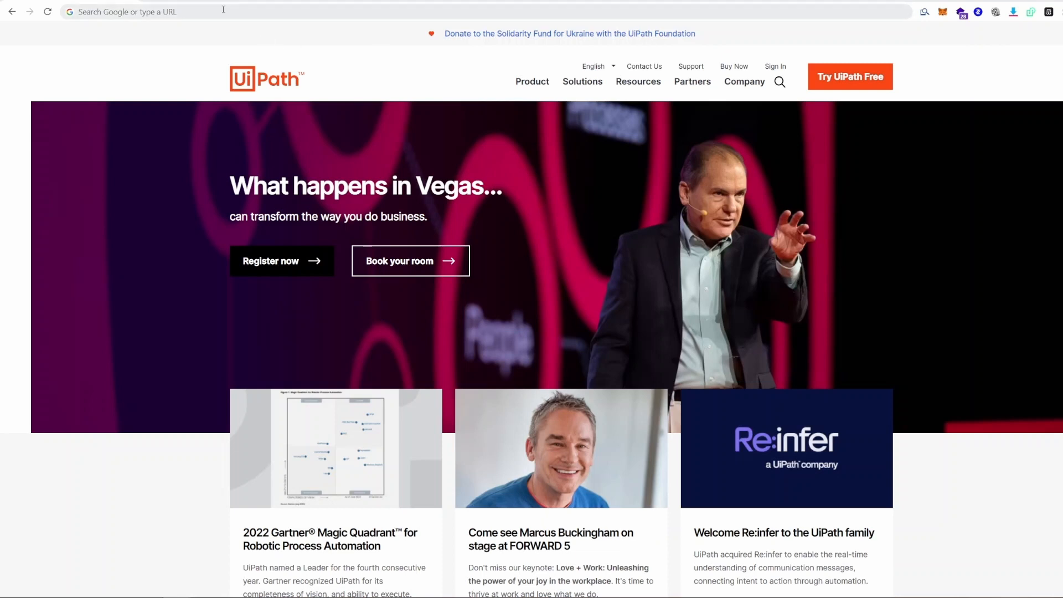
Step: Download UiPathOrchestrator.zip in Chrome from the download.uipath.com link
click(223, 10)
text(https://download.uipath.com/UiPathOrchestrator.zip)
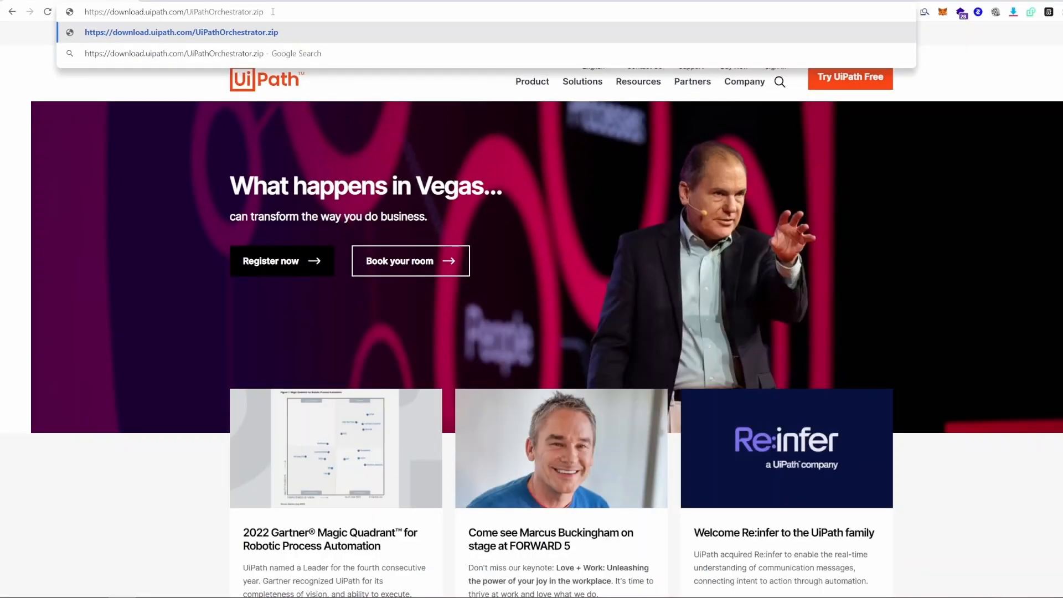
key(Return)
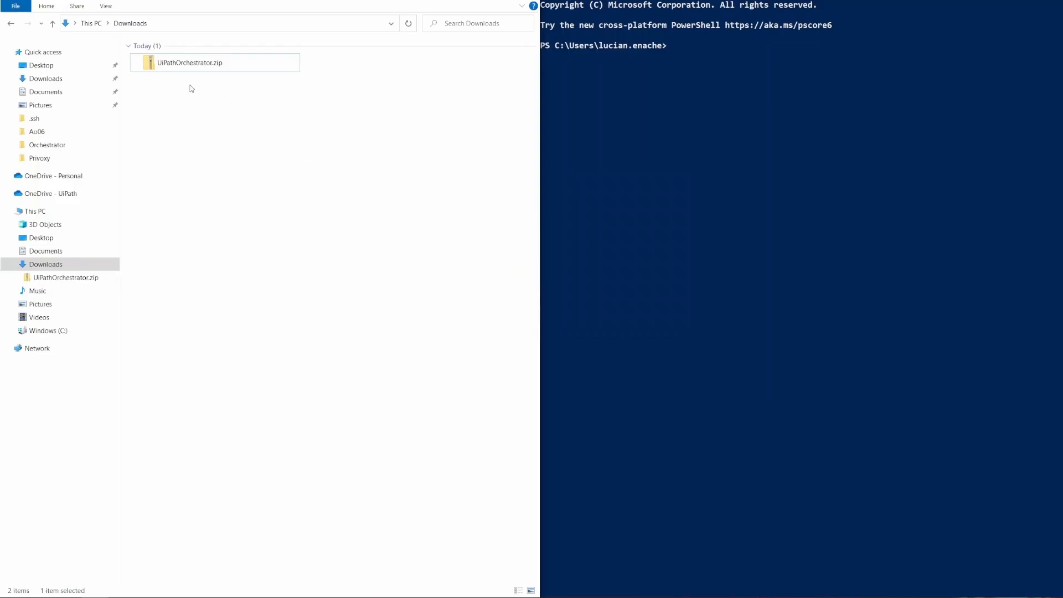
Step: Extract UiPathOrchestrator.zip with 7-Zip into a UiPathOrchestrator folder and open it
right_click(204, 68)
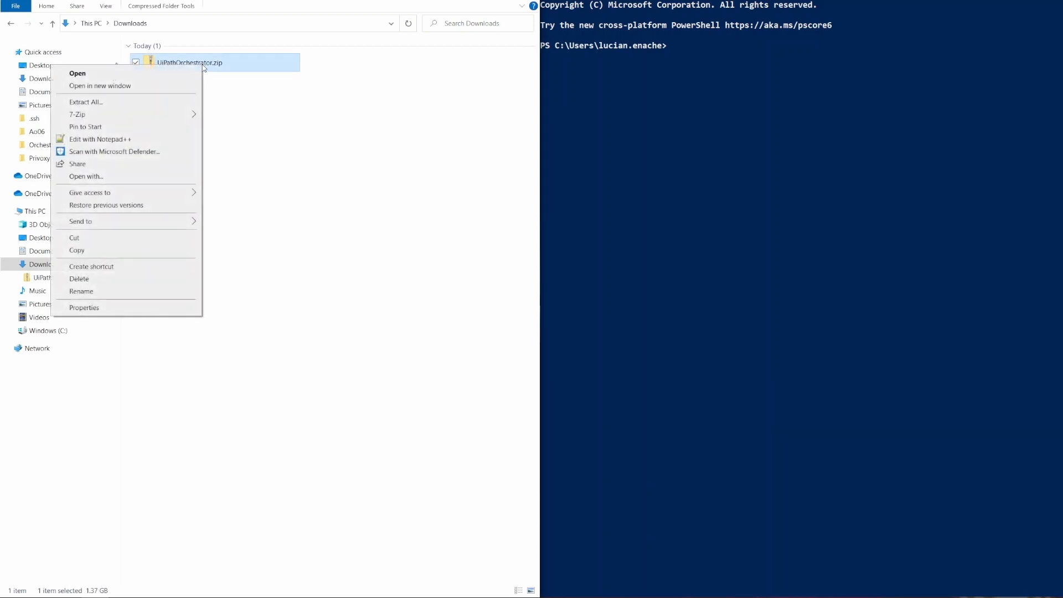
mouse_move(166, 114)
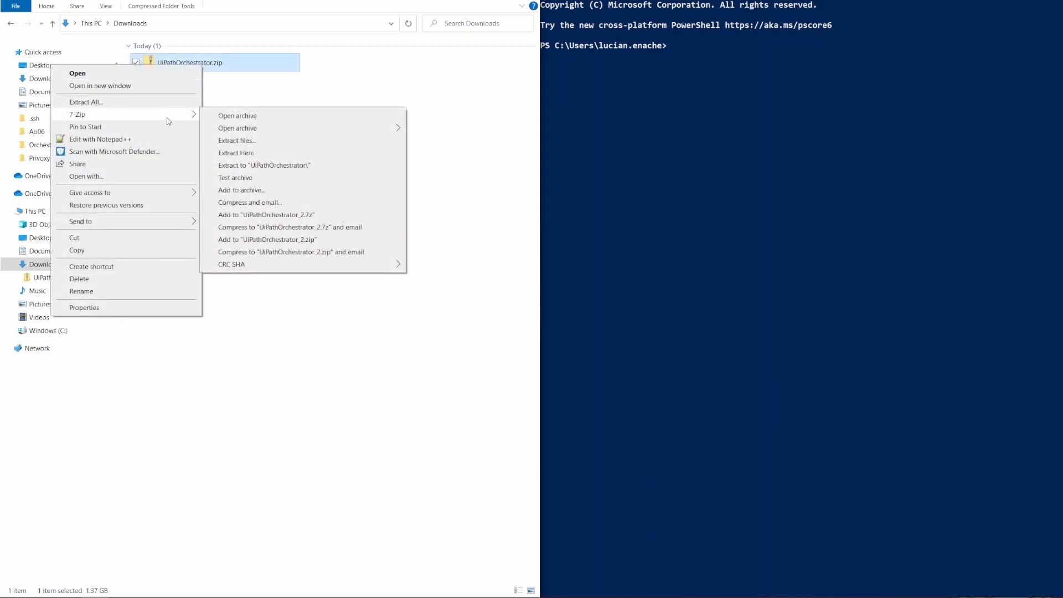
click(315, 169)
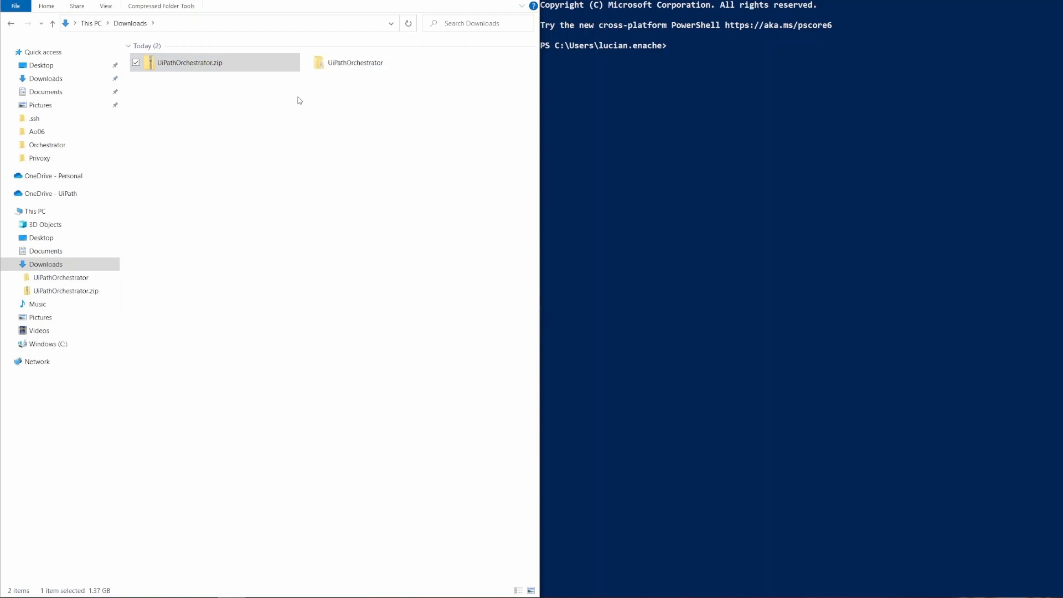
double_click(370, 68)
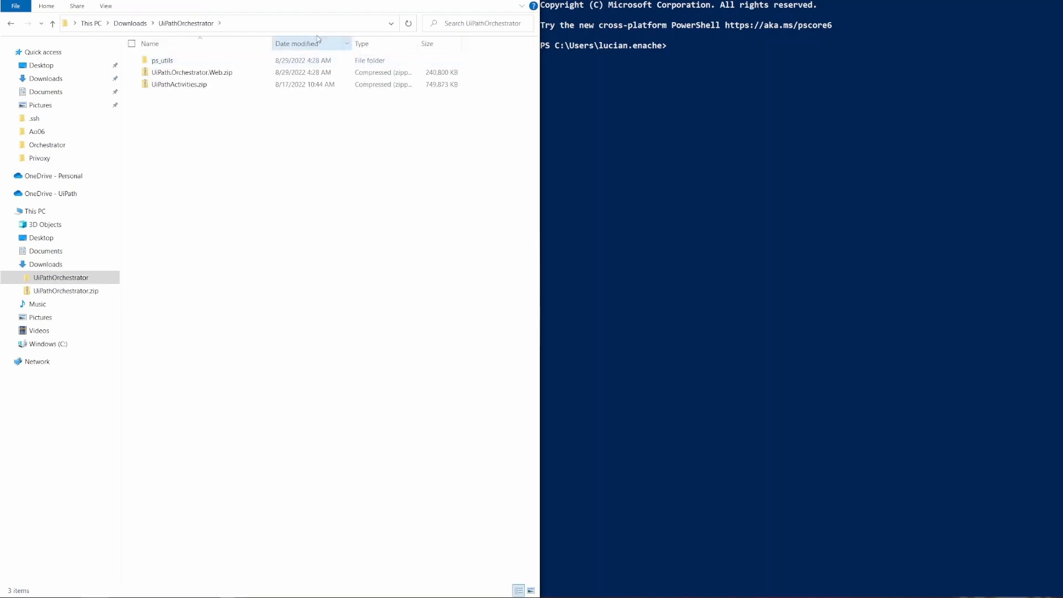
Step: Copy the folder path and cd into it in PowerShell
click(304, 25)
key(ctrl+c)
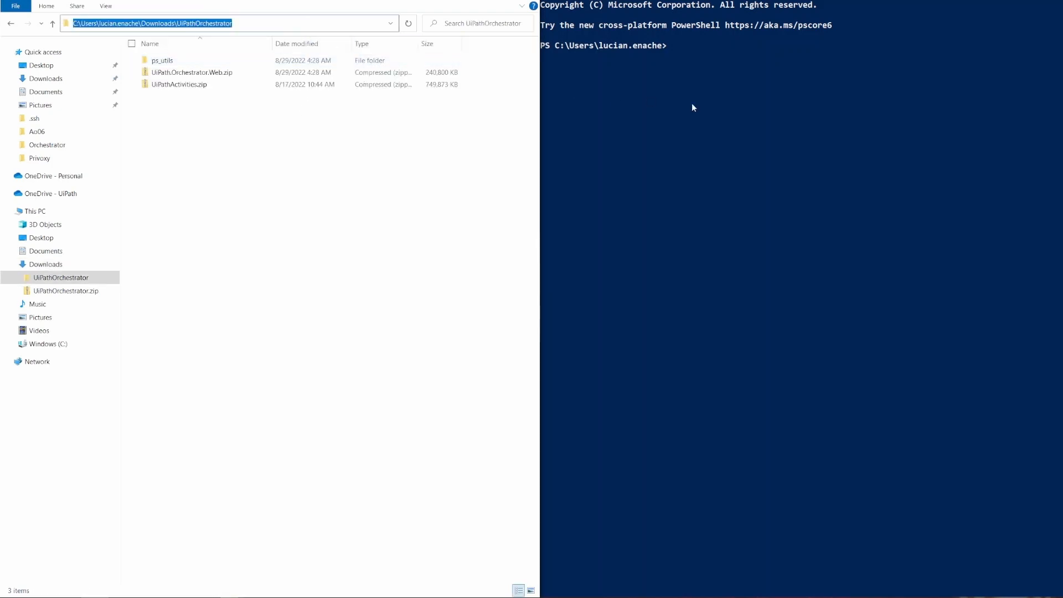
click(740, 52)
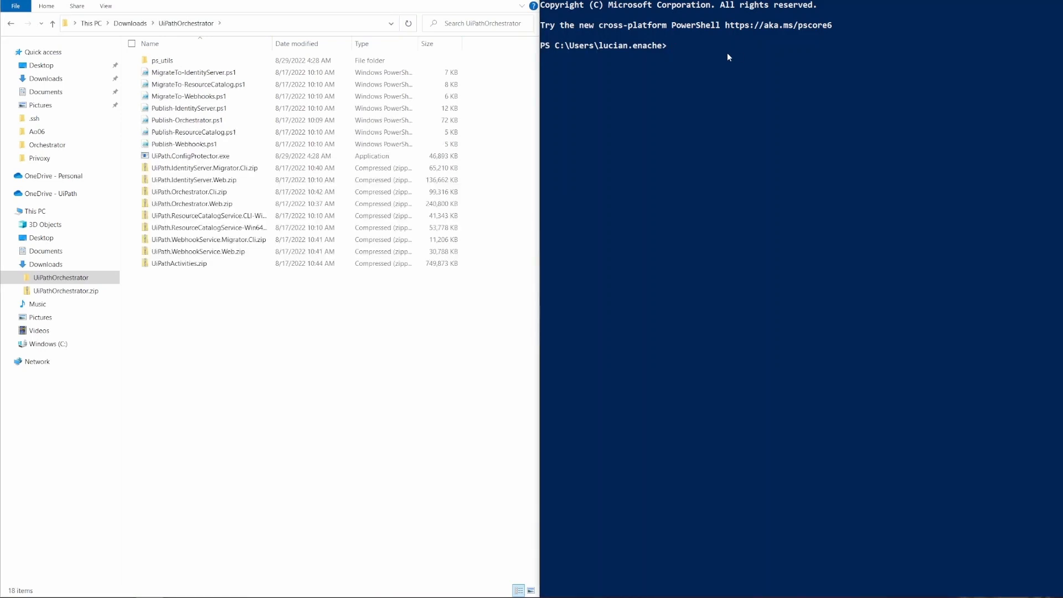
text(cd)
key(ctrl+v)
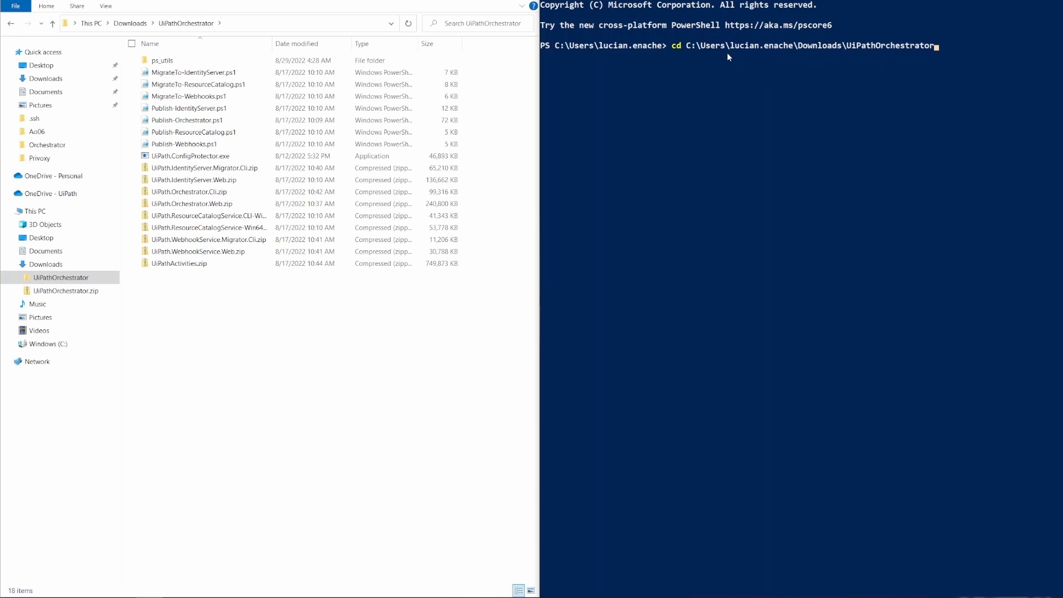
key(Return)
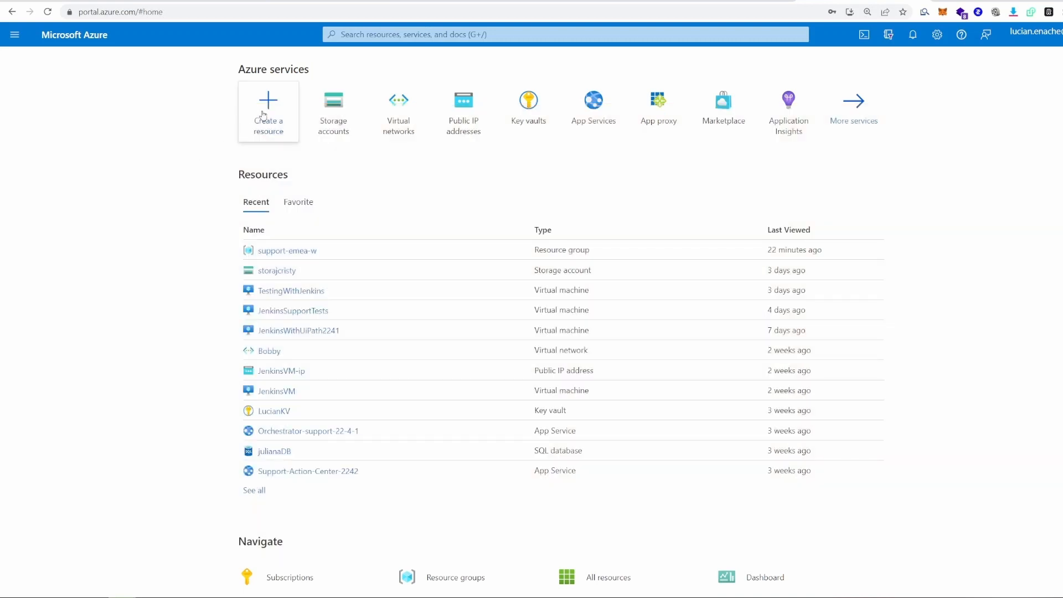
Step: Start a new SQL Database from the Create a resource page
click(268, 104)
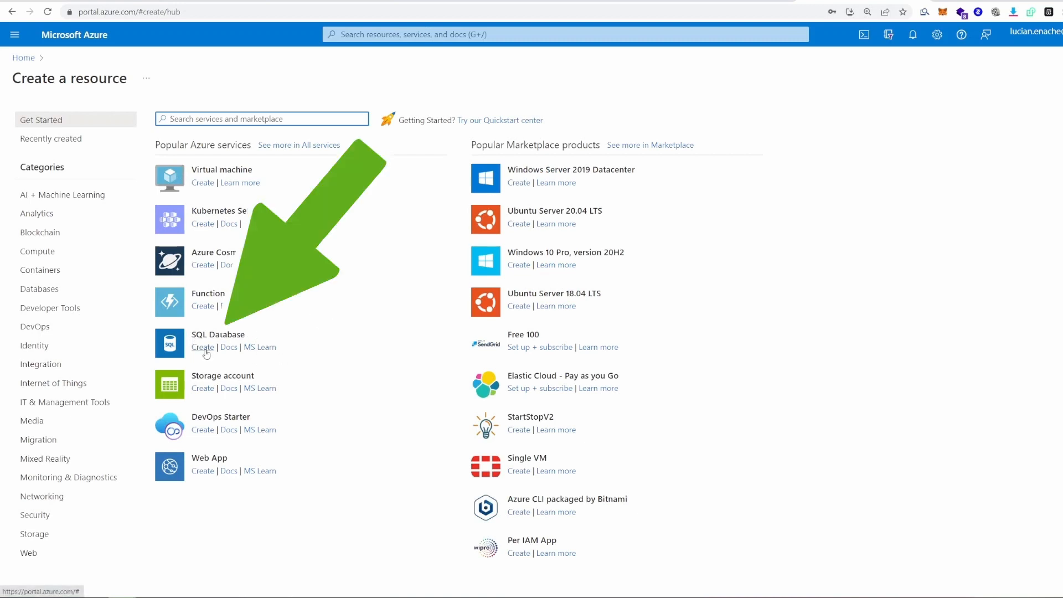
click(205, 351)
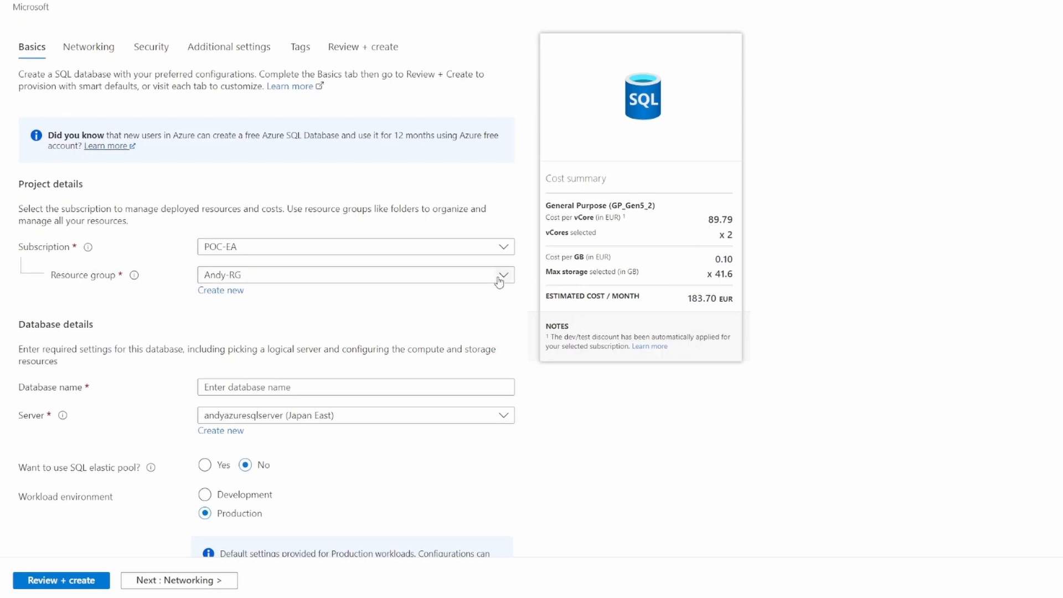
Step: Put the database in resource group support-emea-w and name it demoOrchestratorDB
click(465, 280)
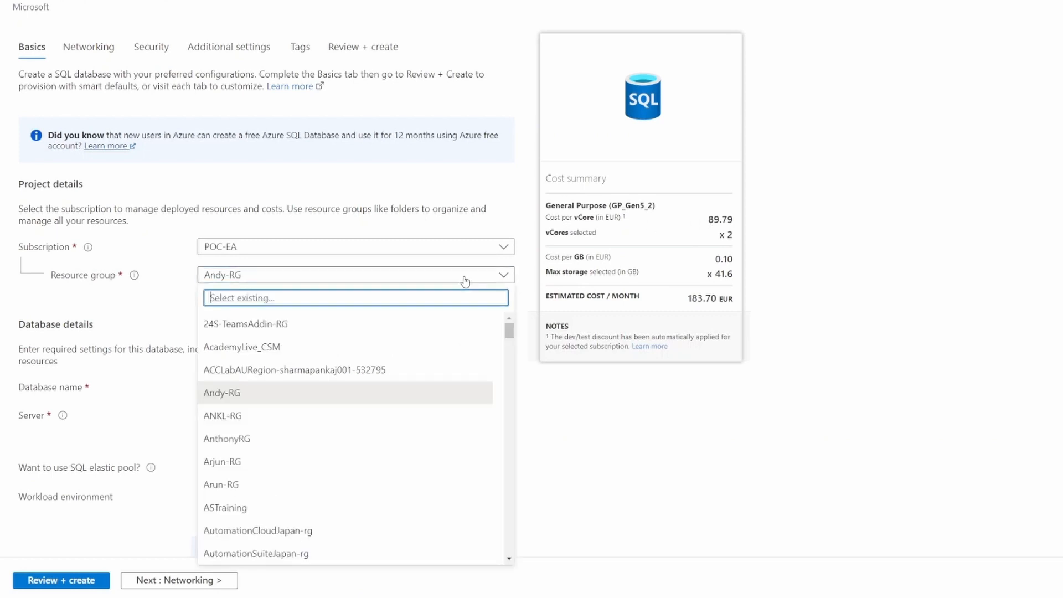
text(support)
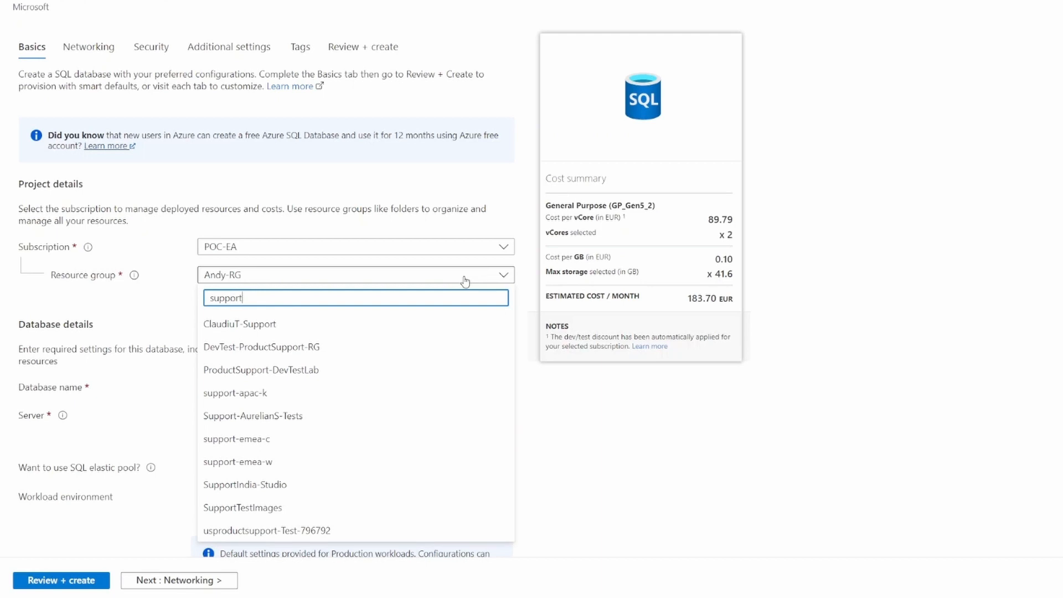
click(396, 463)
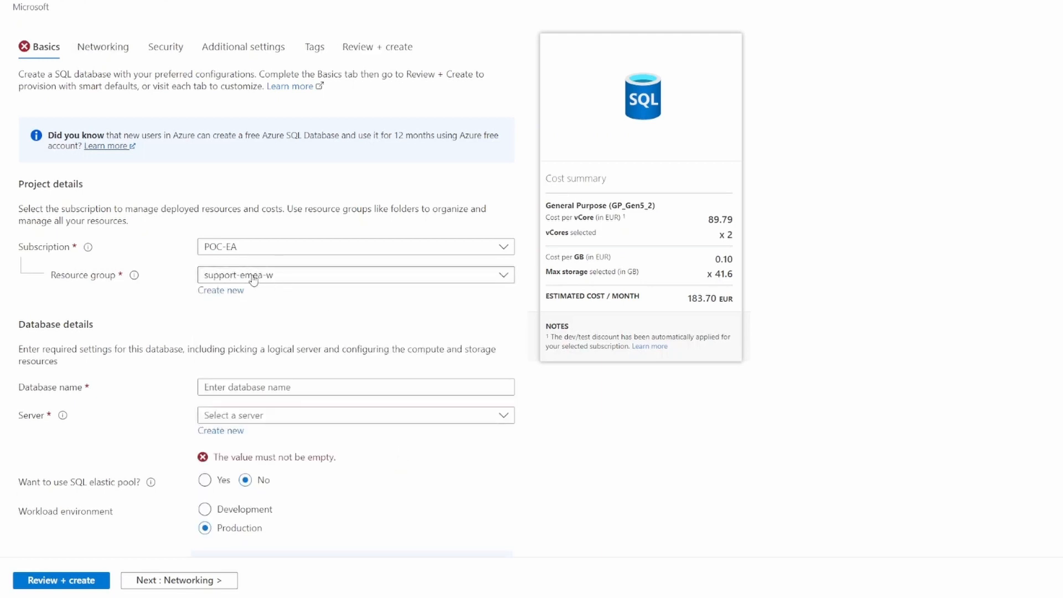
scroll(335, 370, down, 1)
click(350, 324)
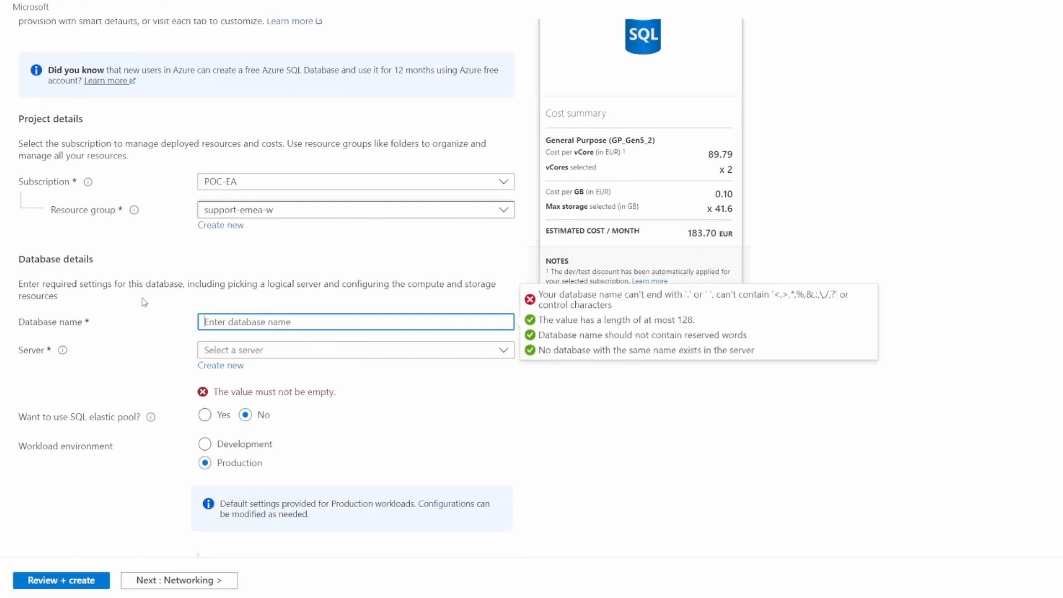
text(demoOrchest)
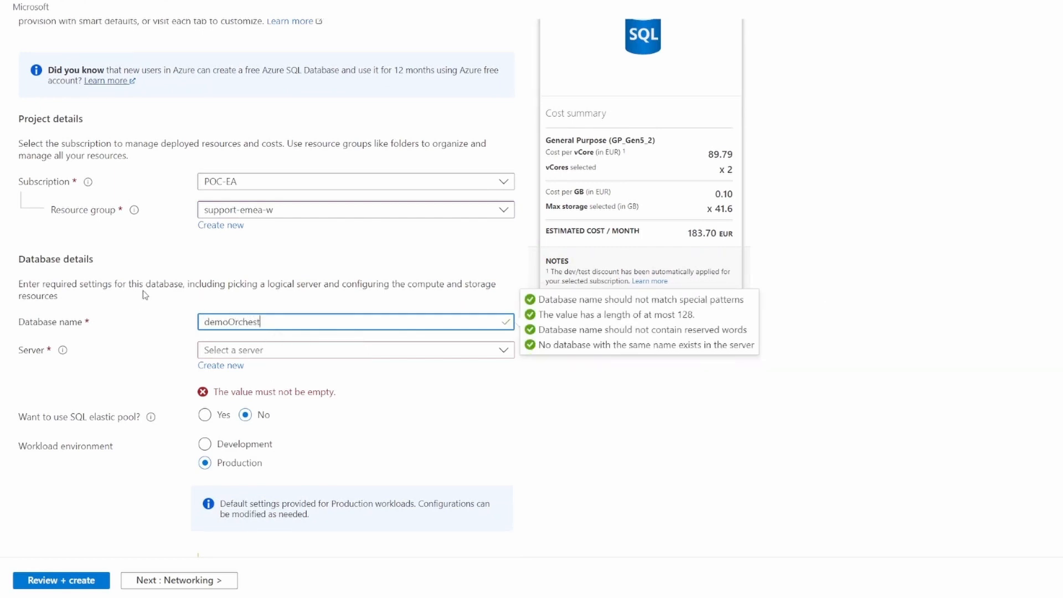
text(ratorDB)
click(442, 403)
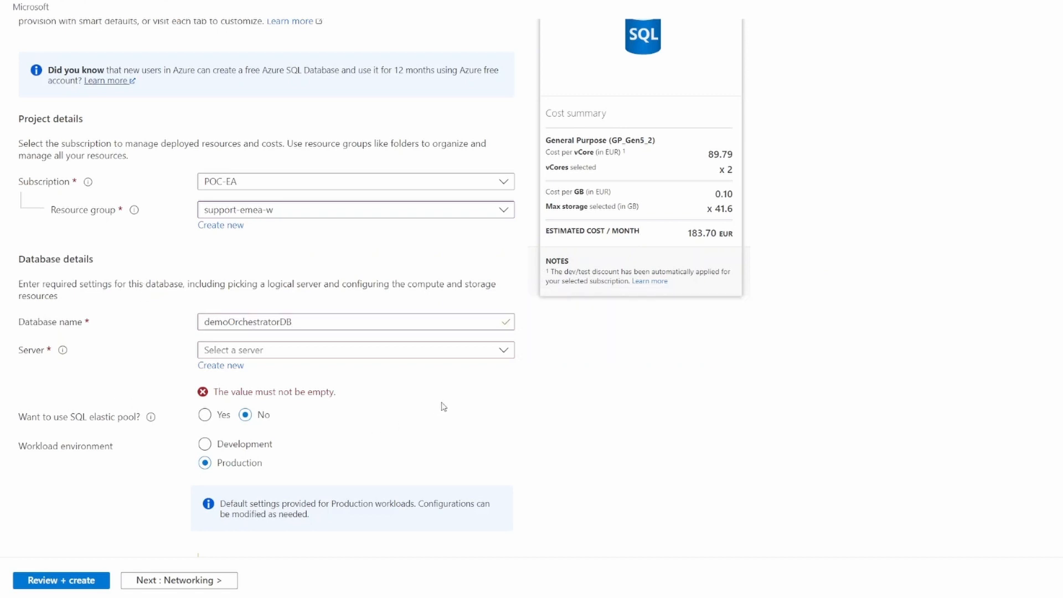
Step: Create a new server named demoorchestratorserver located in (Europe) West Europe
click(238, 370)
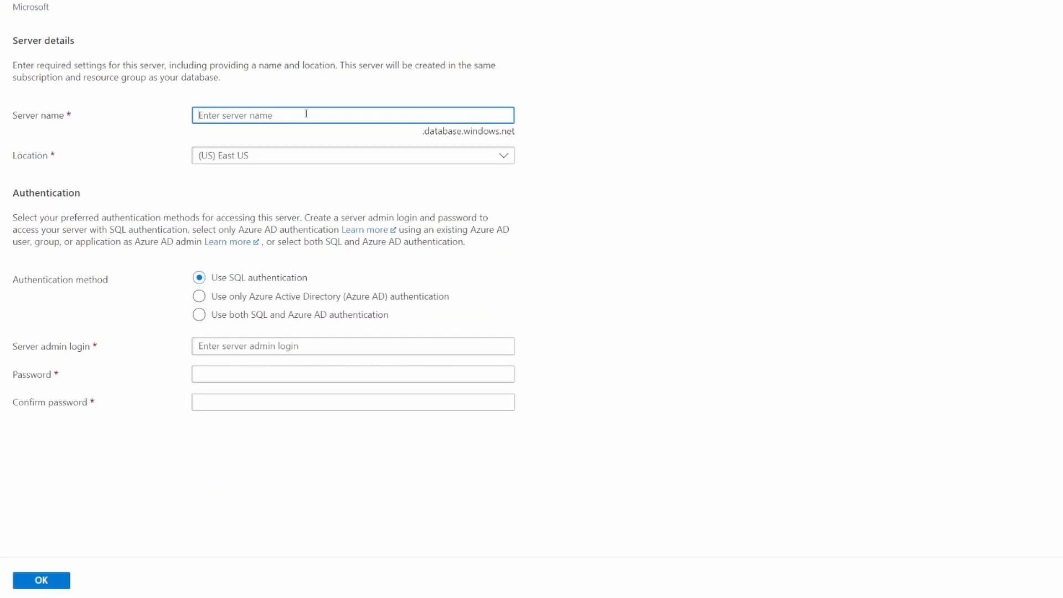
text(demoorchestratorserver)
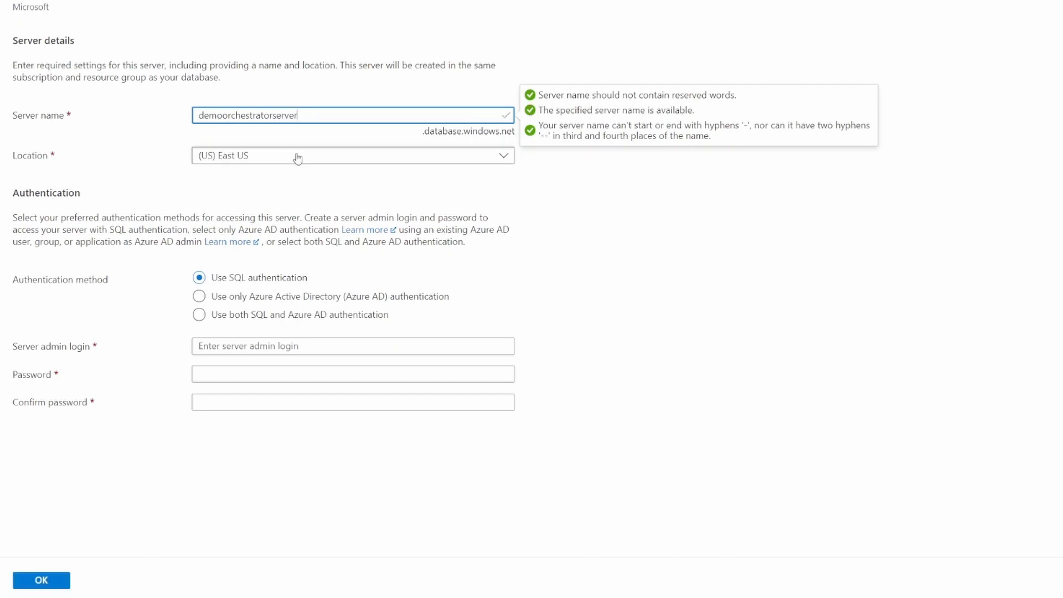
click(357, 156)
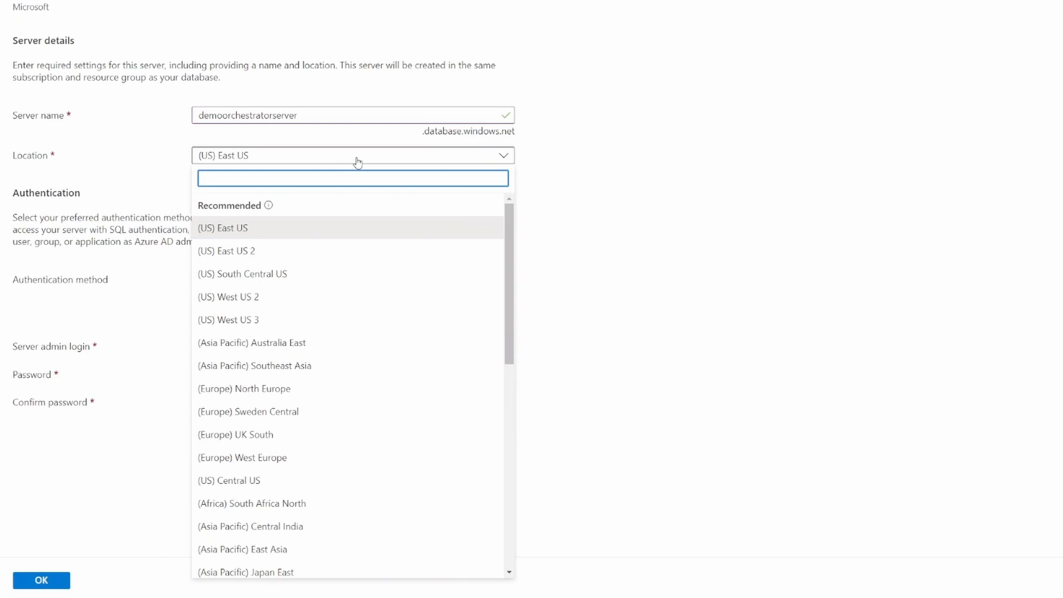
text(west)
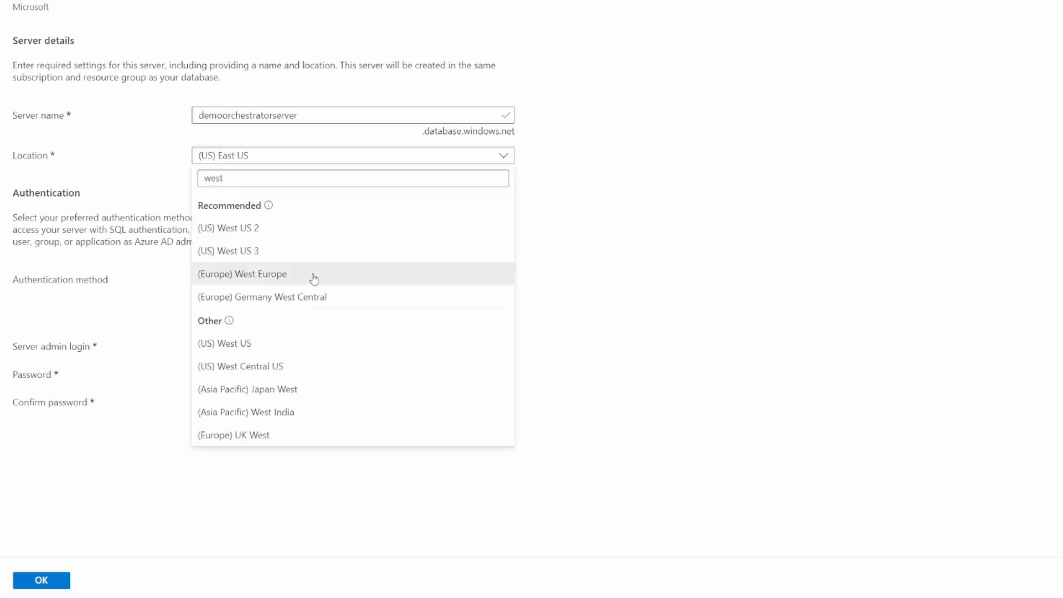
click(310, 274)
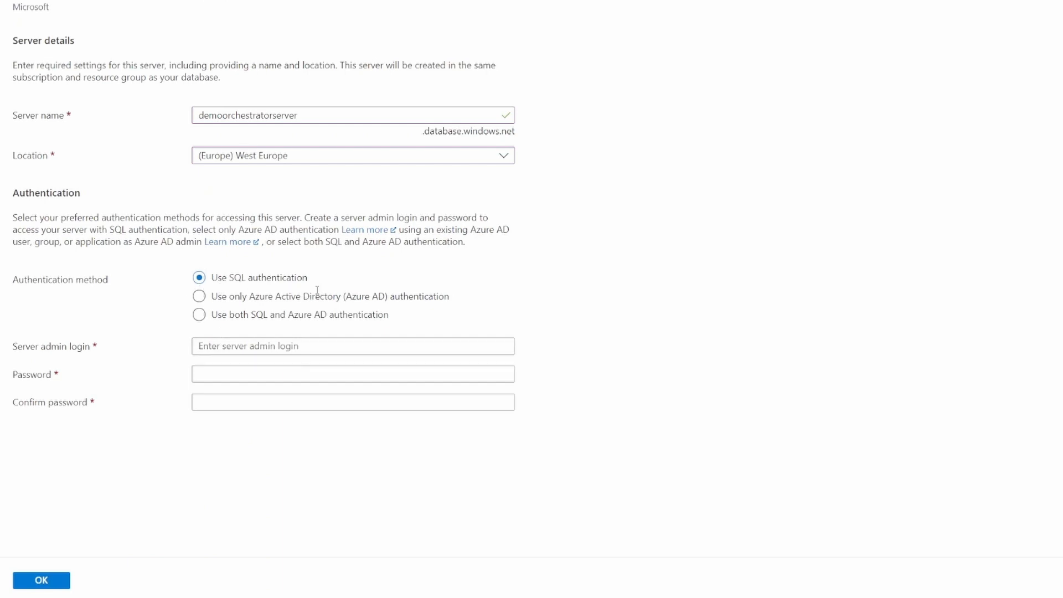
Step: Enter the server admin login and matching password, then confirm the new server
click(284, 345)
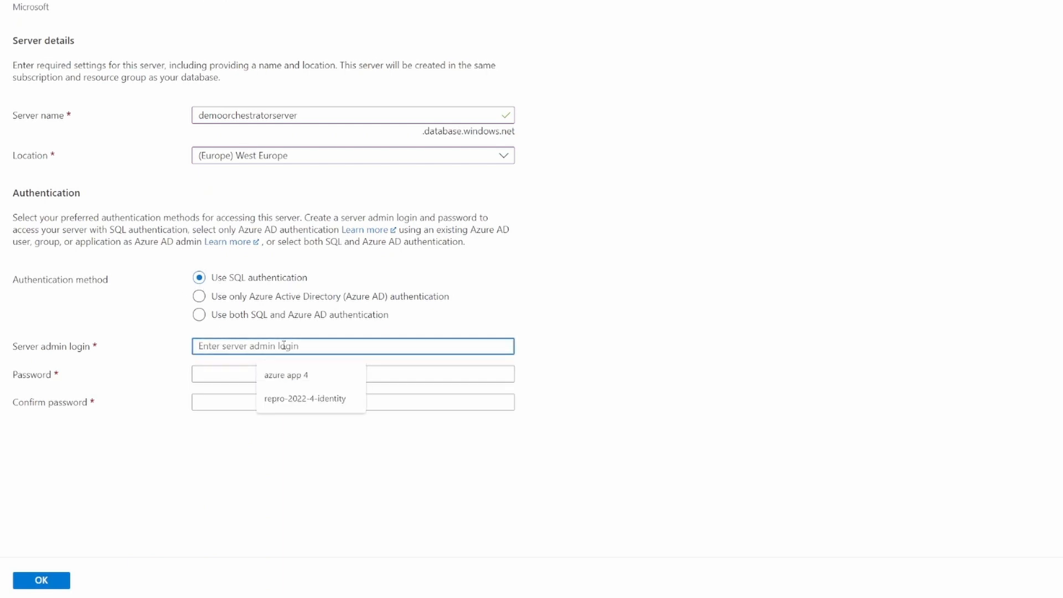
text(O)
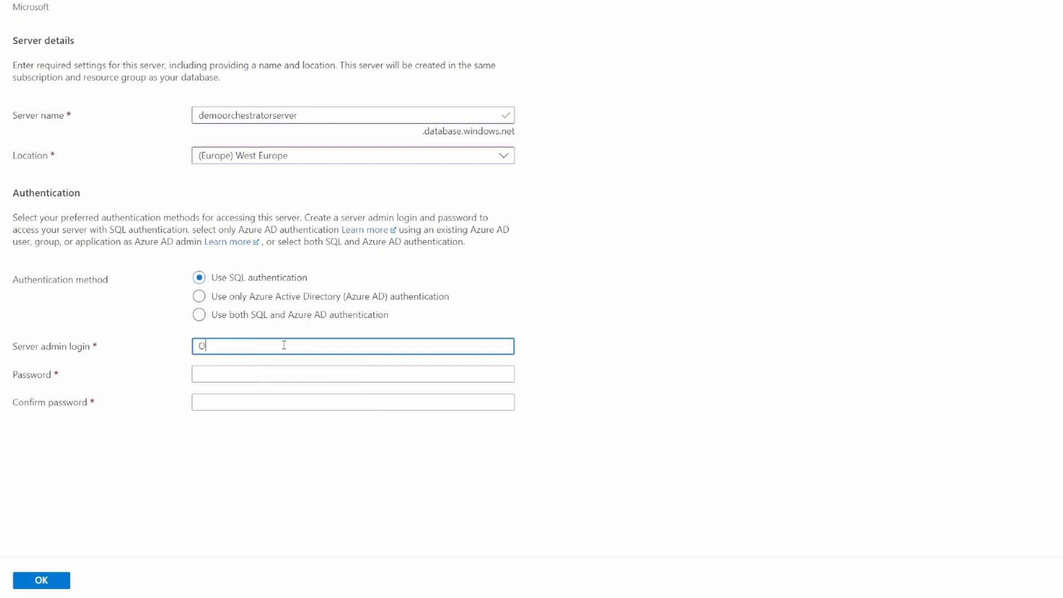
text(rchAdmin)
key(Tab)
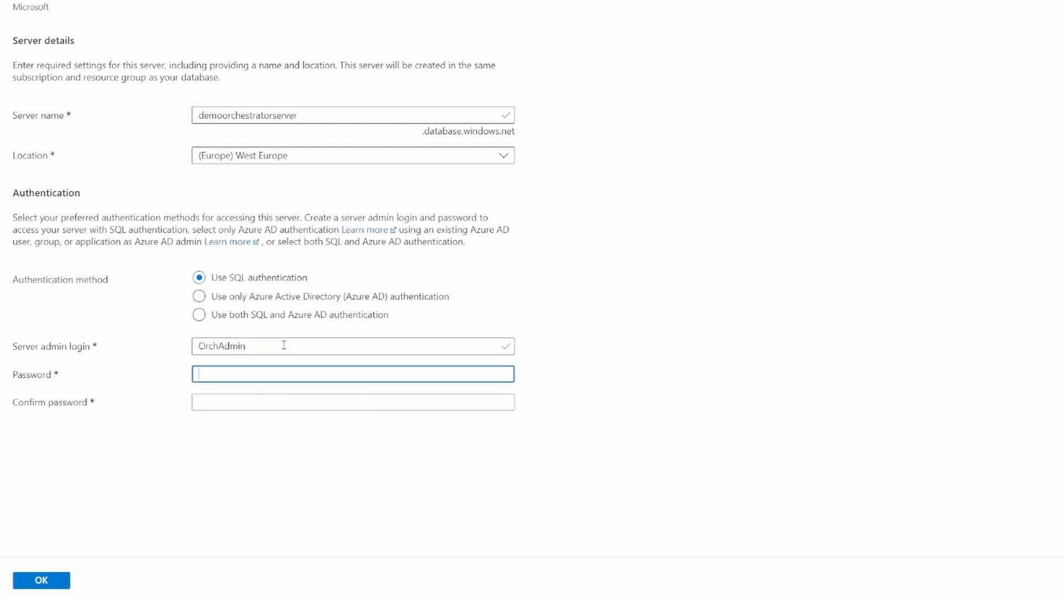
text(•••••••••••••)
key(Tab)
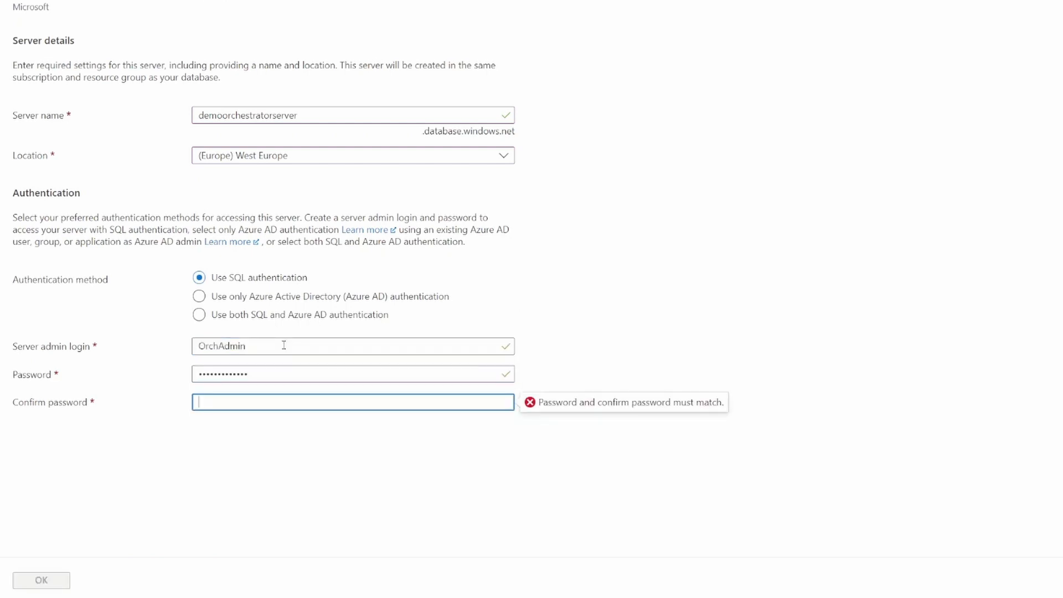
text(•••••••••••••)
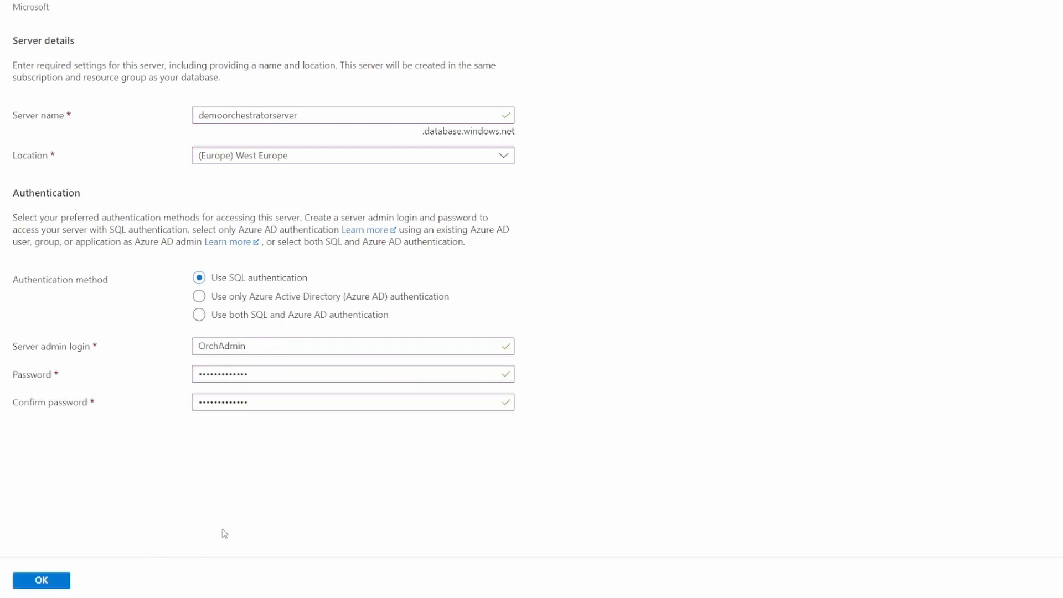
click(41, 579)
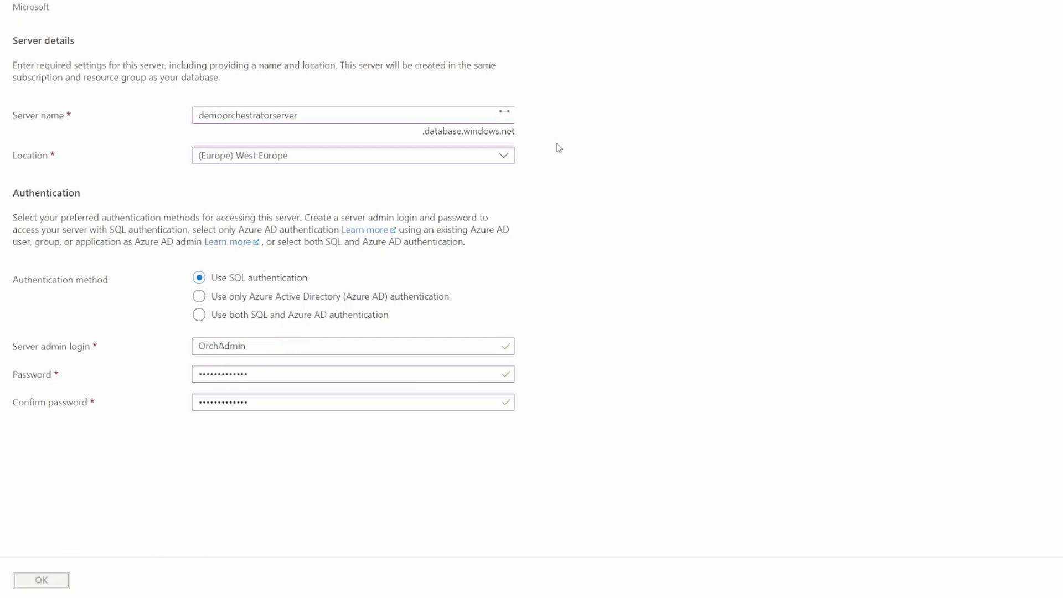
Step: Choose locally-redundant backup storage for the database
scroll(304, 218, down, 3)
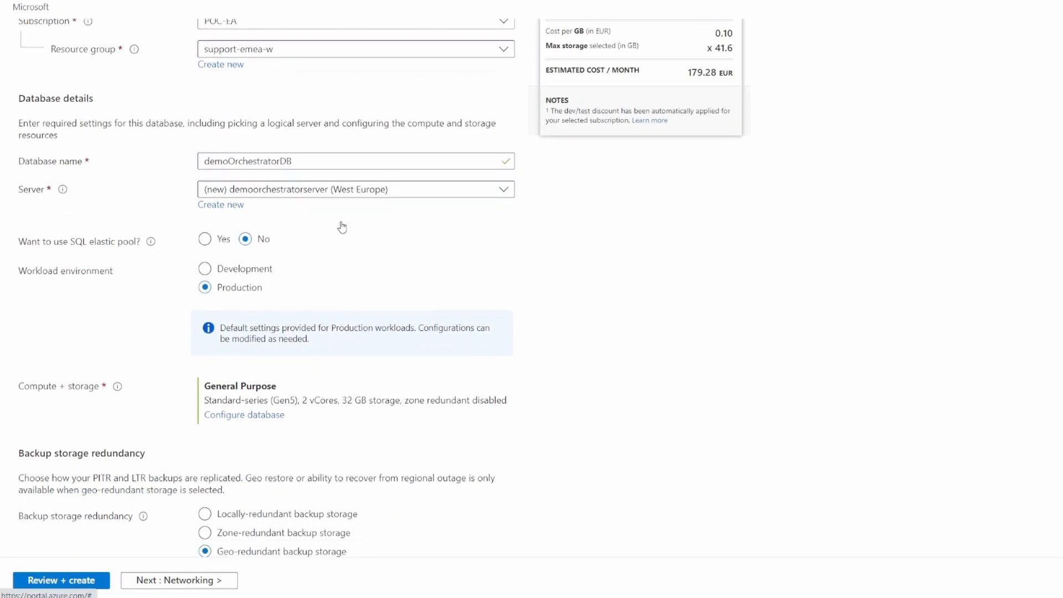
scroll(342, 227, down, 2)
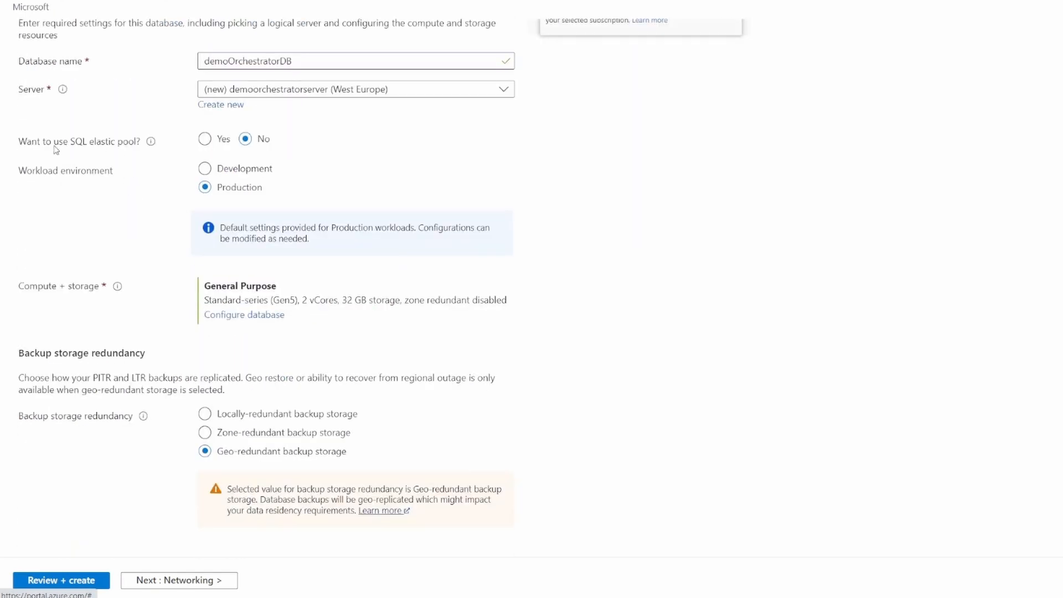
scroll(164, 335, down, 1)
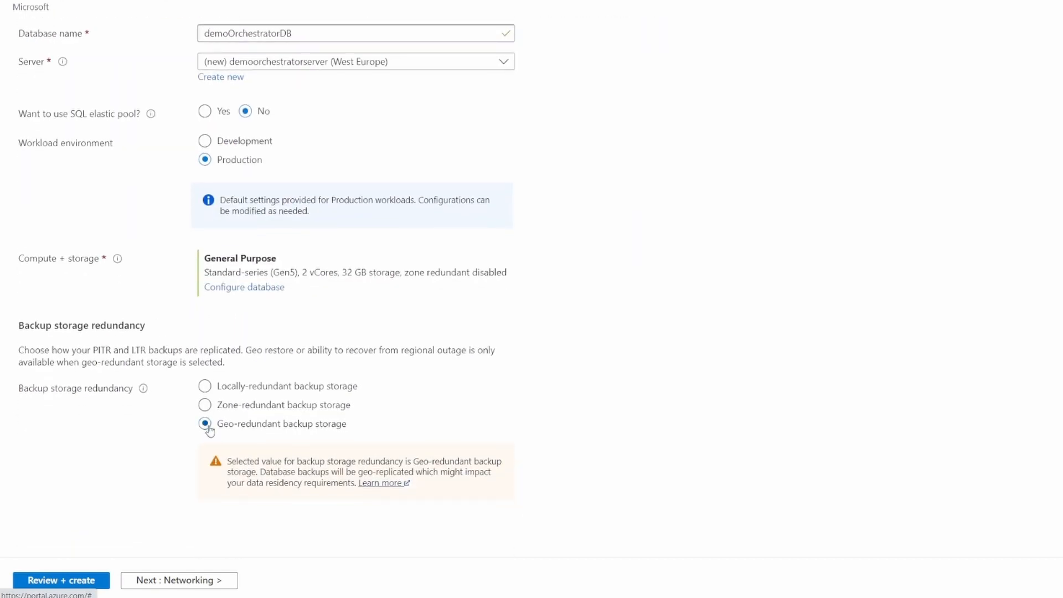
click(203, 390)
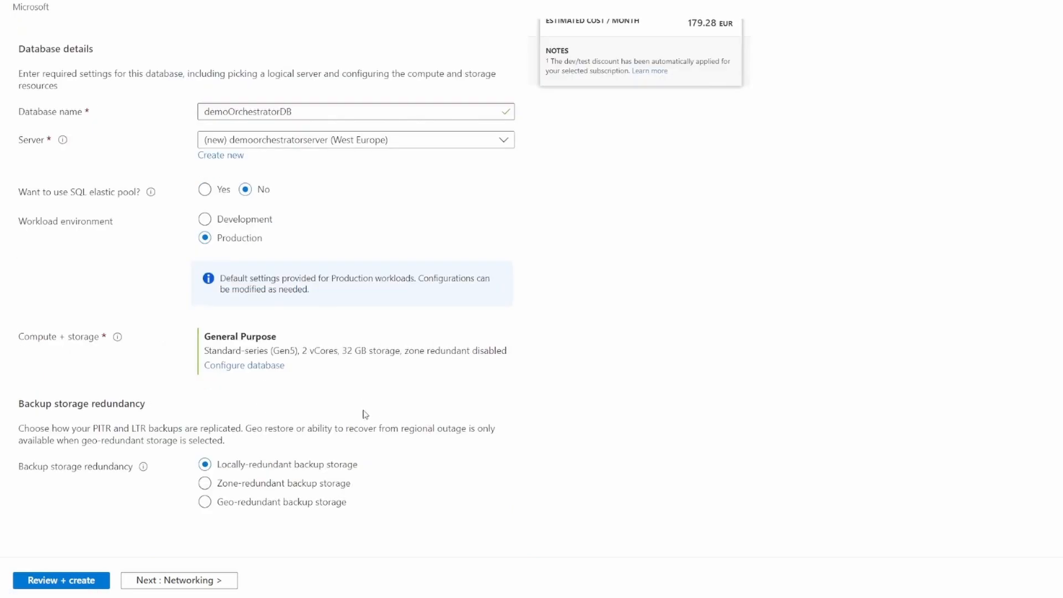
Step: Configure the database for the Standard tier (S0, 10 DTUs, 250 GB)
scroll(410, 466, up, 2)
scroll(411, 467, up, 1)
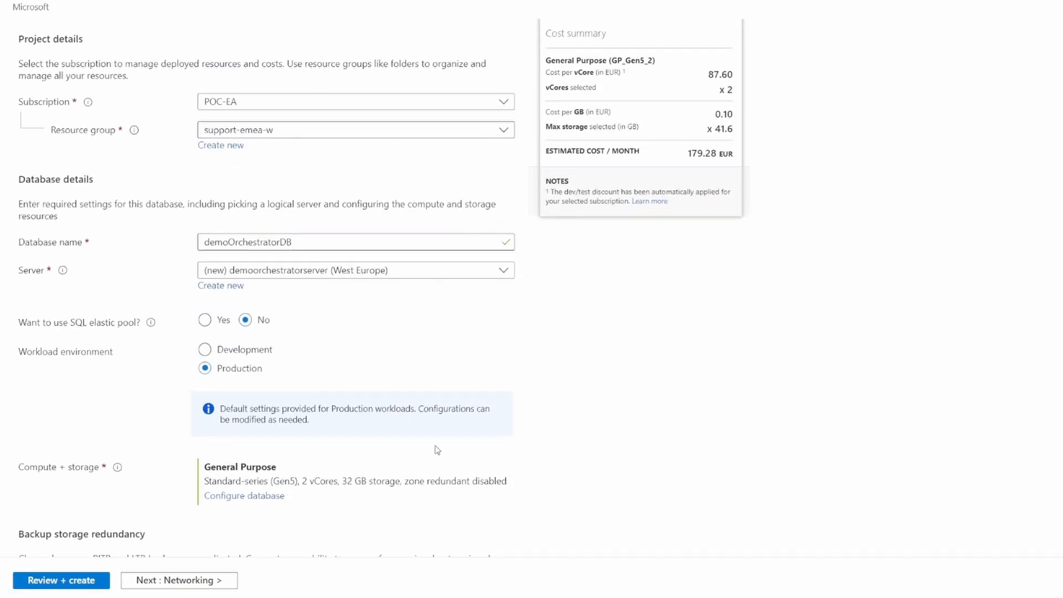
click(256, 497)
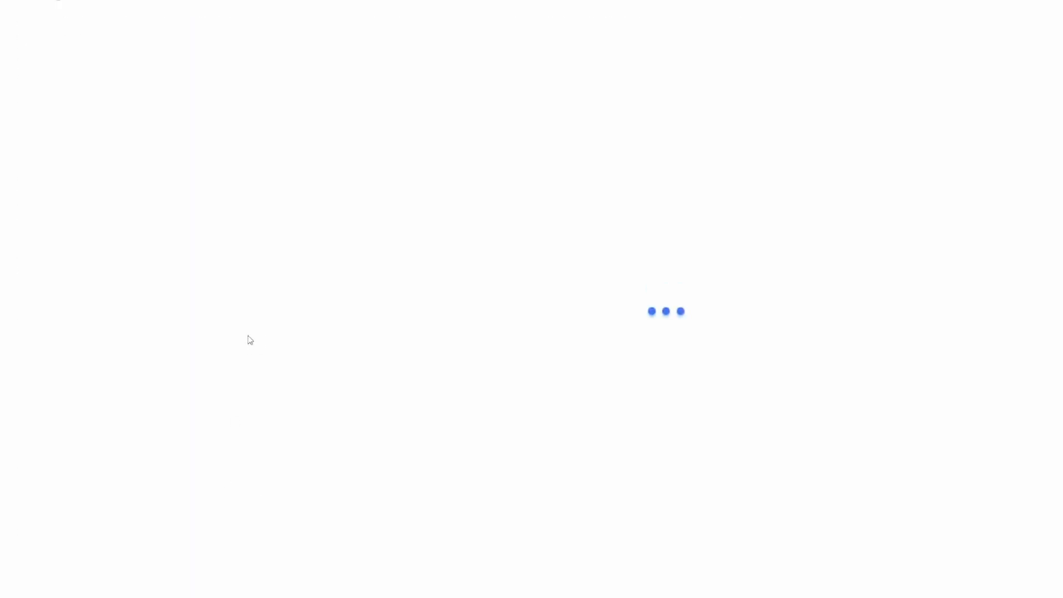
click(449, 138)
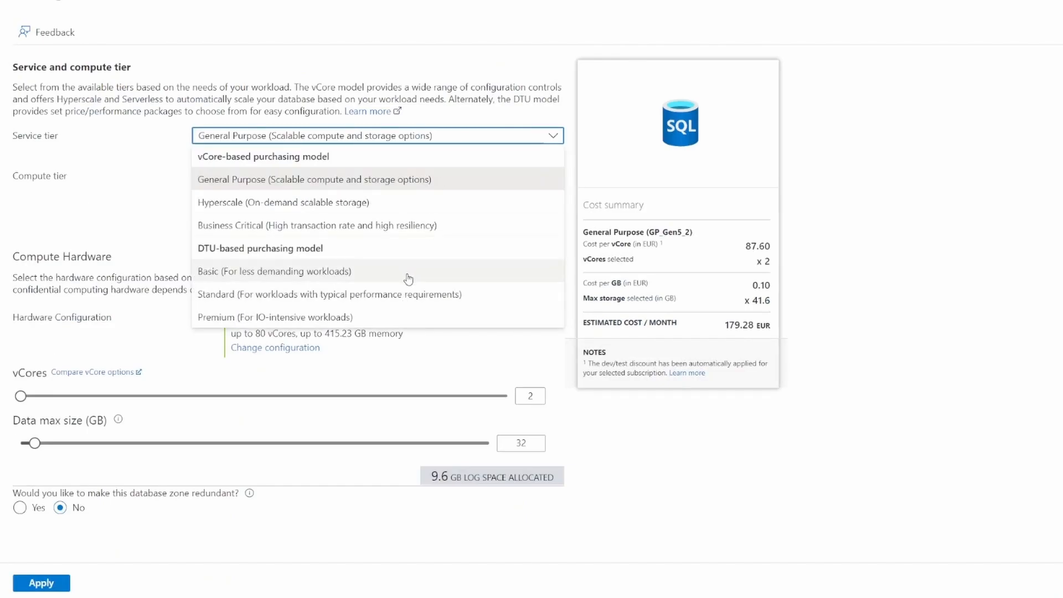
click(383, 294)
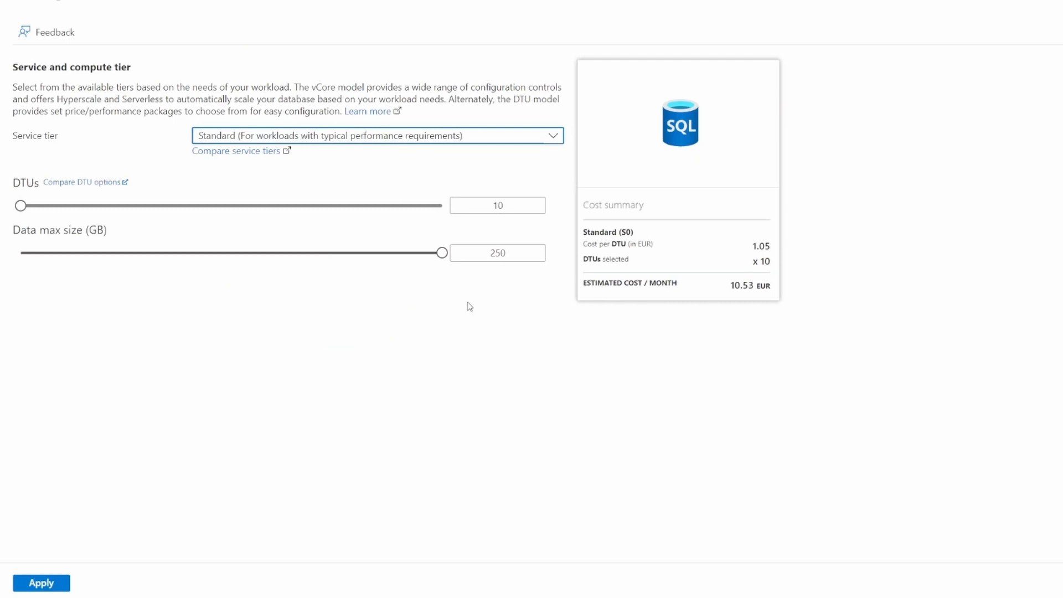
click(36, 583)
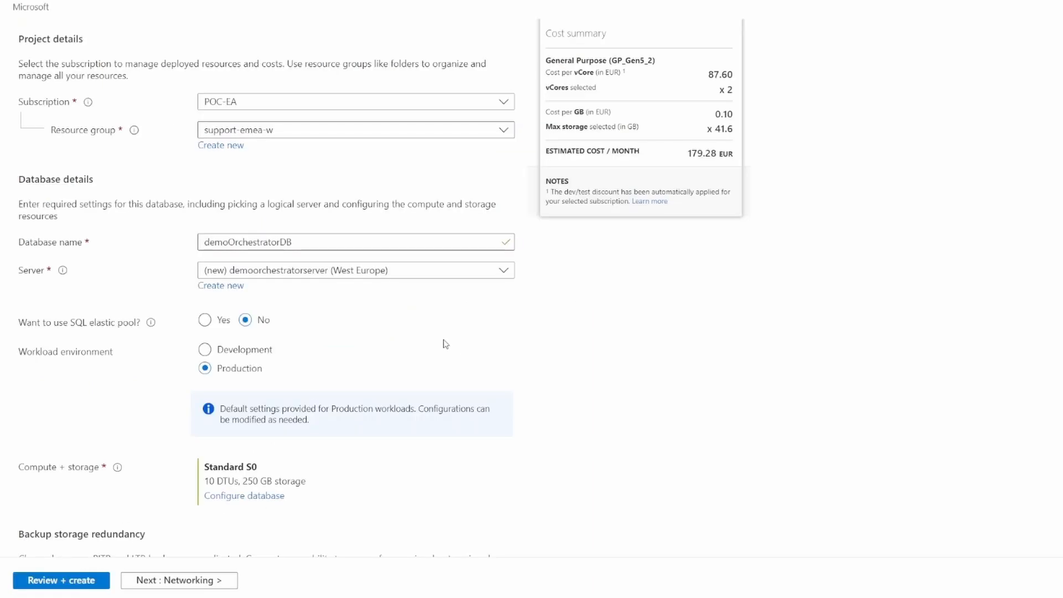
Step: Give the server a public endpoint allowing Azure services and the current client IP
click(180, 586)
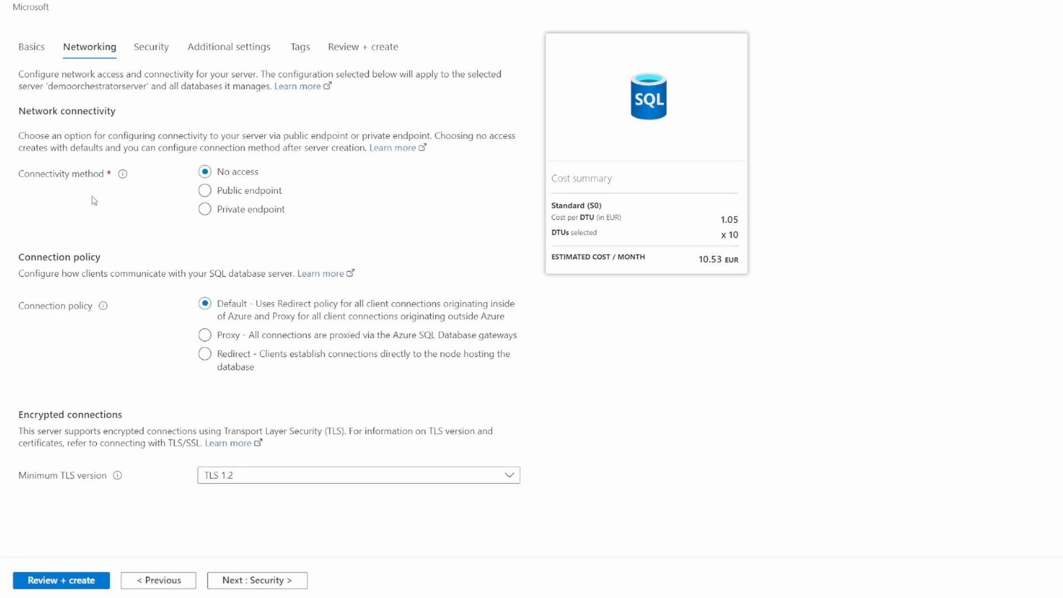
click(231, 193)
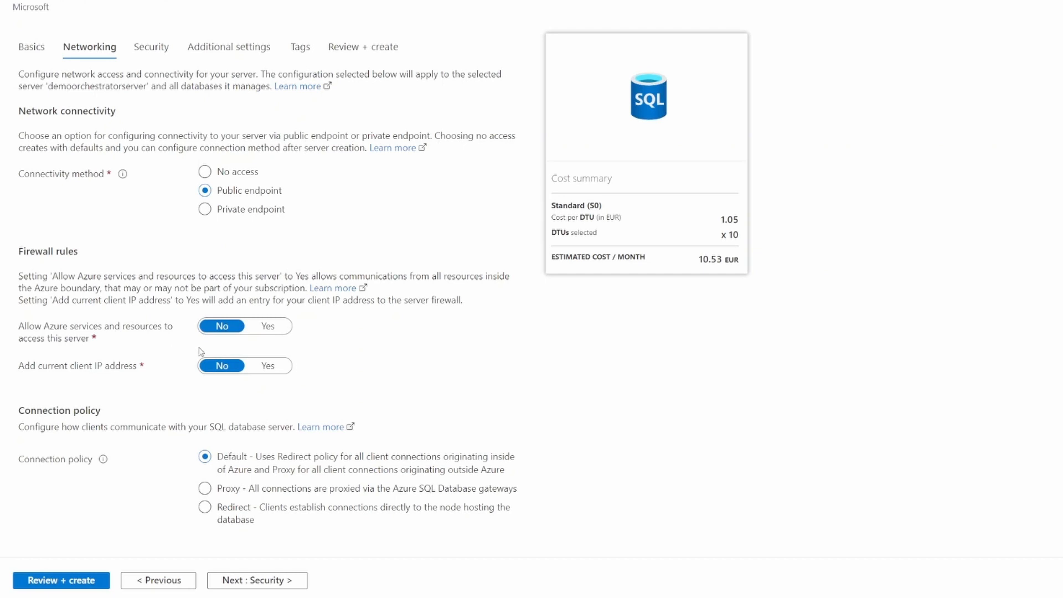
click(267, 328)
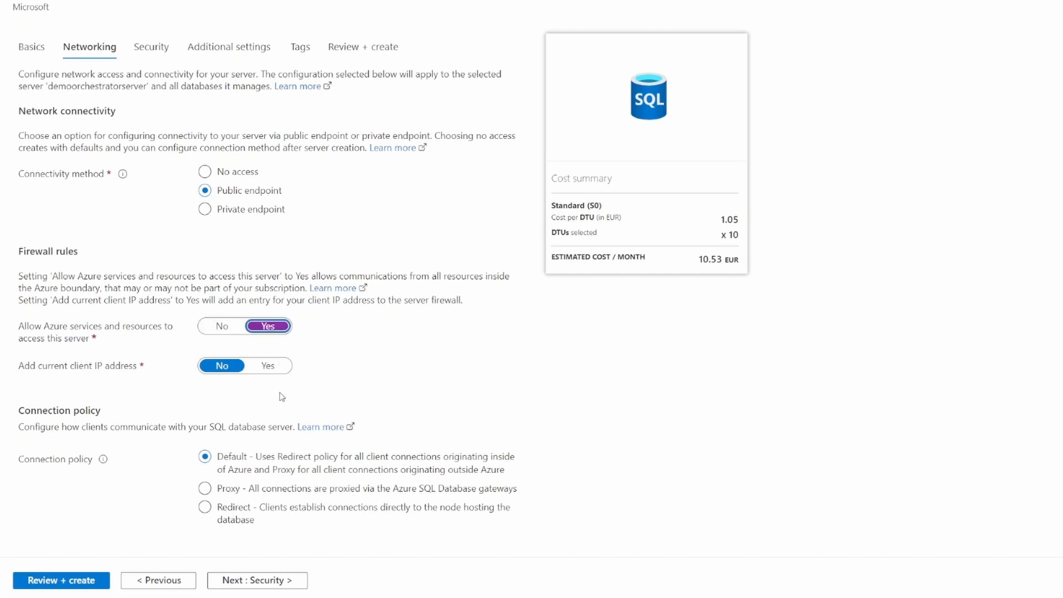
click(268, 367)
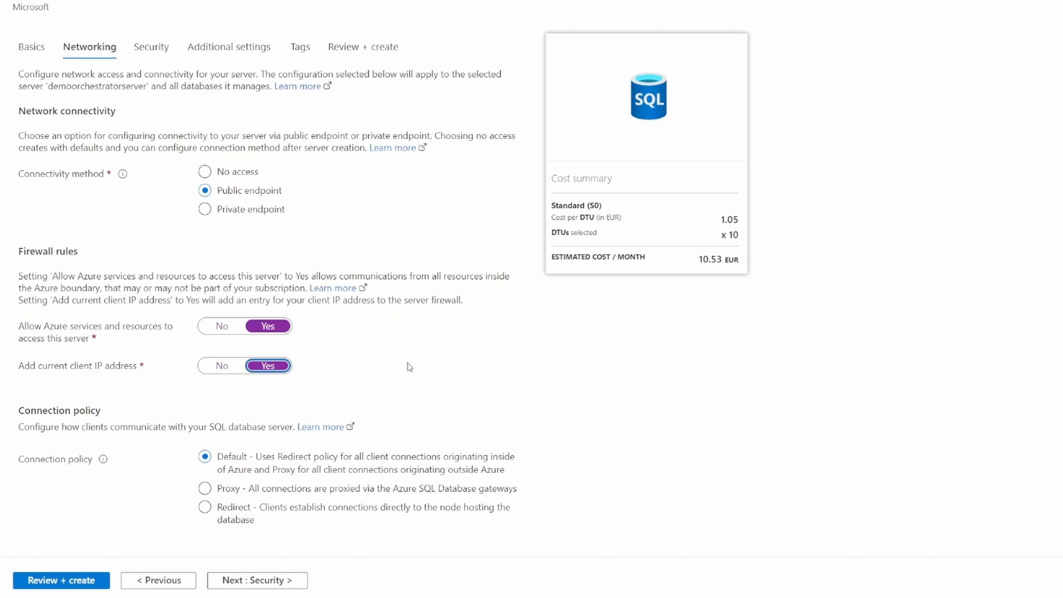
click(258, 579)
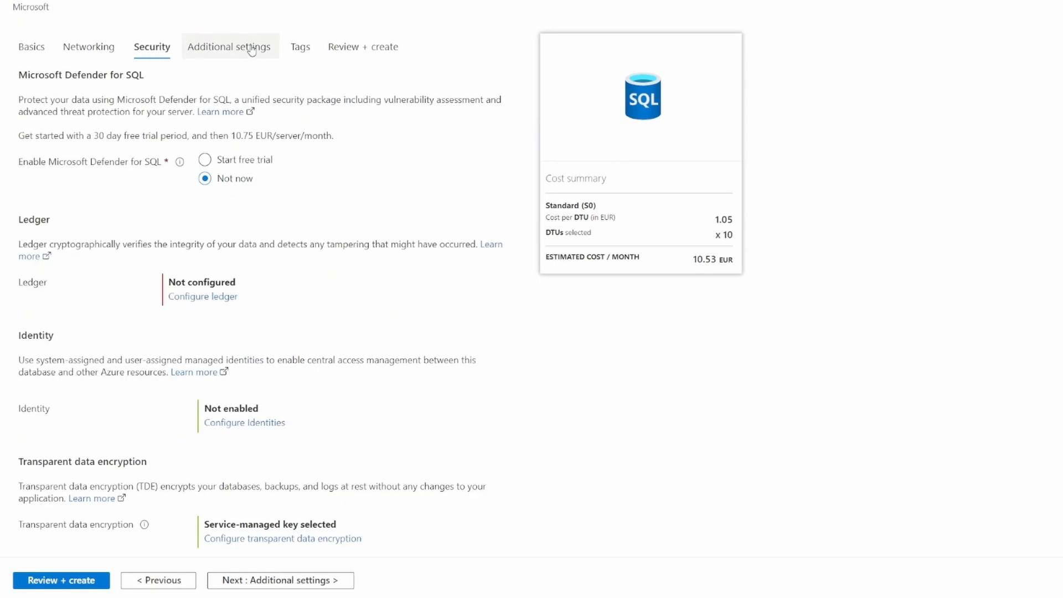
click(251, 48)
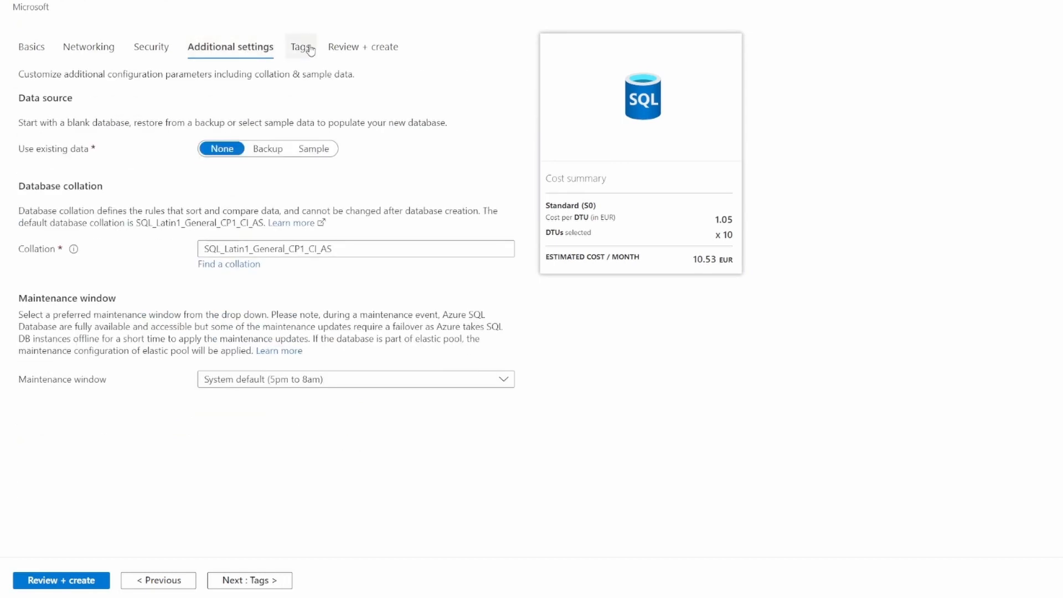
Step: Review the summary and create demoOrchestratorDB with its new server
click(347, 49)
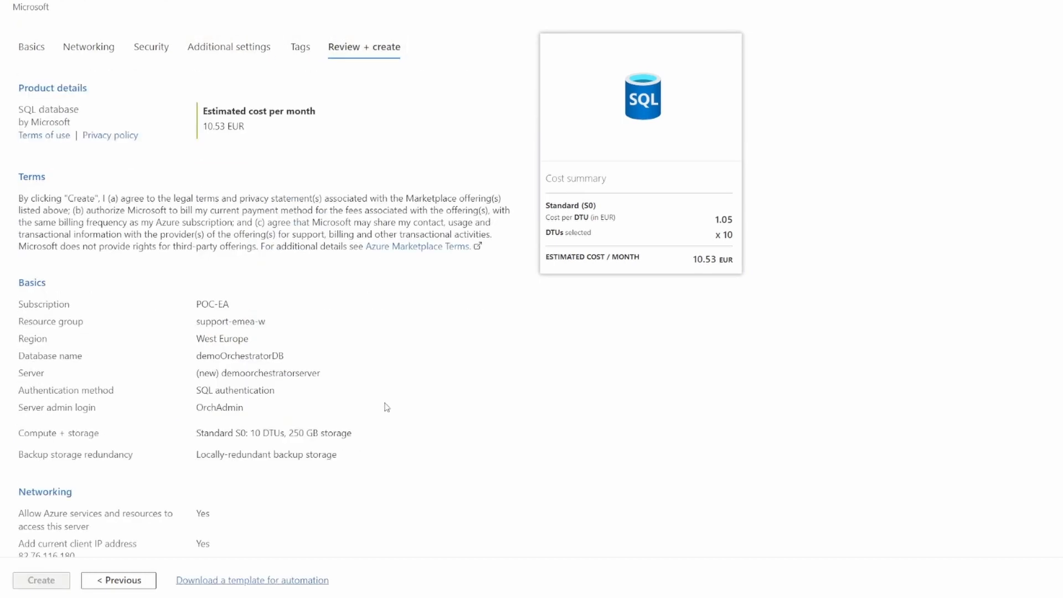
scroll(351, 387, down, 7)
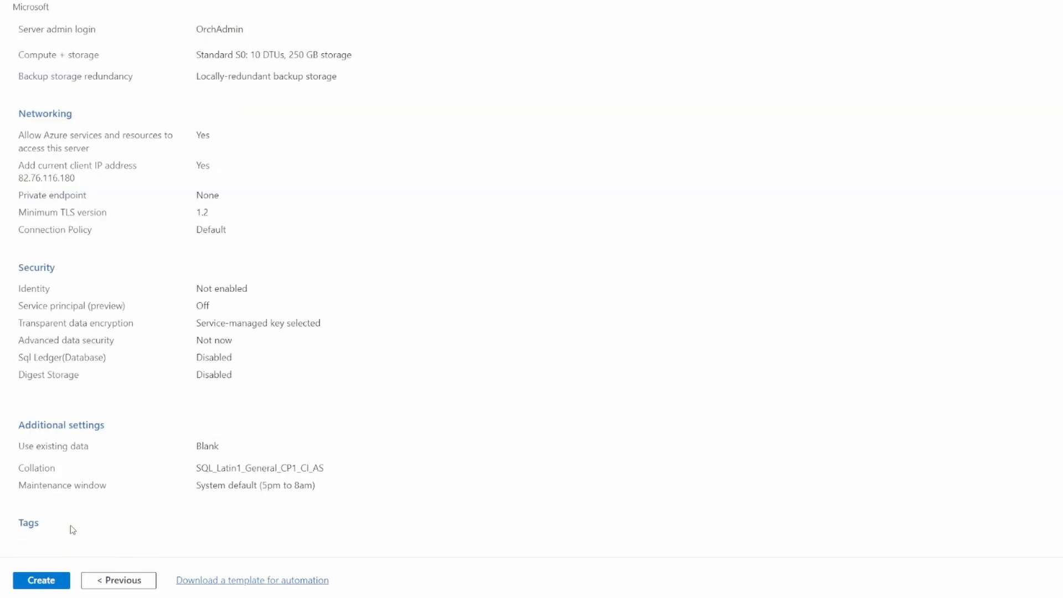
click(50, 582)
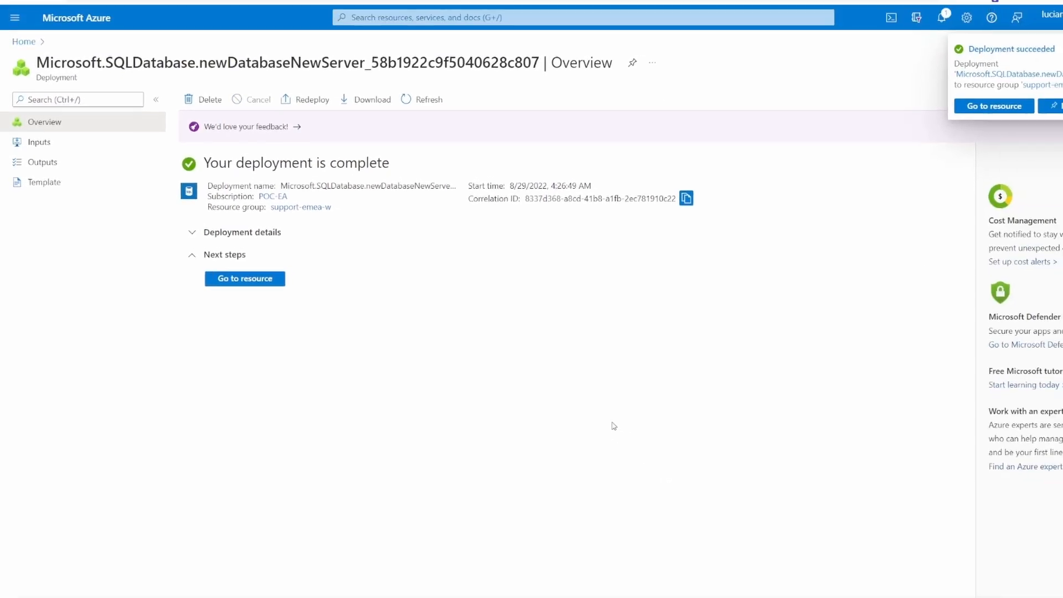
Step: Open demoOrchestratorDB and display its database connection strings
click(248, 280)
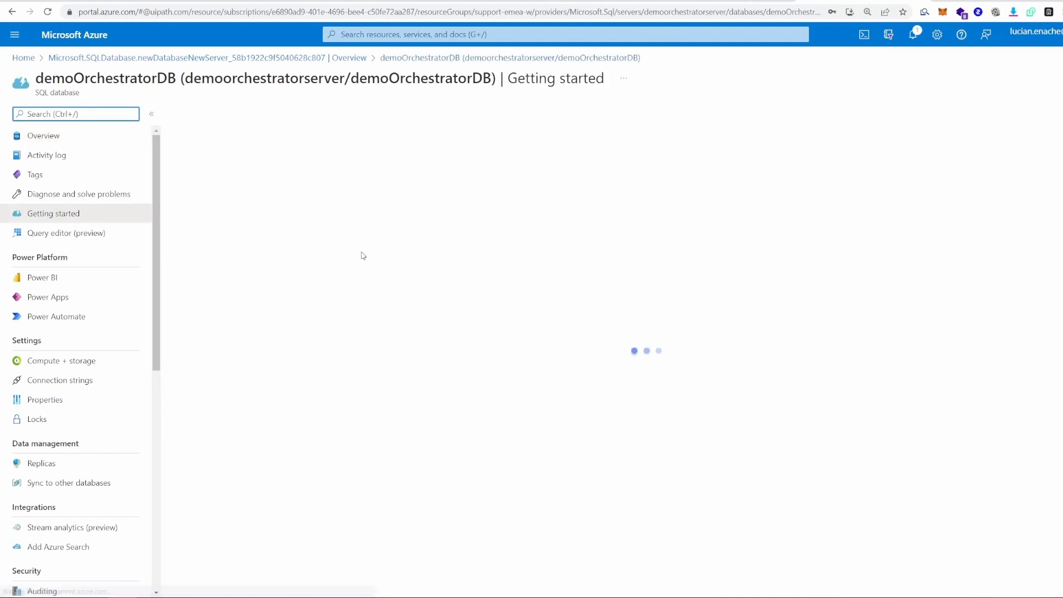
click(100, 139)
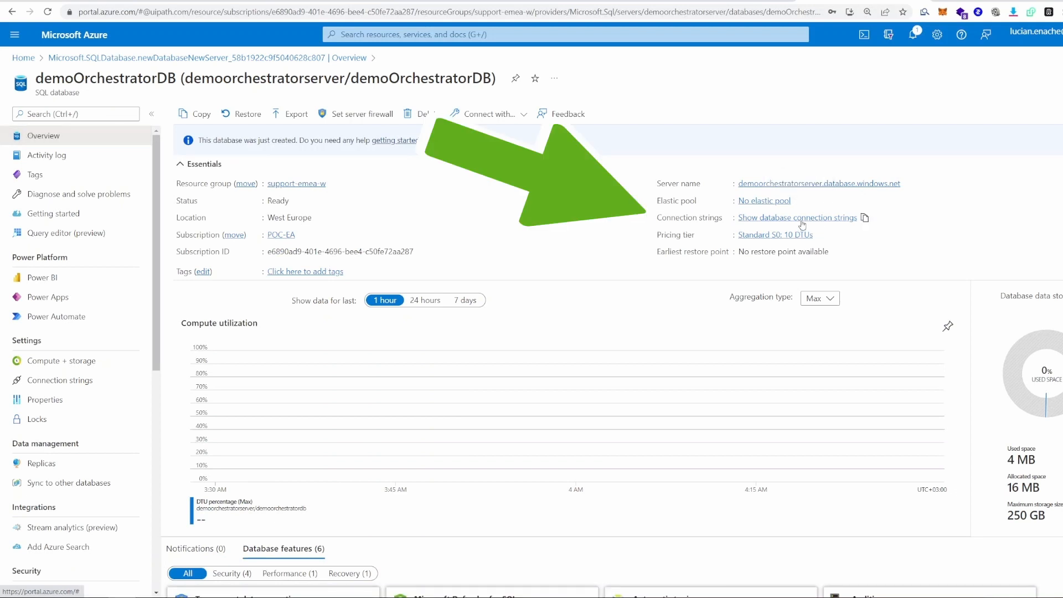
click(842, 220)
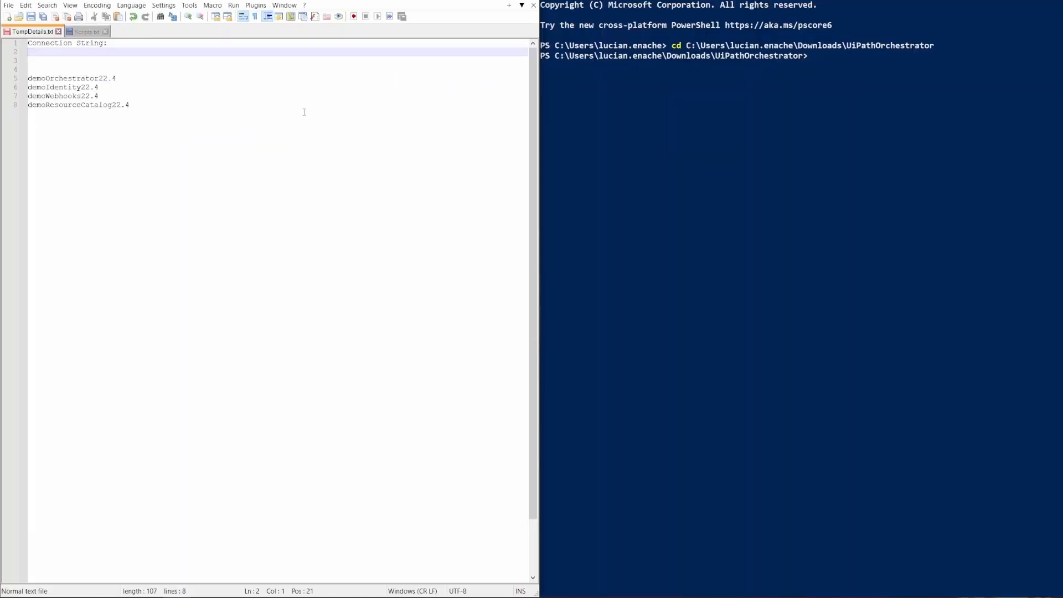
Step: Paste the ADO.NET connection string on line 3 and set TrustServerCertificate=True
key(Return)
key(ctrl+v)
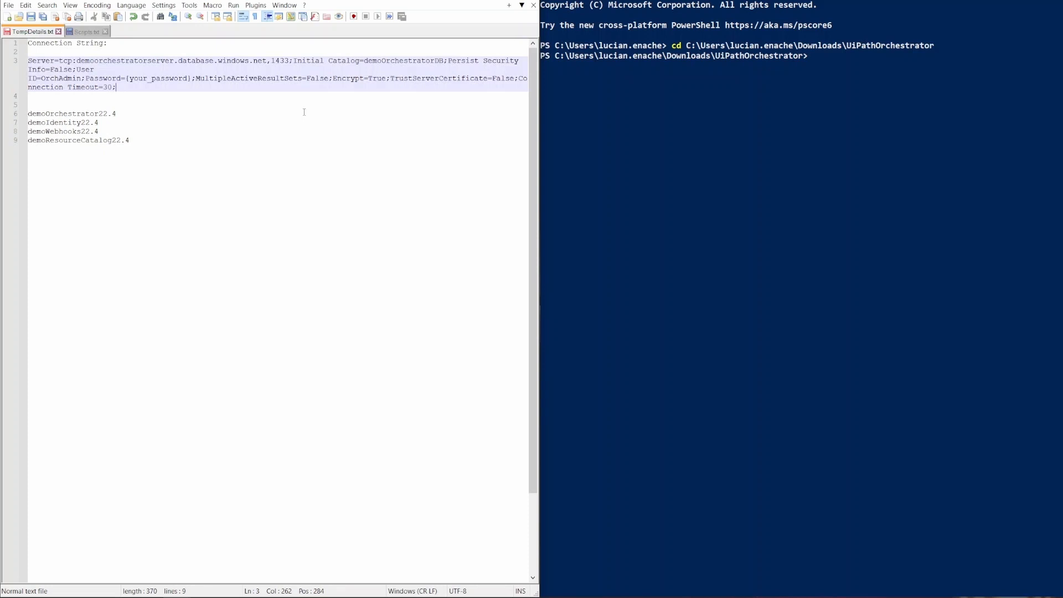
key(ctrl+End)
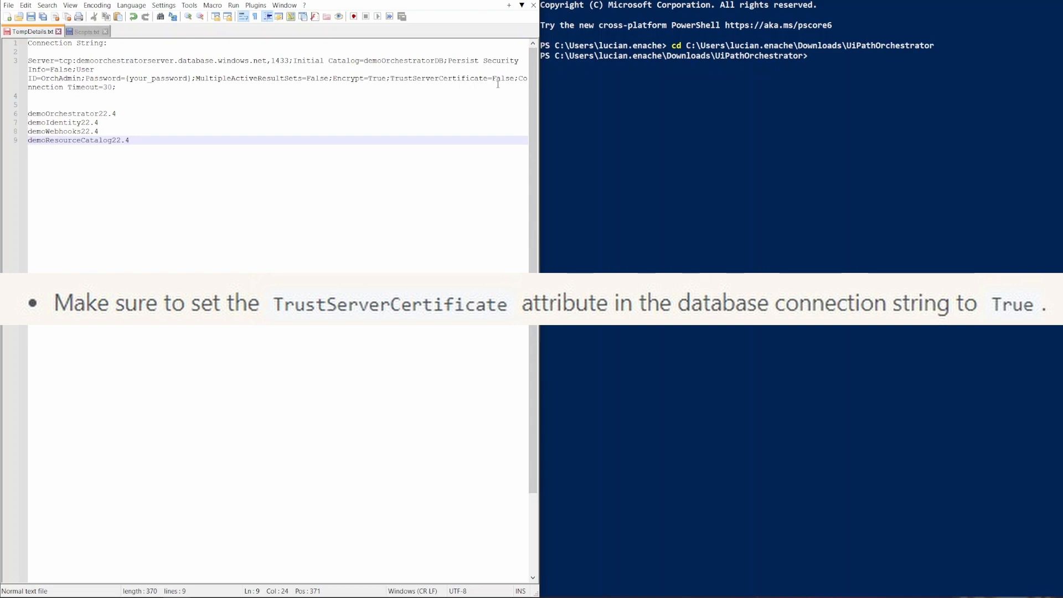
drag(492, 79, 514, 80)
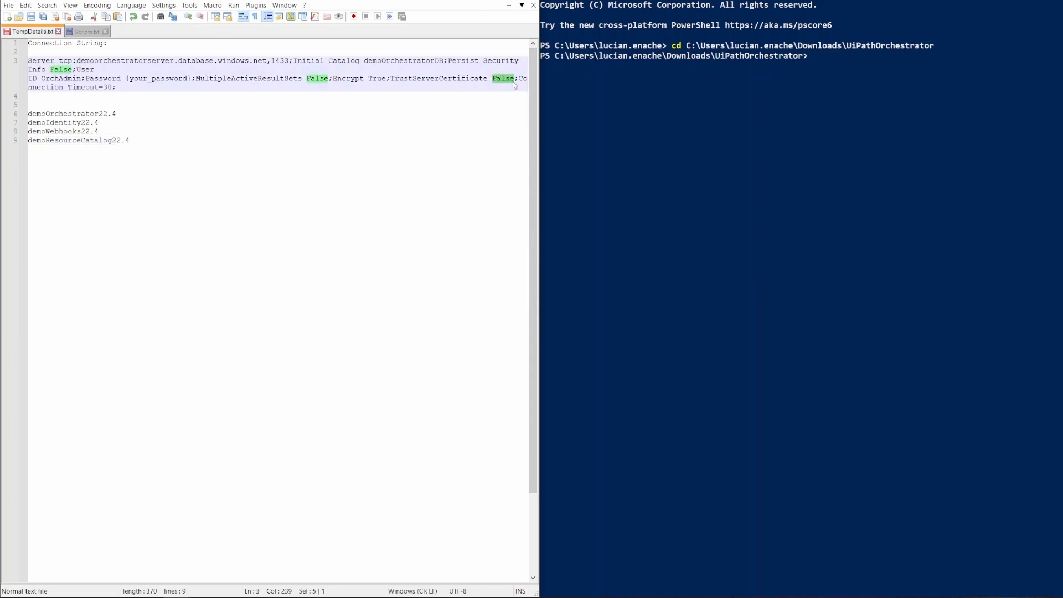
text(True)
click(261, 129)
Step: Replace the {your_password} placeholder with the saved admin password from clipboard history
drag(191, 78, 134, 77)
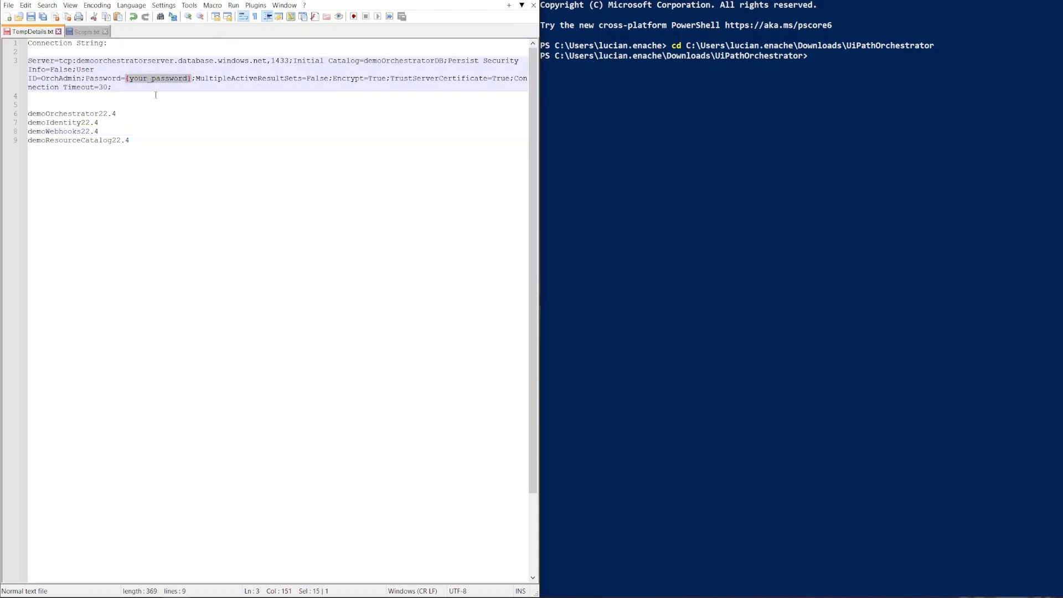
key(super+v)
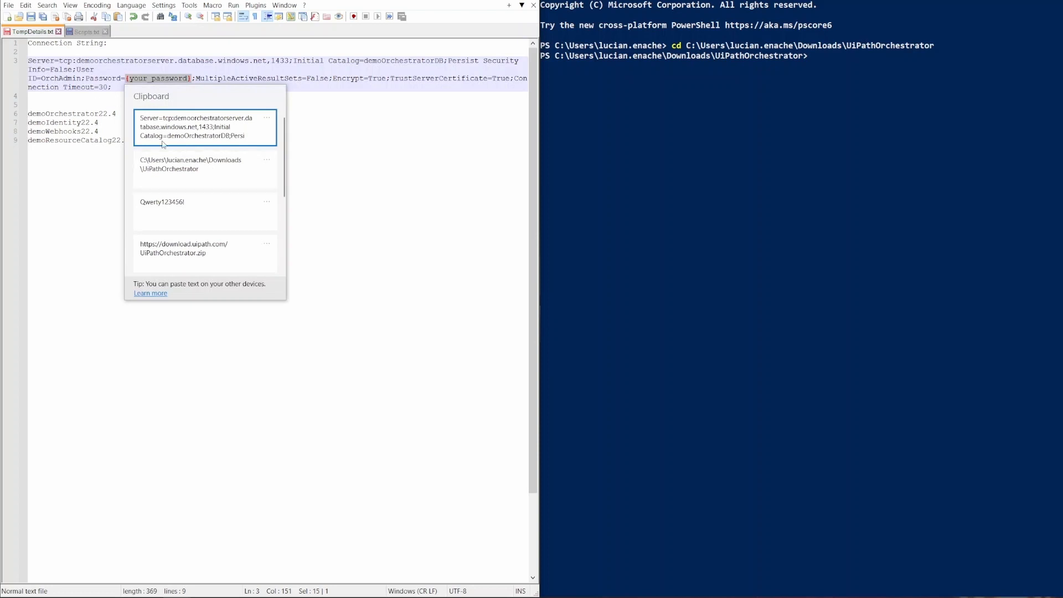
click(166, 205)
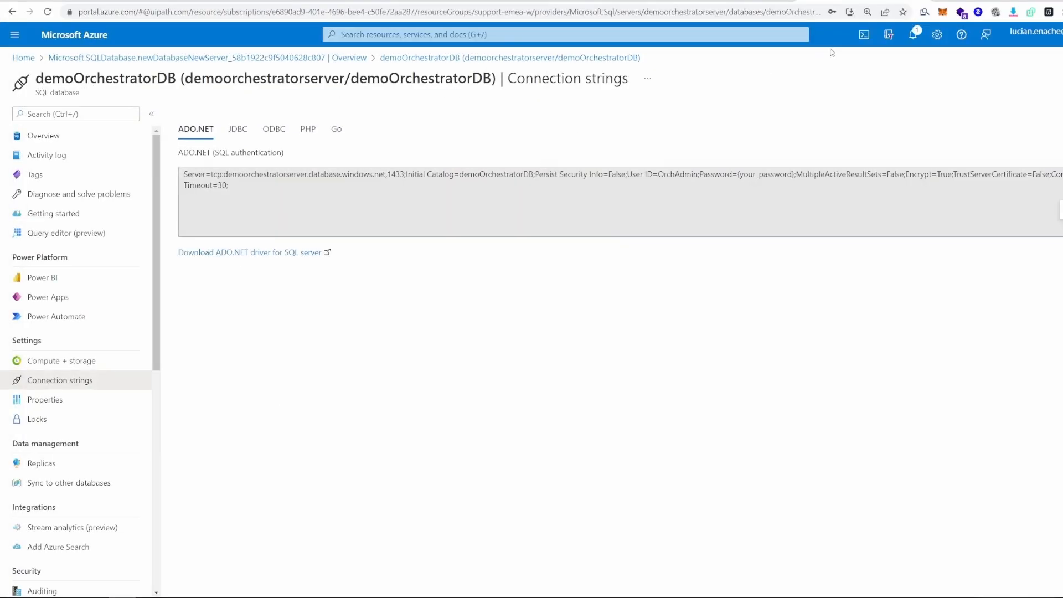
click(81, 36)
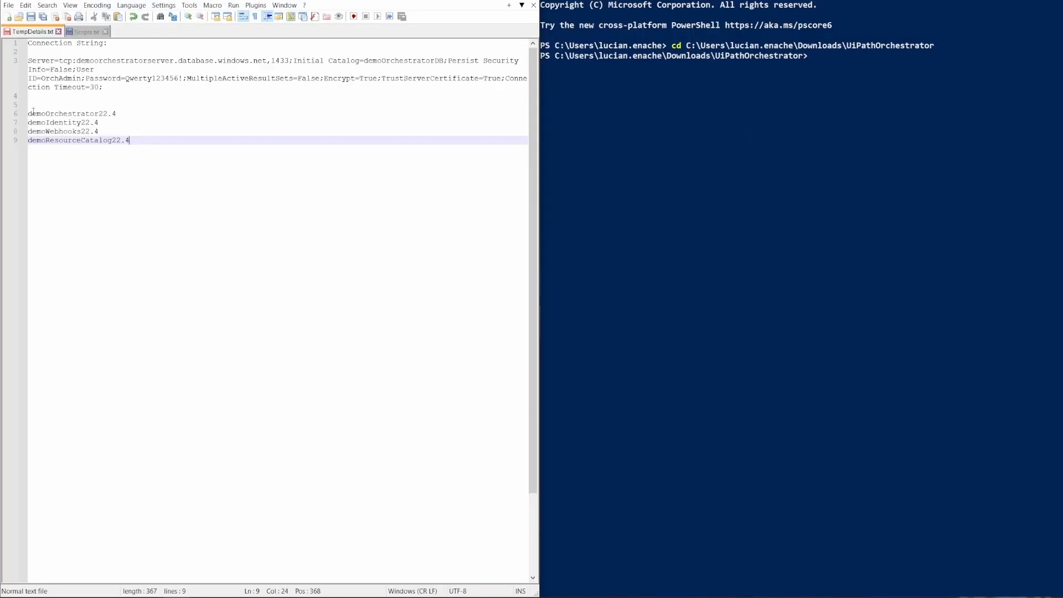
Step: Edit the app names list so the names end in 22-4 instead of 22.4
click(138, 111)
click(97, 123)
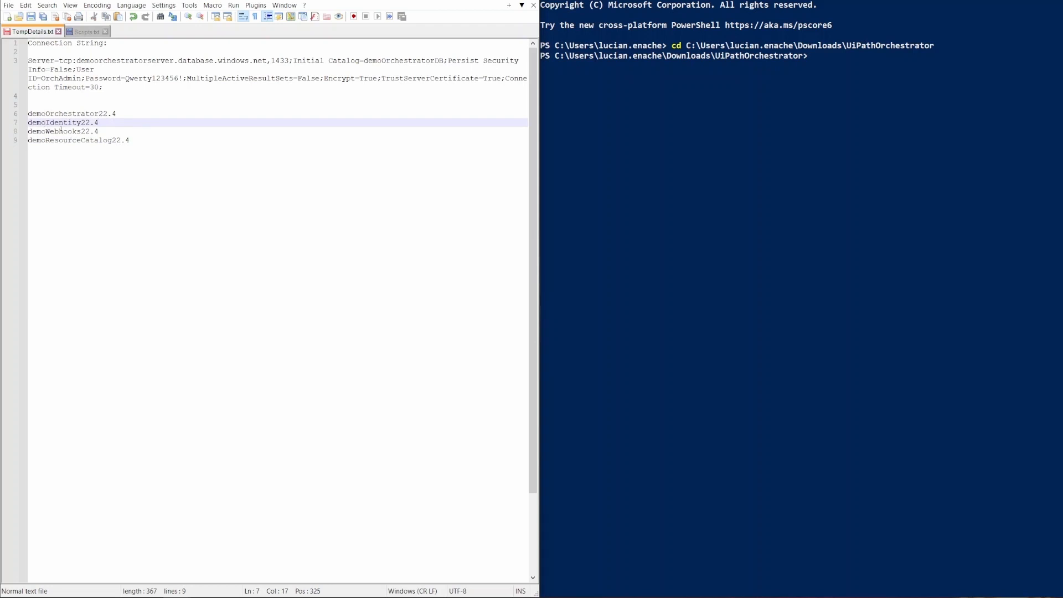
drag(60, 131, 121, 140)
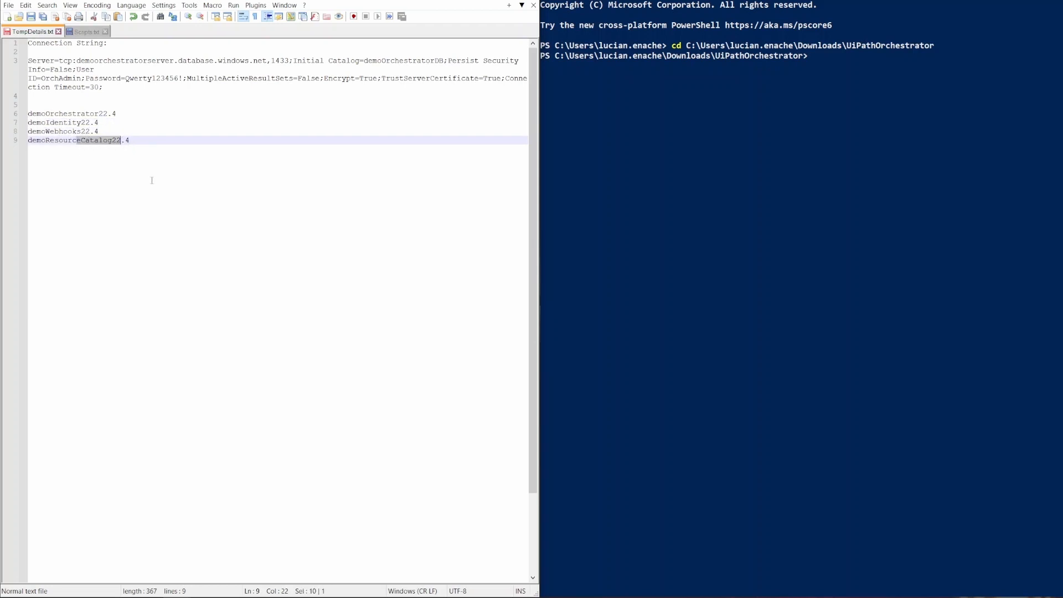
click(152, 180)
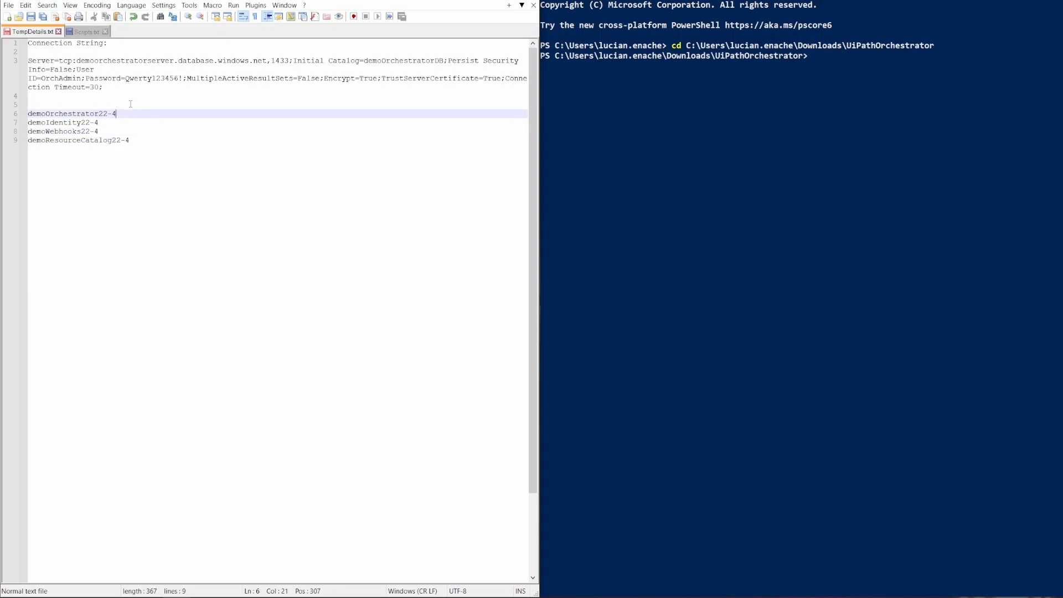
drag(122, 113, 31, 115)
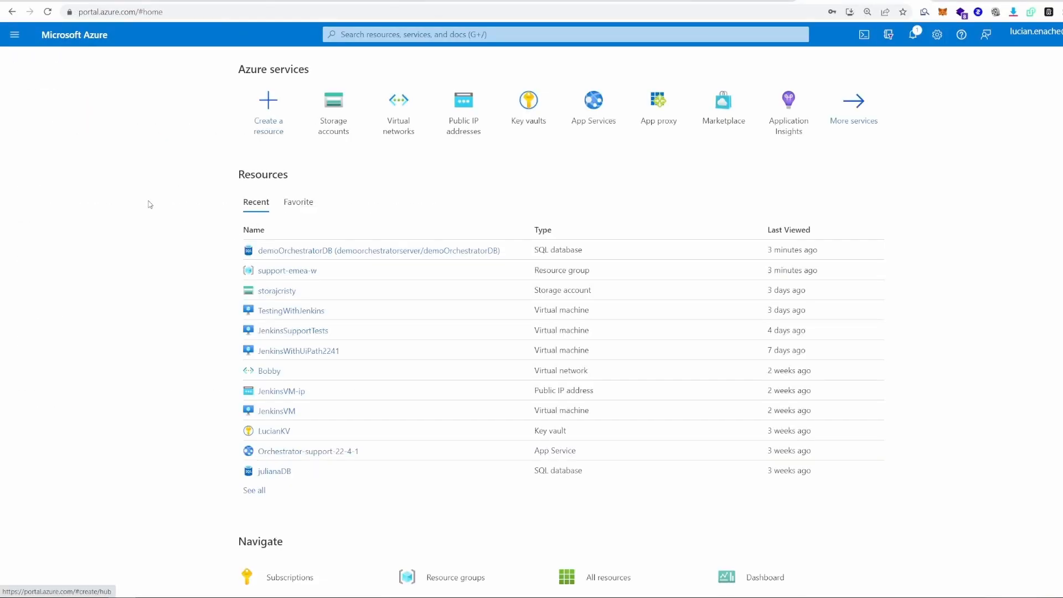
Step: Start a new Web App named demoOrchestrator22-4 in resource group support-emea-w
click(264, 107)
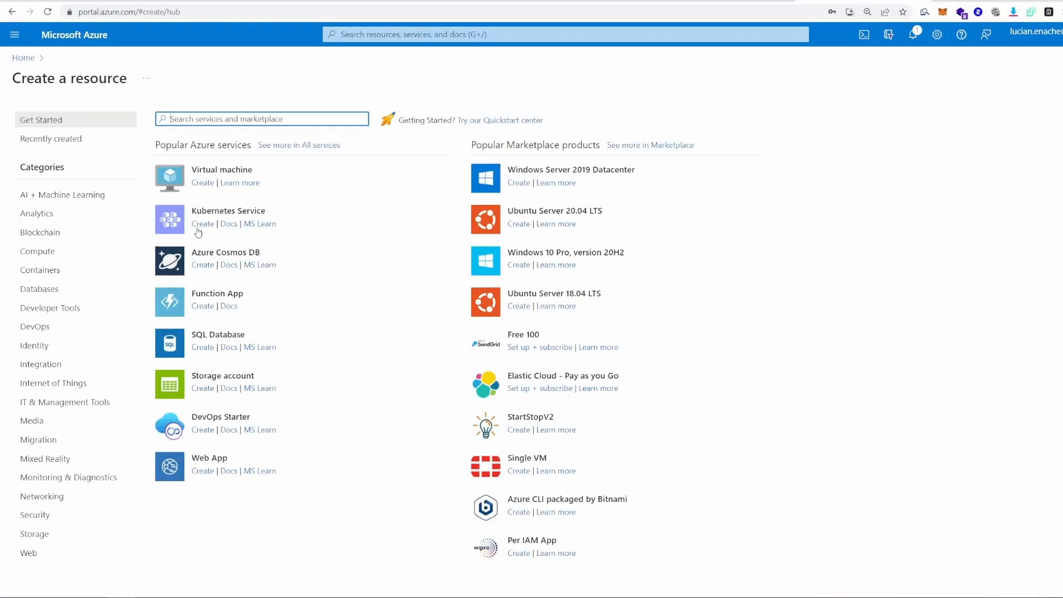
click(198, 472)
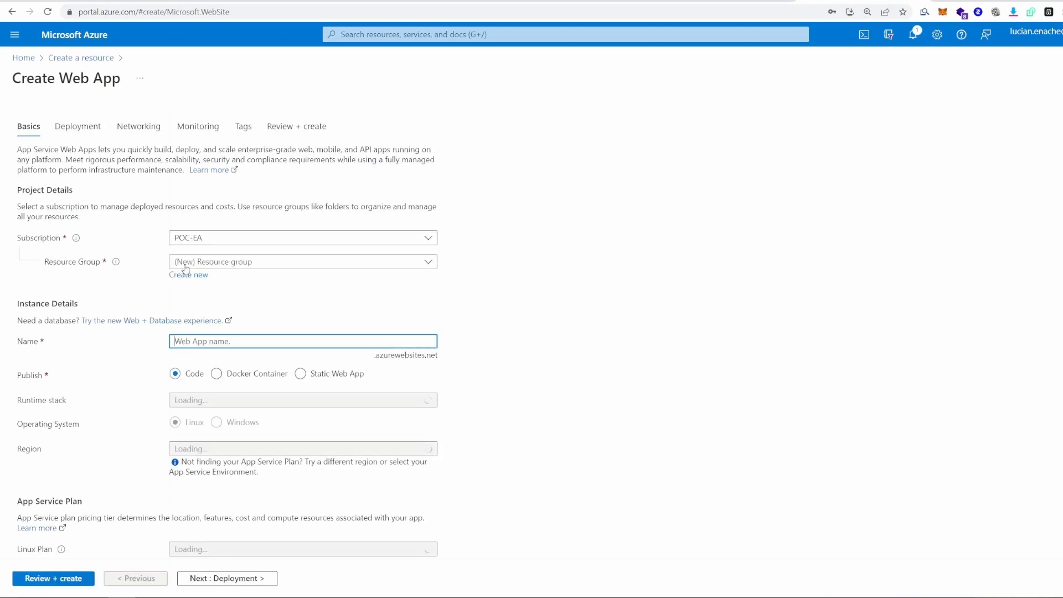
click(185, 266)
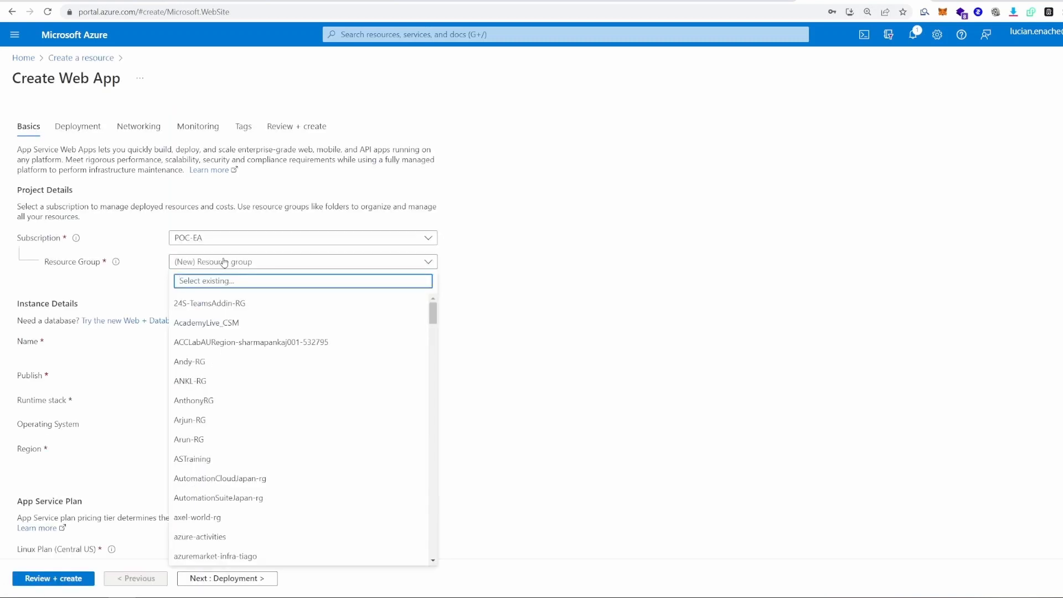
text(suppo)
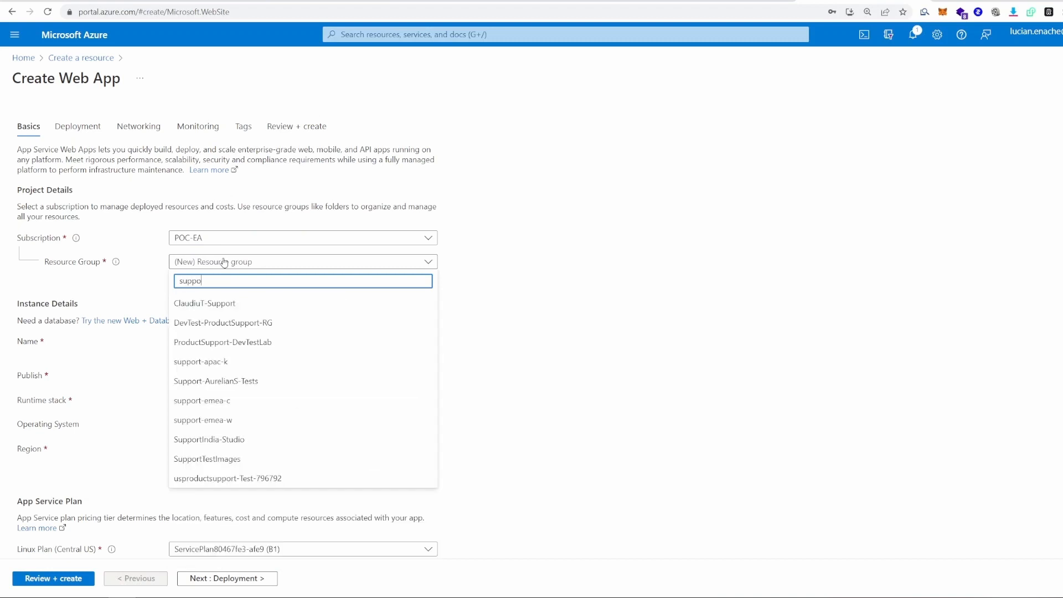
click(203, 421)
click(253, 341)
text(demoOrchestrator22-4)
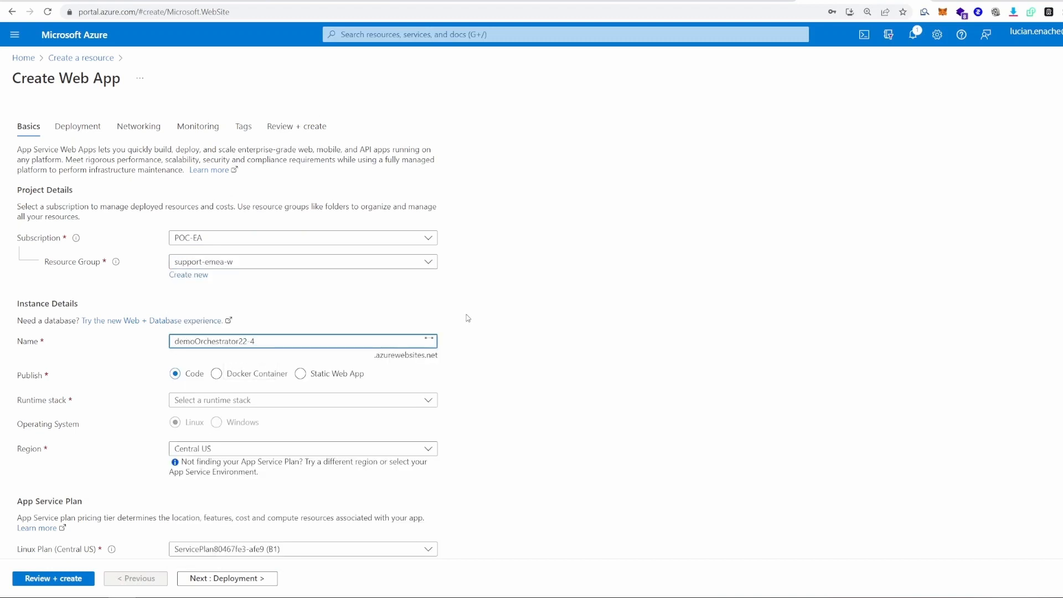
click(467, 319)
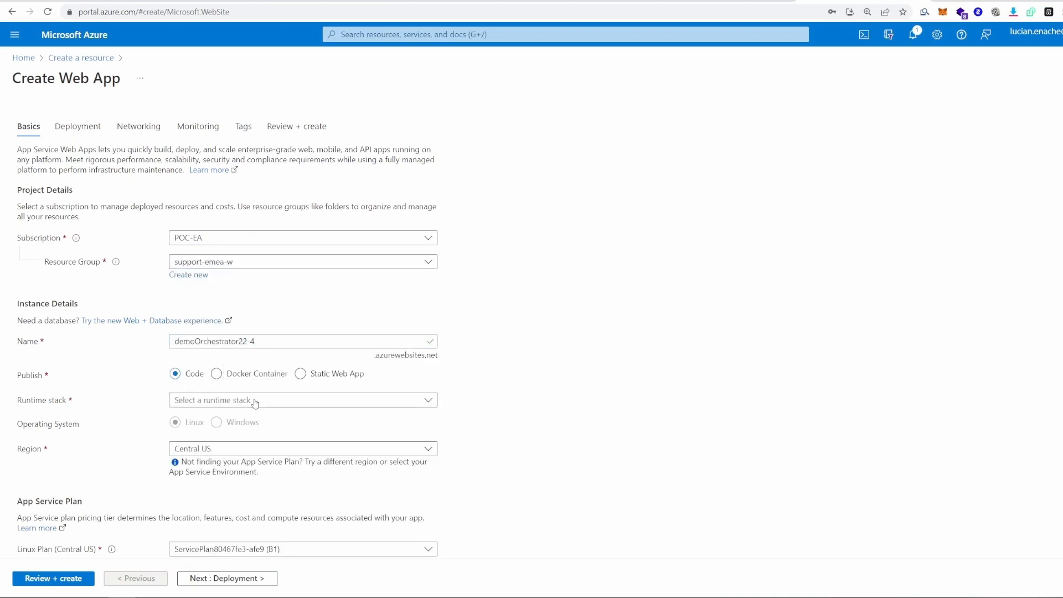
Step: Set the runtime stack to .NET Core 3.1 (LTS) and the region to West Europe
click(255, 403)
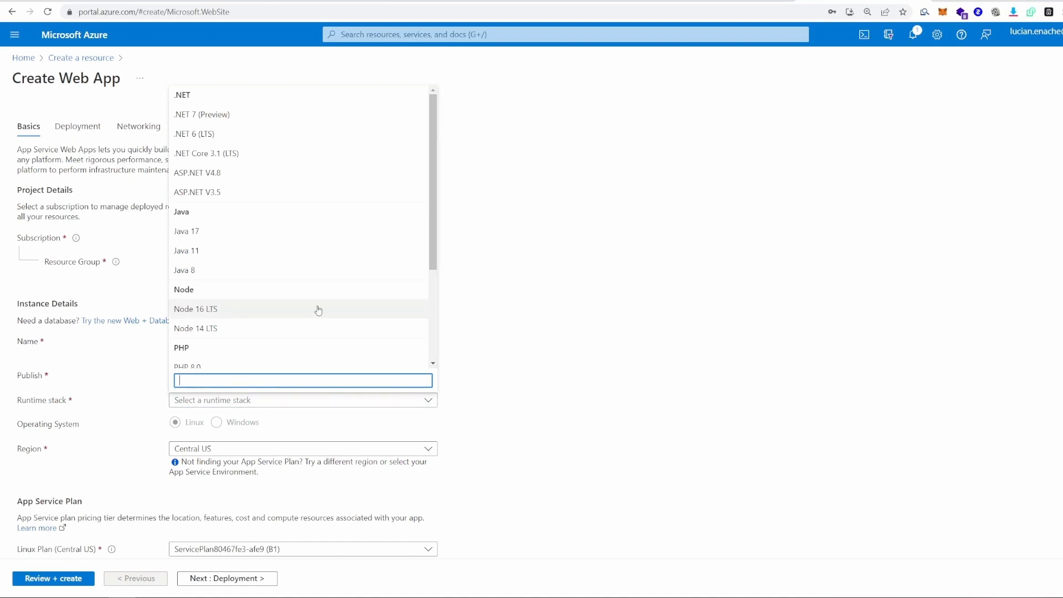
click(272, 153)
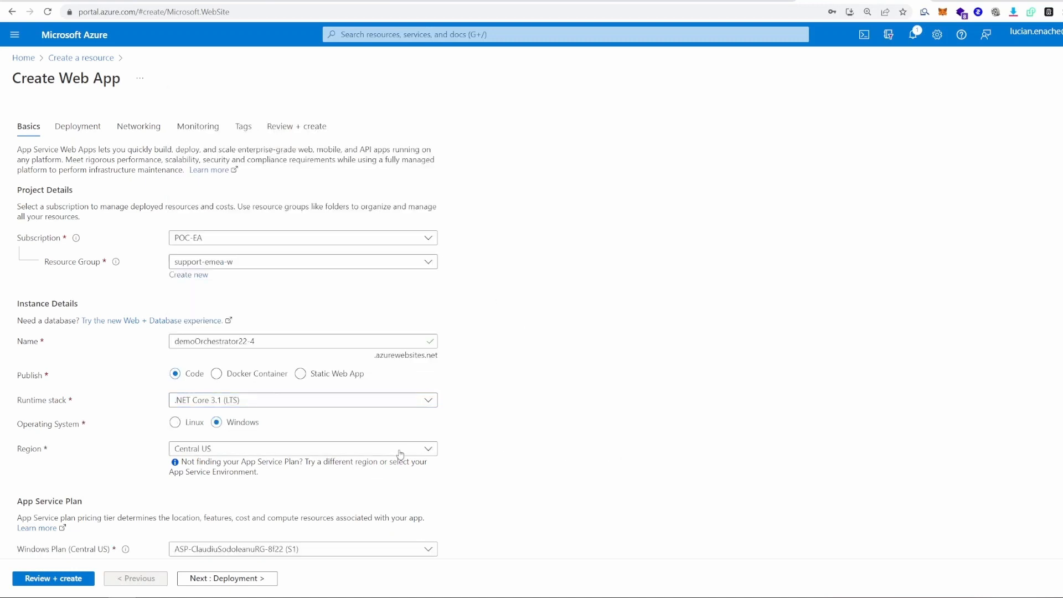
click(320, 453)
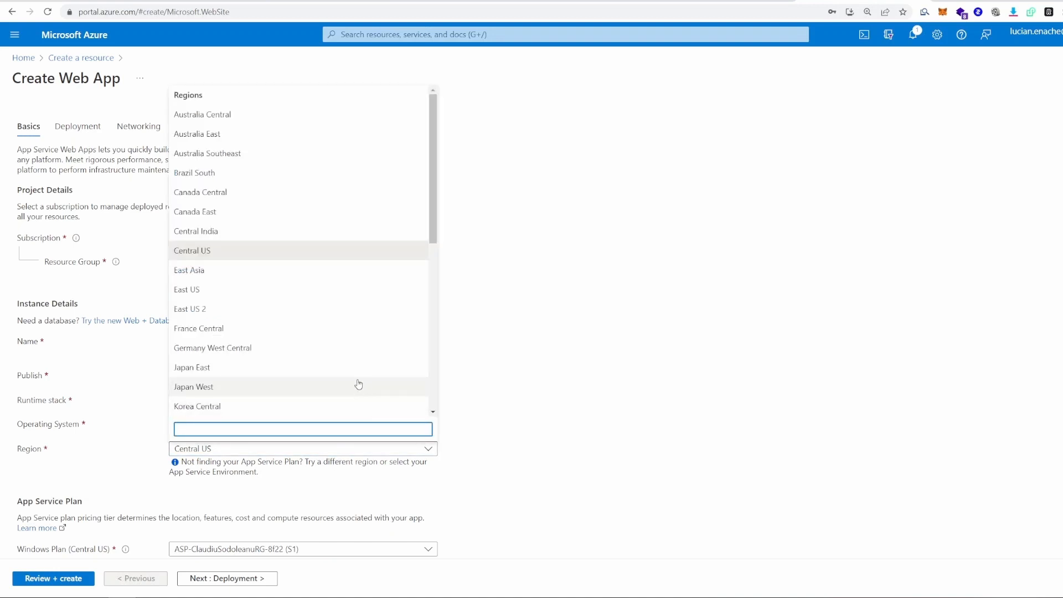
scroll(351, 385, down, 5)
scroll(353, 382, down, 3)
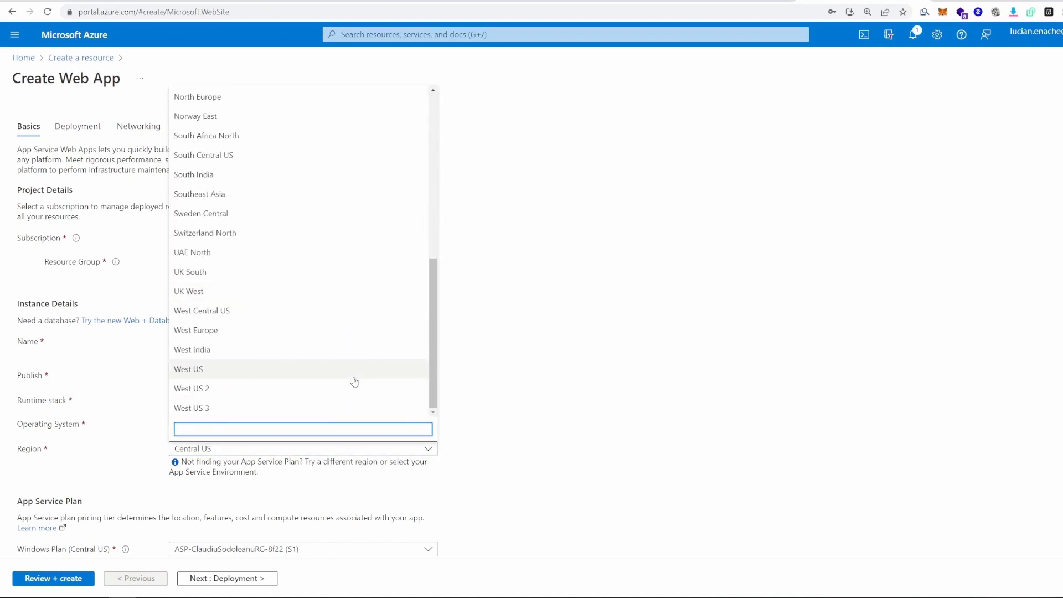
click(334, 330)
scroll(584, 388, down, 3)
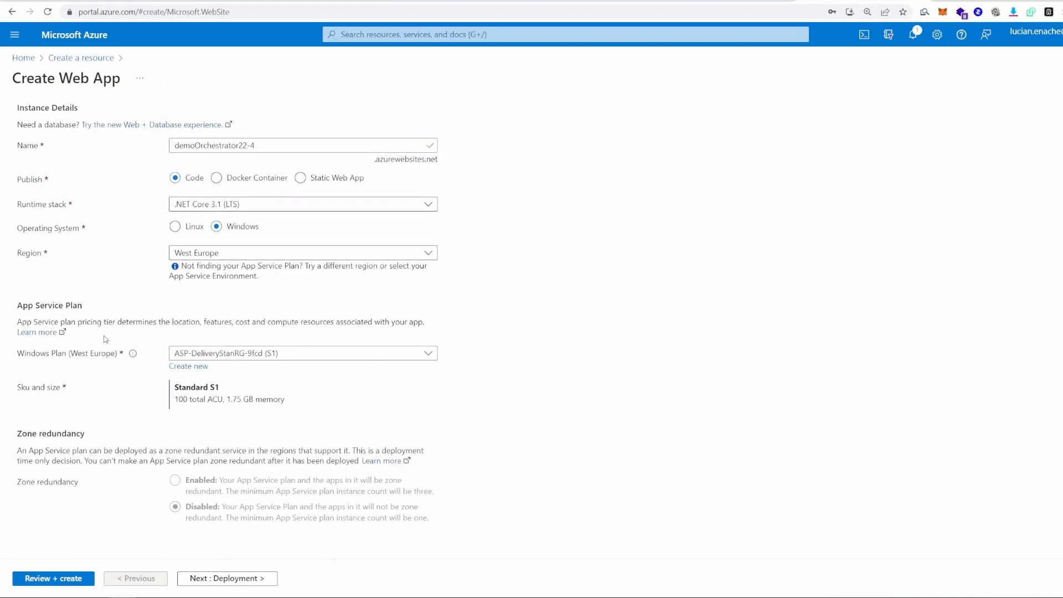
Step: Create a new App Service plan named demoAppPlan and bring up its pricing tiers
click(188, 366)
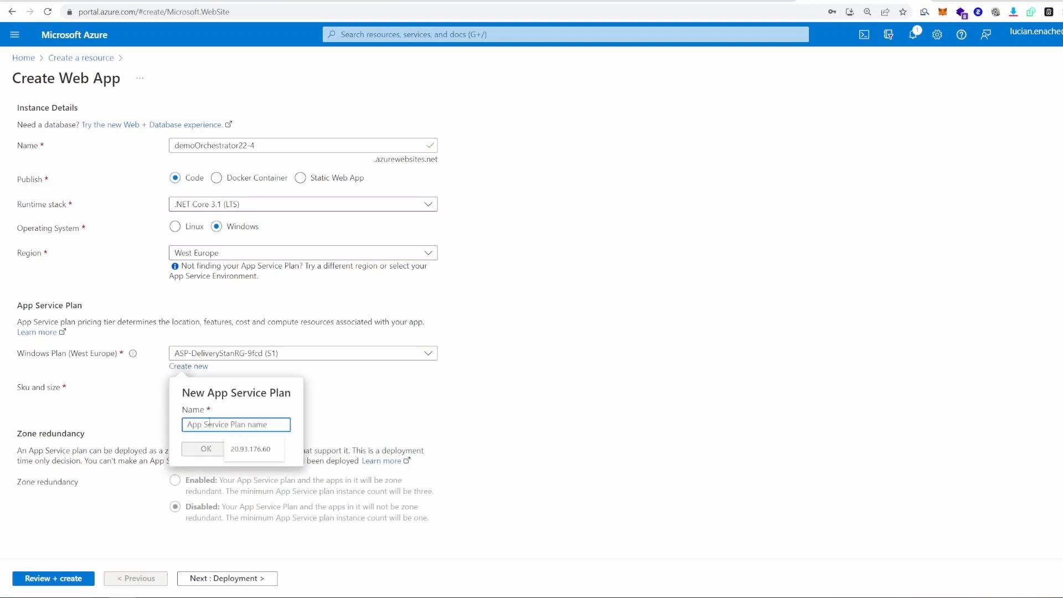
text(demoAp)
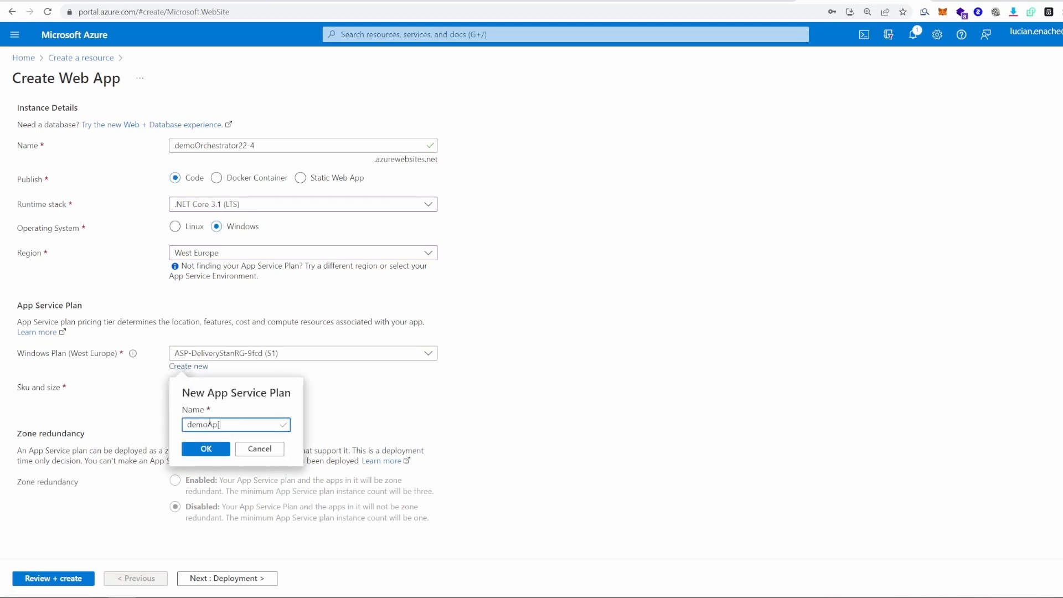
text([S)
key(BackSpace)
key(BackSpace)
click(212, 446)
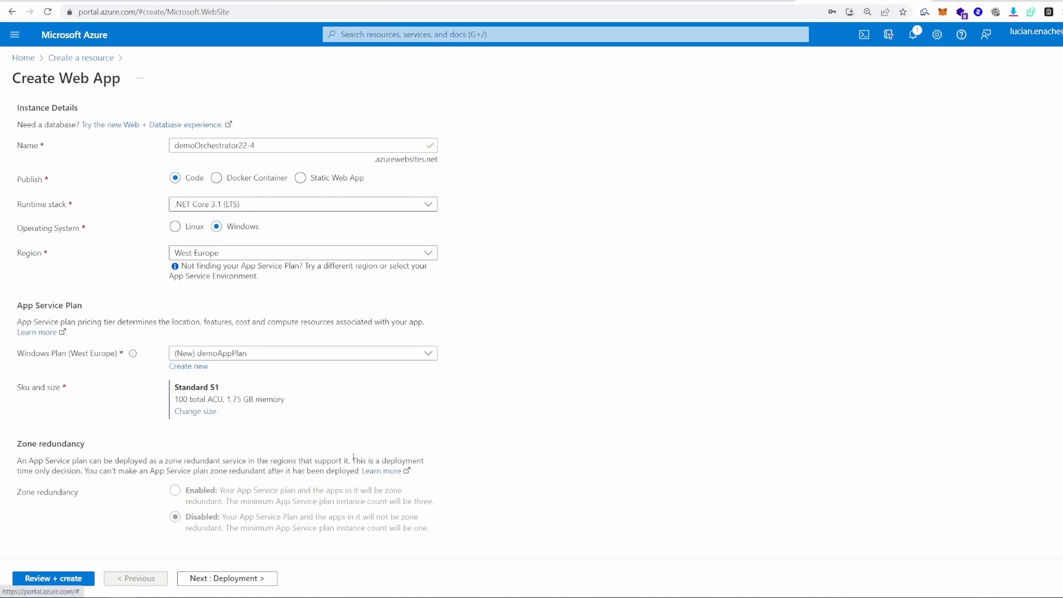
click(198, 413)
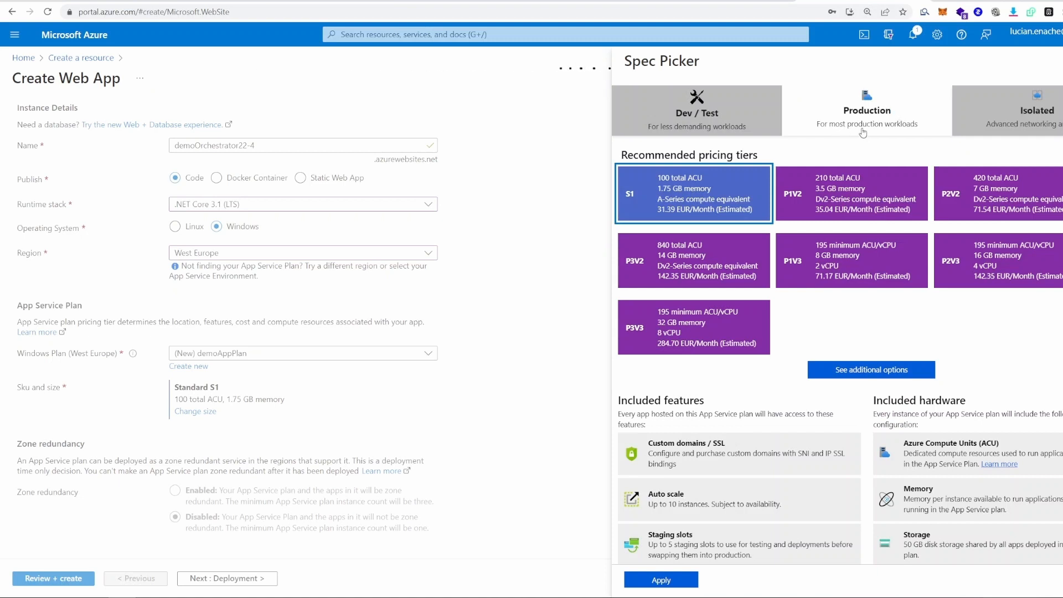
Step: Apply the Premium V2 P2v2 tier (420 ACU, 7 GB memory) to demoAppPlan
click(829, 203)
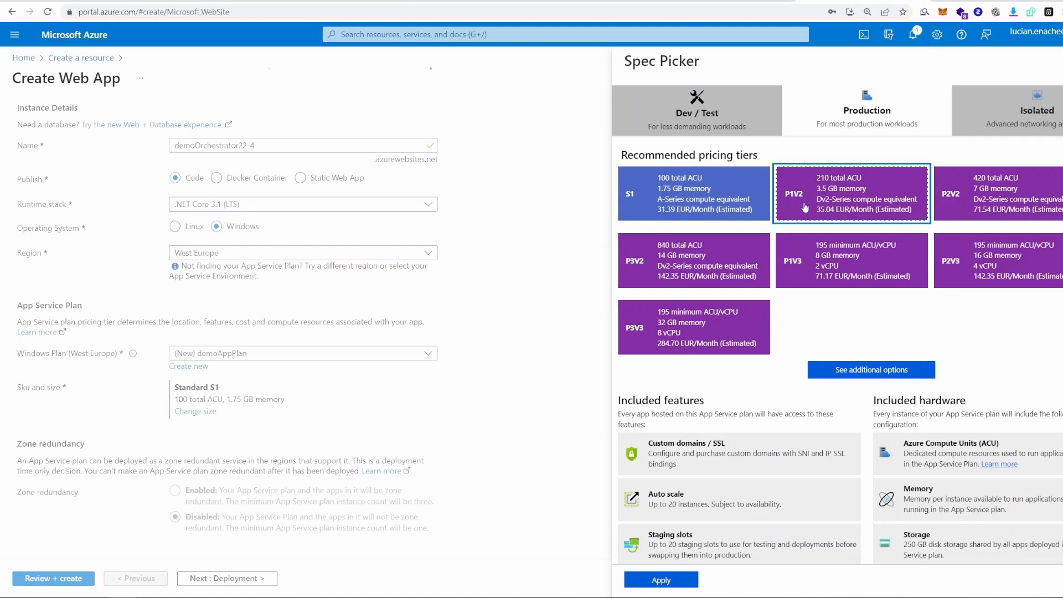
click(978, 191)
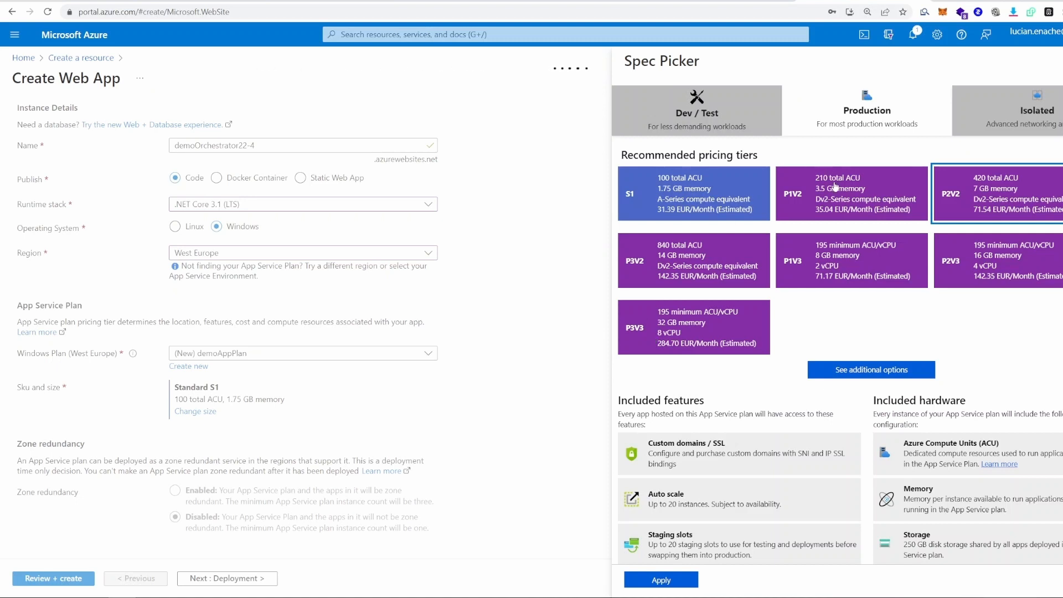
click(955, 204)
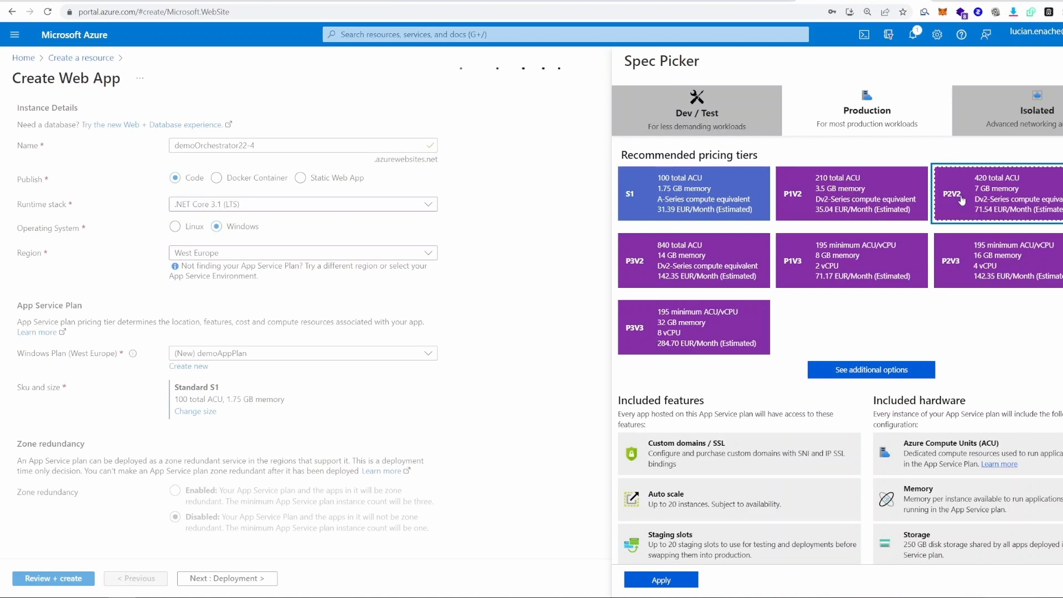
click(848, 370)
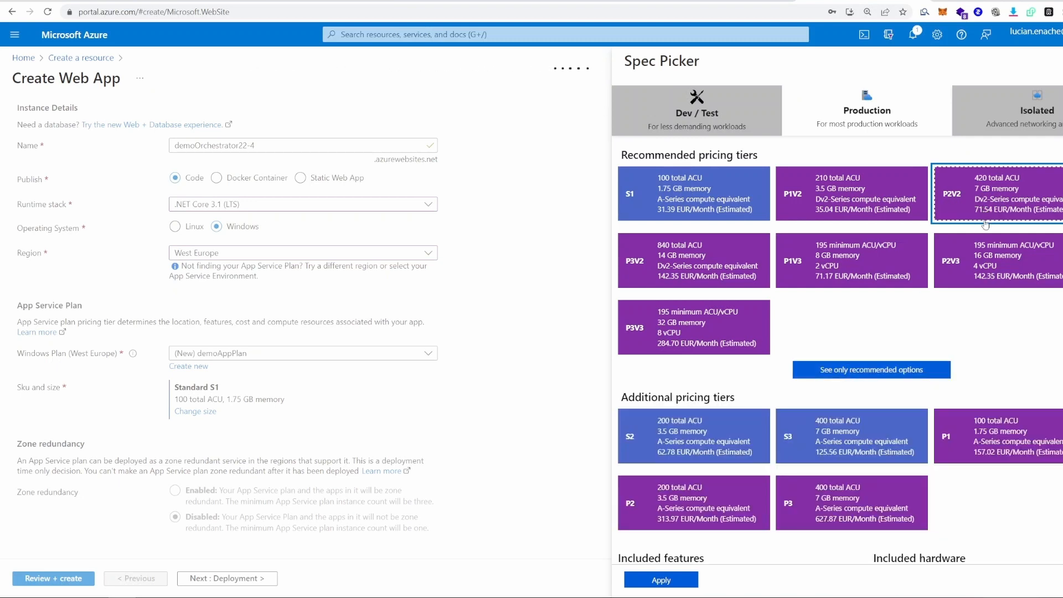
click(678, 583)
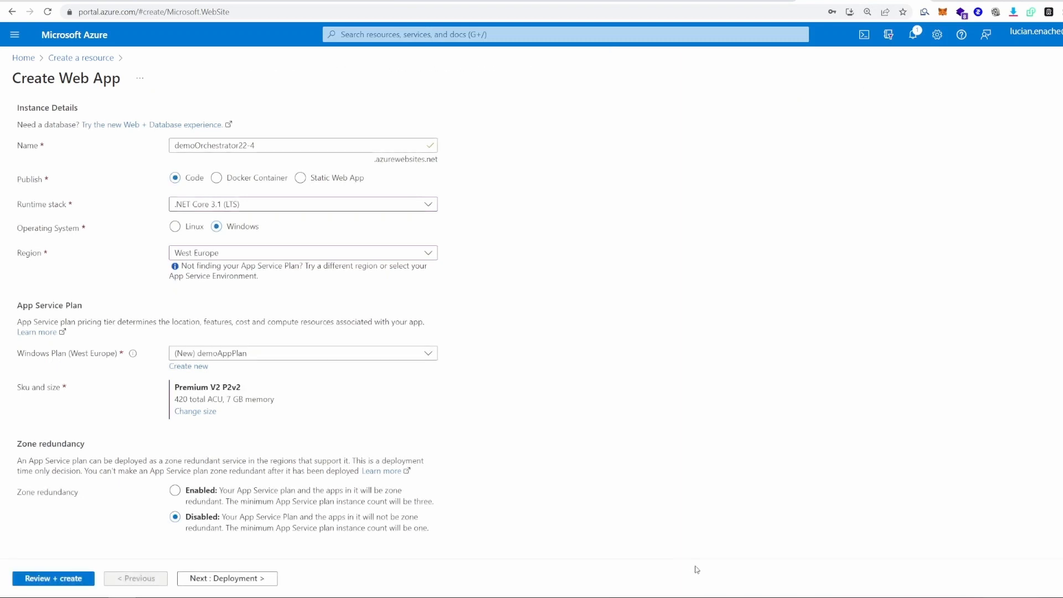
Step: Turn off Application Insights, then review and create the demoOrchestrator22-4 web app
scroll(301, 441, up, 3)
scroll(299, 441, up, 1)
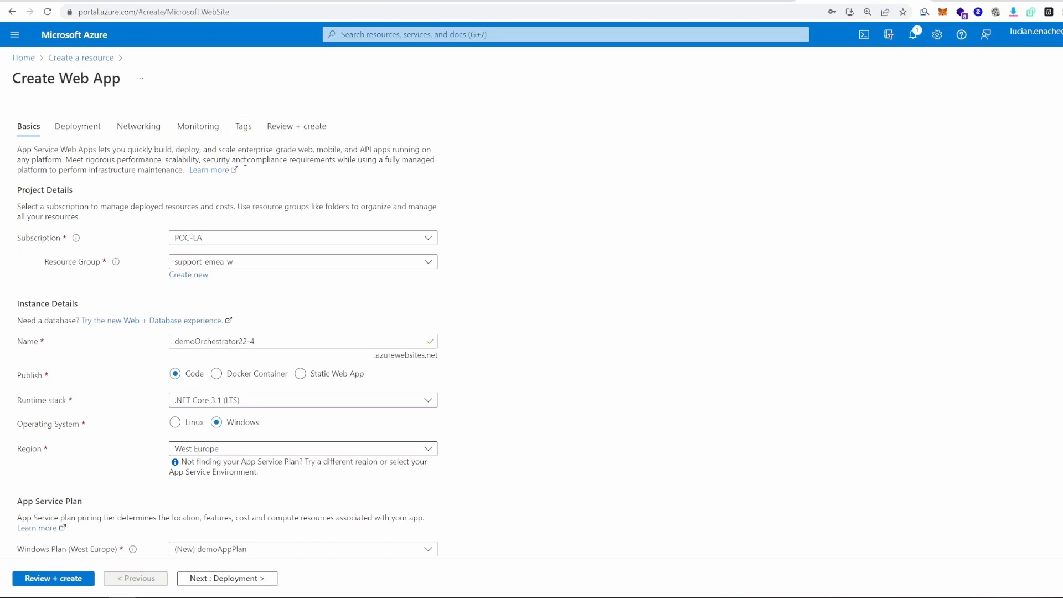
click(209, 131)
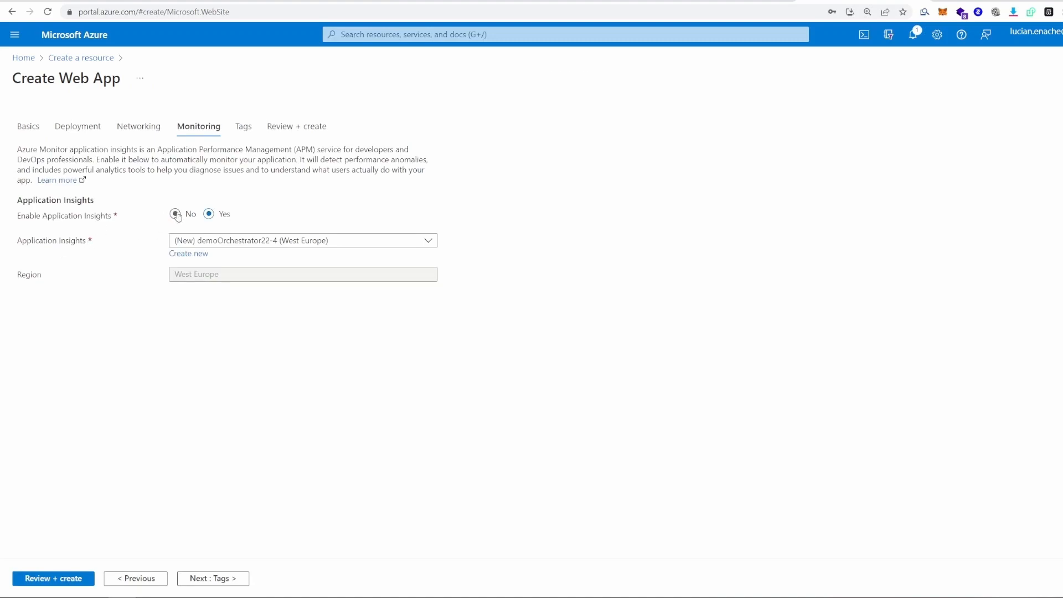
click(176, 214)
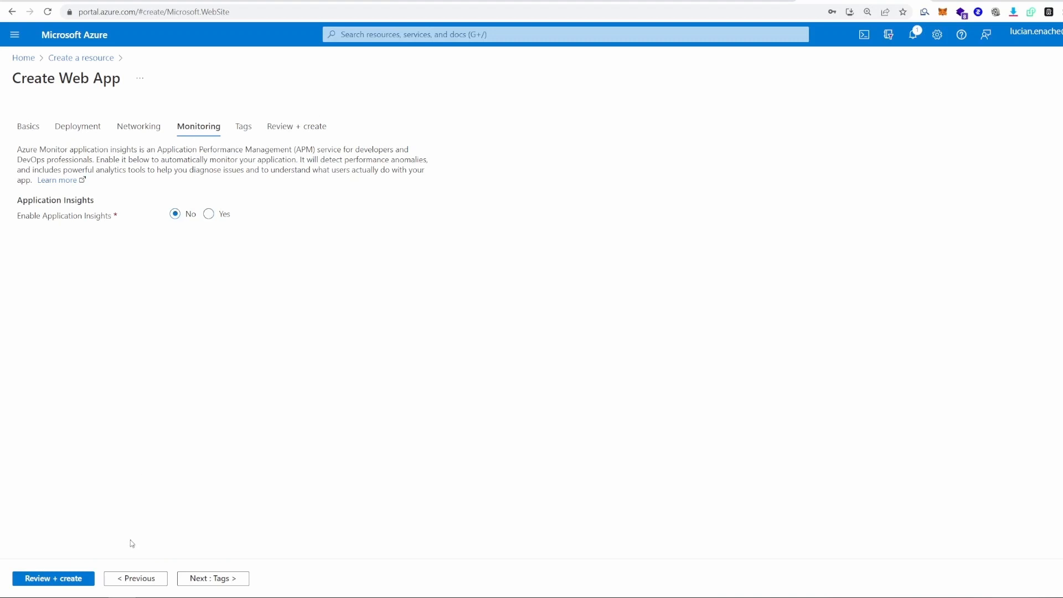
click(73, 581)
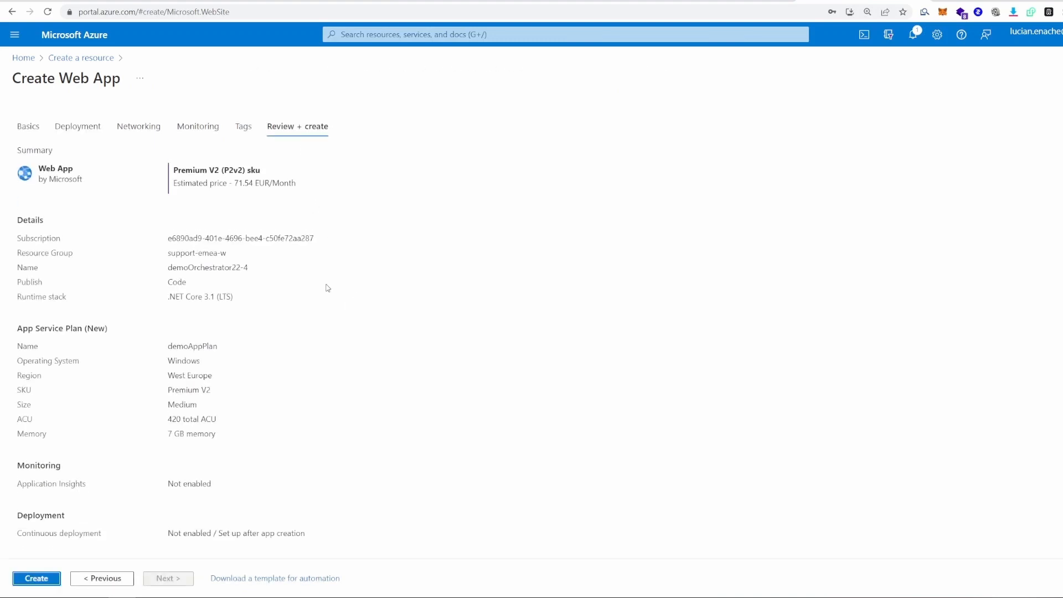
click(34, 580)
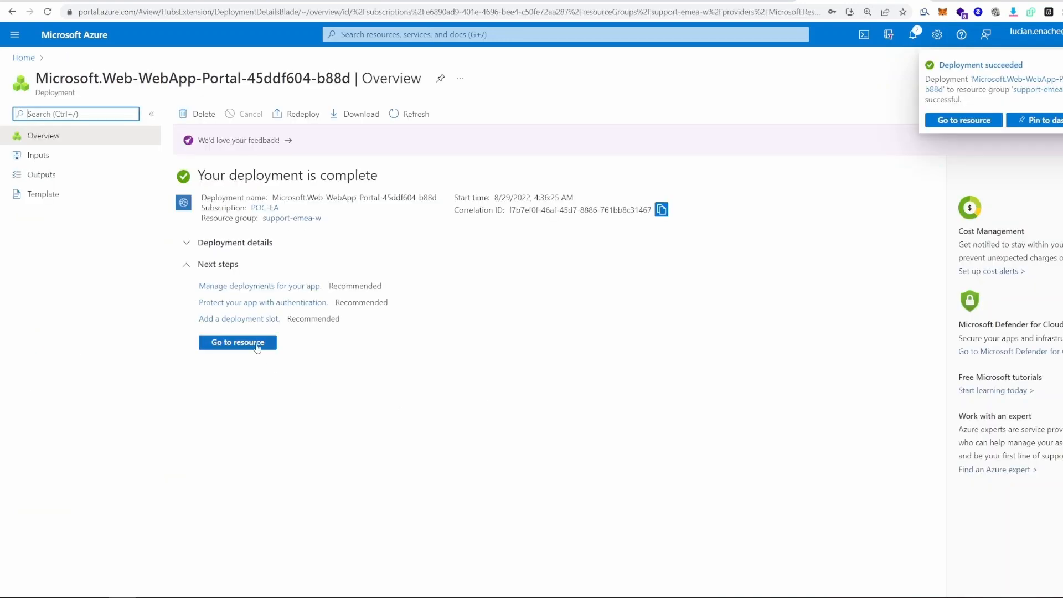
Step: Give demoOrchestrator22-4 a 64 Bit platform with Web sockets On and save the general settings
click(257, 344)
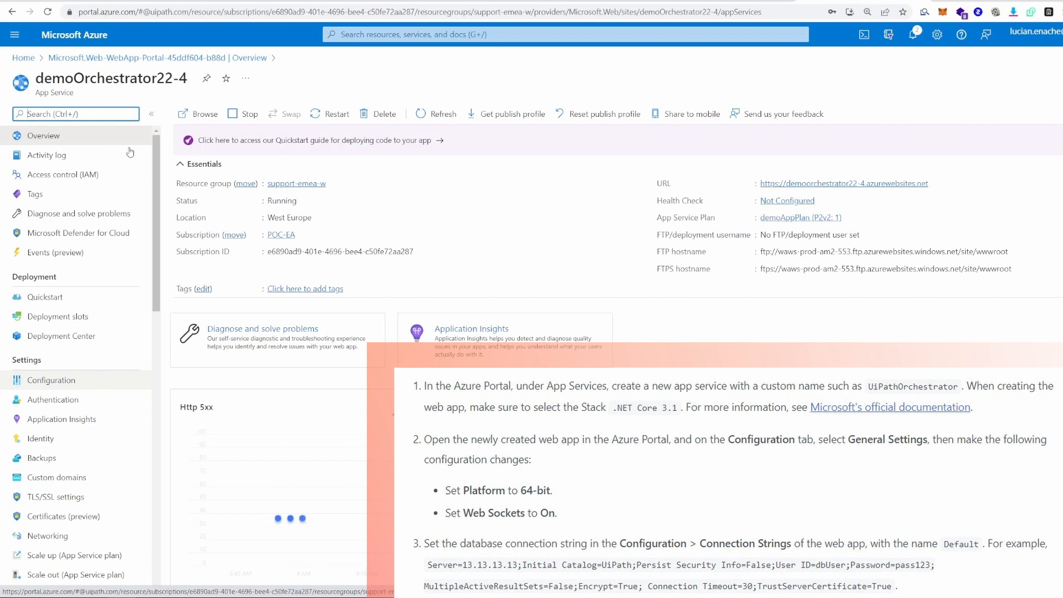
click(94, 386)
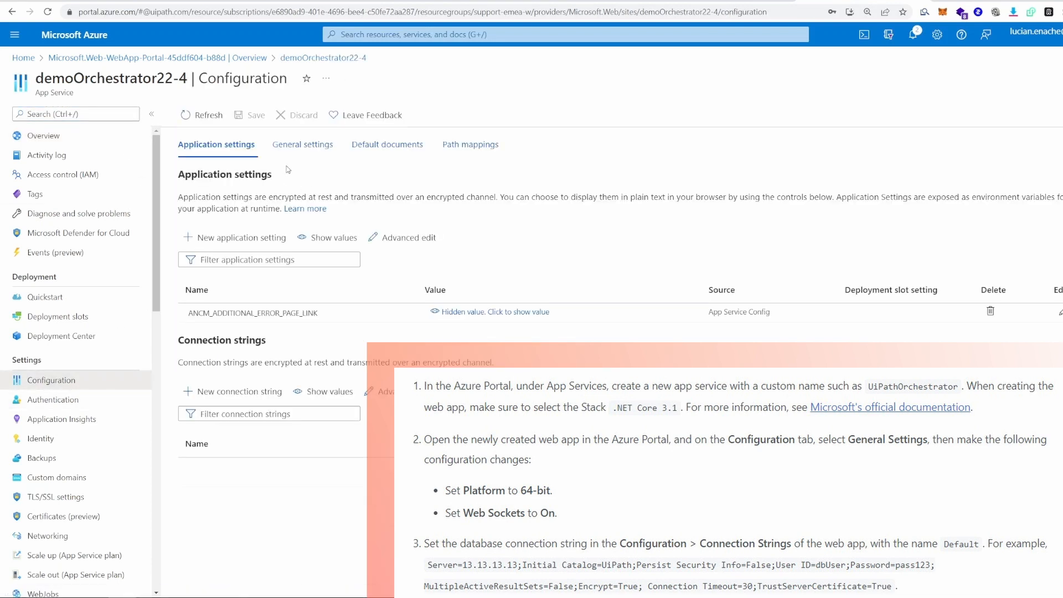
click(302, 146)
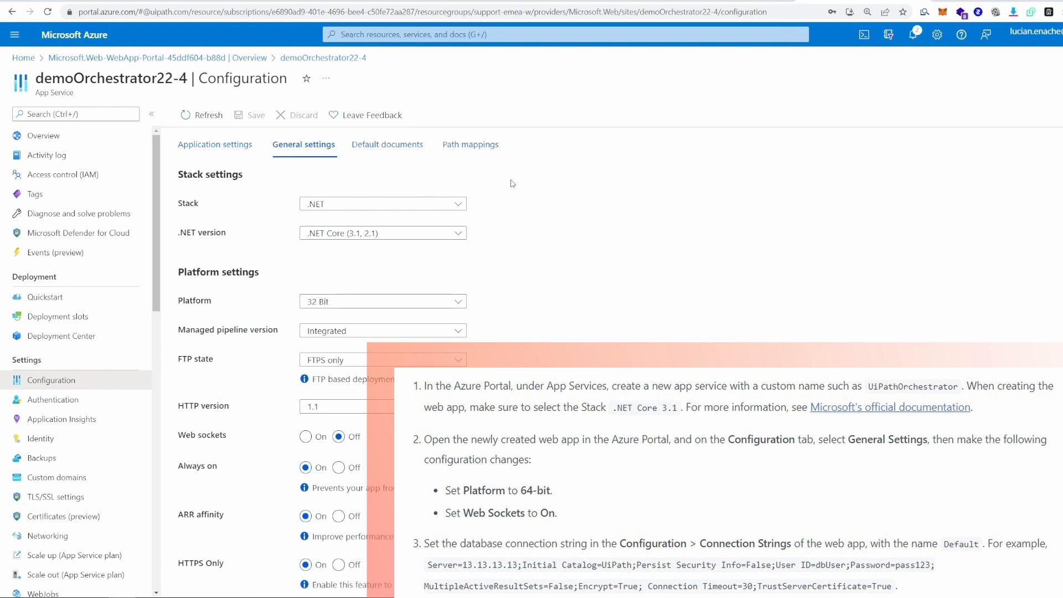
scroll(518, 226, down, 2)
click(382, 191)
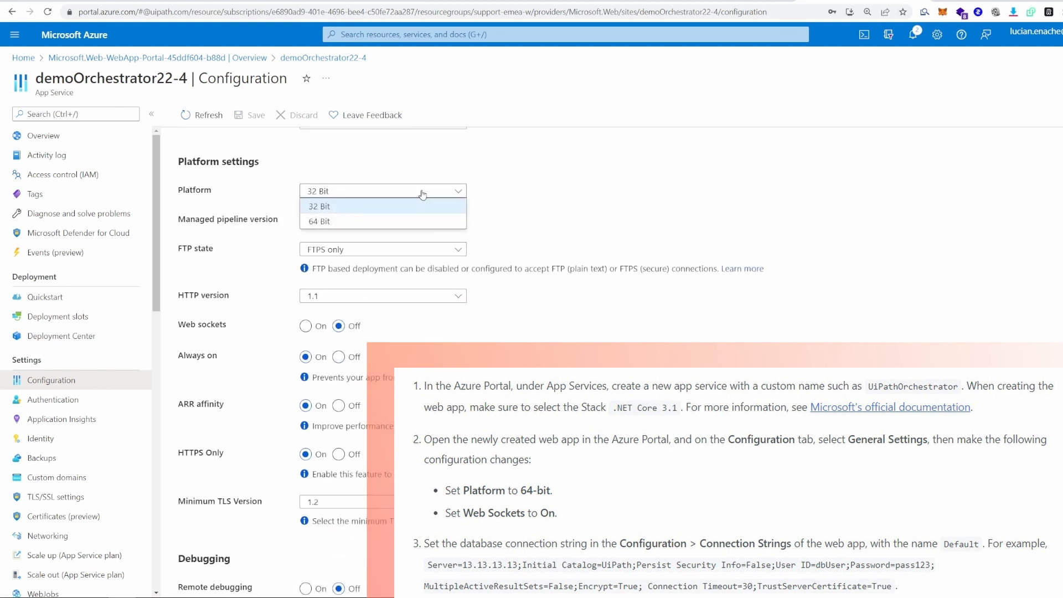
click(371, 221)
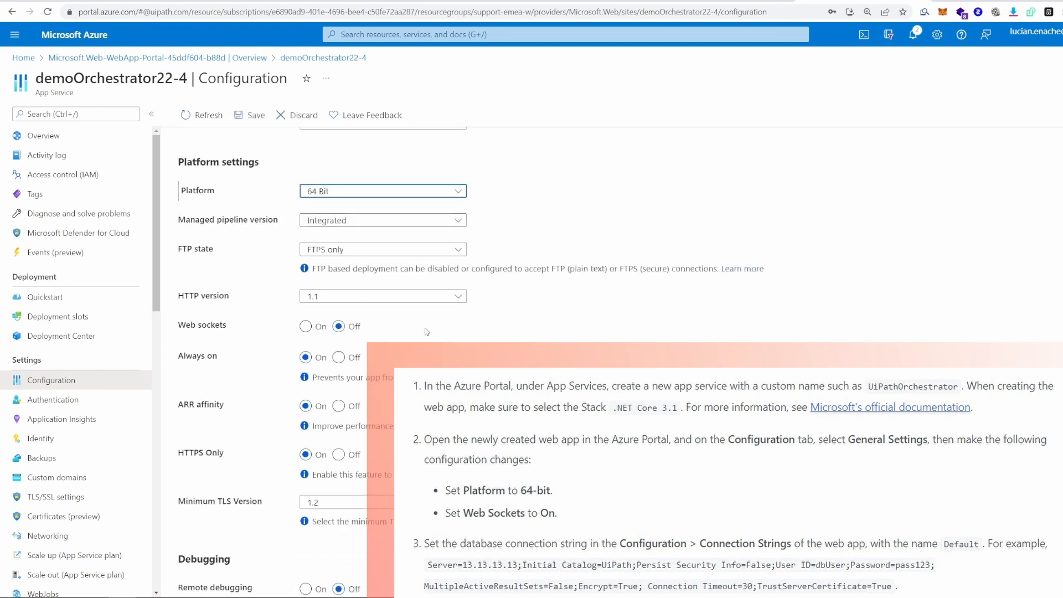
click(306, 327)
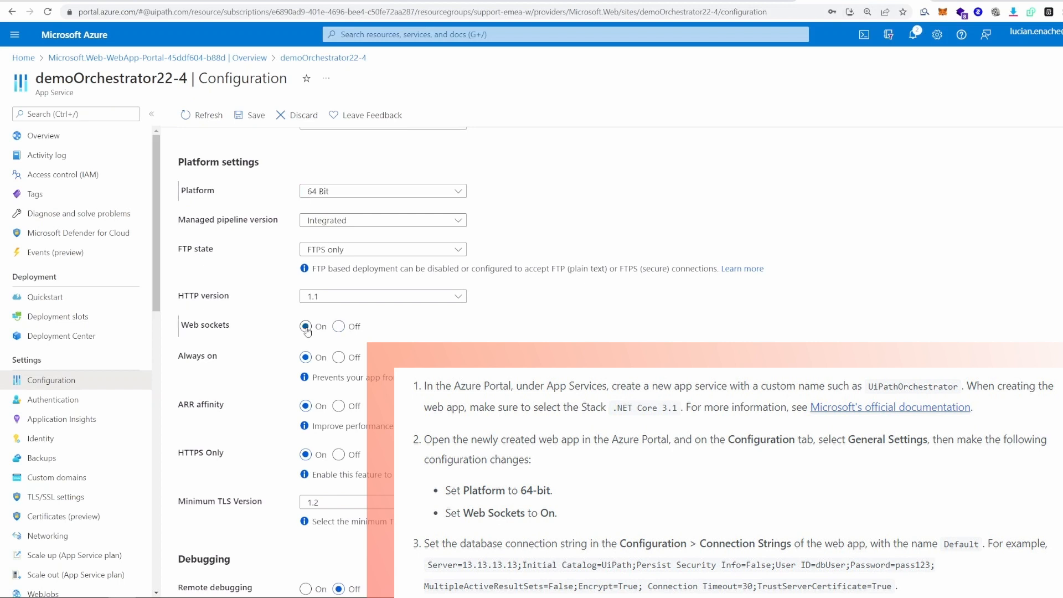
click(242, 118)
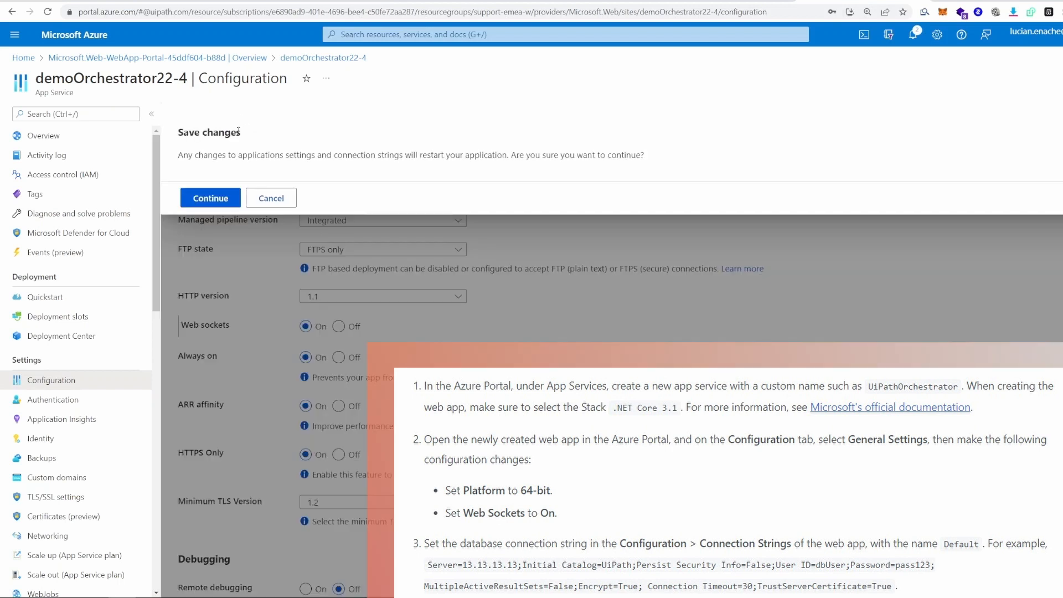
click(215, 198)
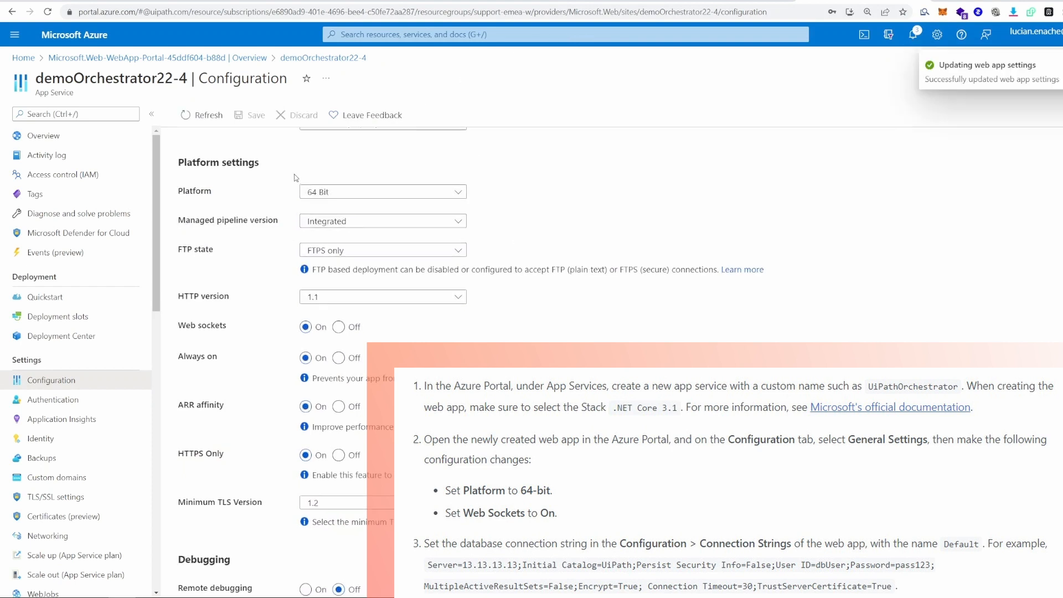
scroll(266, 166, up, 5)
click(232, 154)
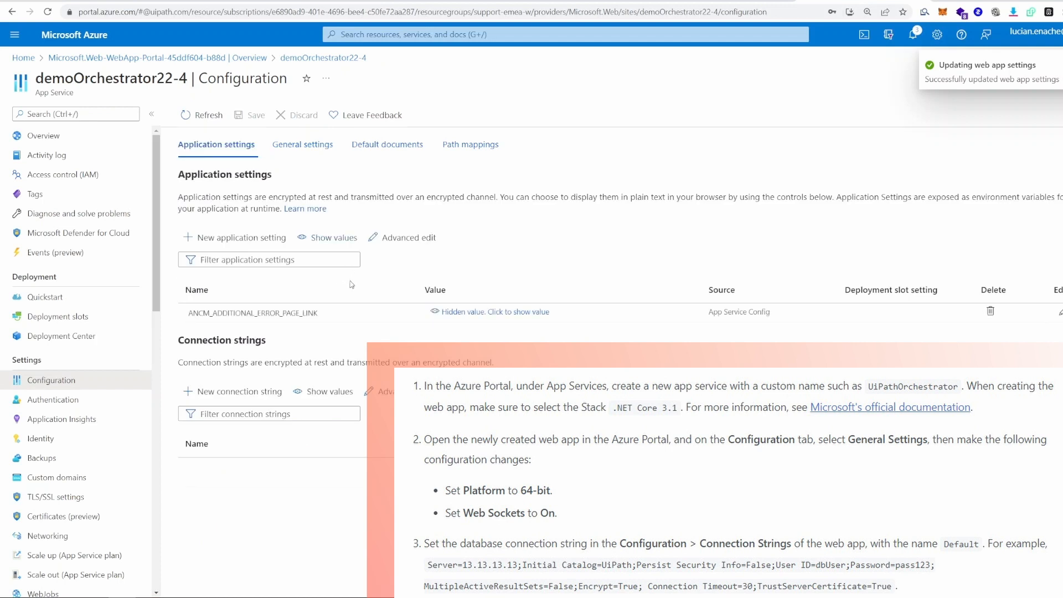
Step: Add a SQLAzure connection string named Default, pasting the database connection line from Notepad++
click(272, 394)
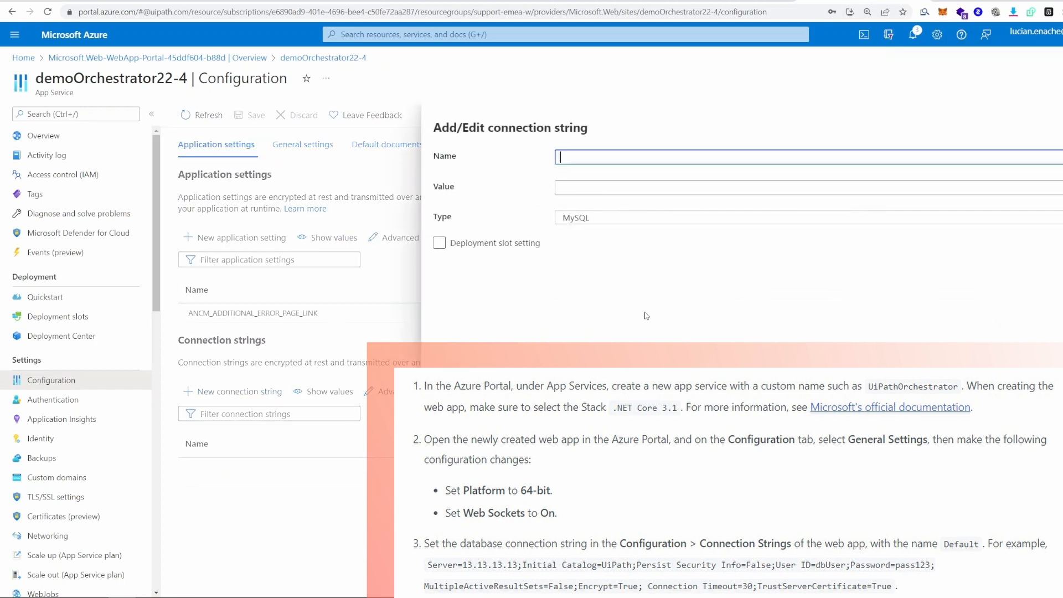
click(582, 157)
click(637, 172)
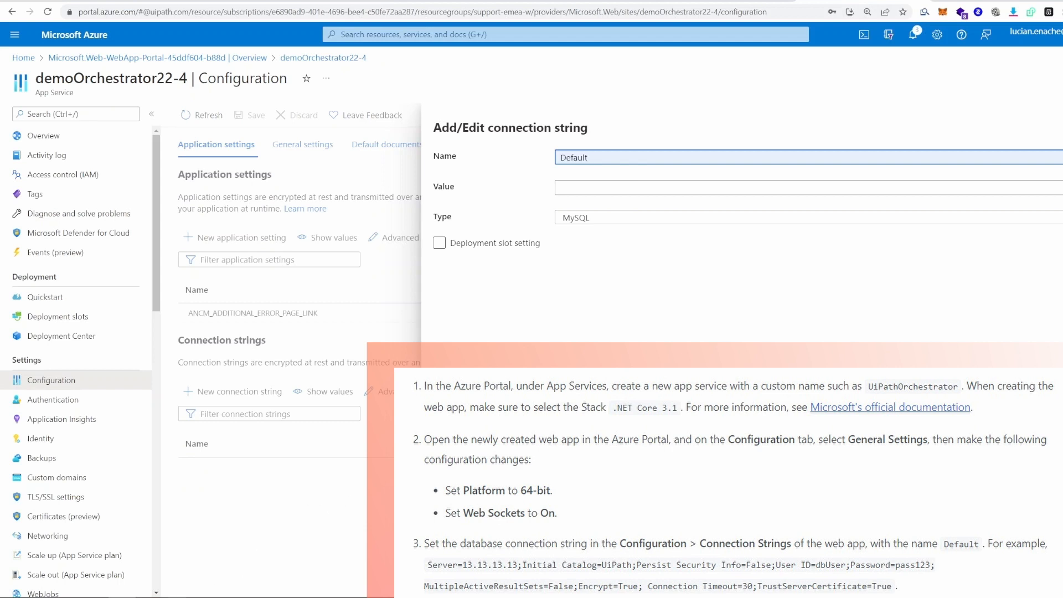
click(222, 573)
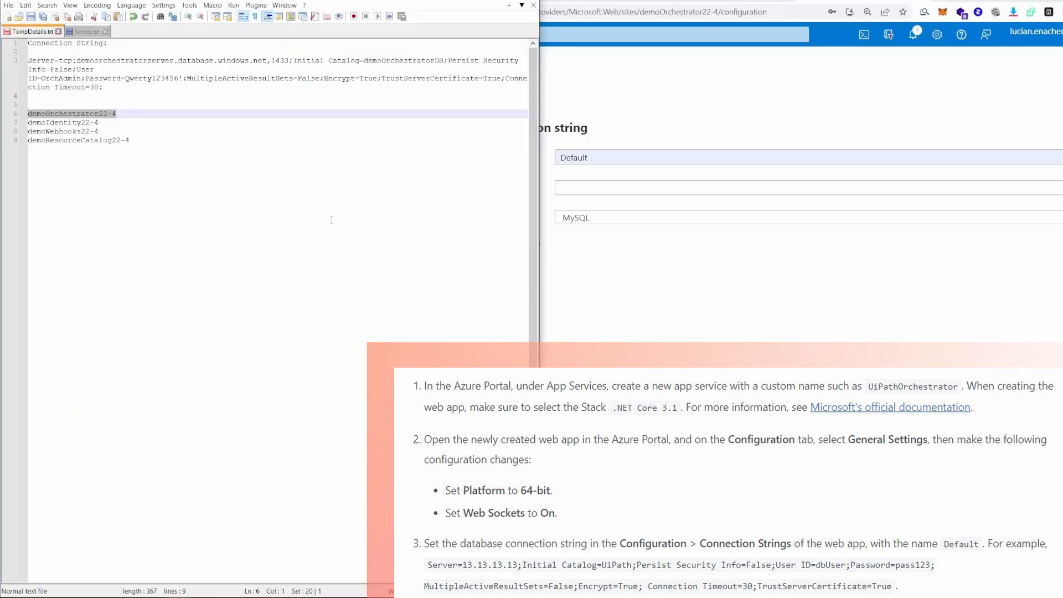
click(17, 61)
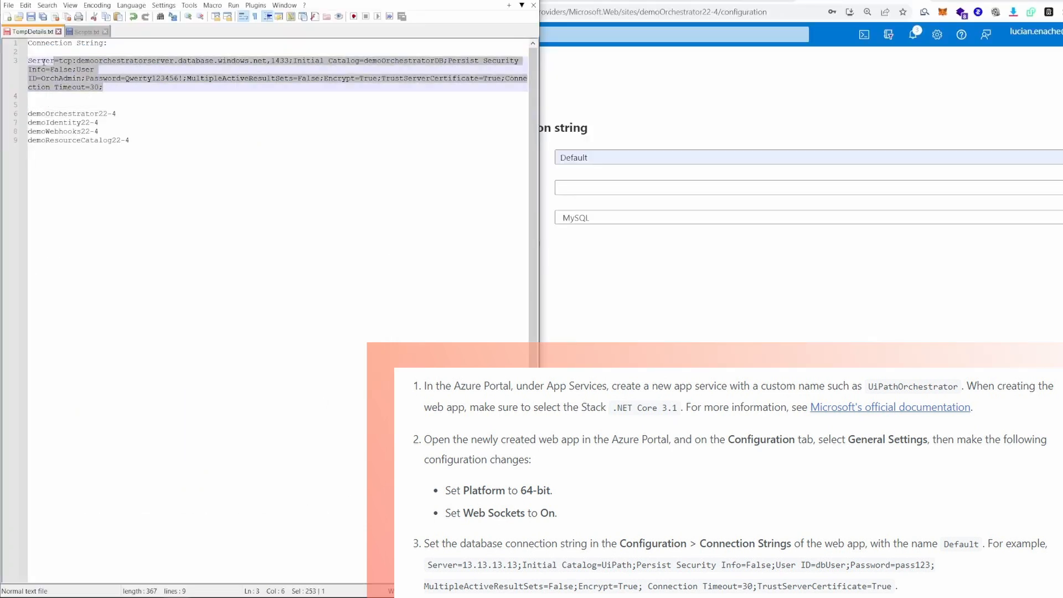
click(623, 186)
key(ctrl+v)
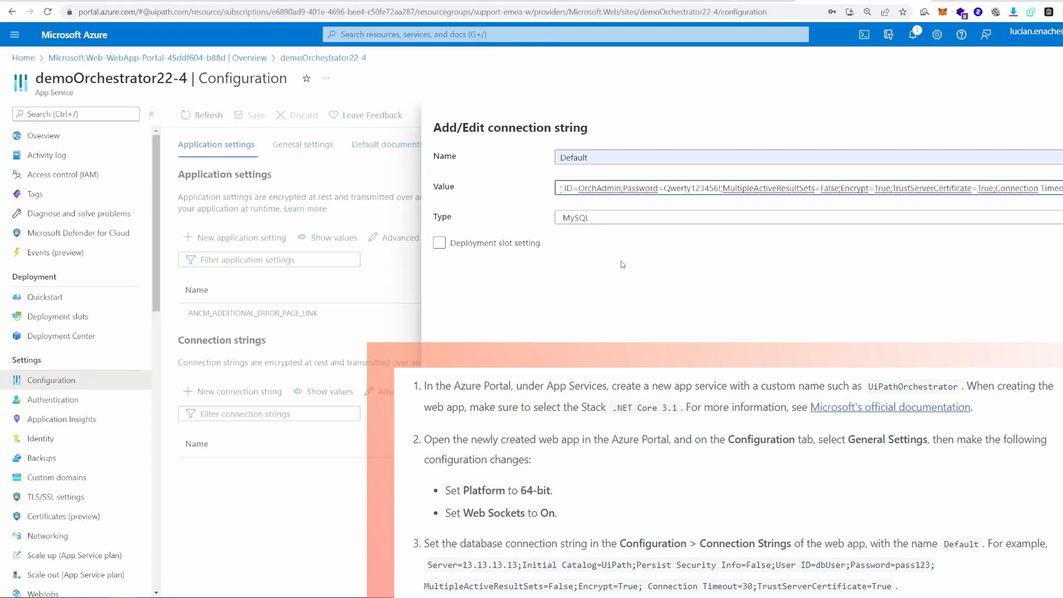
click(693, 219)
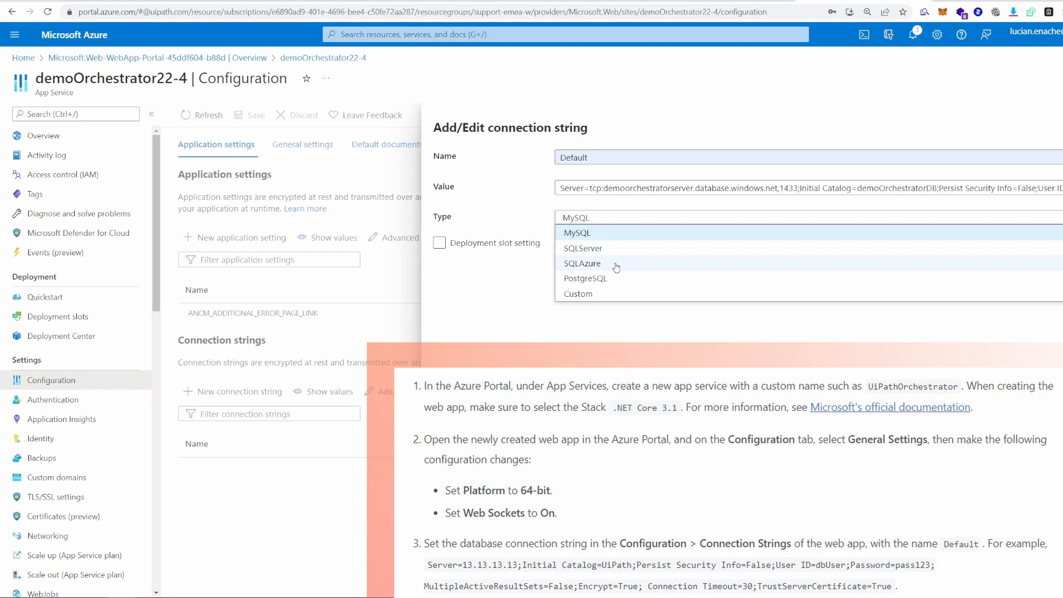
click(616, 265)
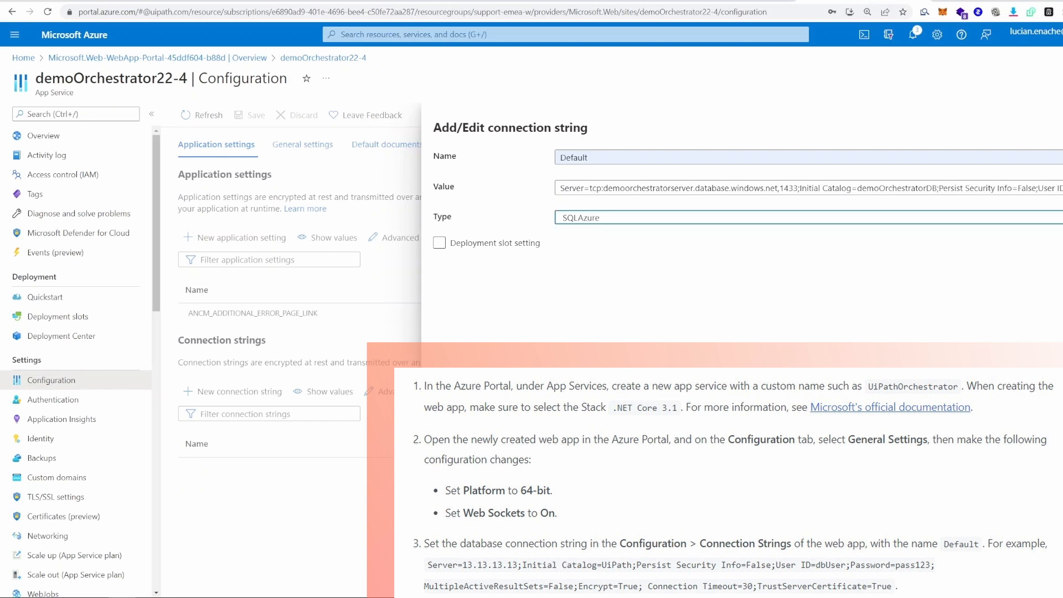
click(456, 579)
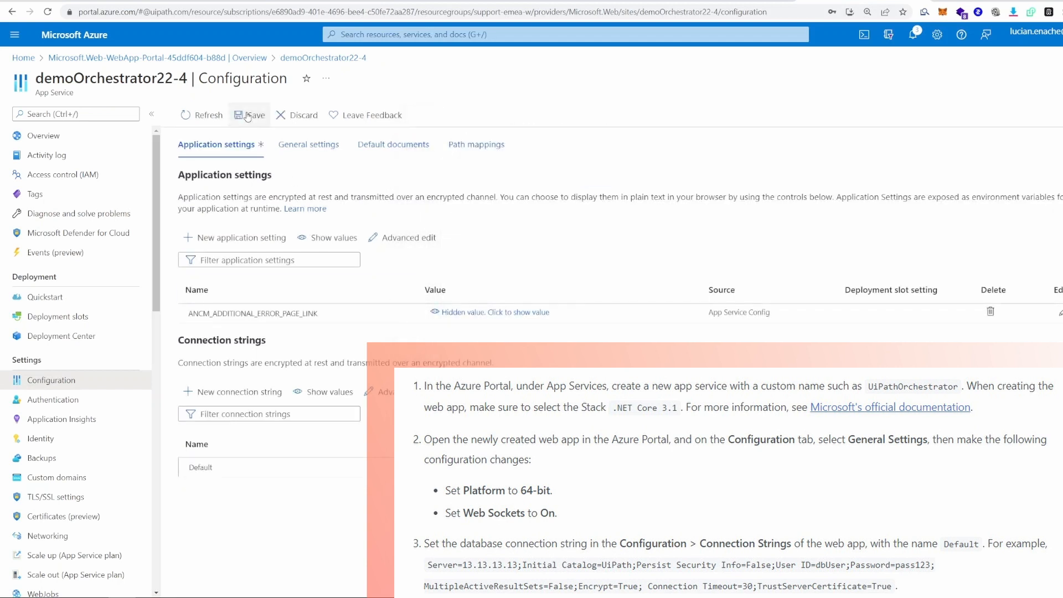
click(248, 117)
Step: Confirm saving the Default connection string and copy the web app's URL into the notes
click(208, 198)
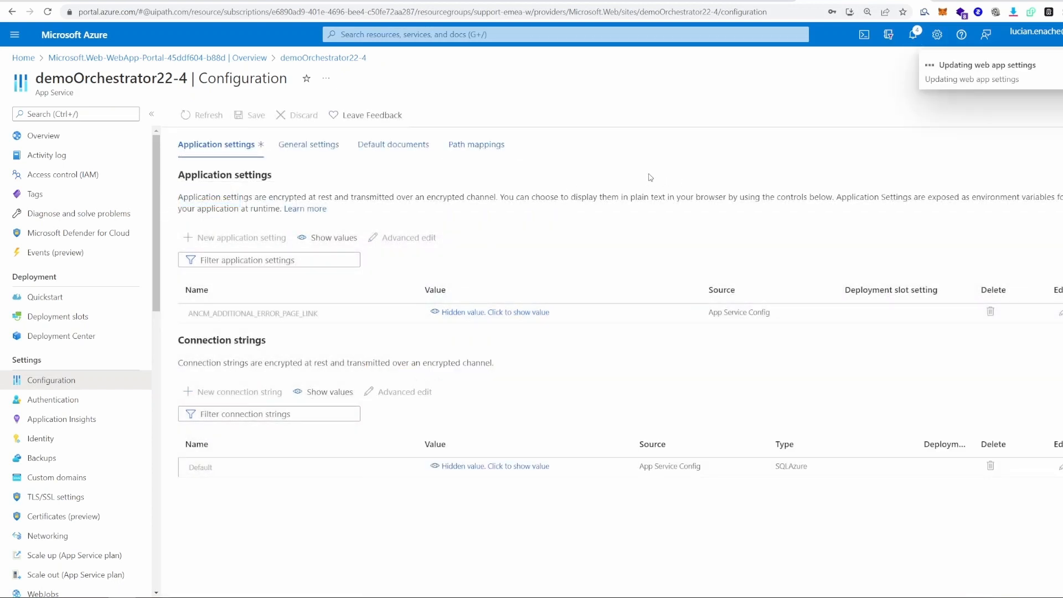
click(89, 141)
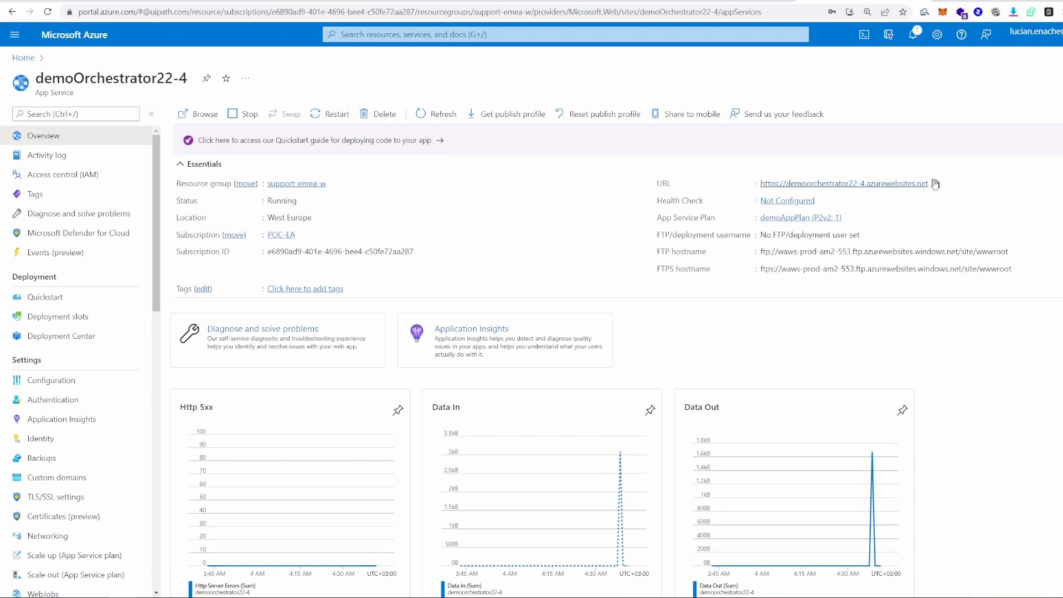
click(936, 185)
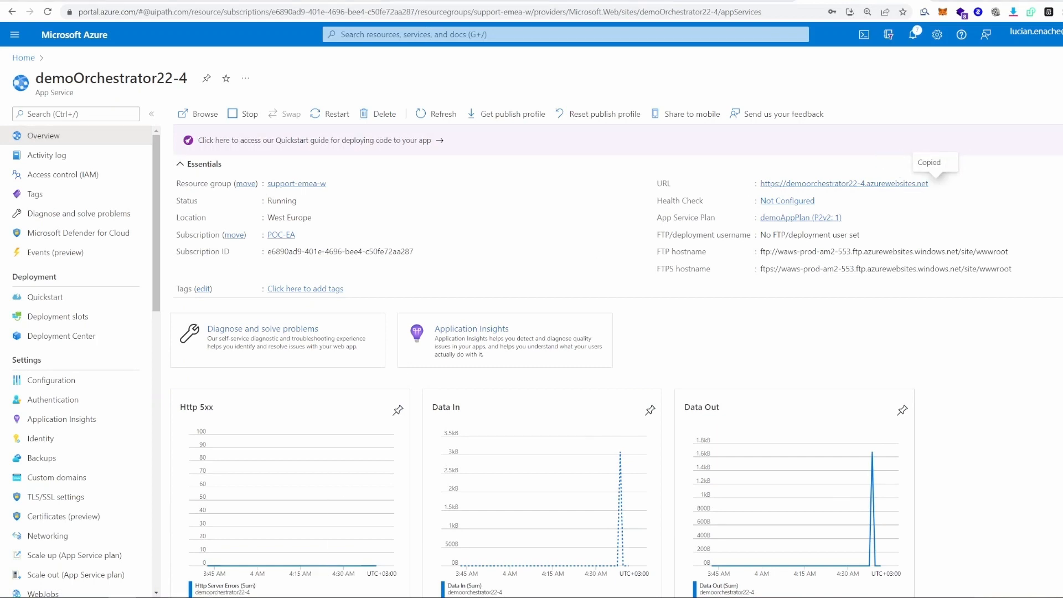
mouse_move(177, 597)
click(227, 556)
click(145, 112)
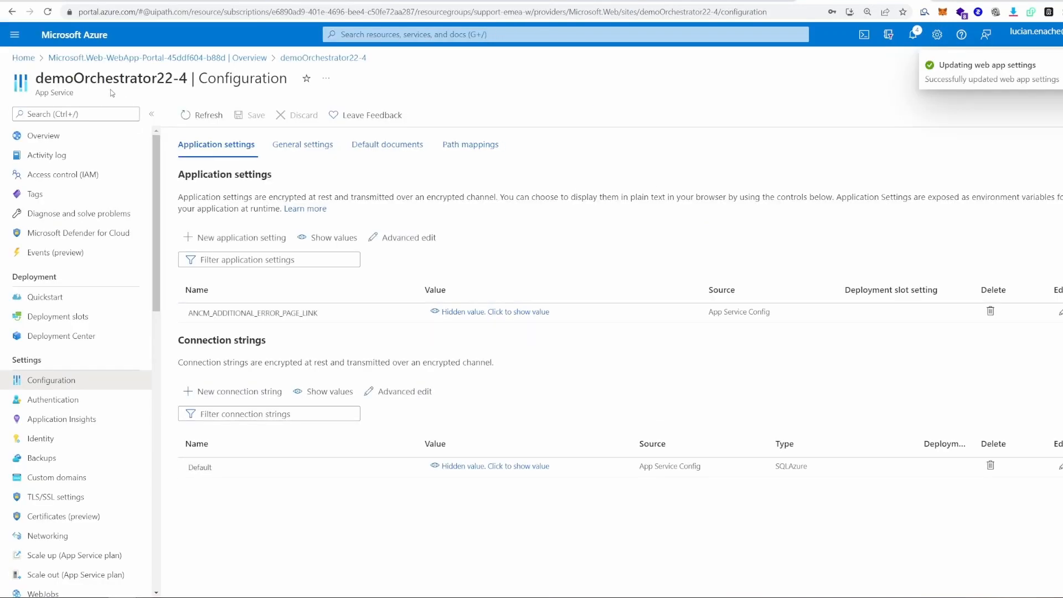
Step: Start a new Web App and paste demoIdentity22-4 from the notes as its name
click(21, 59)
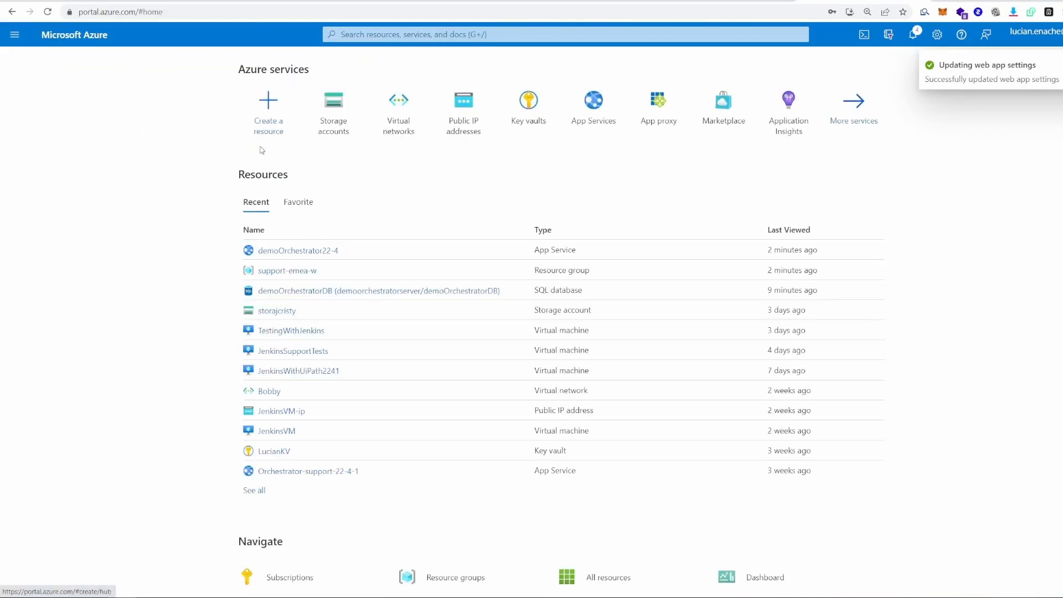
click(270, 108)
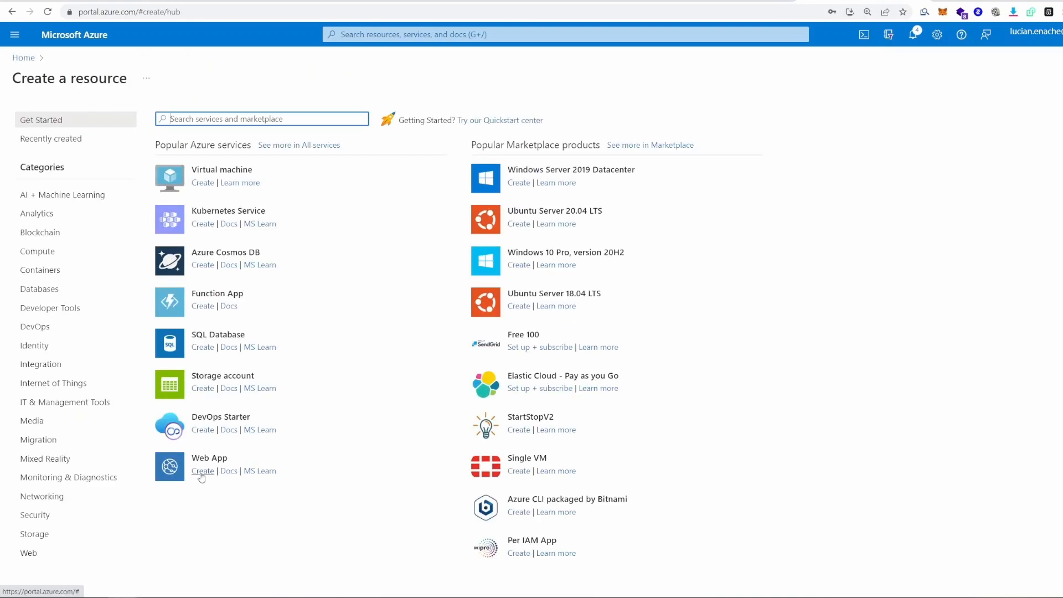
click(204, 473)
mouse_move(176, 597)
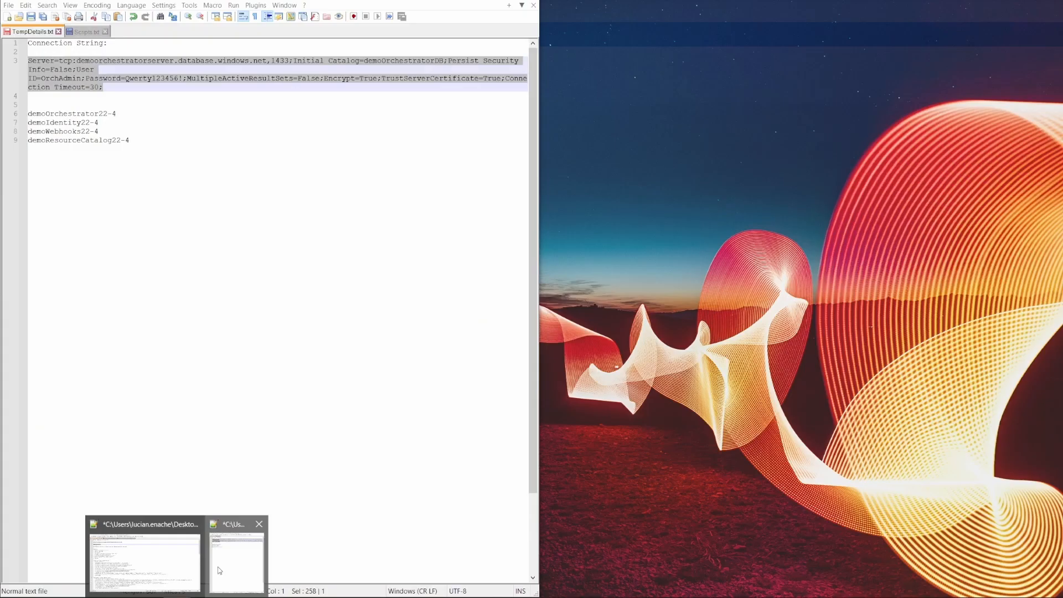
click(227, 566)
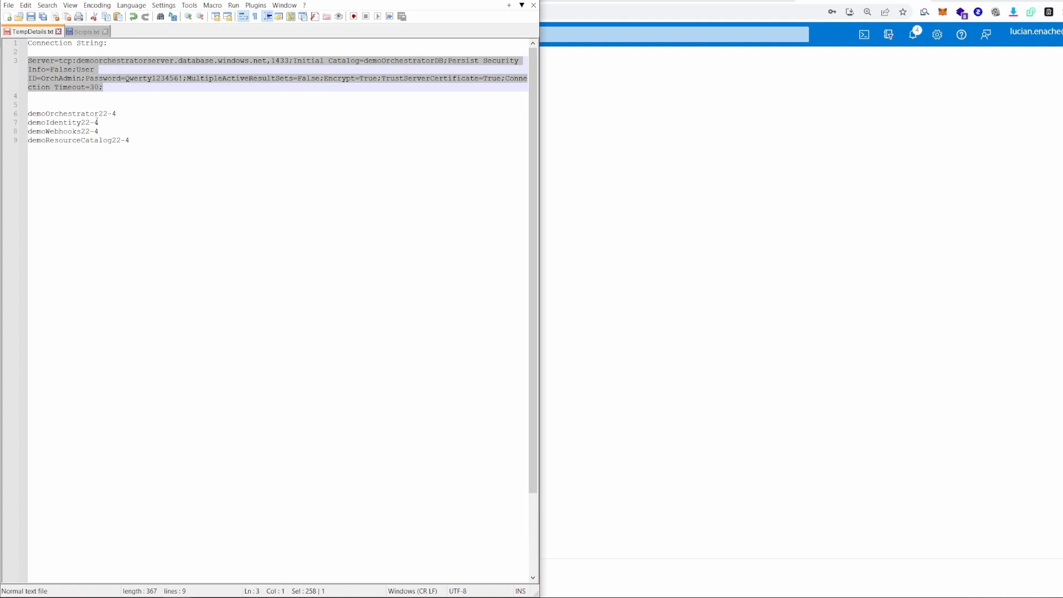
drag(97, 123, 20, 123)
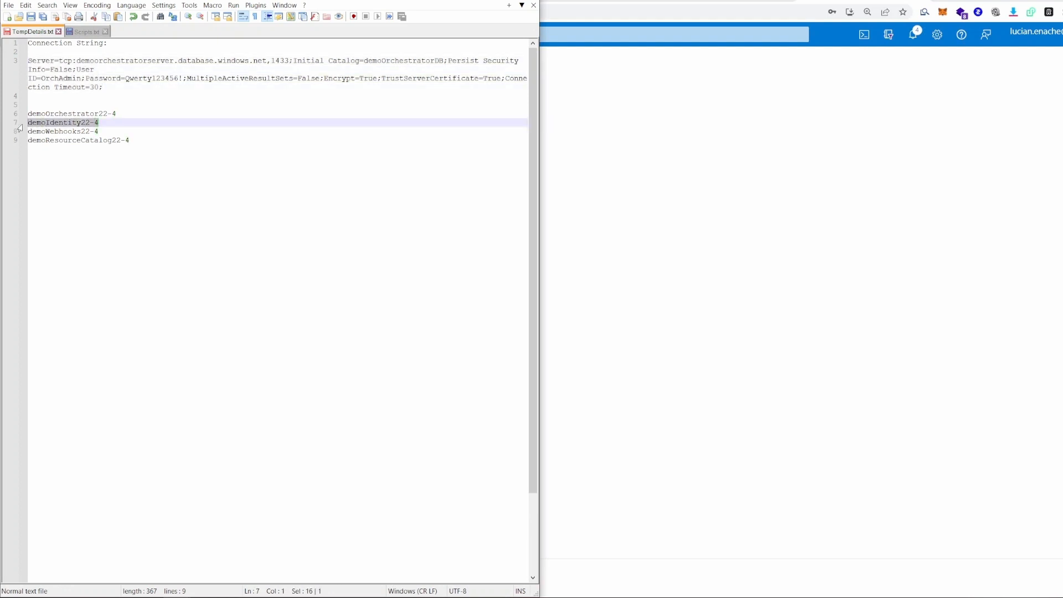
click(878, 1)
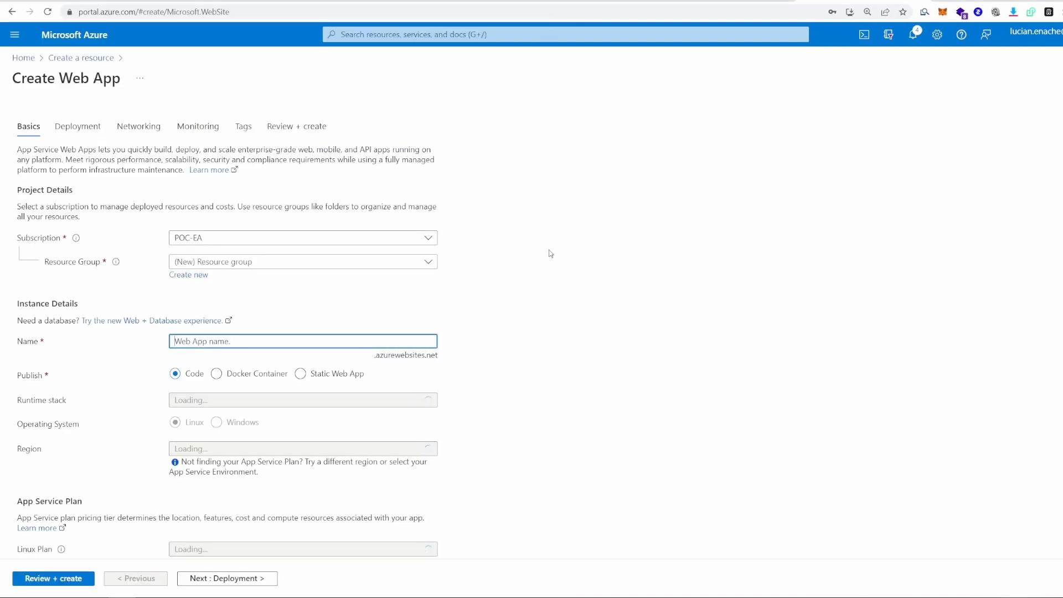
key(ctrl+v)
Step: Choose resource group support-emea-w, runtime .NET Core 3.1 (LTS) and region West Europe
click(256, 266)
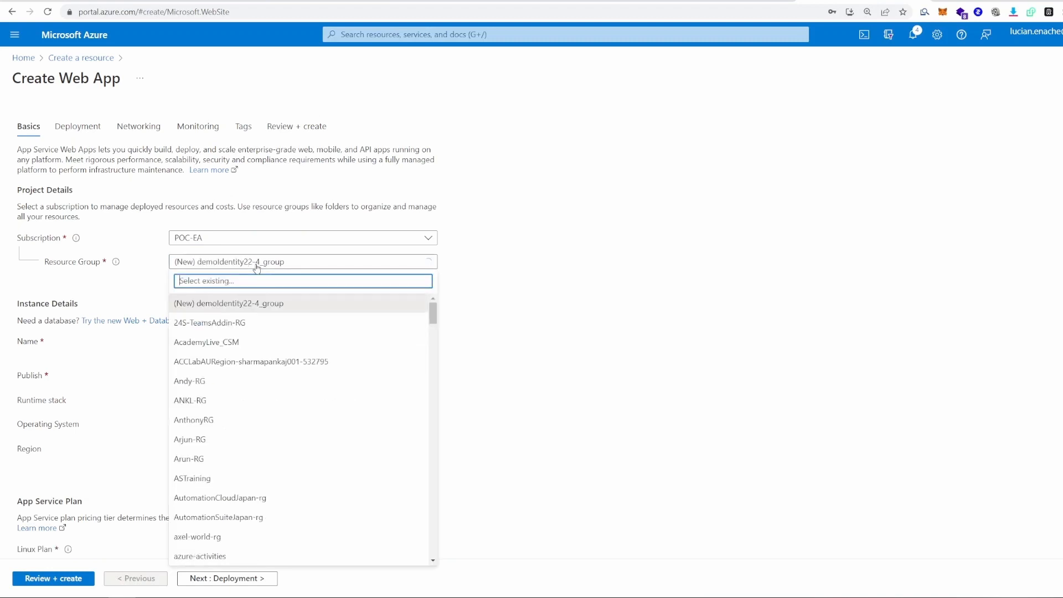
text(supo)
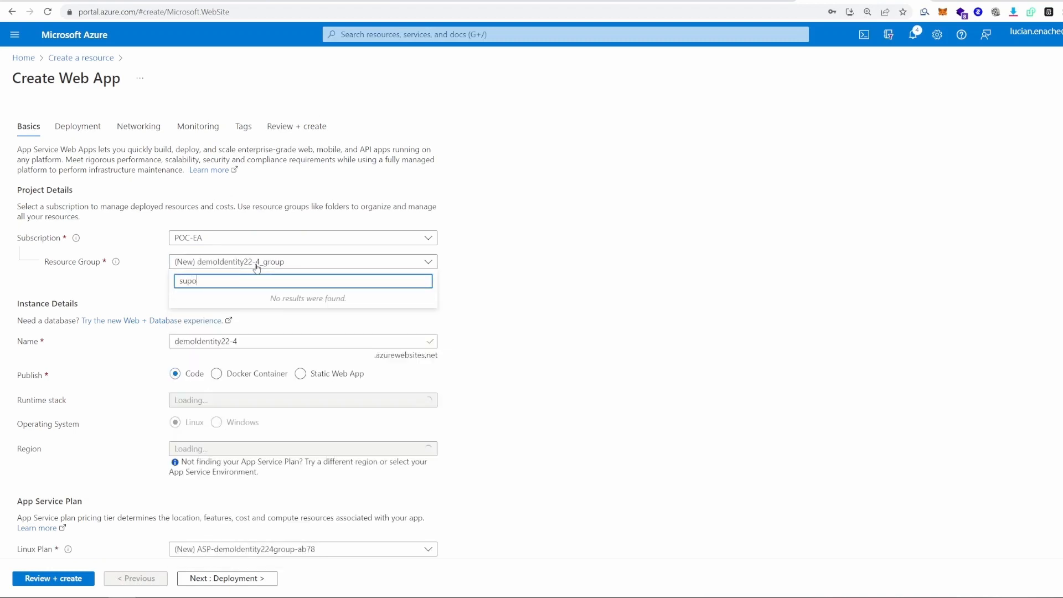
key(BackSpace)
text(po)
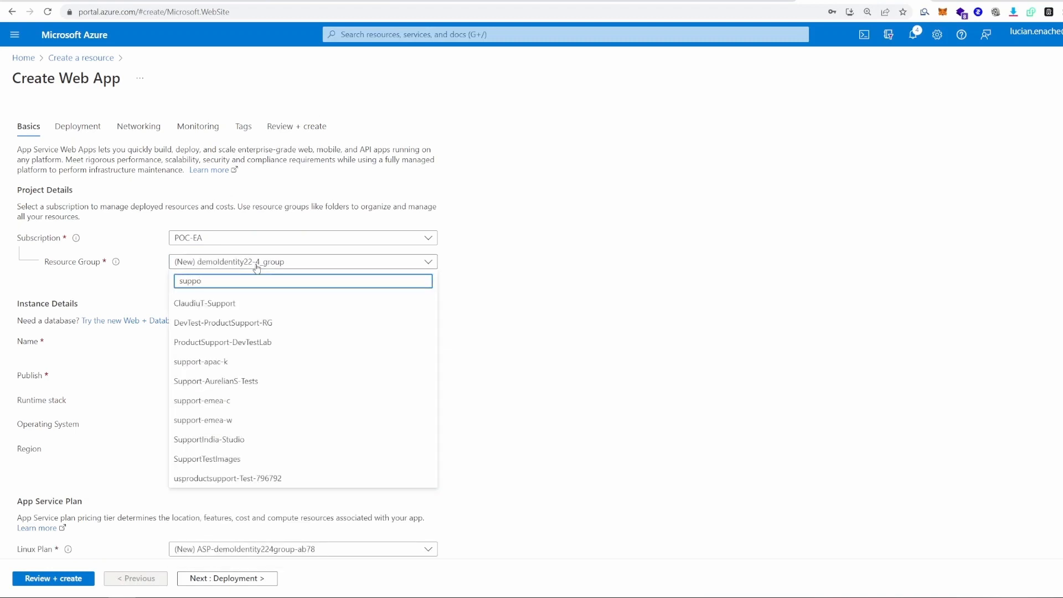
click(311, 419)
scroll(333, 421, down, 1)
click(416, 495)
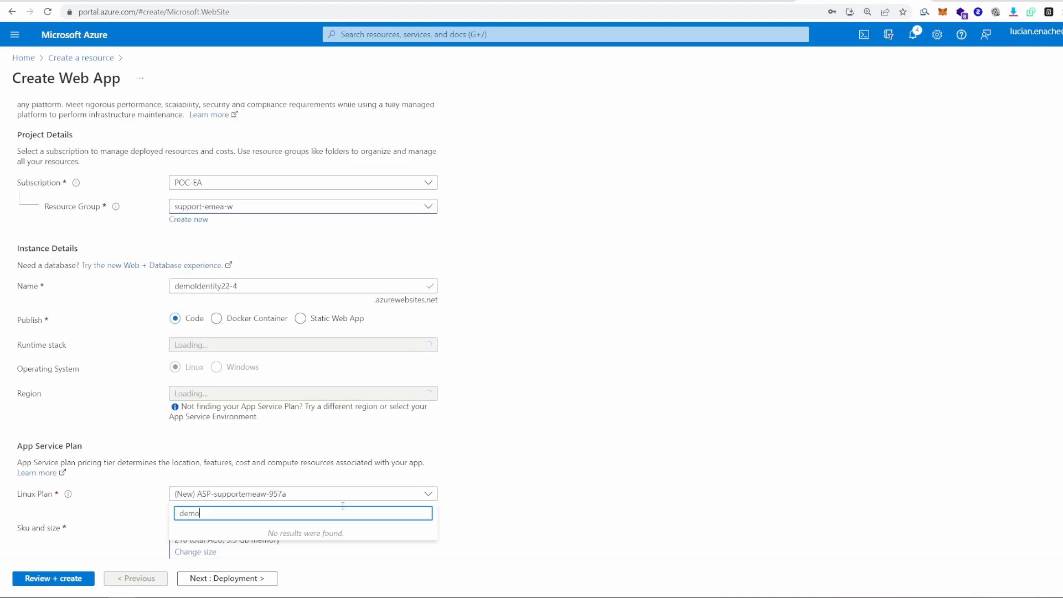
click(374, 401)
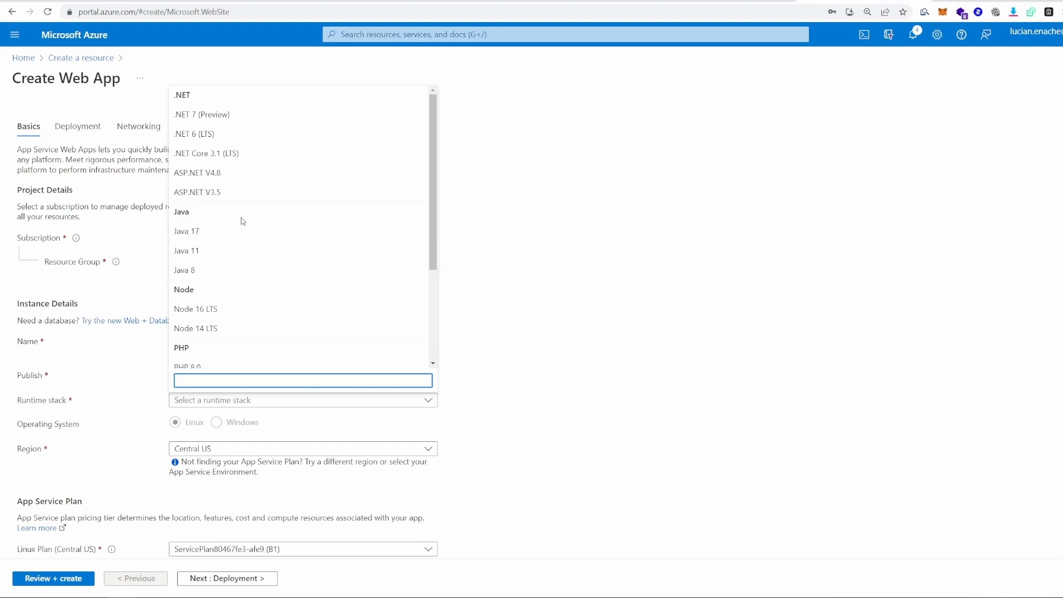
click(265, 152)
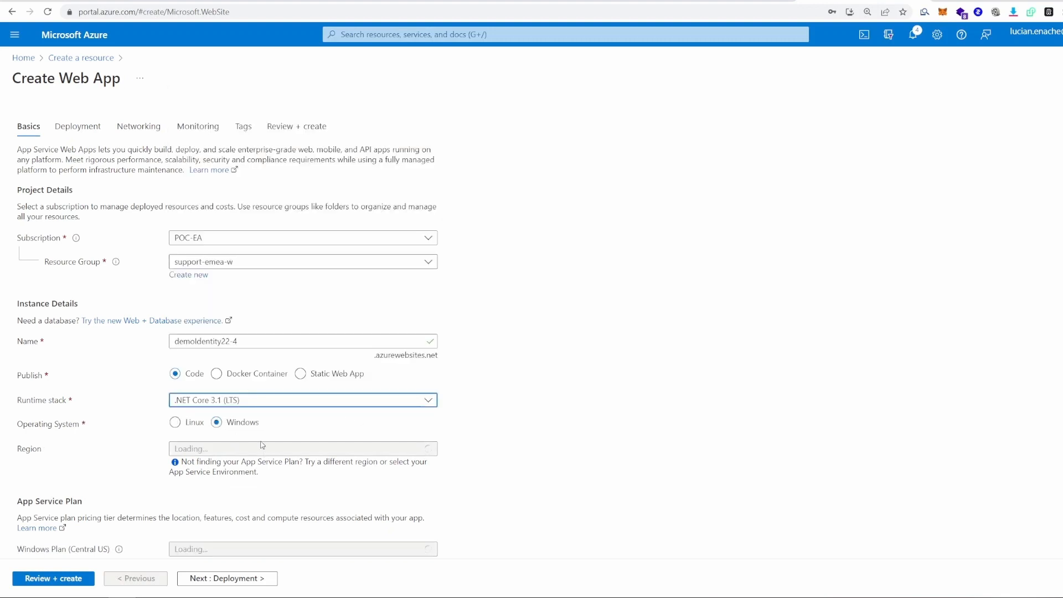
scroll(263, 445, down, 1)
click(292, 394)
scroll(294, 330, down, 5)
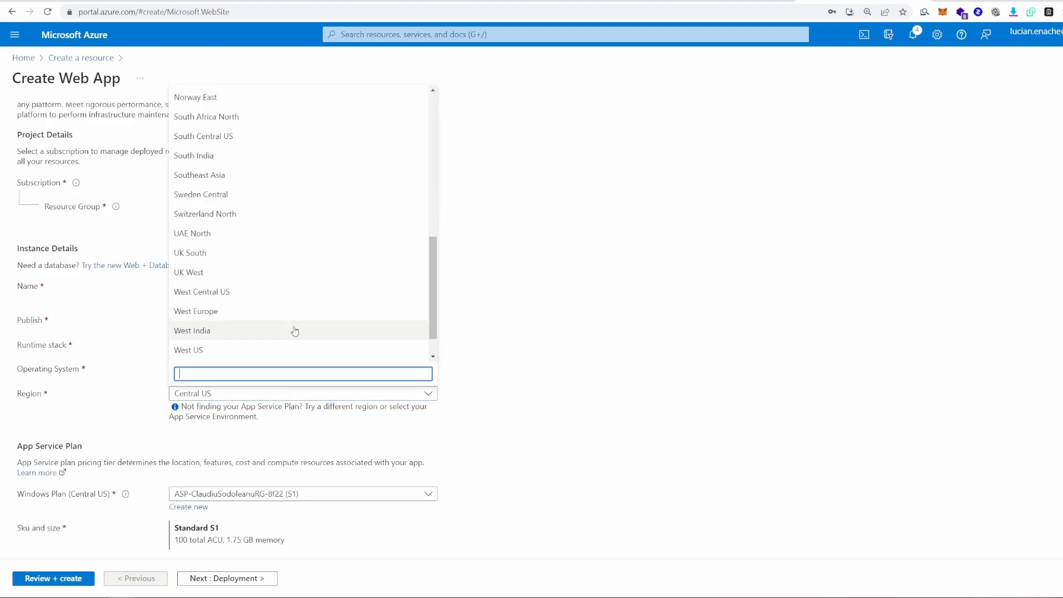
click(230, 276)
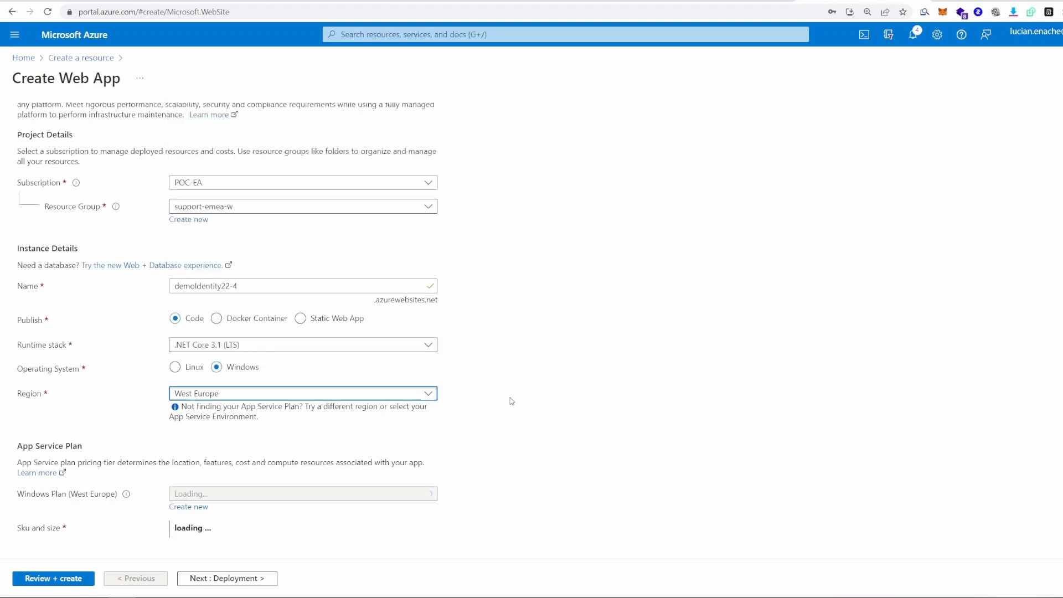
Step: Put the app on demoAppPlan with Application Insights off, create it, and open it
click(309, 497)
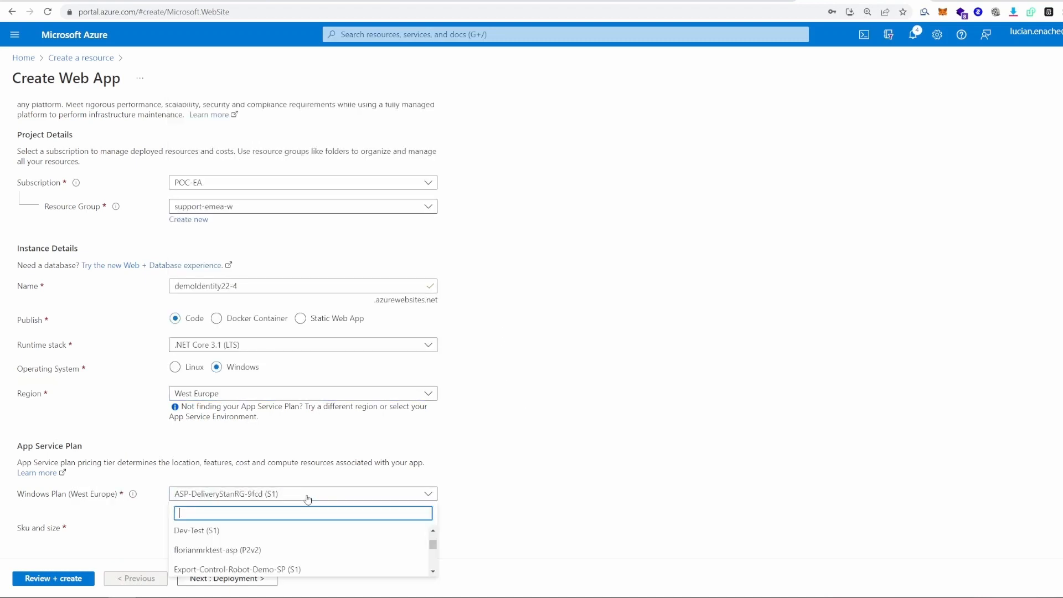
text(dem)
click(318, 538)
scroll(253, 368, down, 3)
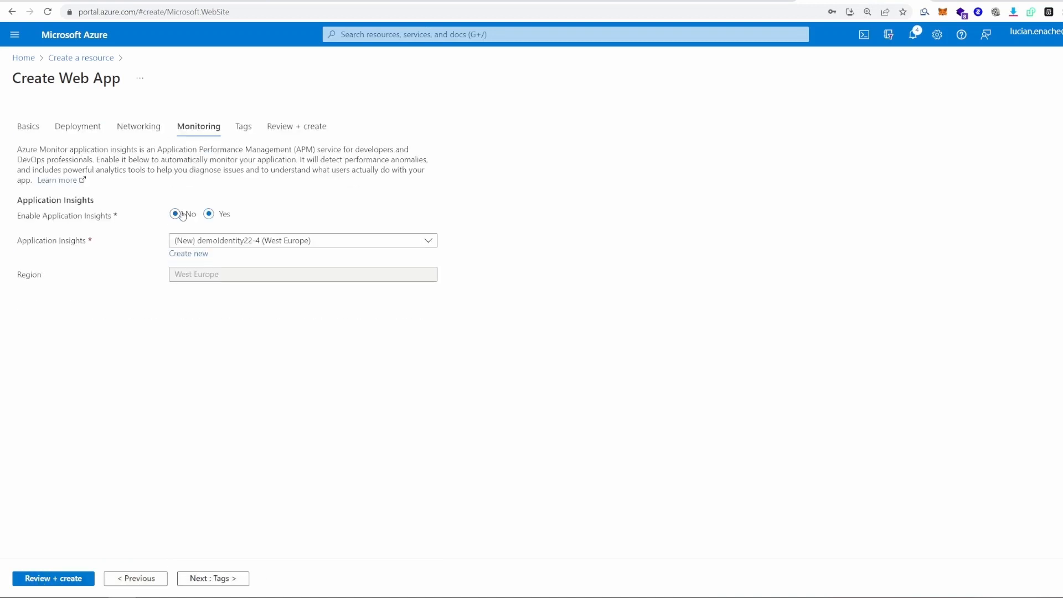
click(176, 214)
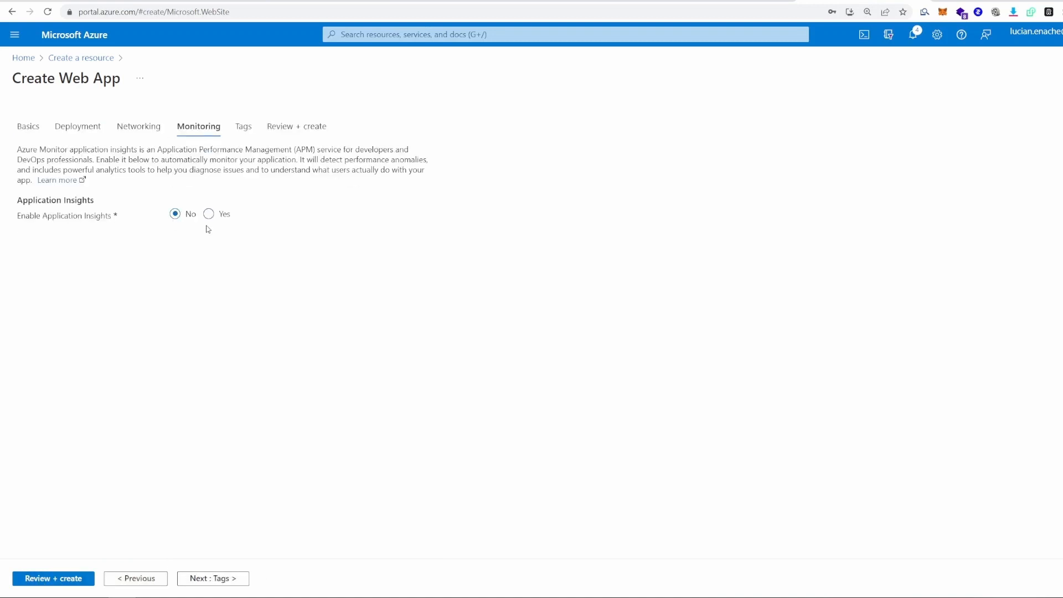
click(68, 578)
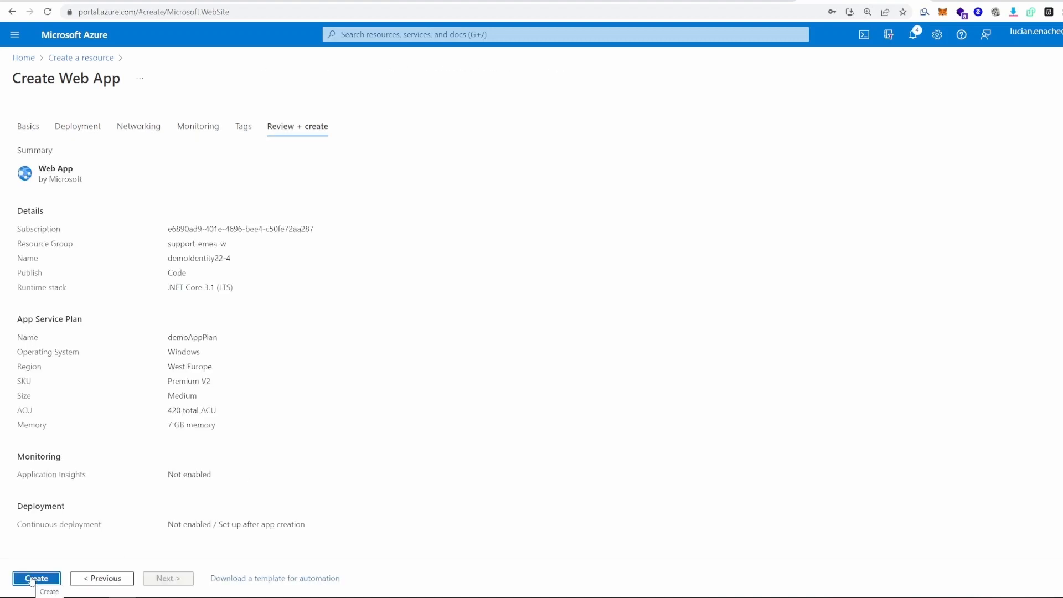
click(32, 579)
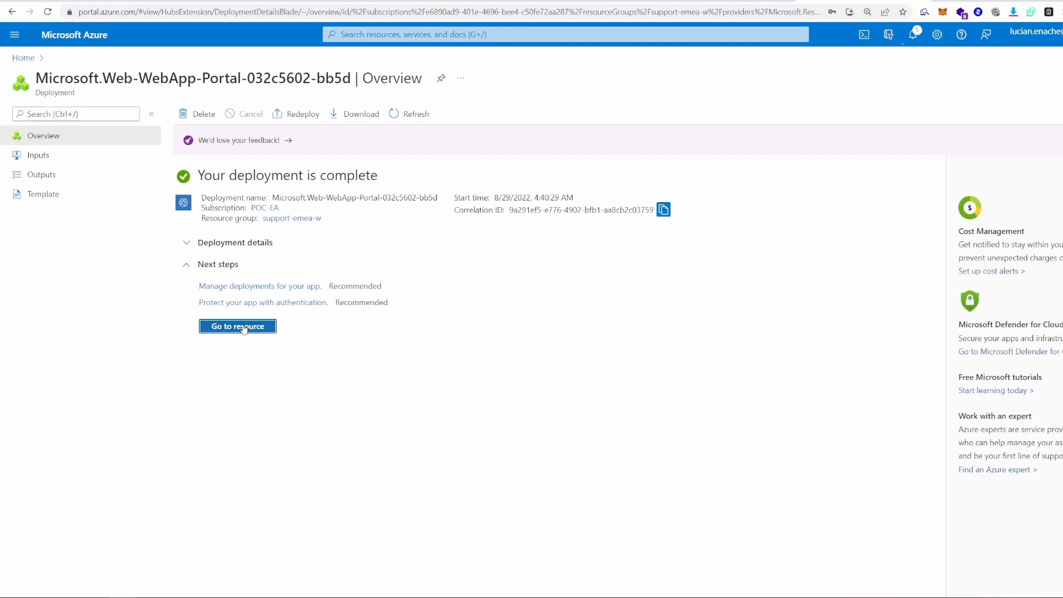
click(239, 325)
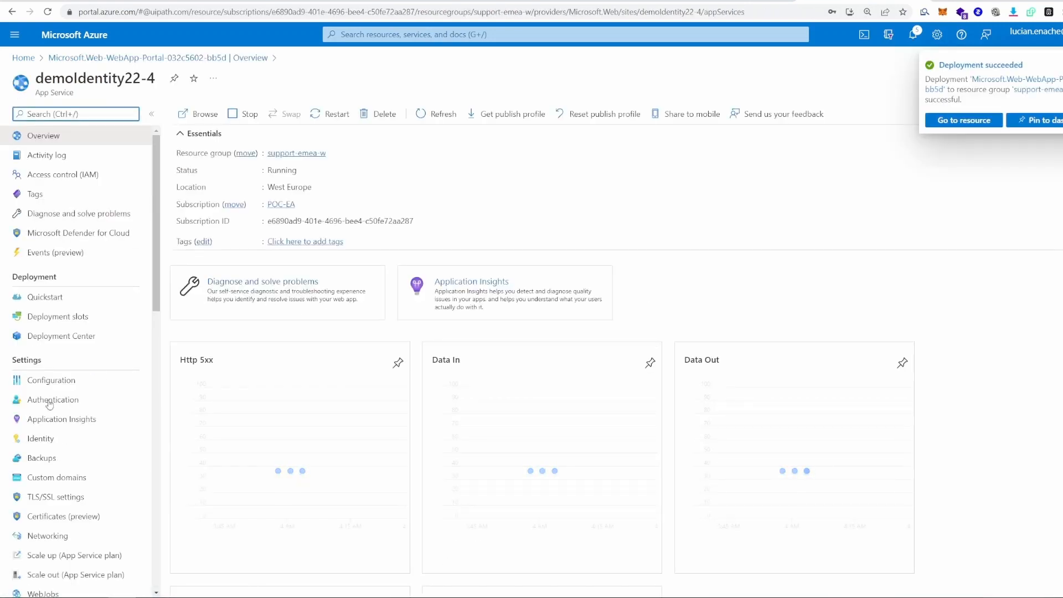
Step: Add and save a SQLAzure connection string named DefaultConnection with the database connection value
click(51, 381)
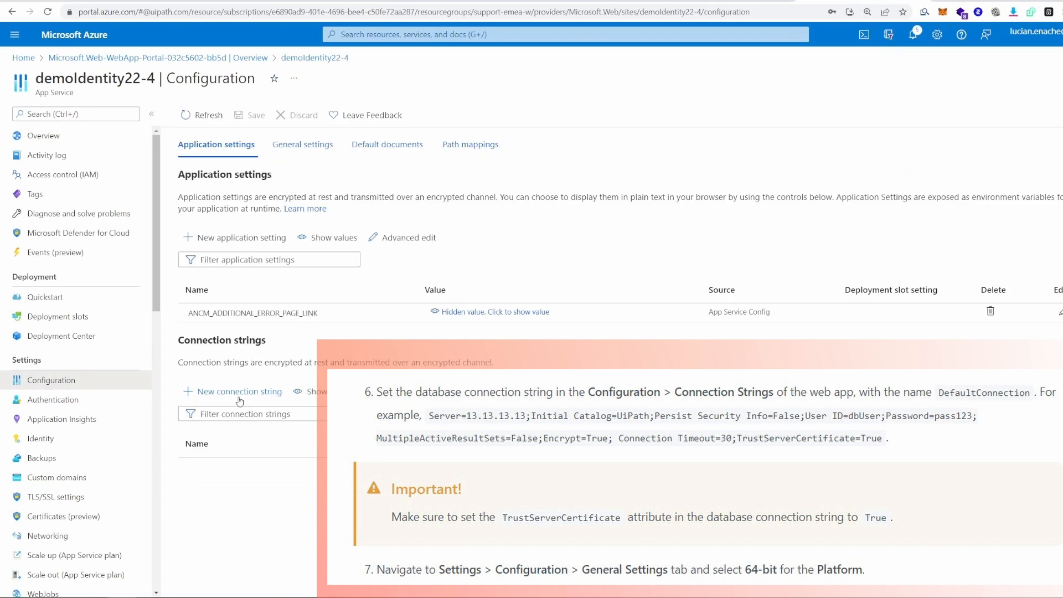
click(247, 395)
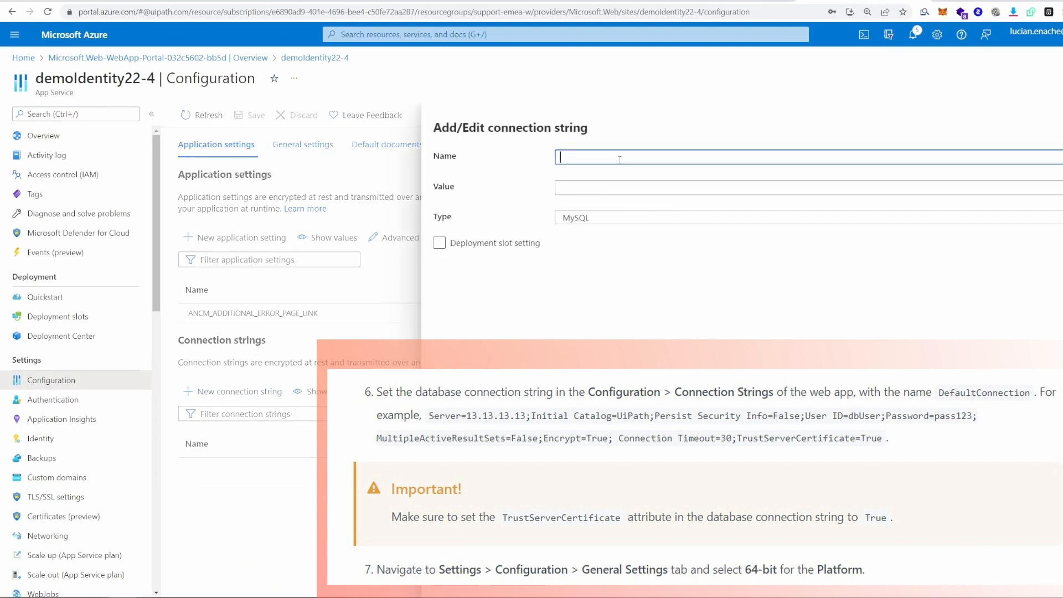
text(De)
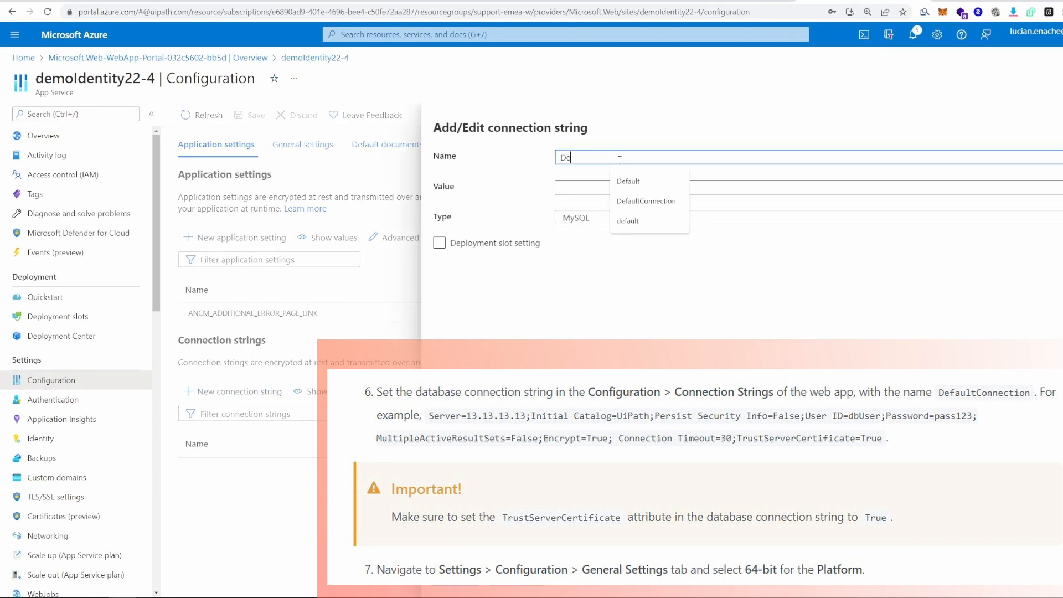
text(fa)
key(Down)
key(Down)
key(Return)
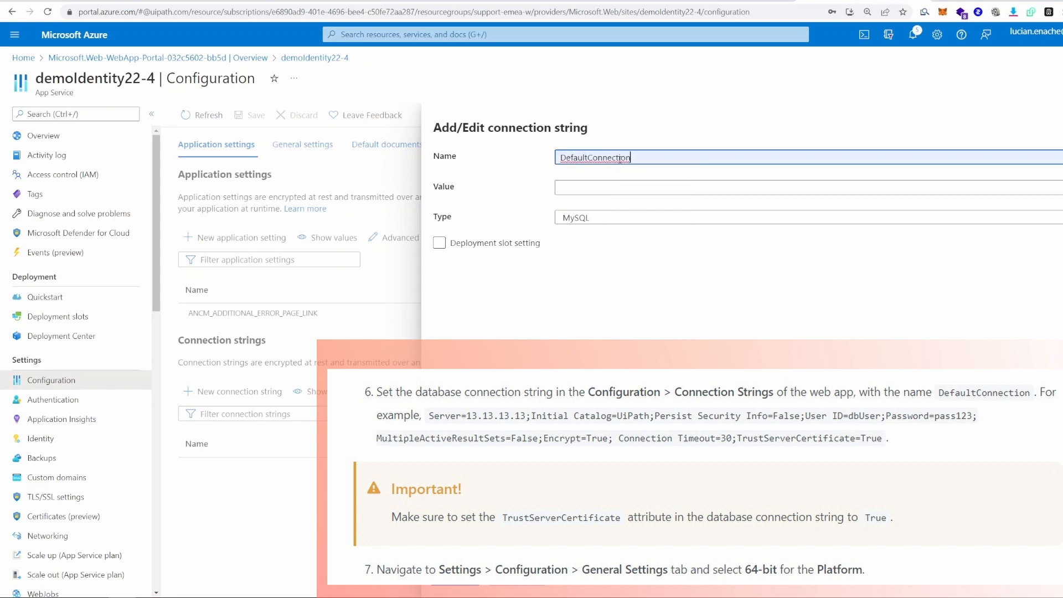
key(alt+Tab)
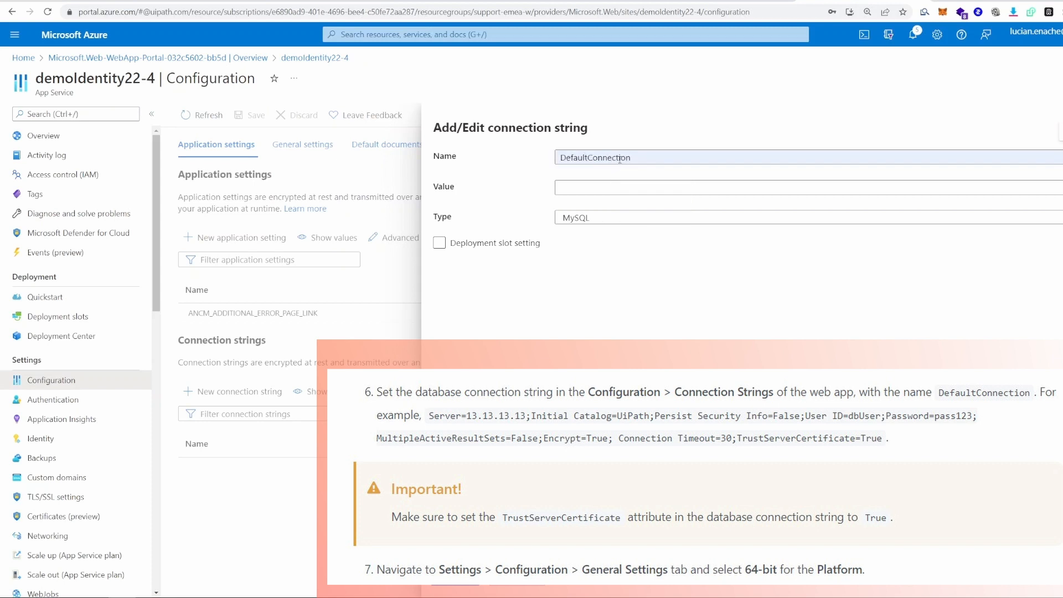
click(633, 189)
key(super+v)
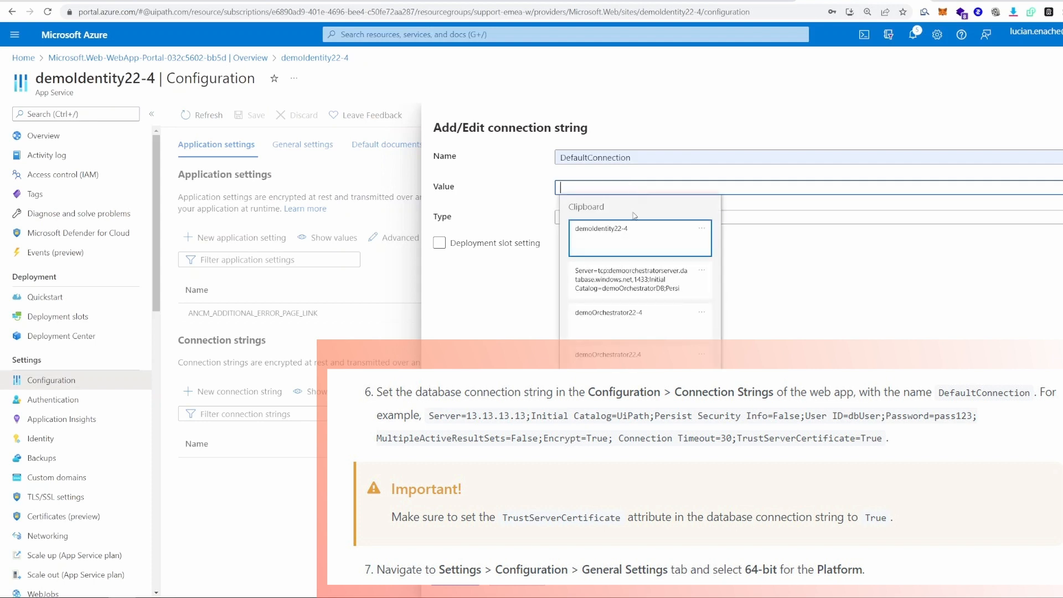
click(647, 288)
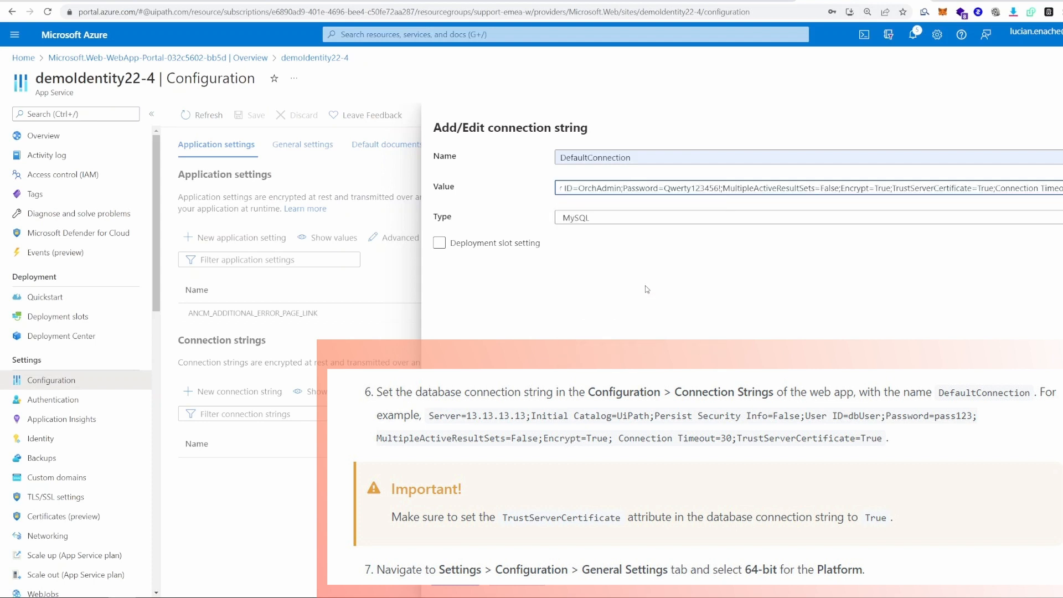
click(637, 221)
click(614, 260)
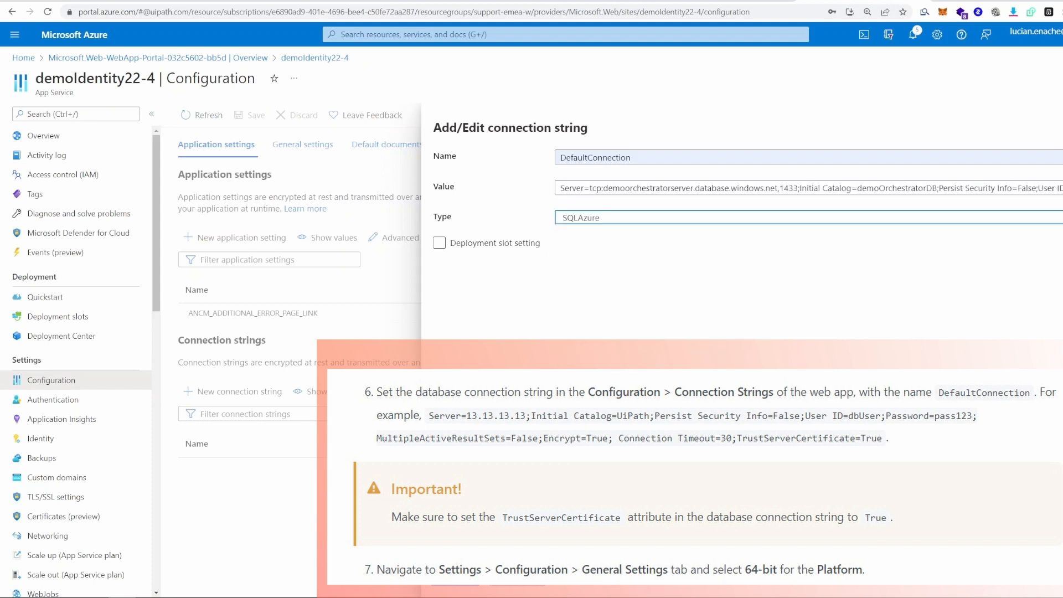
click(455, 579)
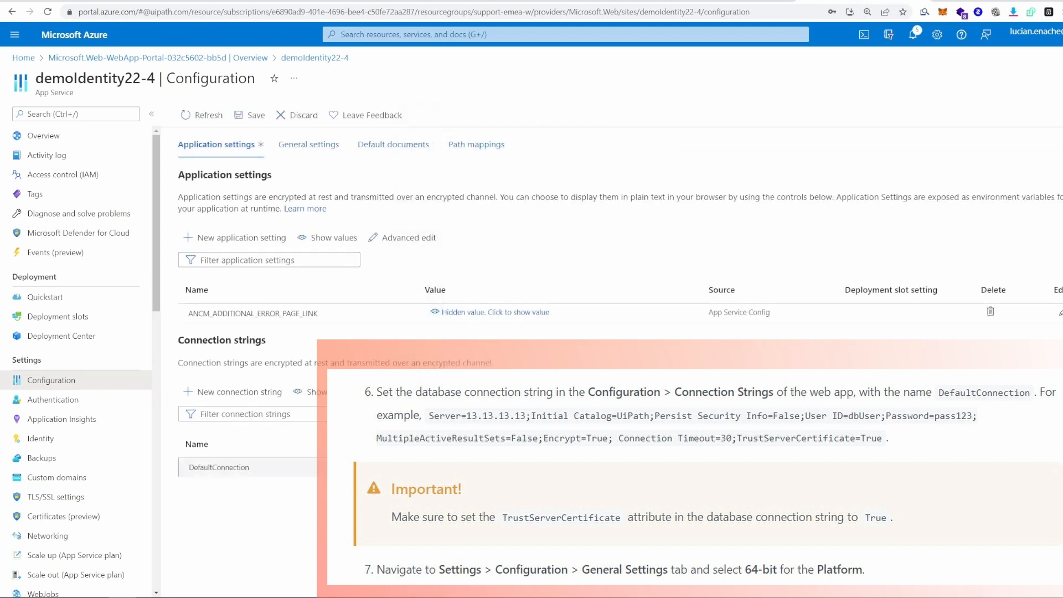
click(246, 118)
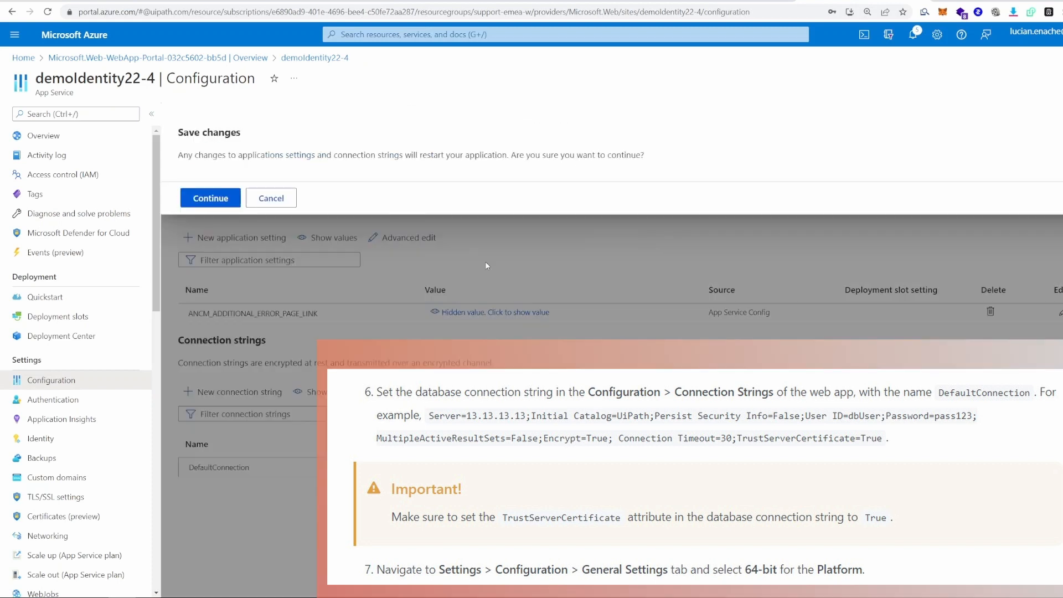
click(213, 200)
Step: Set demoIdentity22-4's platform to 64 Bit and save the general settings
click(324, 149)
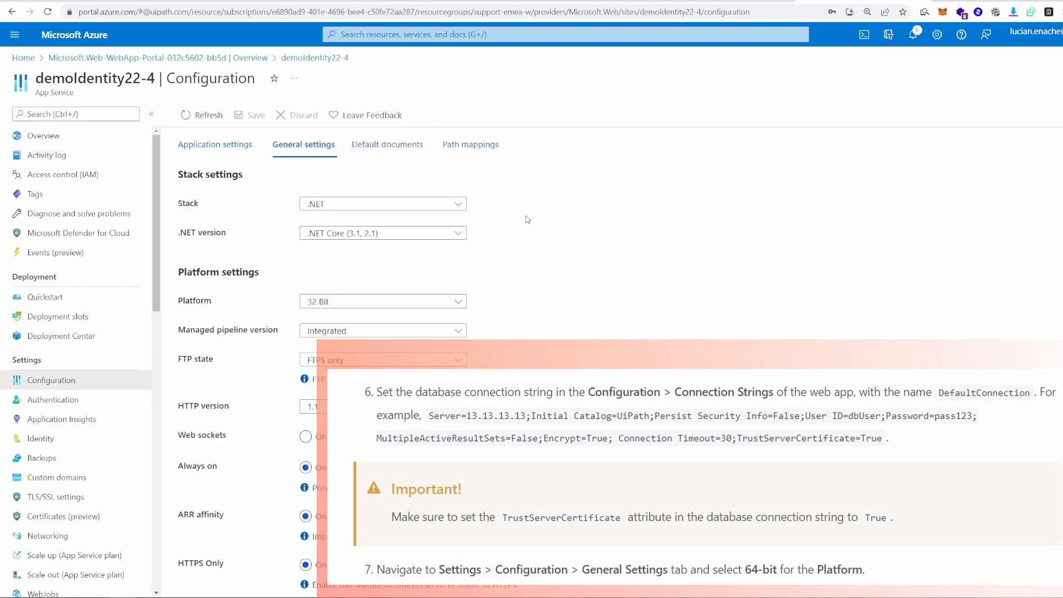
scroll(514, 247, down, 1)
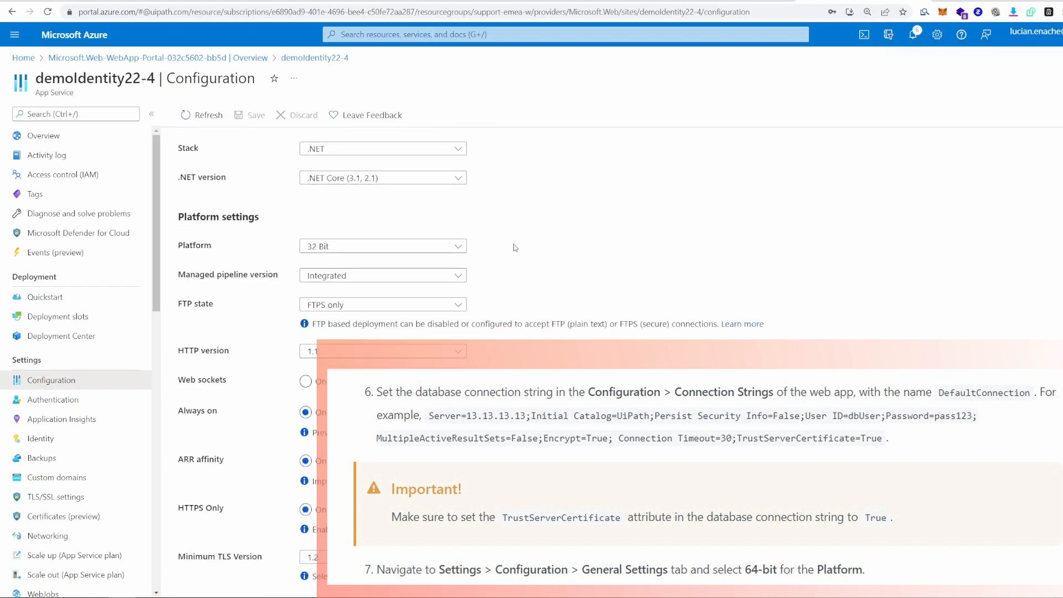
click(397, 246)
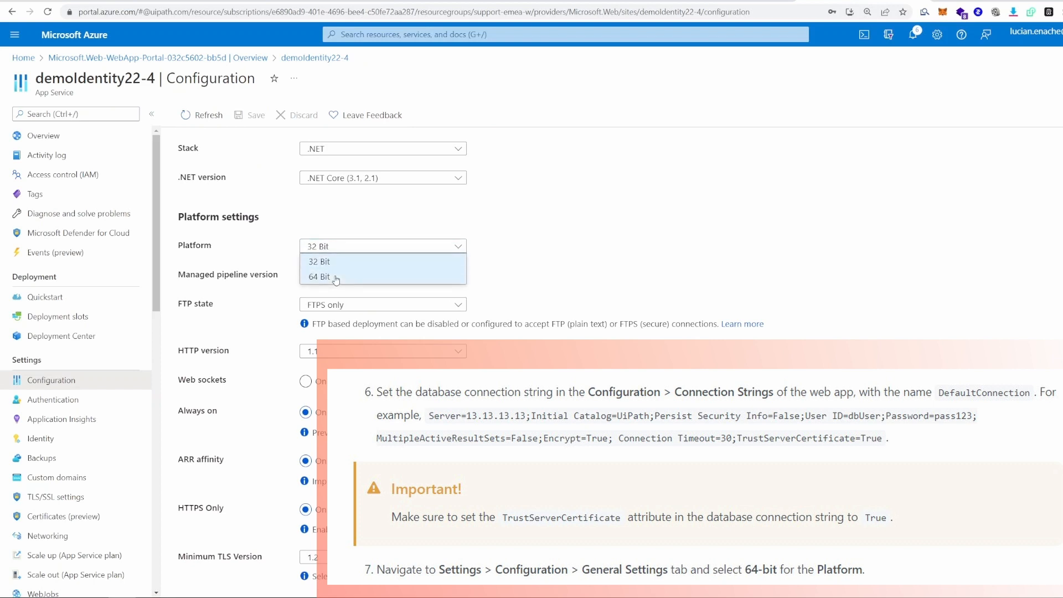
click(382, 278)
scroll(630, 273, down, 3)
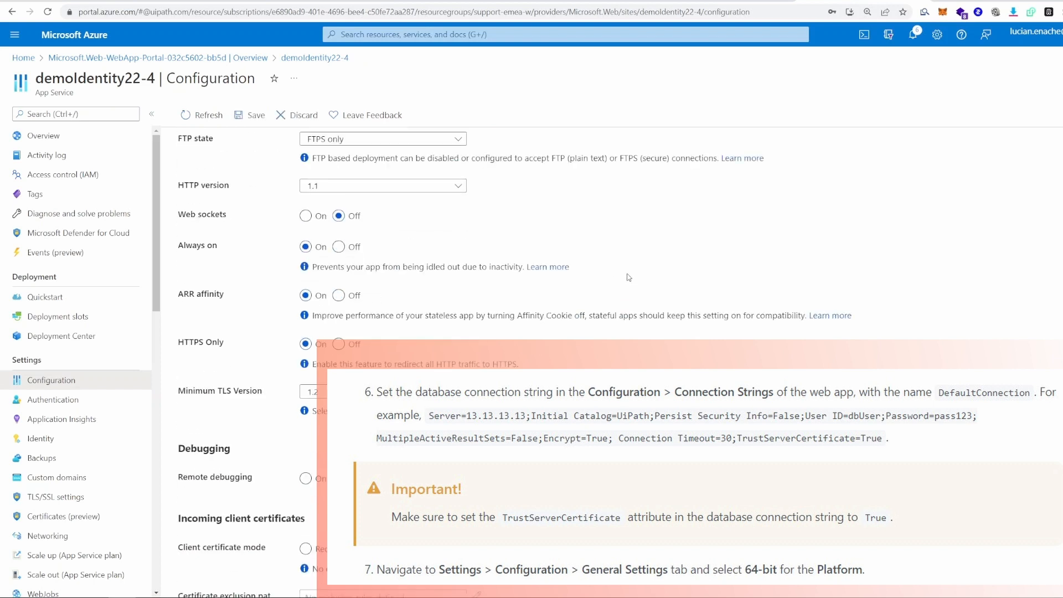
scroll(629, 277, down, 1)
click(248, 114)
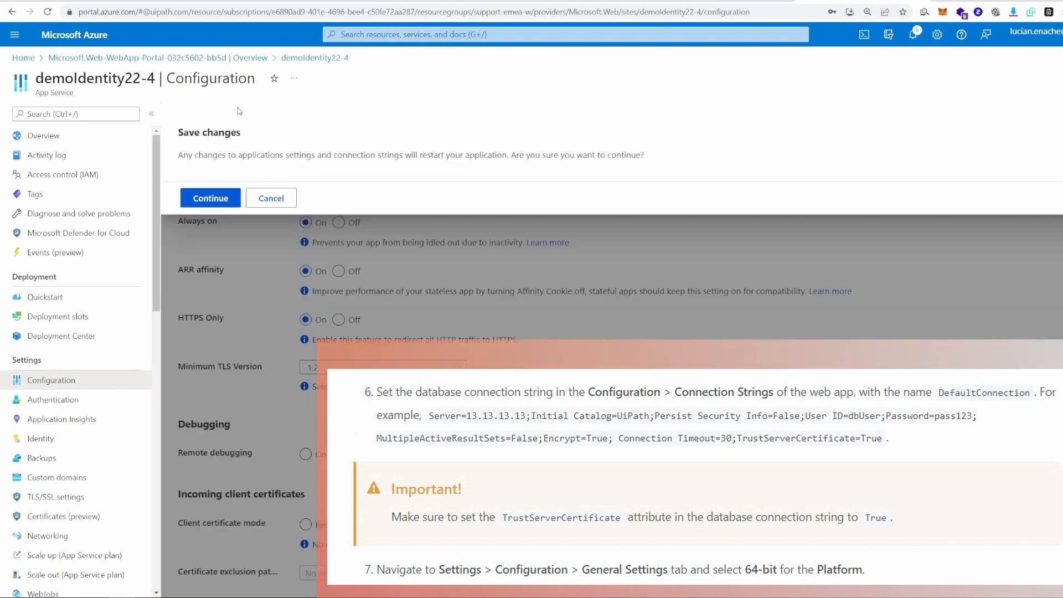
click(213, 198)
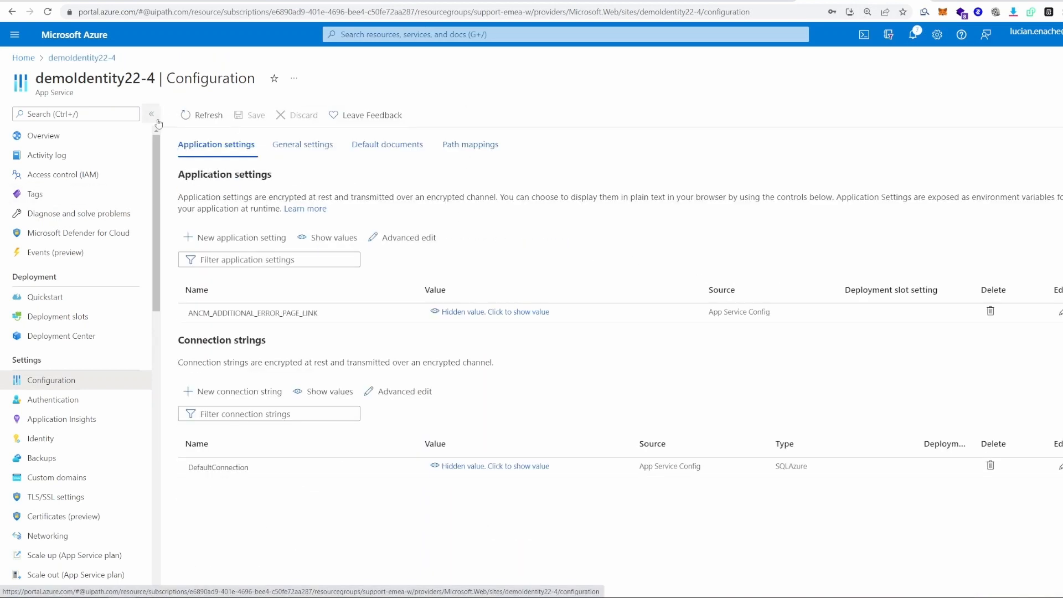
click(36, 135)
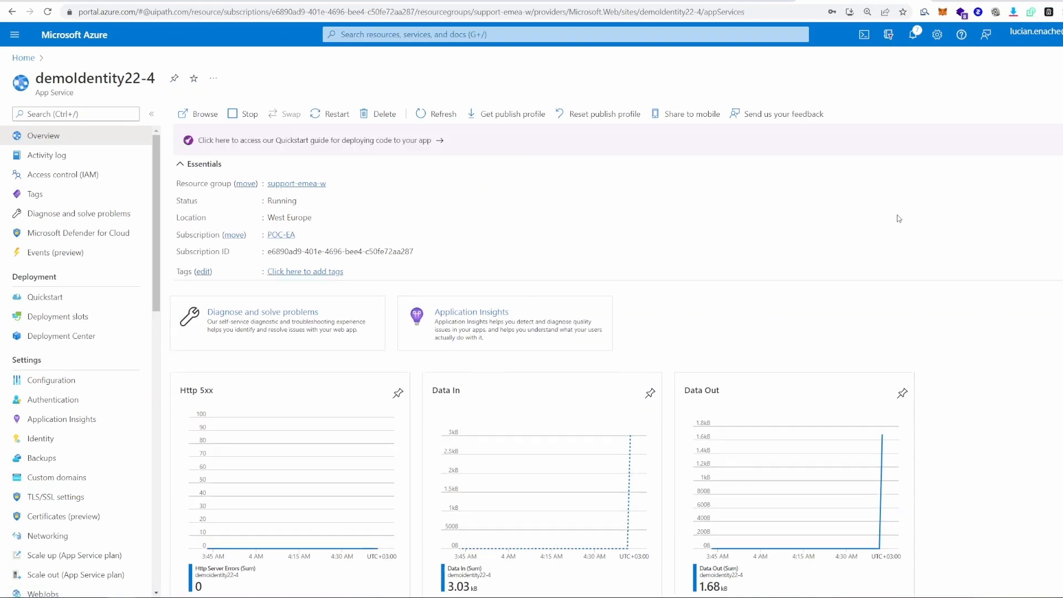
click(922, 184)
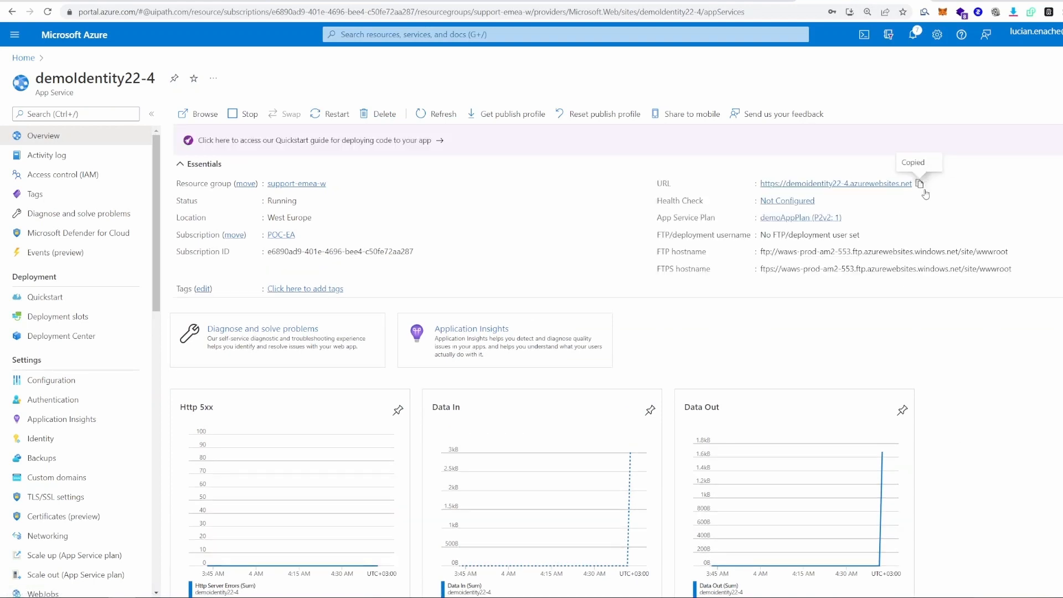
key(alt+Tab)
click(164, 139)
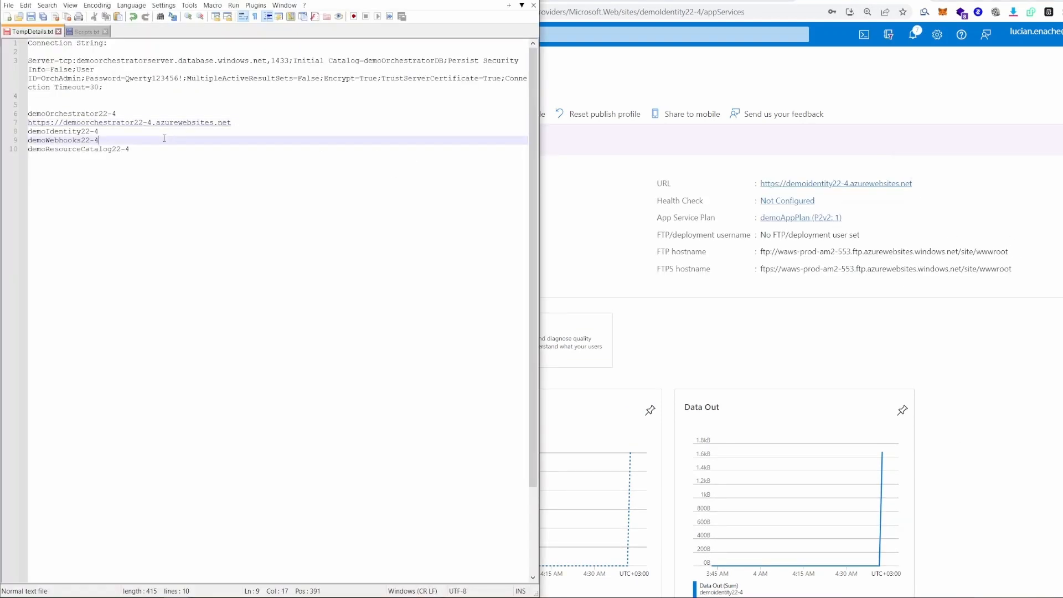
click(172, 129)
key(Return)
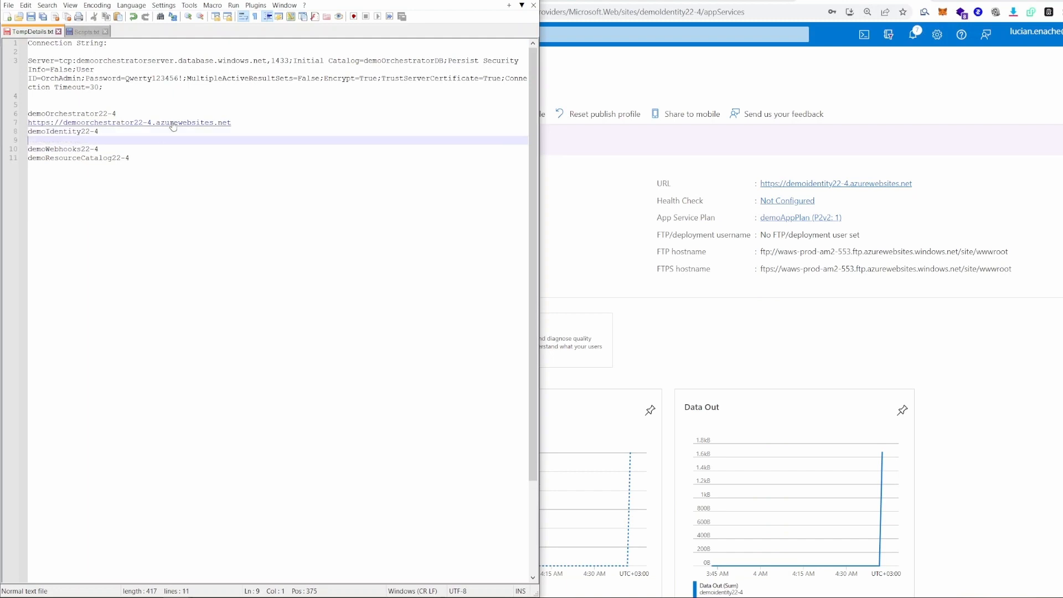
key(ctrl+v)
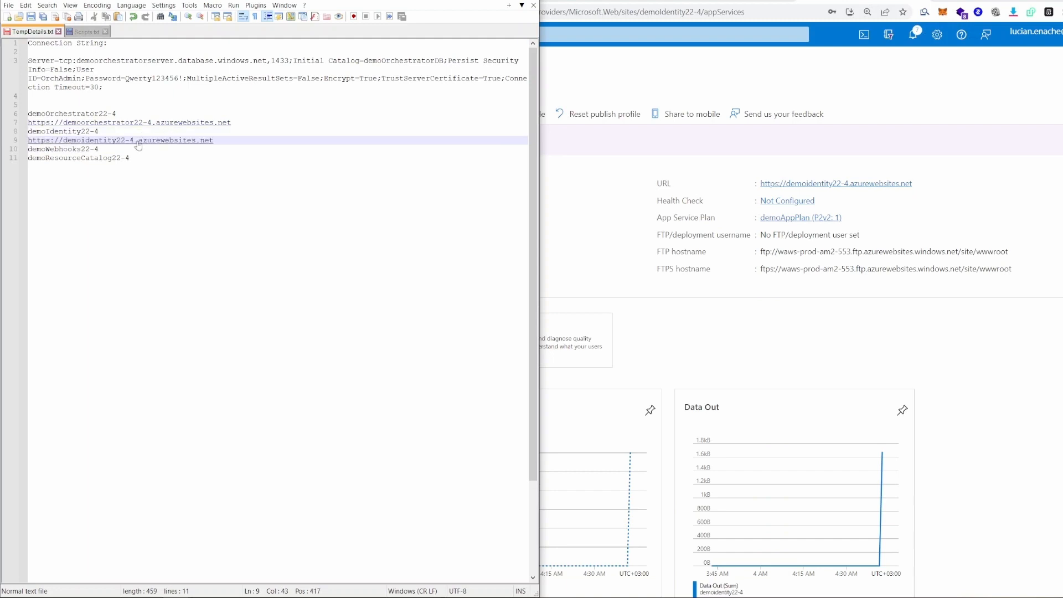
click(97, 150)
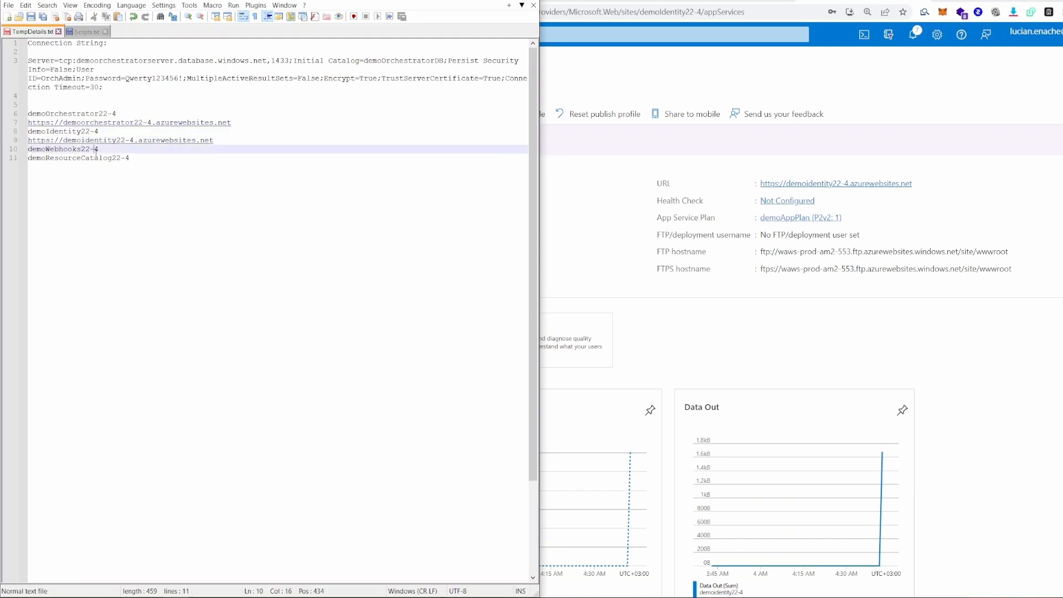
click(102, 158)
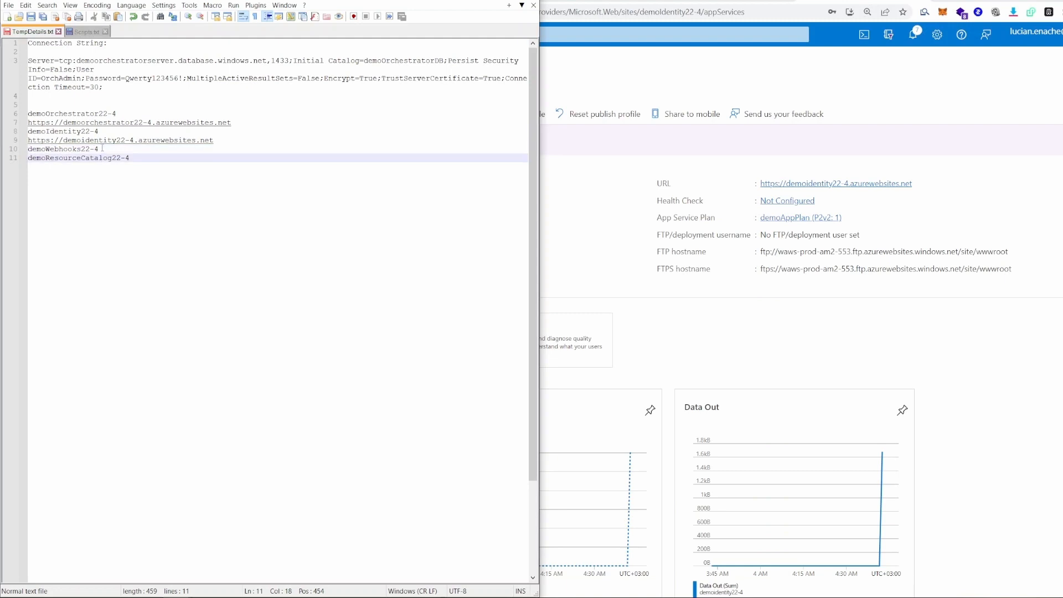
drag(102, 149, 28, 148)
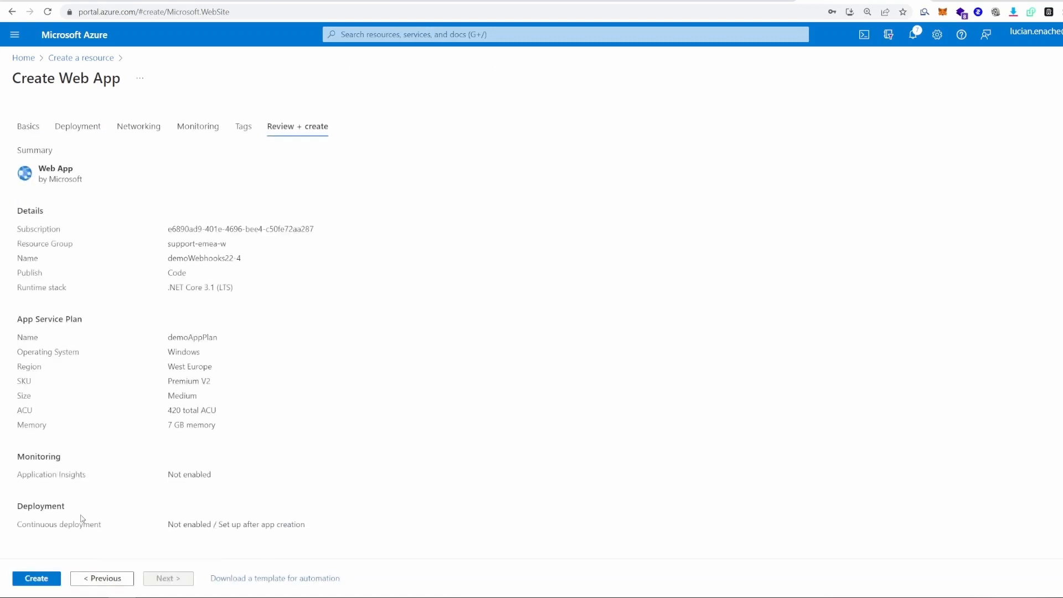
Step: Create demoWebhooks22-4 and set its platform to 64 Bit in General settings
click(36, 579)
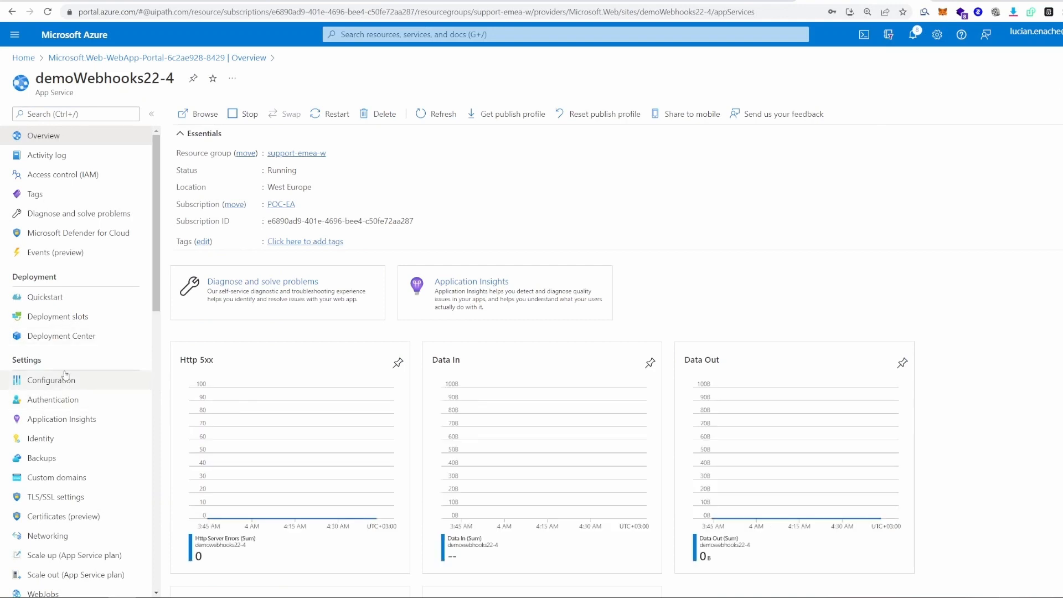
click(66, 379)
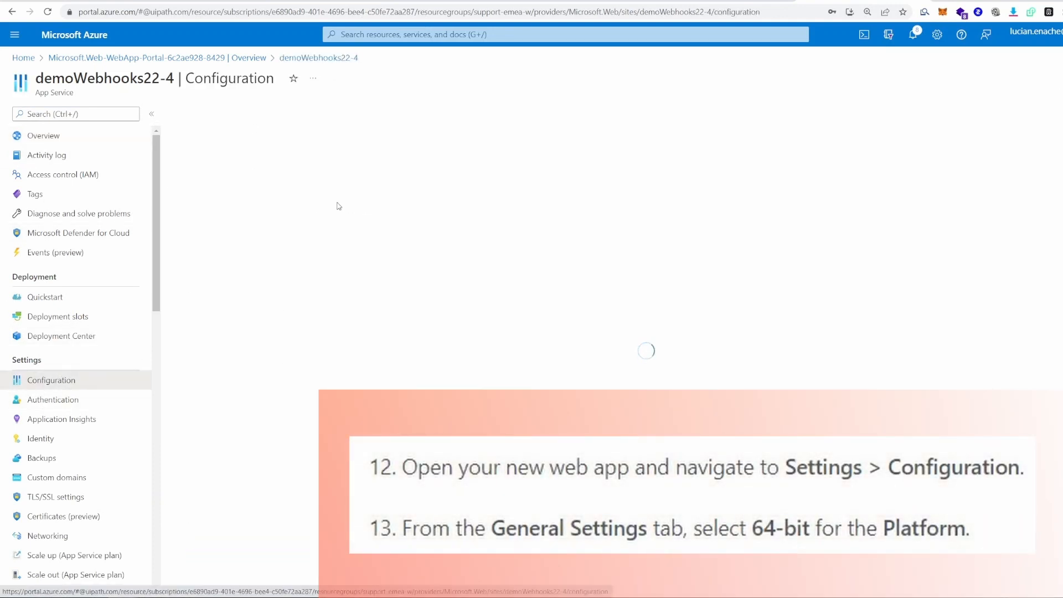
click(295, 140)
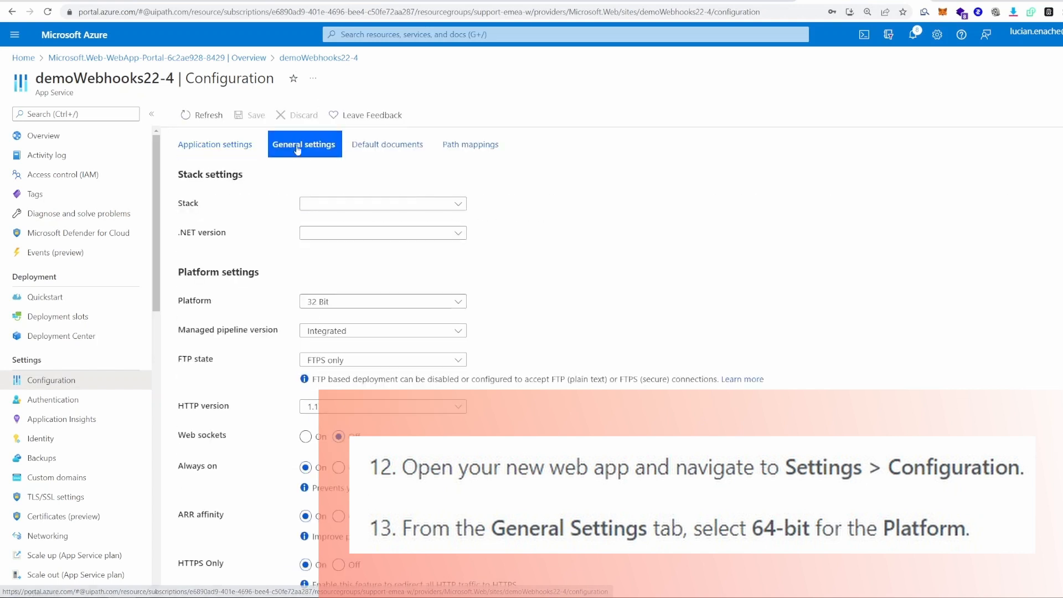
click(360, 302)
click(360, 331)
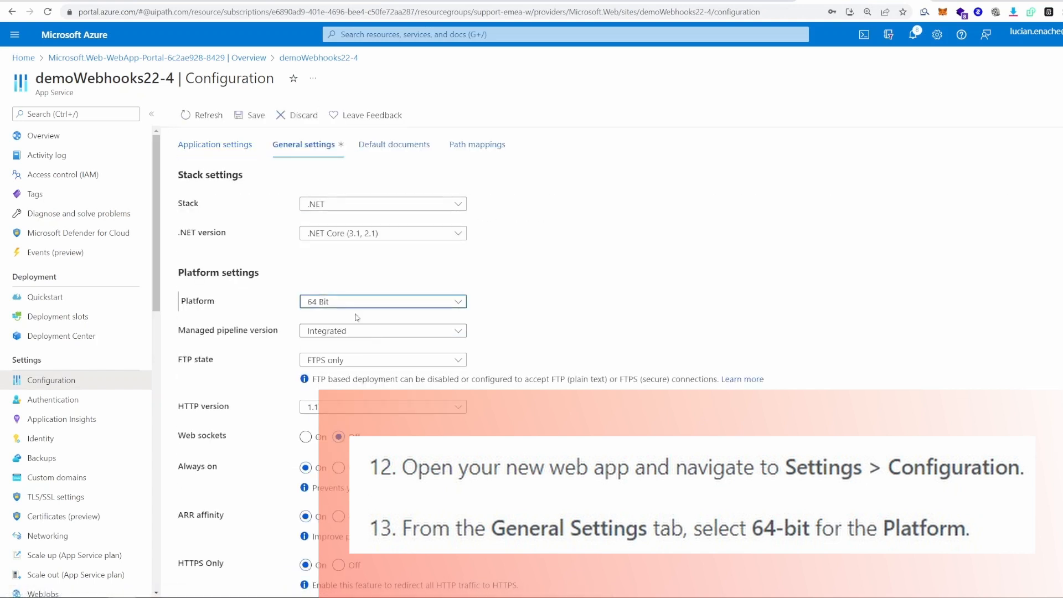
click(250, 115)
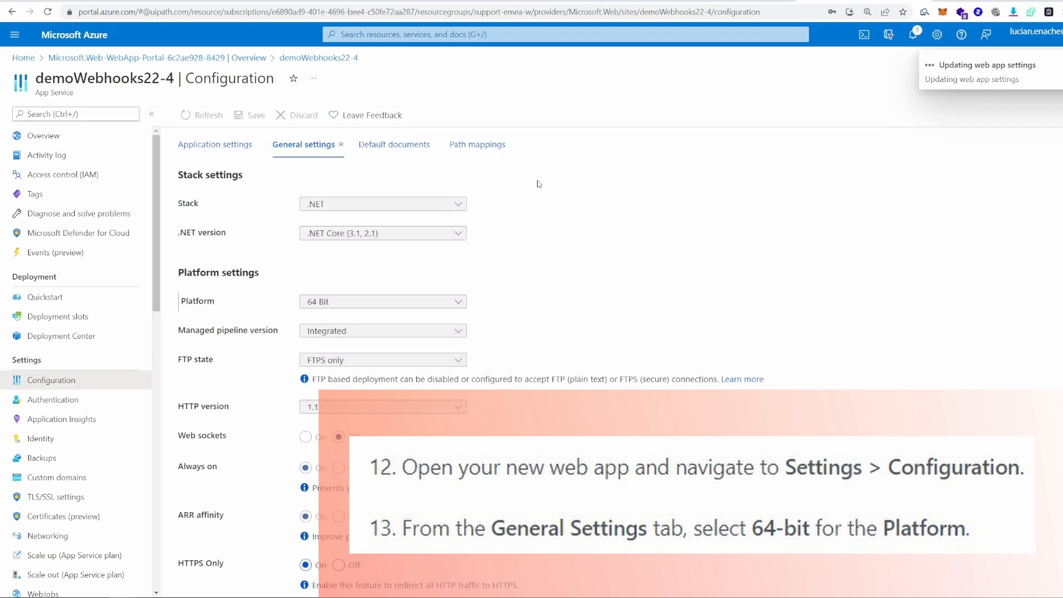
Step: Paste the demoWebhooks22-4 URL into TempDetails.txt and copy the name demoResourceCatalog22-4
click(98, 139)
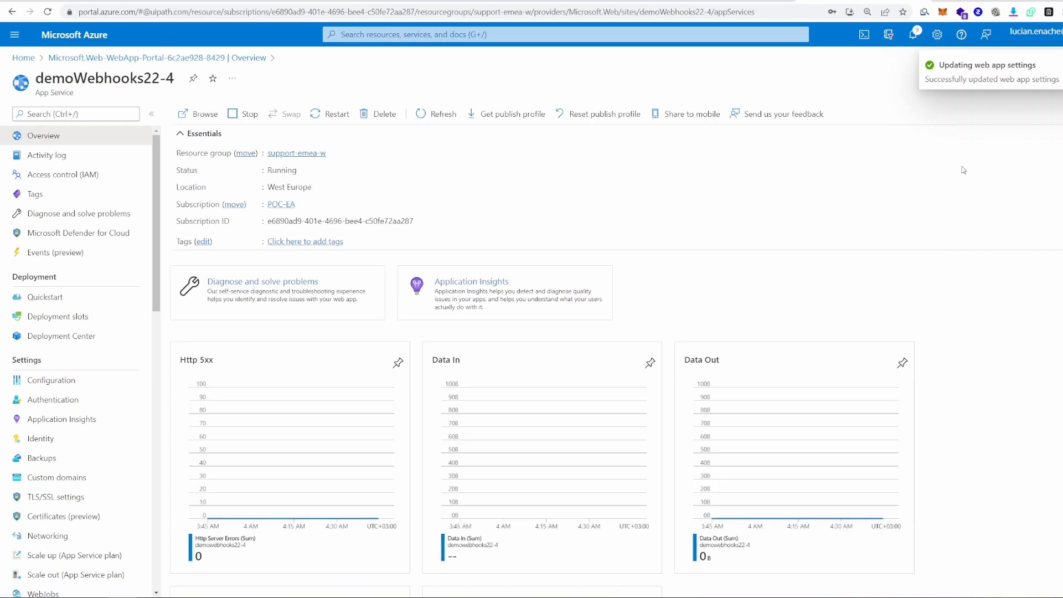
click(931, 184)
key(alt+Tab)
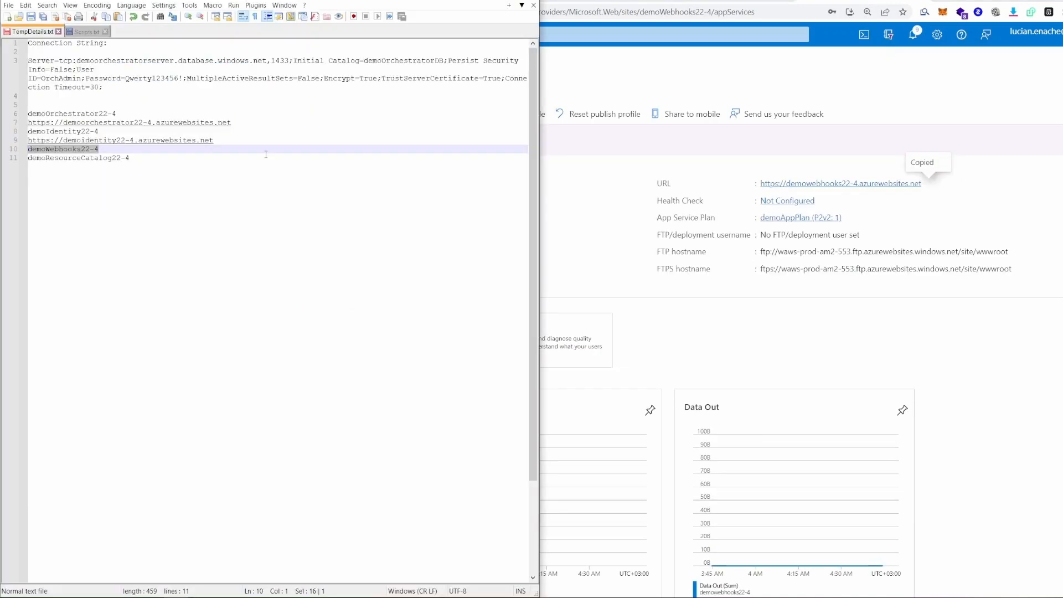
click(236, 144)
key(Return)
key(ctrl+v)
click(135, 169)
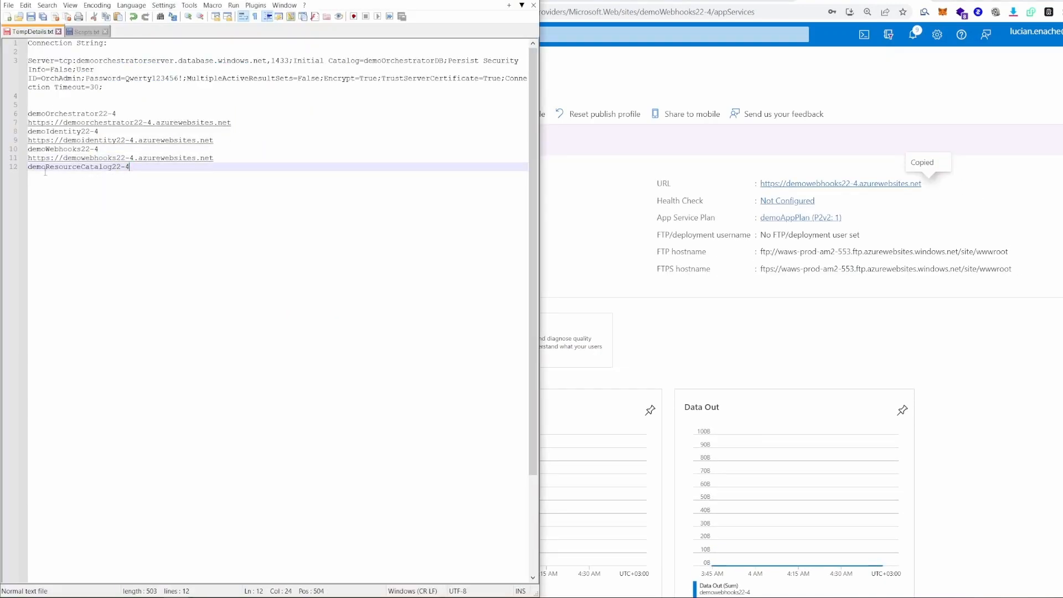
key(shift+Home)
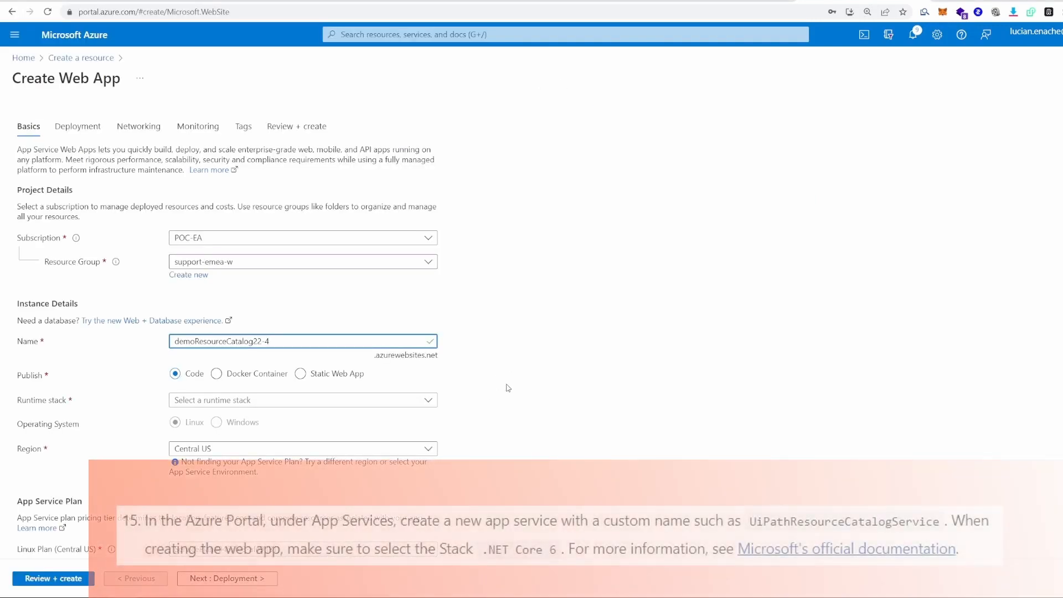
Step: Set runtime stack .NET 6 (LTS), region West Europe and plan demoAppPlan (P2v2)
click(374, 404)
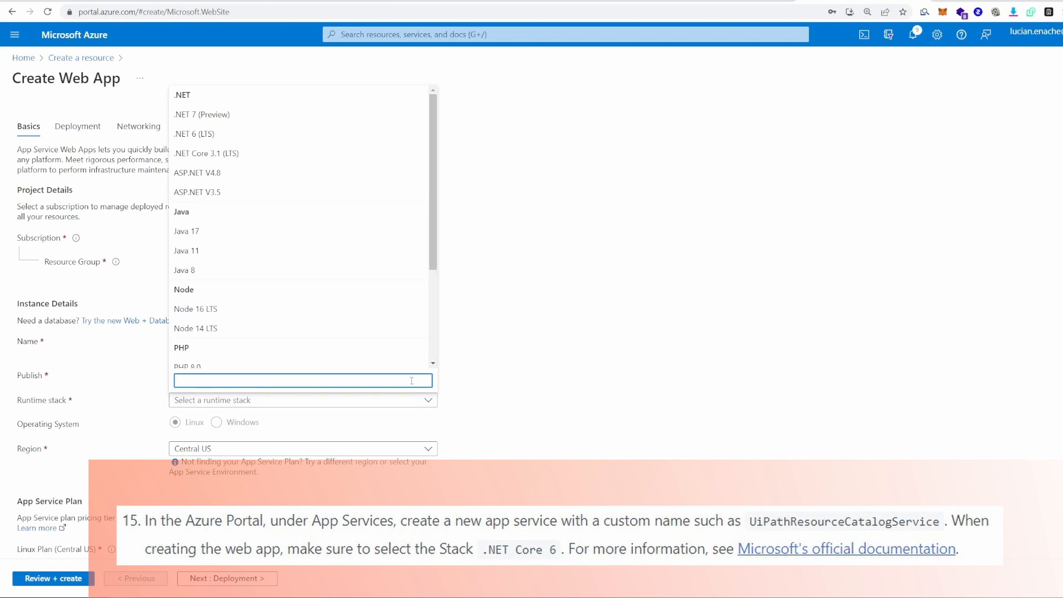
click(291, 141)
scroll(345, 359, down, 2)
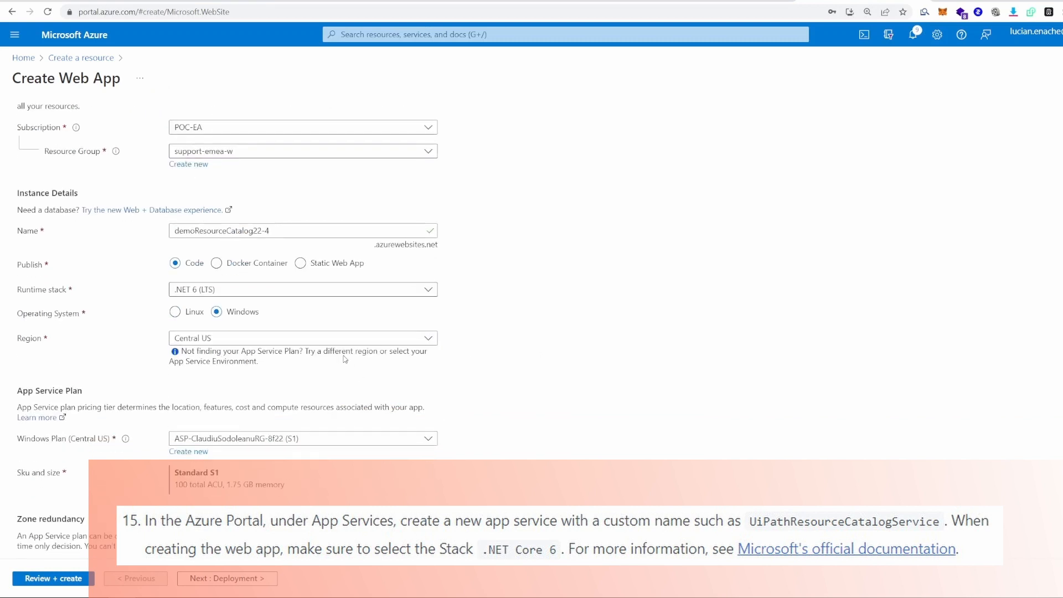
click(333, 339)
scroll(299, 292, down, 10)
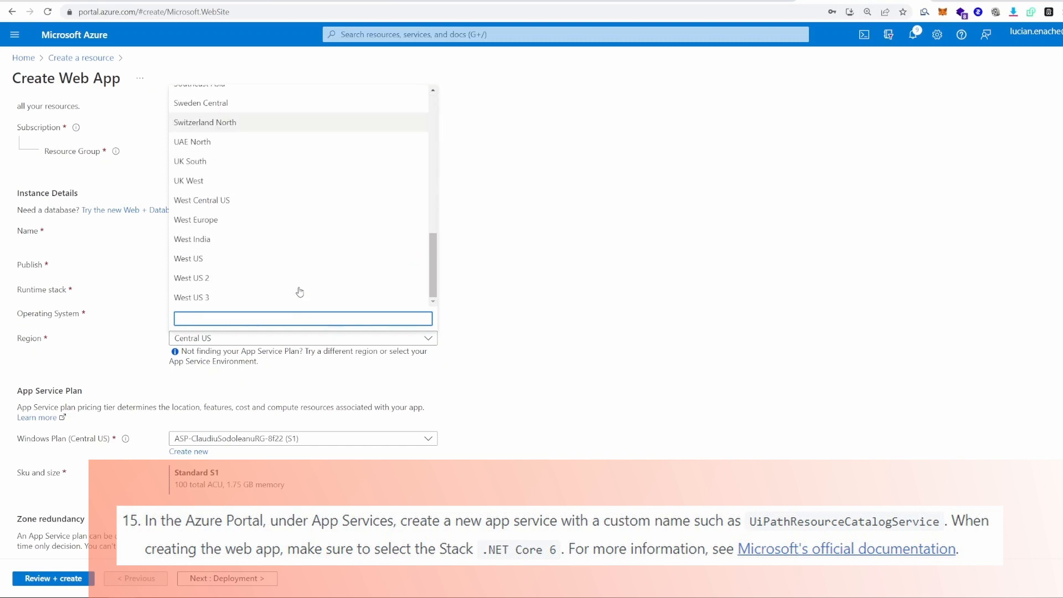
click(236, 221)
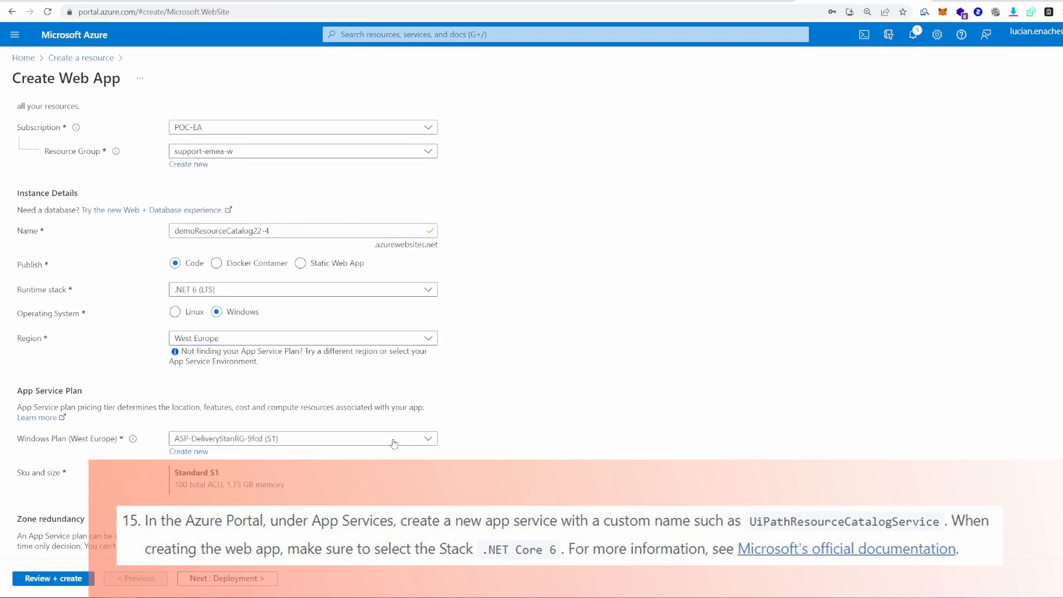
click(393, 438)
scroll(343, 382, down, 3)
click(283, 406)
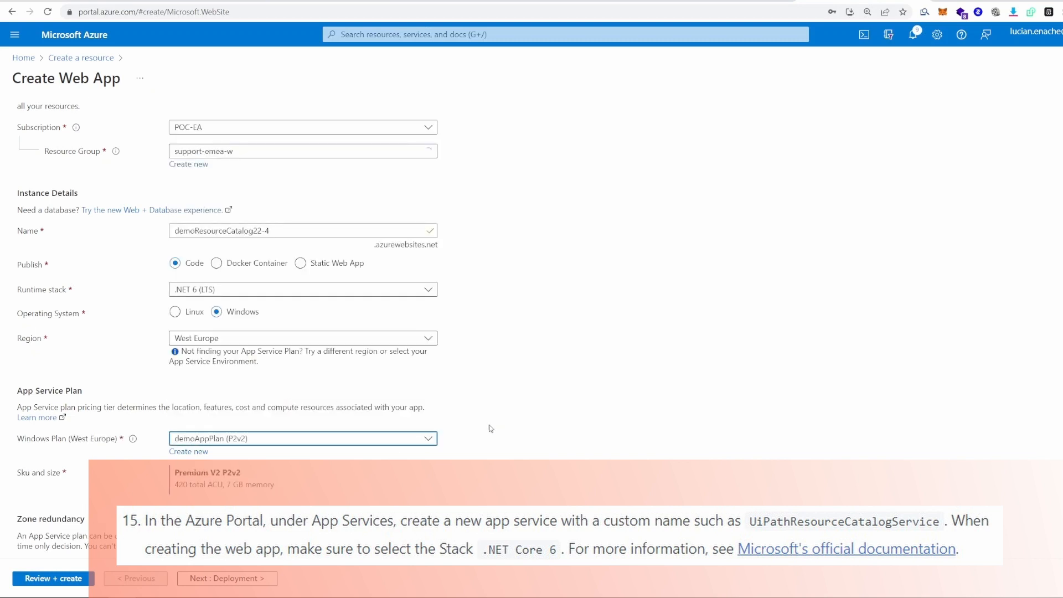
Step: Turn off Application Insights in the Monitoring settings
scroll(501, 410, down, 2)
scroll(208, 136, up, 4)
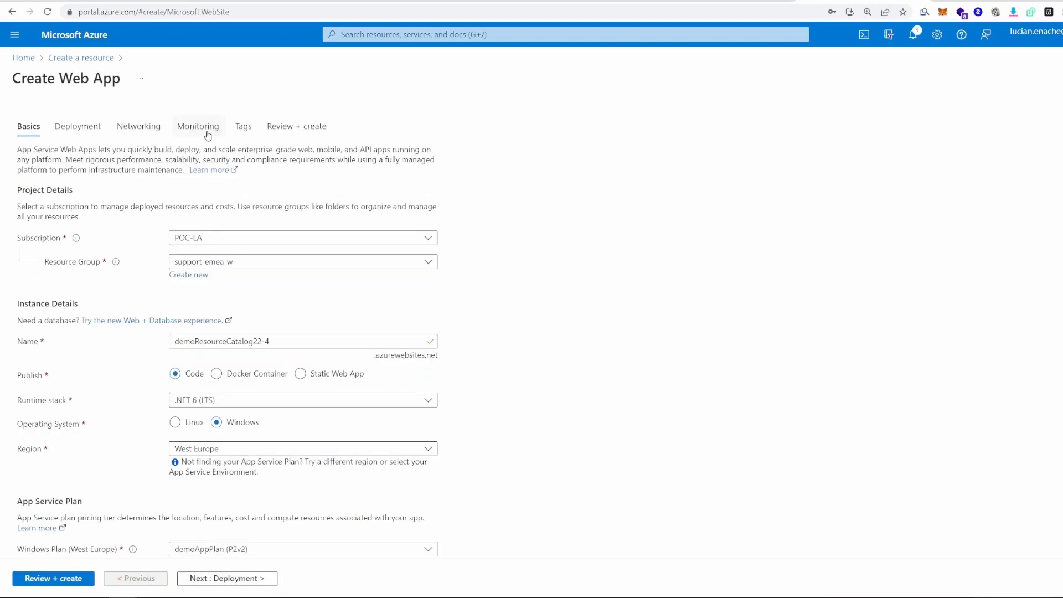
click(207, 133)
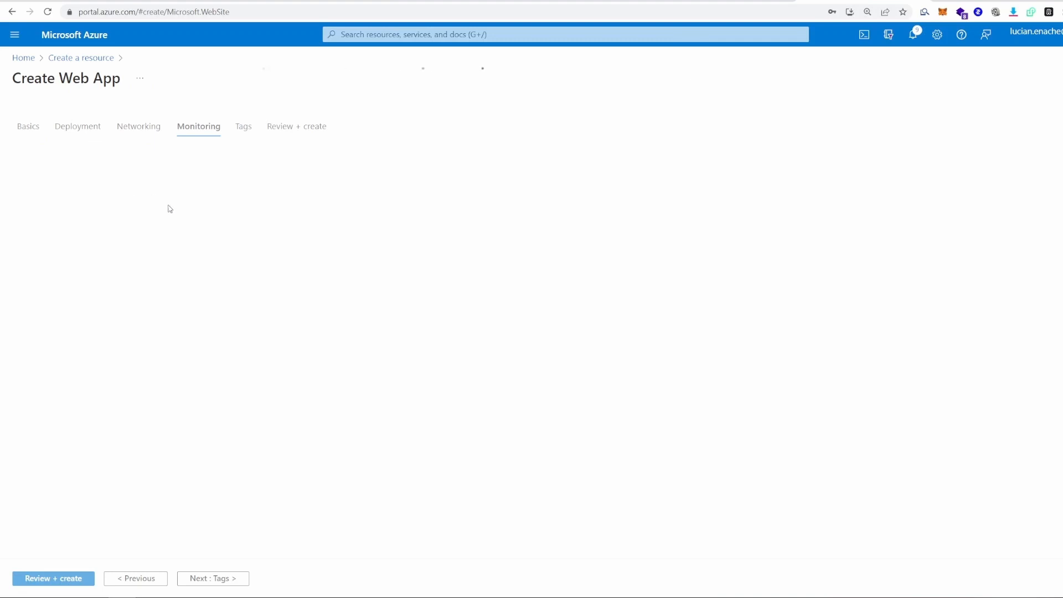
click(184, 215)
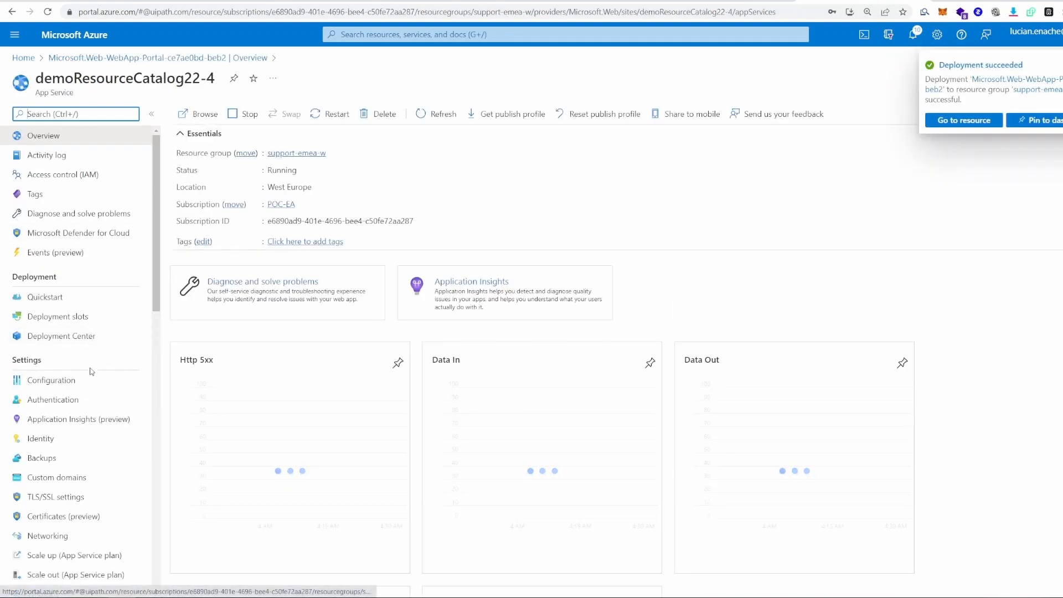
Step: Add a SQLAzure connection string named DefaultConnection using the saved database connection value
click(101, 384)
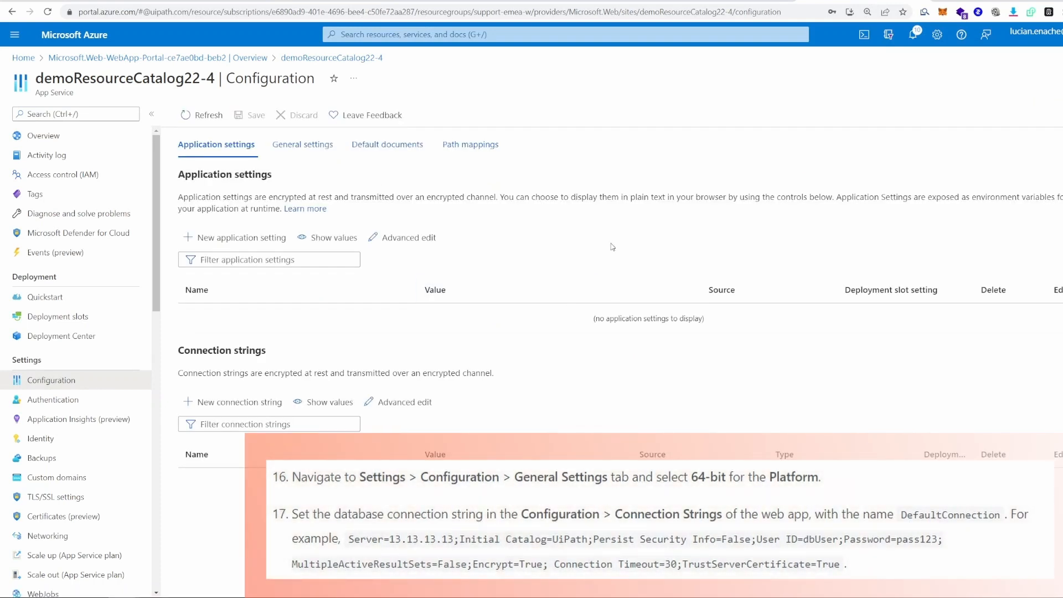
click(205, 403)
click(612, 160)
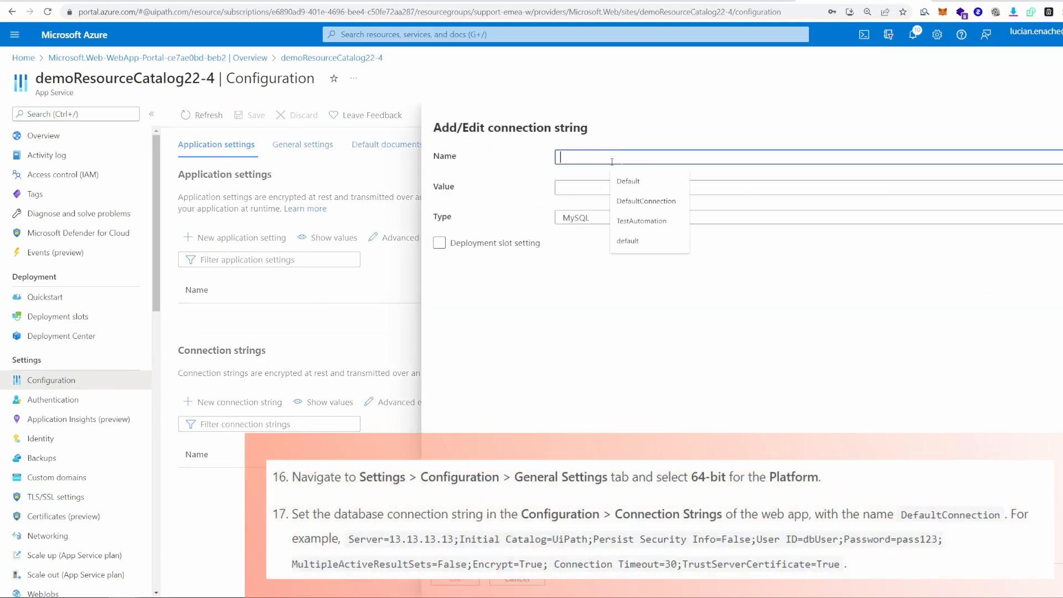
text(Def)
key(Down)
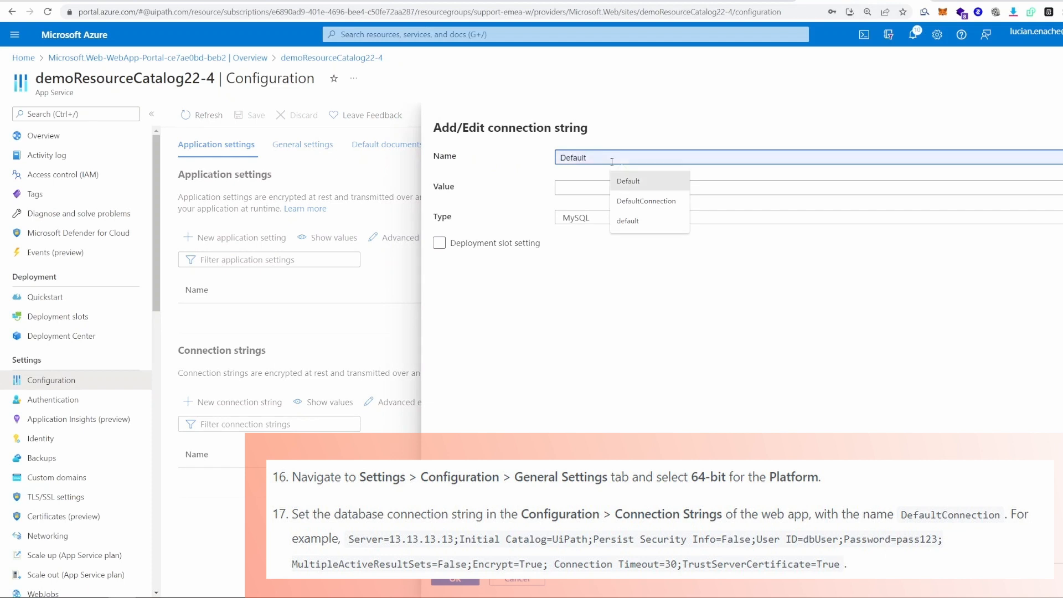
key(Down)
key(Return)
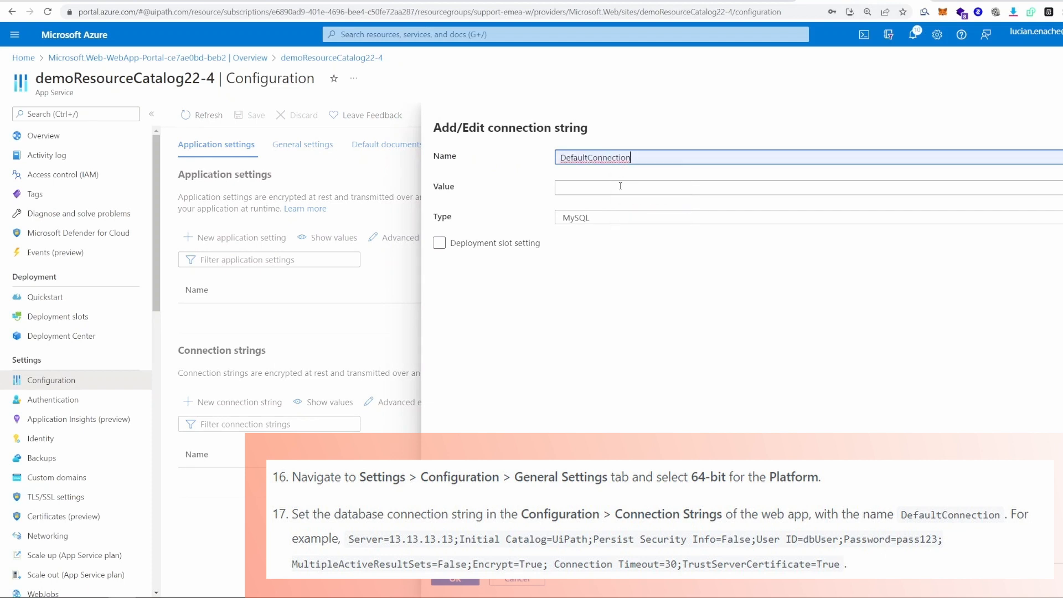
click(620, 186)
key(super+v)
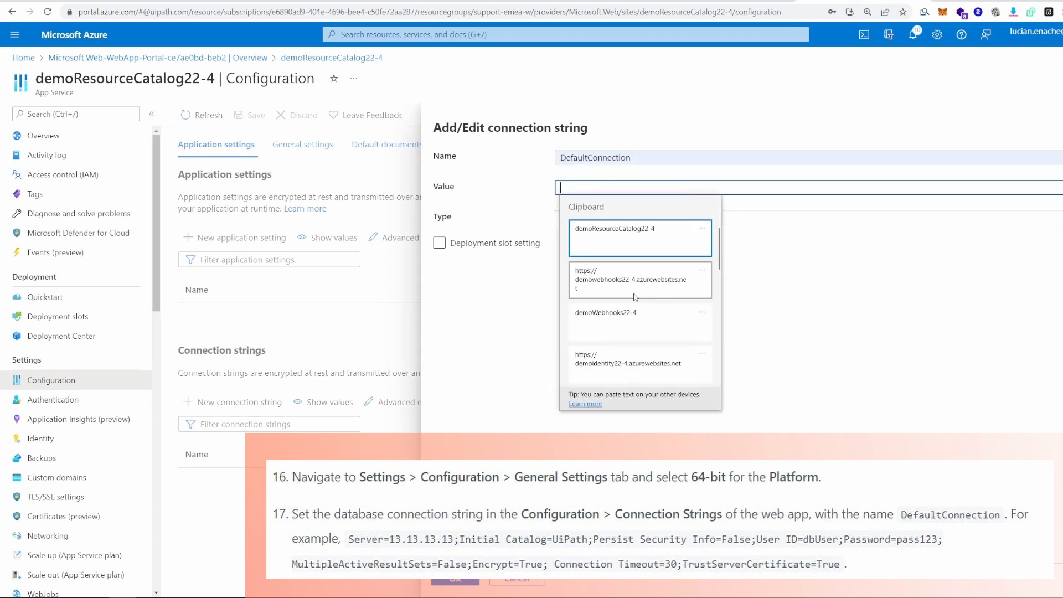
scroll(634, 298, down, 2)
click(637, 344)
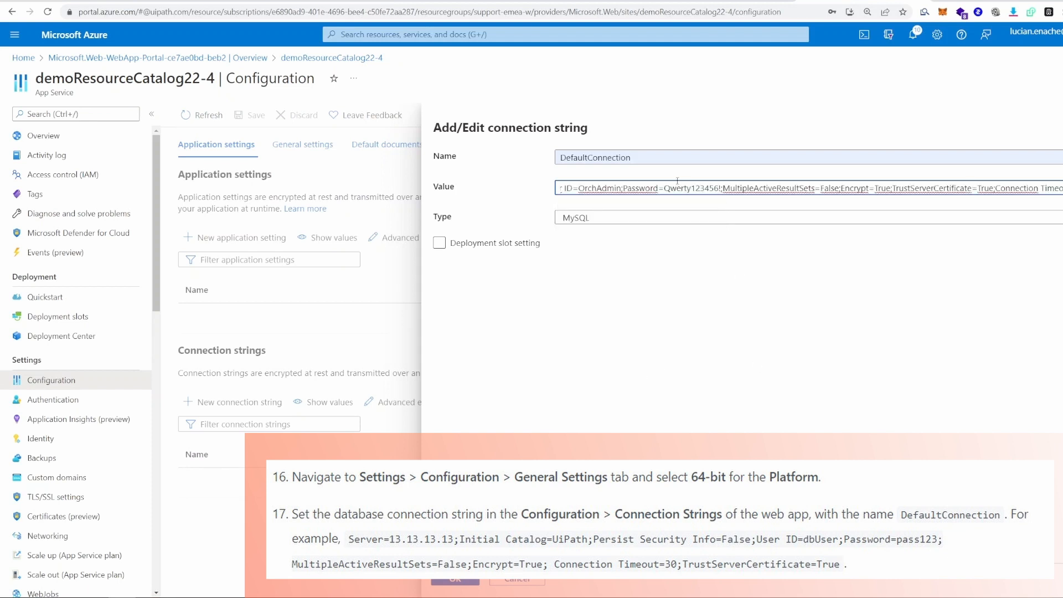
click(692, 221)
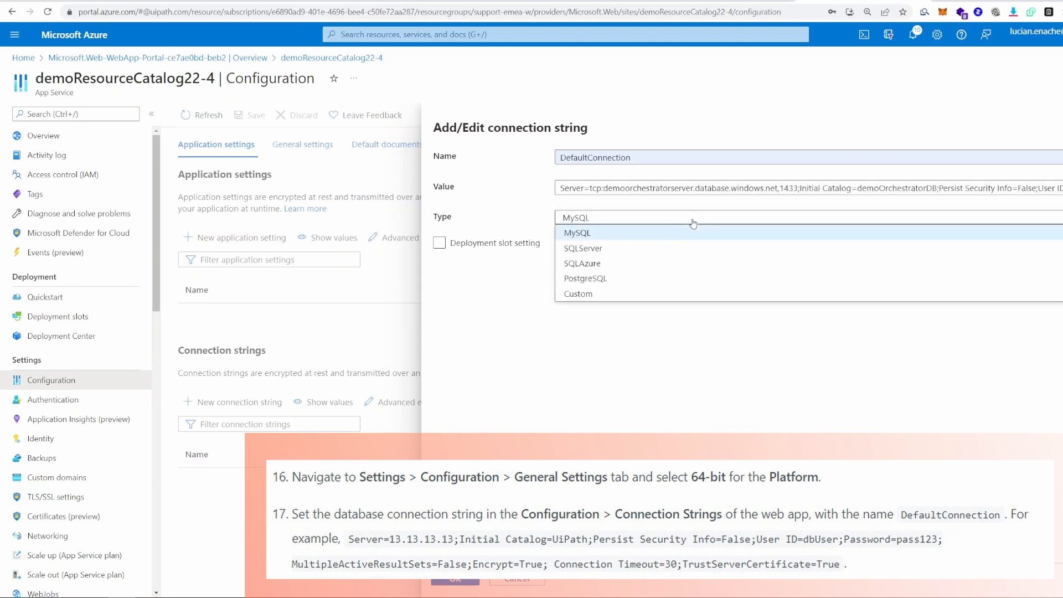
click(659, 263)
click(455, 578)
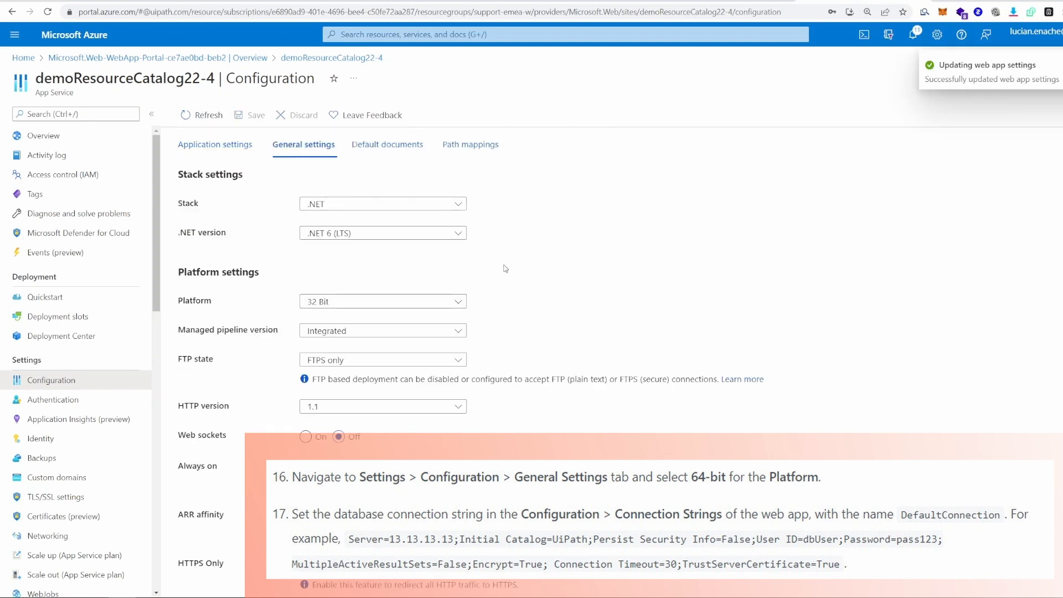
Step: Set the platform to 64 Bit and save the configuration changes
click(438, 302)
click(389, 333)
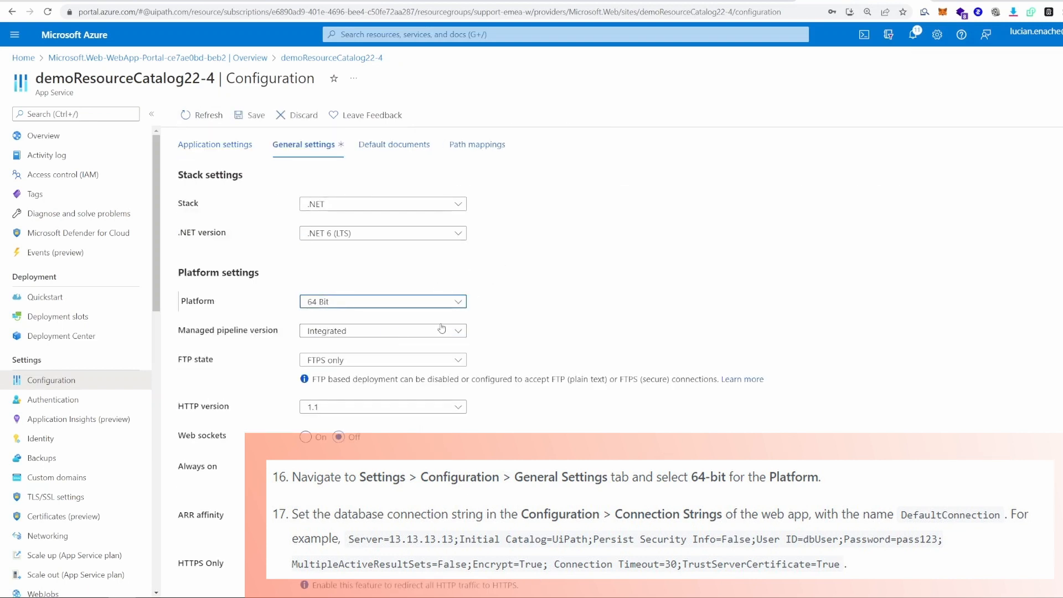
scroll(599, 328, down, 4)
scroll(403, 209, up, 6)
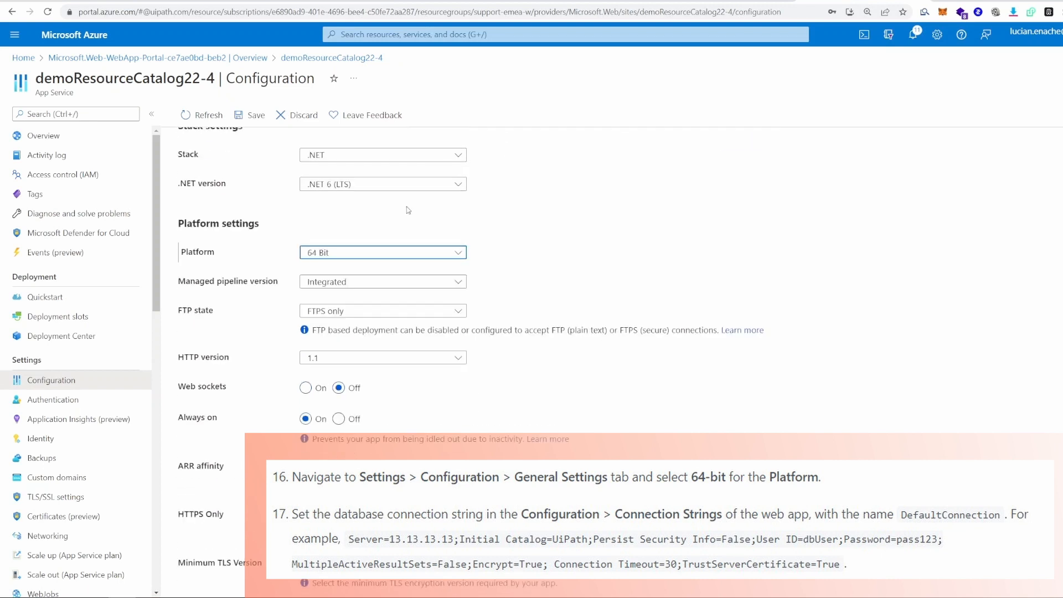
click(249, 115)
click(210, 198)
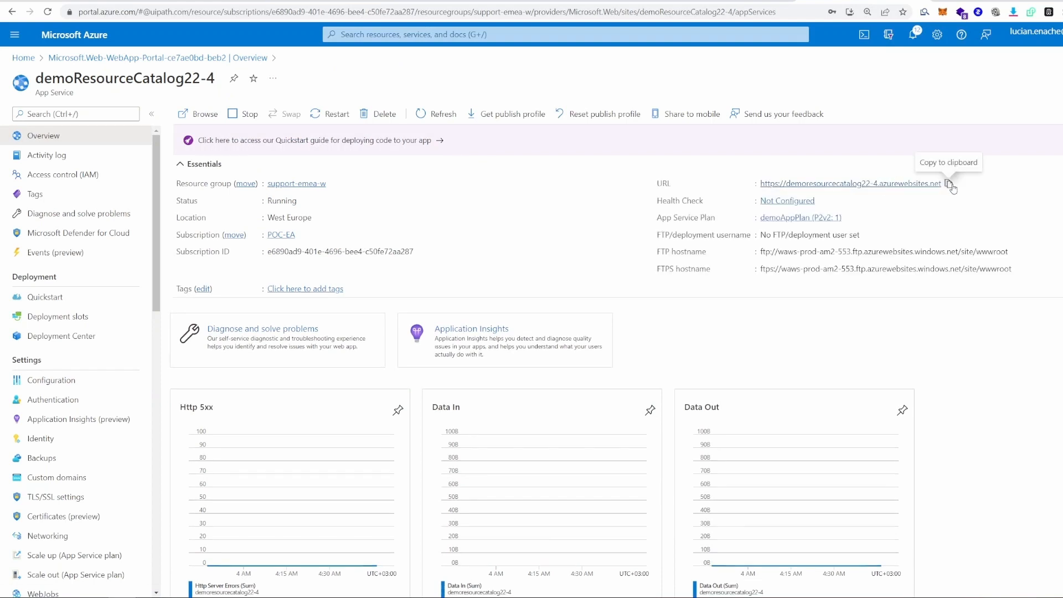
Step: Copy the demoResourceCatalog22-4 URL and bring up the TempDetails.txt notes
click(947, 184)
mouse_move(177, 597)
click(167, 560)
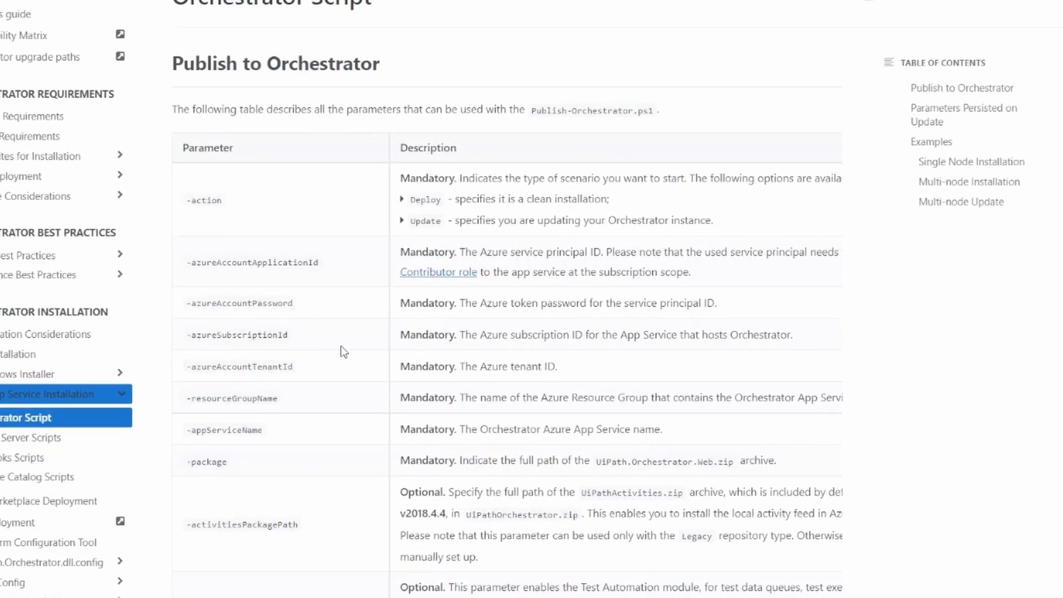
Step: Review the Orchestrator Script parameter table and examples, noting the -noAzureAuthentication parameter
scroll(344, 352, down, 20)
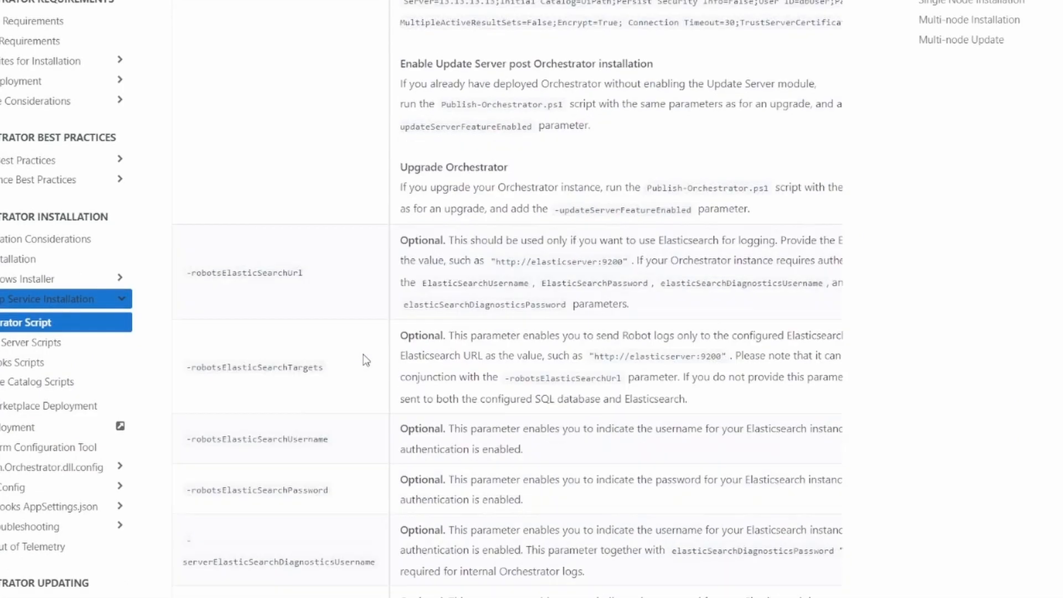
scroll(366, 360, down, 20)
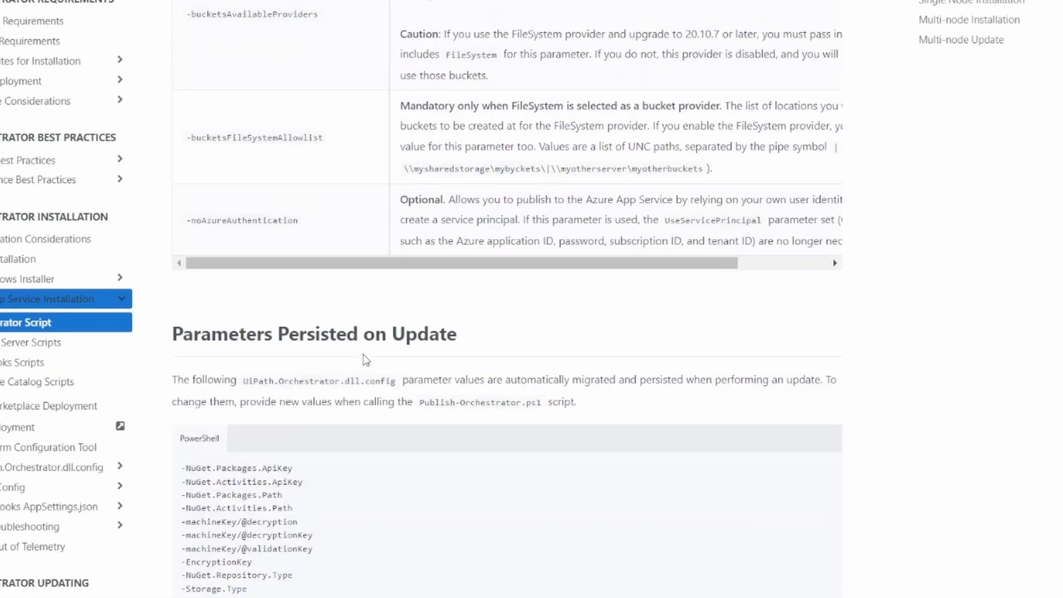
scroll(609, 354, down, 10)
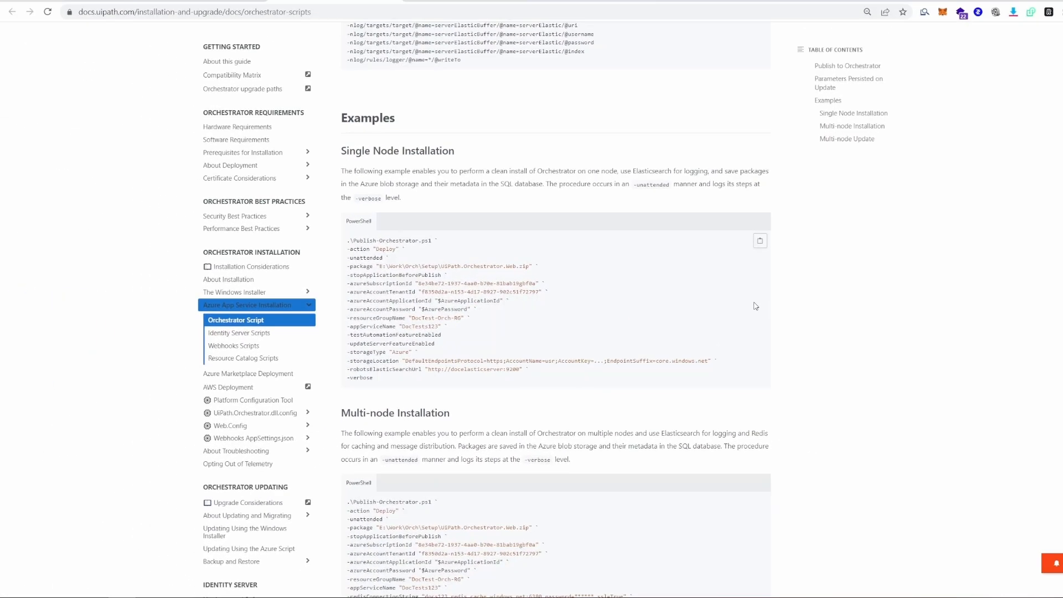
scroll(800, 399, up, 10)
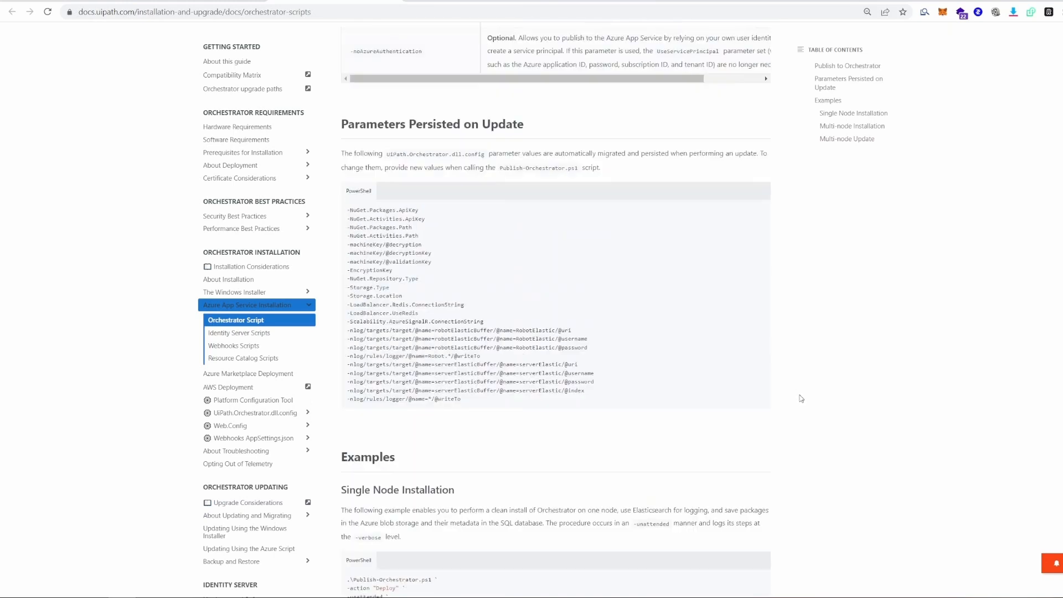
scroll(800, 399, up, 1)
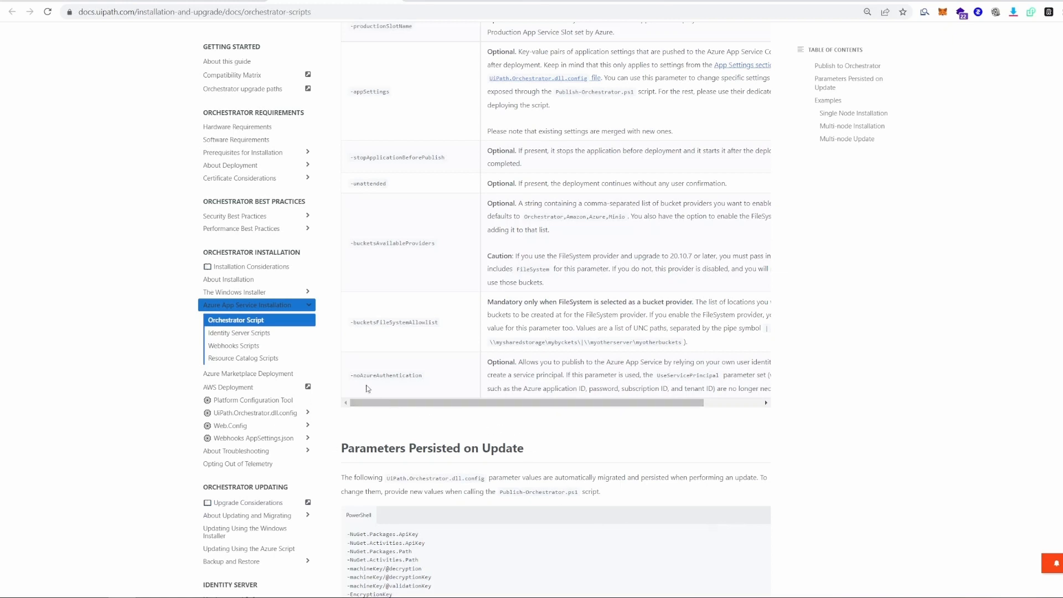
drag(349, 376, 409, 375)
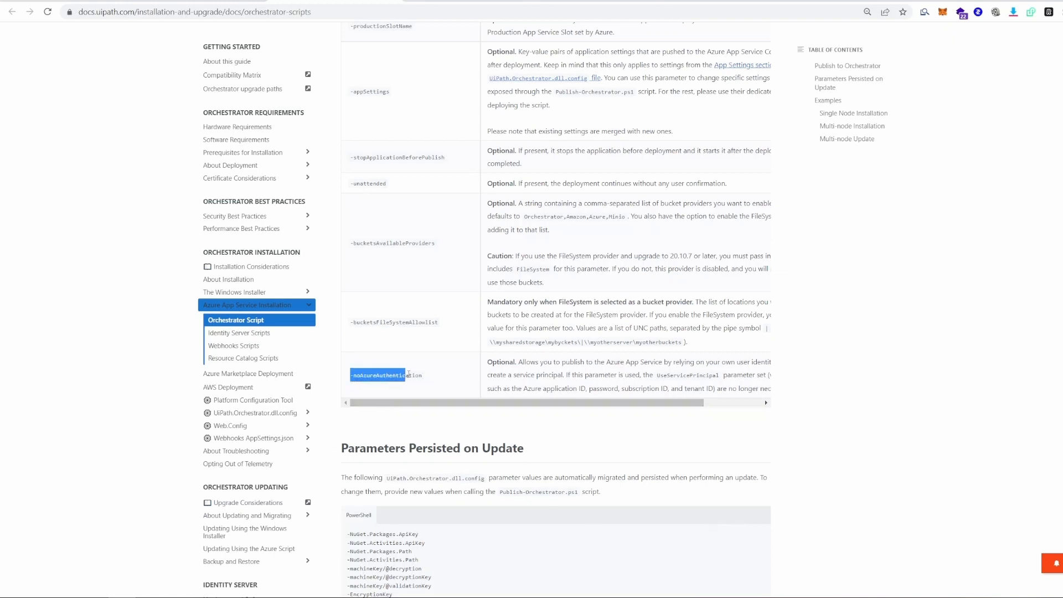
click(468, 385)
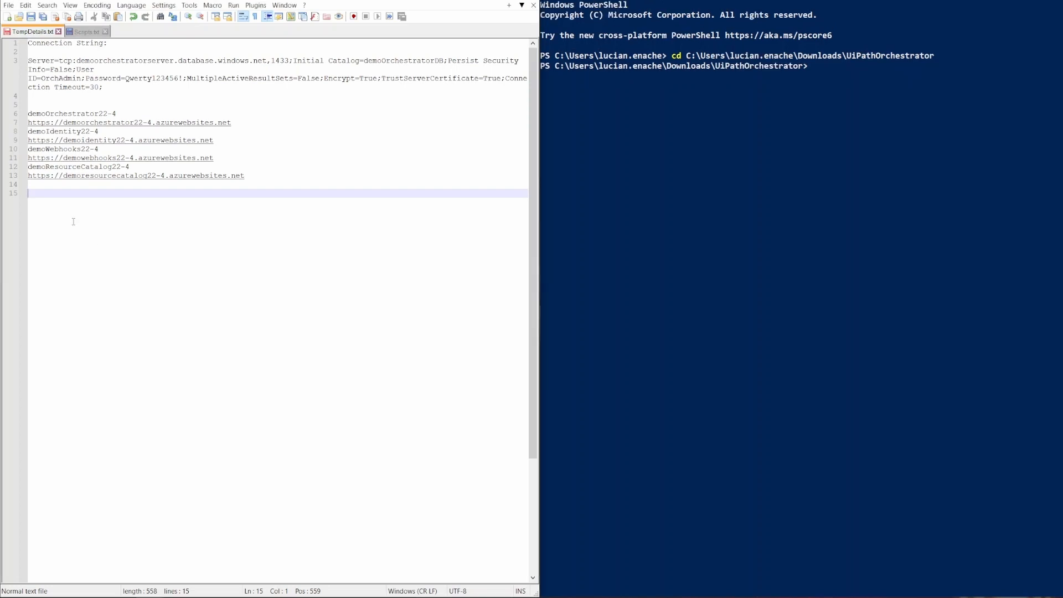
Step: Paste the Publish-Orchestrator command into the notes and check its package path, app name and parameters
key(ctrl+v)
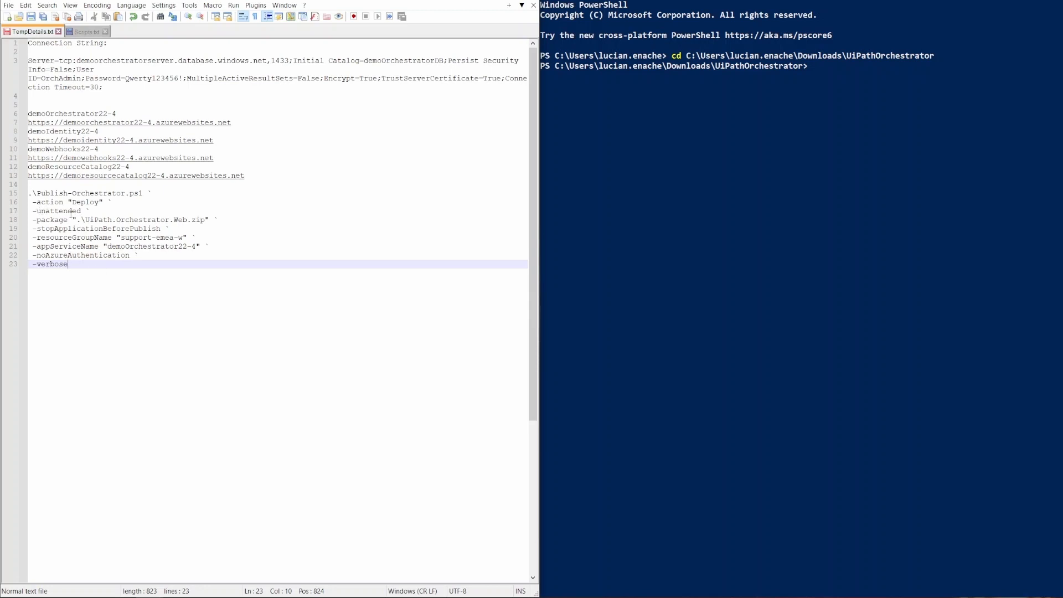
drag(72, 220, 220, 219)
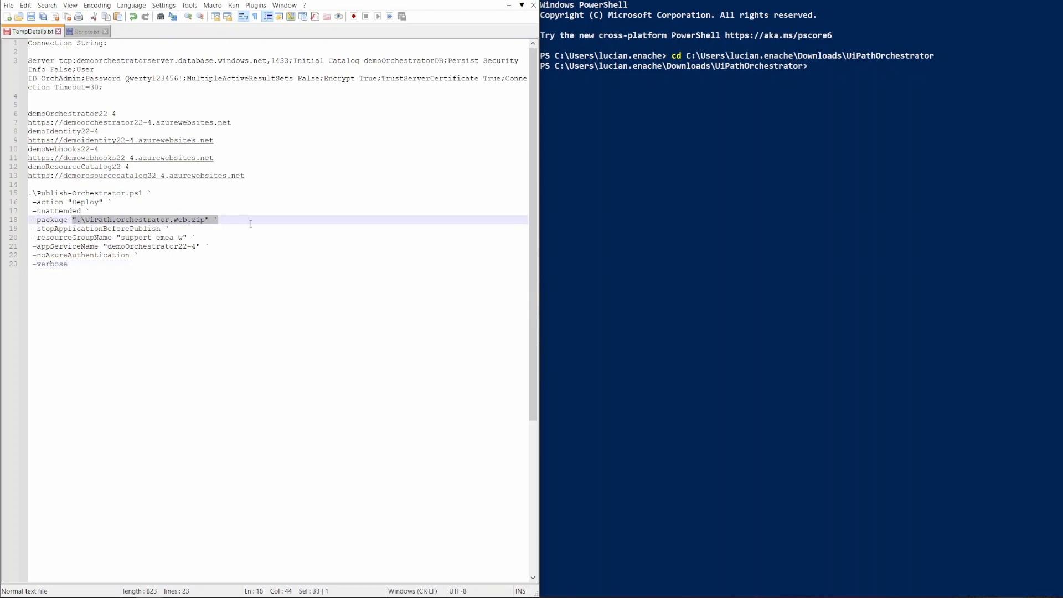
click(225, 244)
drag(55, 229, 193, 237)
click(138, 265)
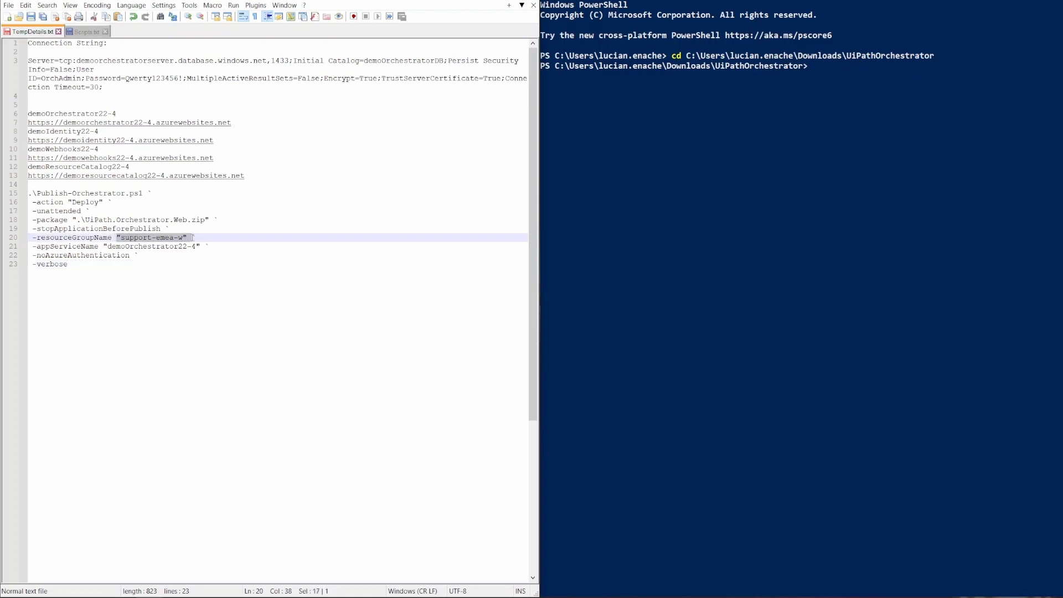
click(157, 261)
drag(107, 245, 198, 246)
double_click(79, 114)
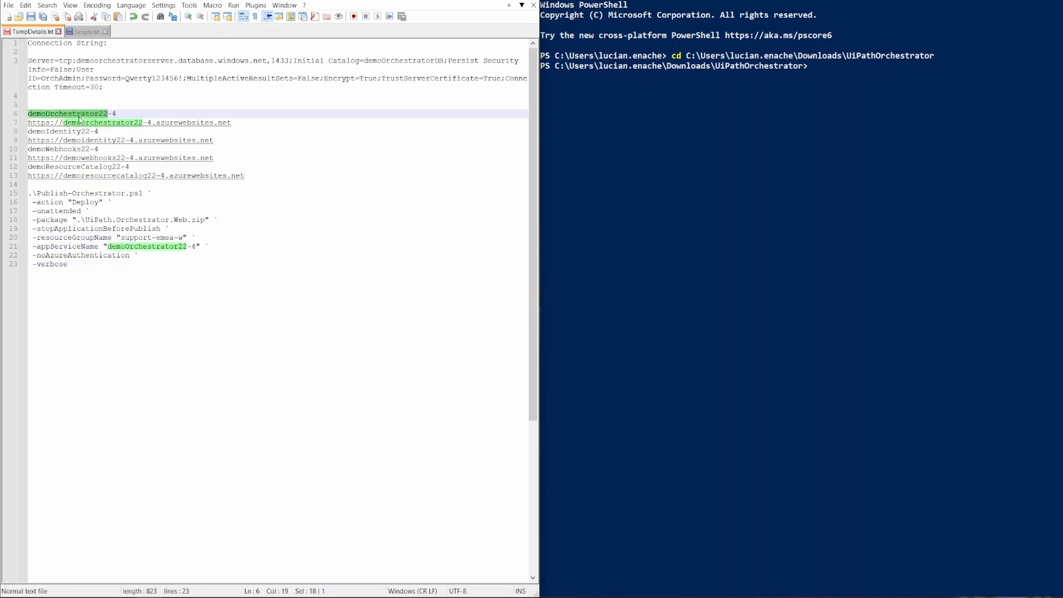
click(164, 246)
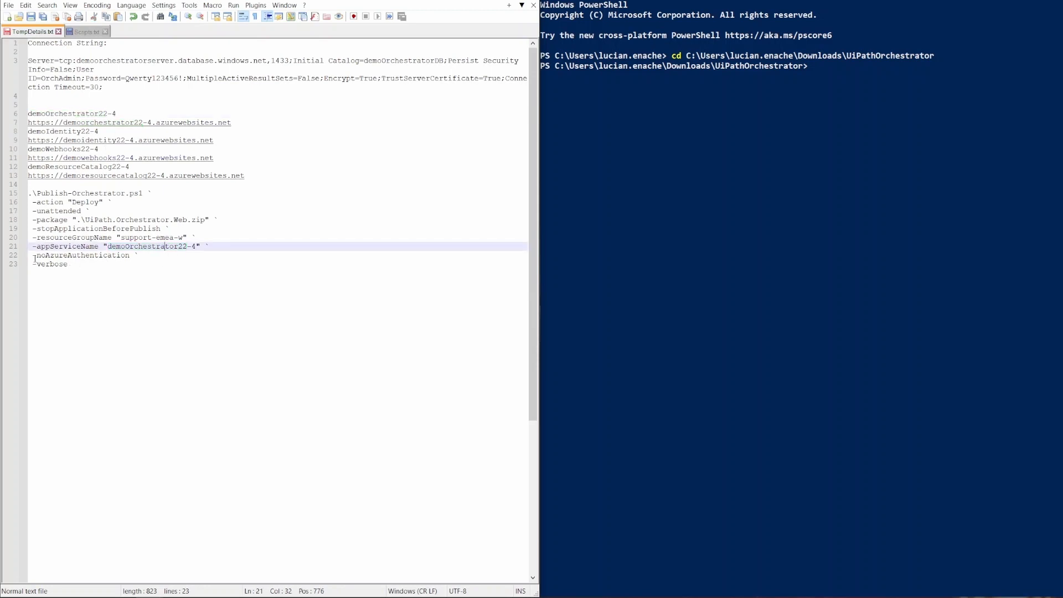
drag(37, 256, 119, 255)
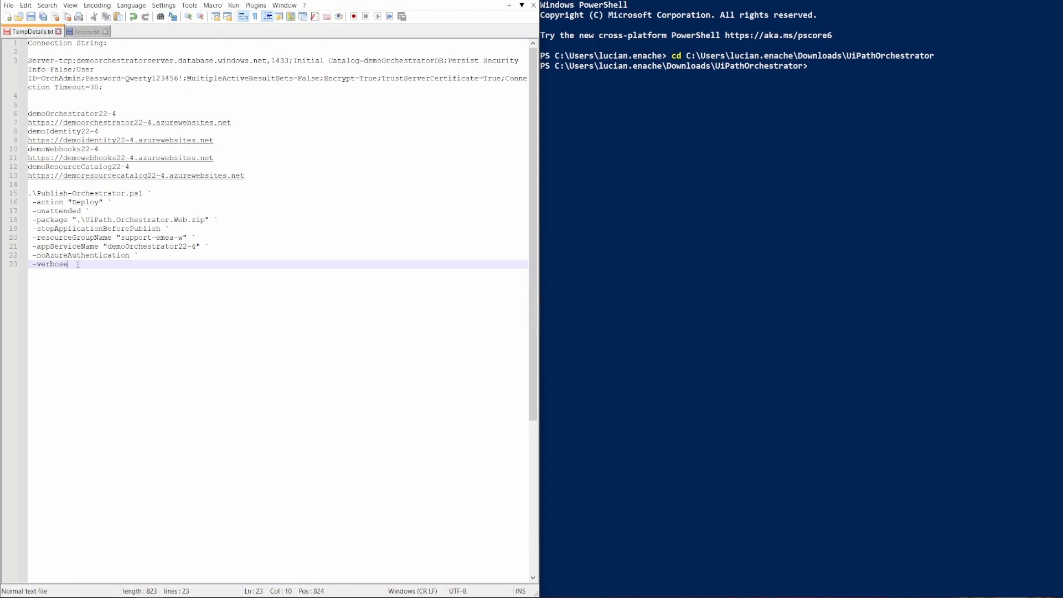
Step: Copy the whole Publish-Orchestrator command into the PowerShell console
drag(76, 264, 12, 195)
key(super+c)
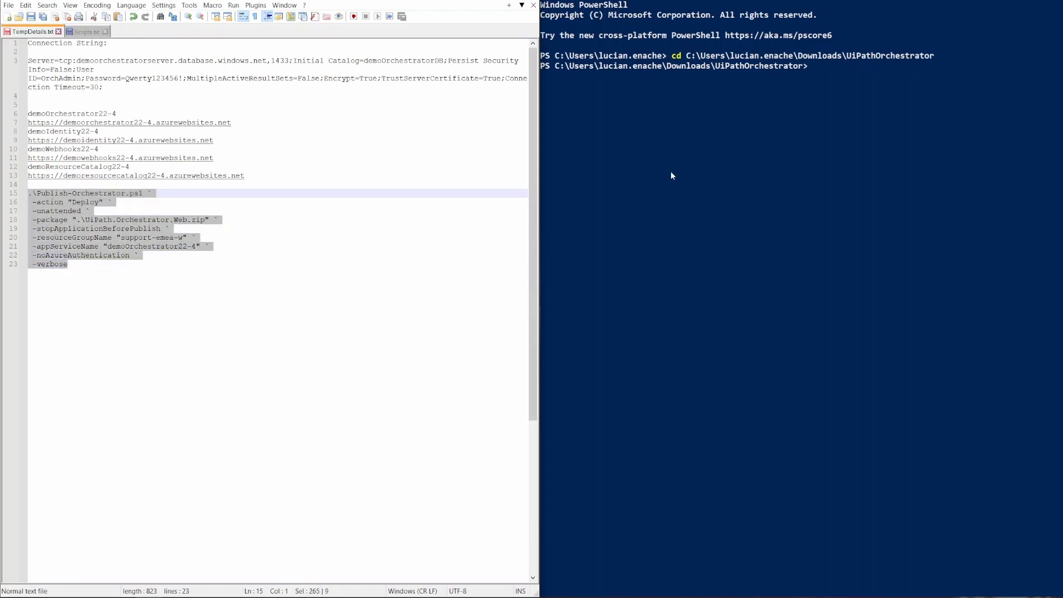
click(736, 128)
right_click(813, 109)
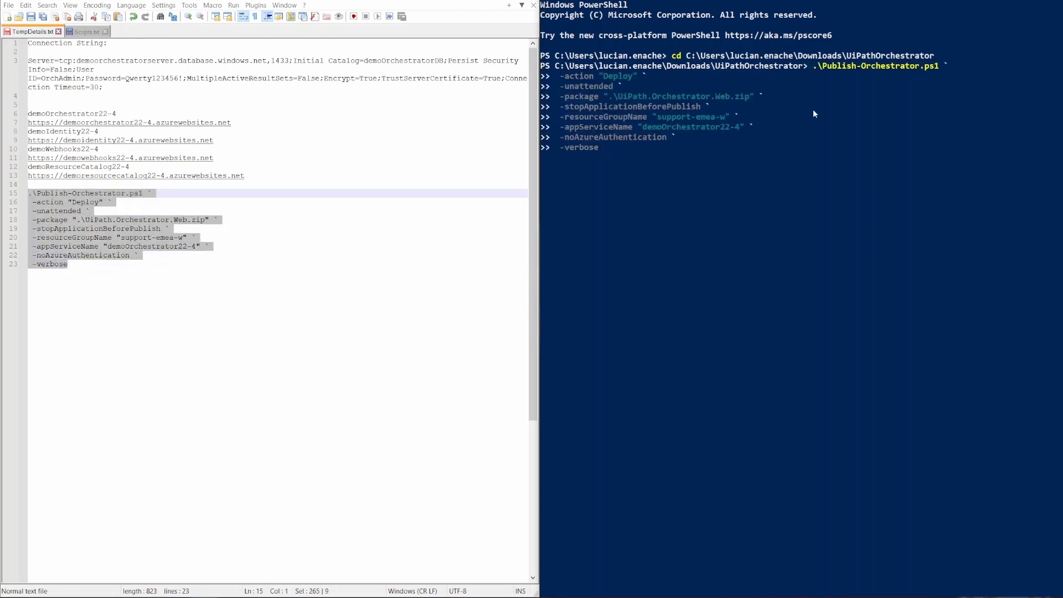
Step: Run the Orchestrator publish command, then paste the Publish-IdentityServer template below it in the notes
key(Return)
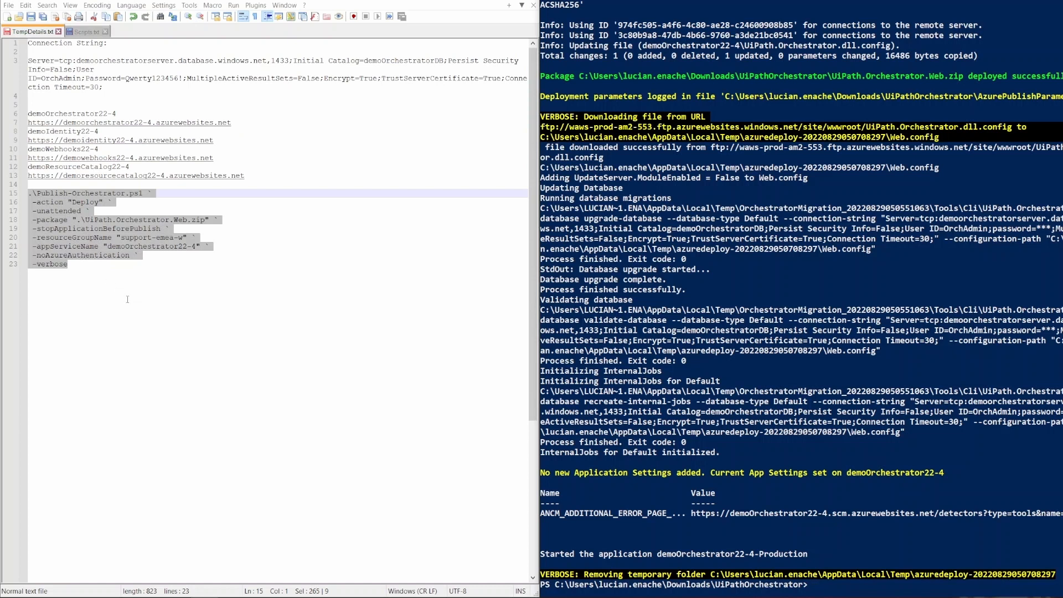
click(150, 321)
key(Return)
key(Return)
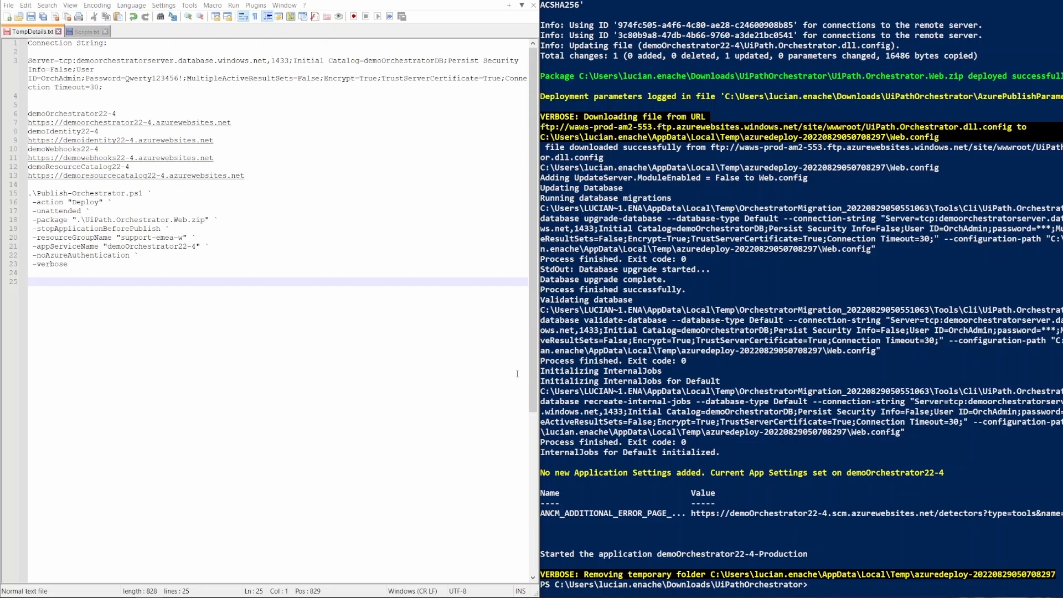
text(.\Publish-IdentityServer.ps1 `   -action Deploy `   -package "UiPath.IdentityServer.Web.zip" `   -cliPackage "UiPath.IdentityServer.Migrator.Cli.zip" `   -identityServerUrl: "" `   -orchestratorUrl: "" `   -stopApplicationBeforePublish `   -orchDetails @{ resourceGroupName = "support-emea-w"; appServiceName = "" ;  targetSlot = "Production" } `   -identityServerDetails @{ resourceGroupName = "support-emea-w"; appServiceName = "" ; targetSlot = "Production" } `   -unattended)
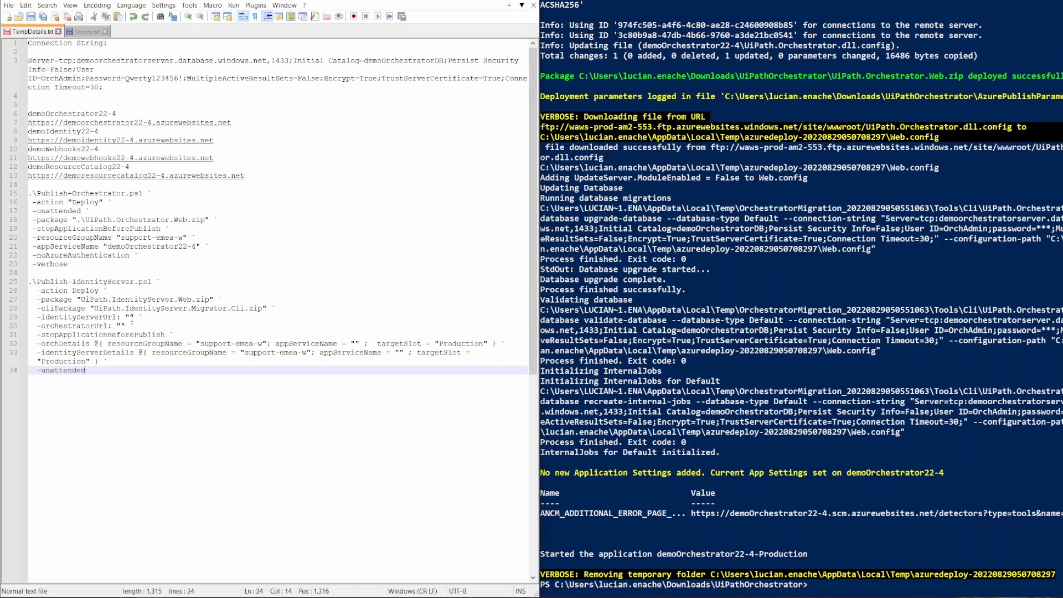
Step: Fill identityServerUrl with the Identity URL plus /identity, and orchestratorUrl with the Orchestrator URL
click(221, 140)
drag(221, 140, 2, 145)
key(ctrl+c)
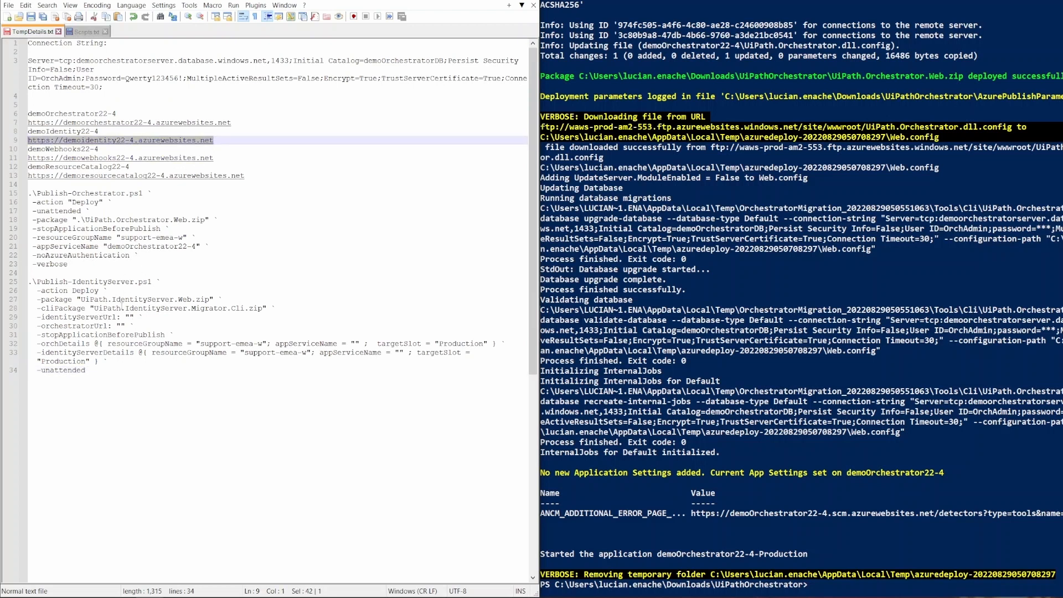
click(129, 317)
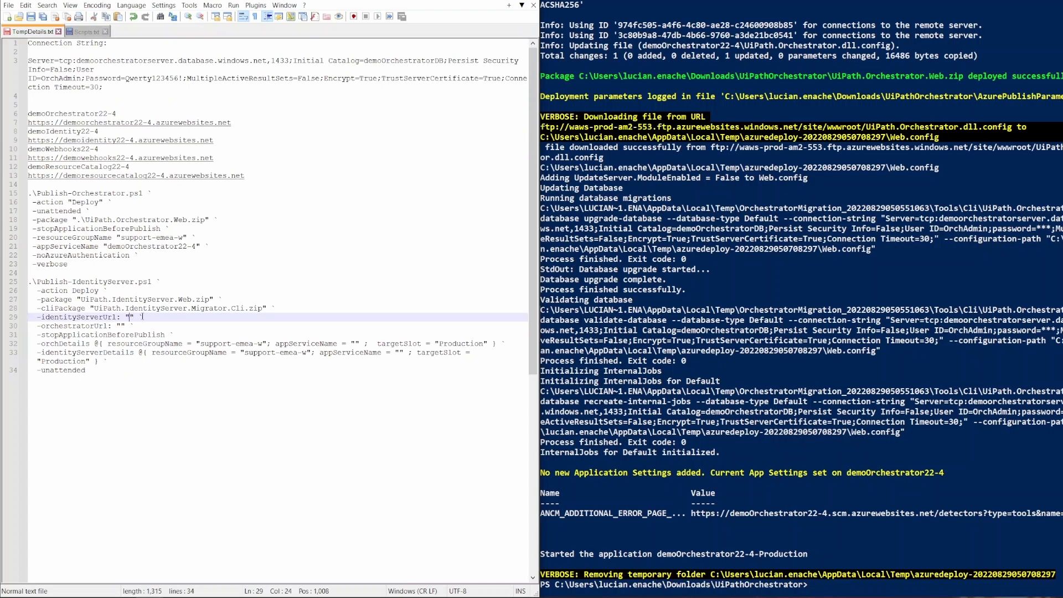
key(ctrl+v)
text(/identity)
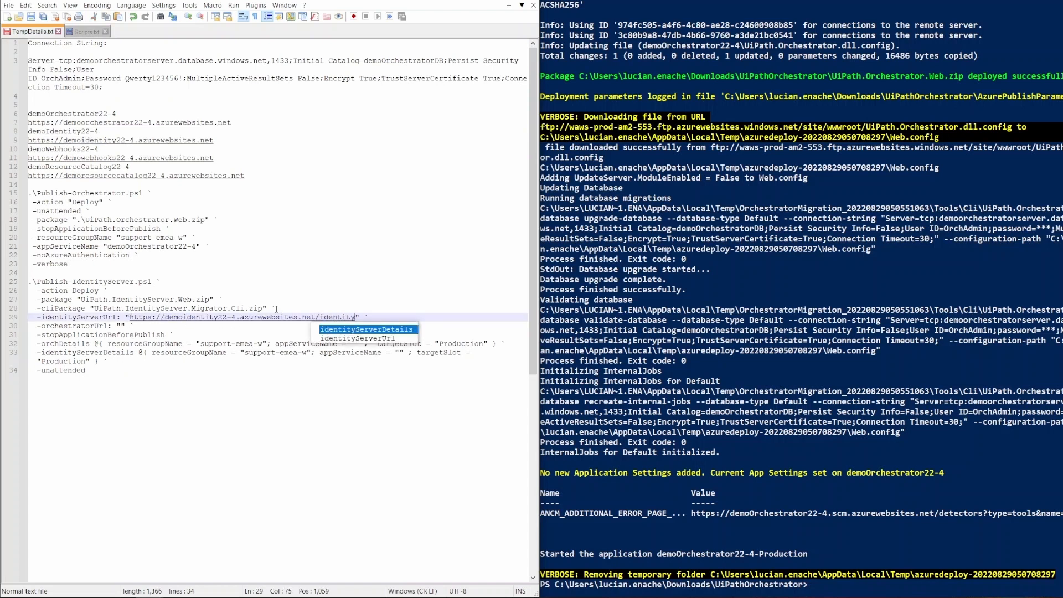
click(313, 283)
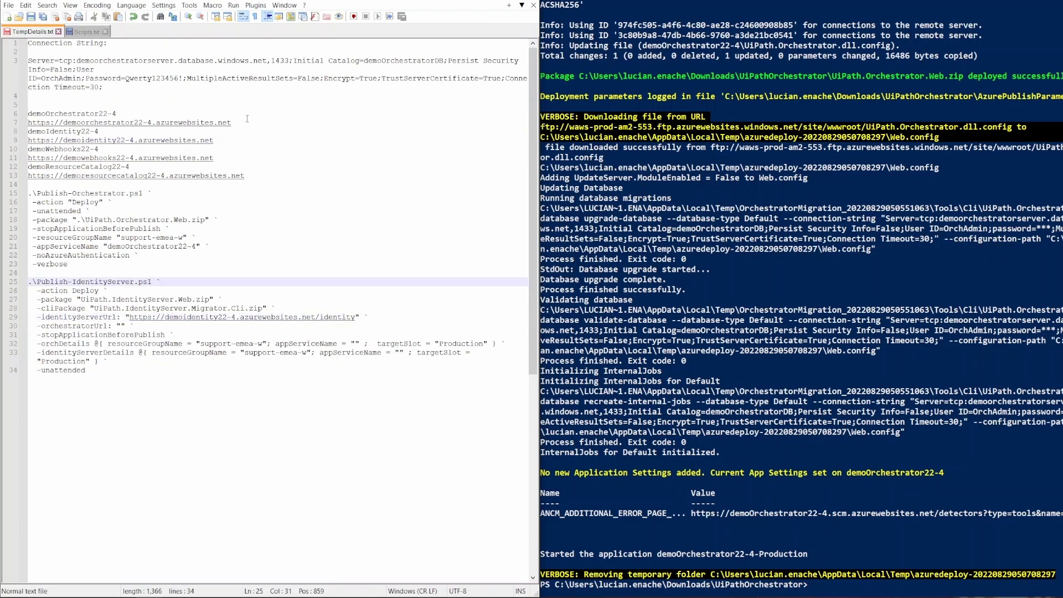
drag(247, 119, 15, 123)
key(ctrl+c)
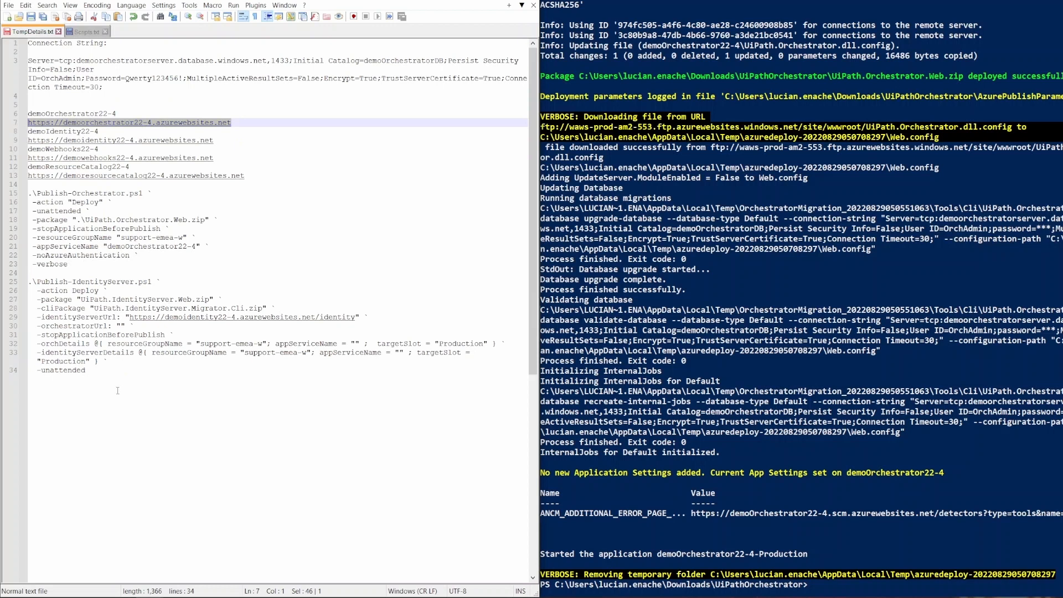
click(123, 326)
key(ctrl+v)
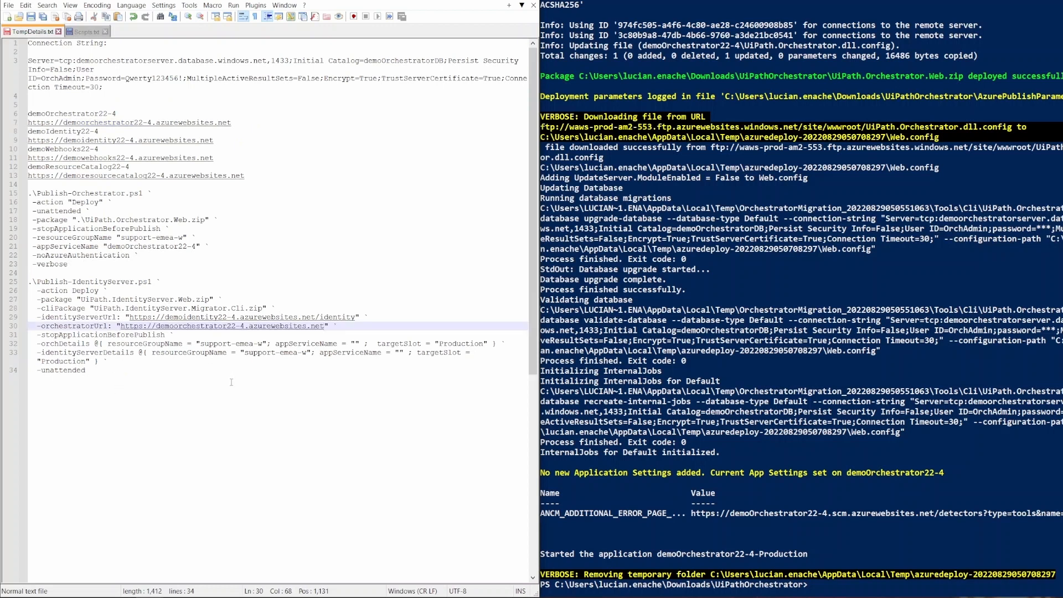
click(306, 382)
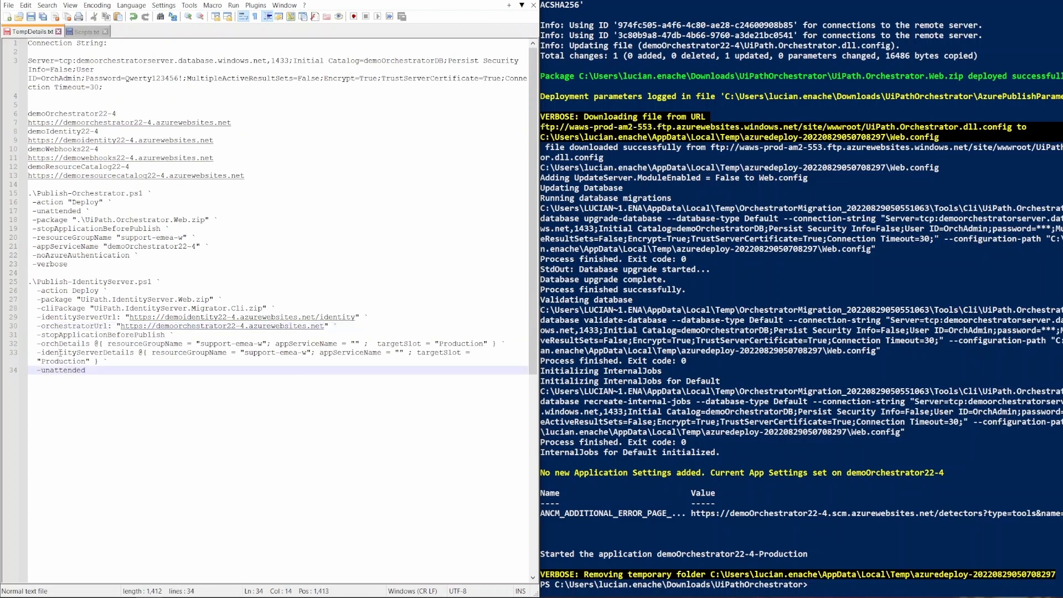
Step: Set the app service names to demoOrchestrator22-4 and demoIdentity22-4 in the Identity command
click(84, 344)
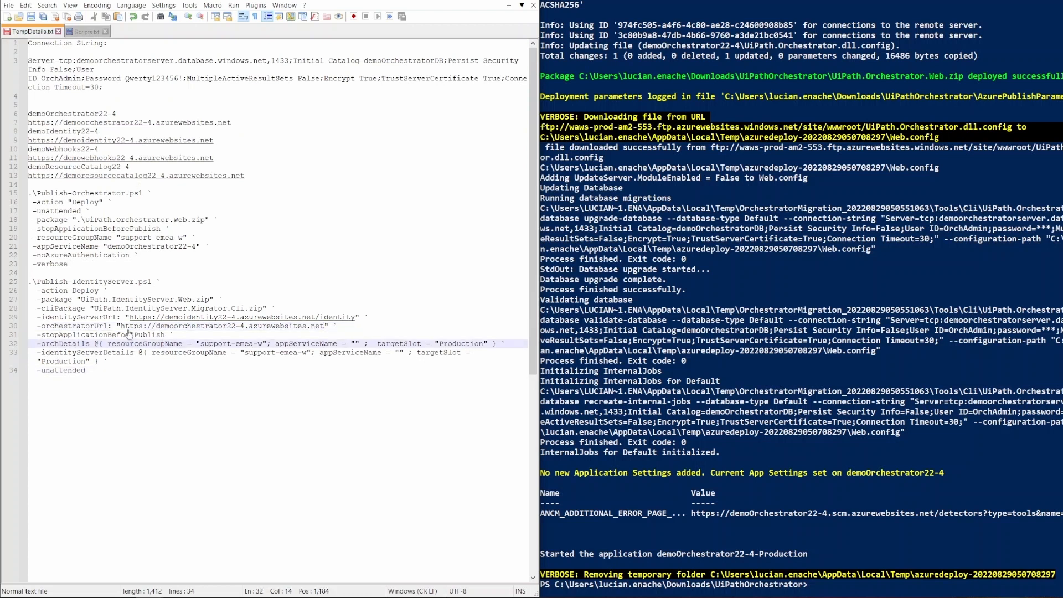
drag(121, 114, 28, 113)
key(ctrl+c)
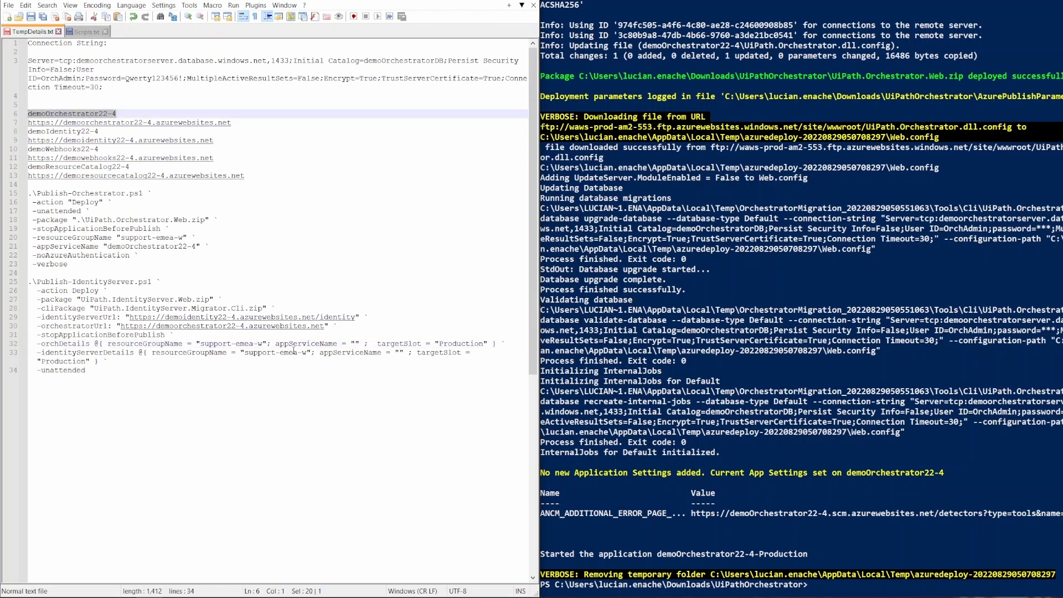
click(353, 344)
key(ctrl+v)
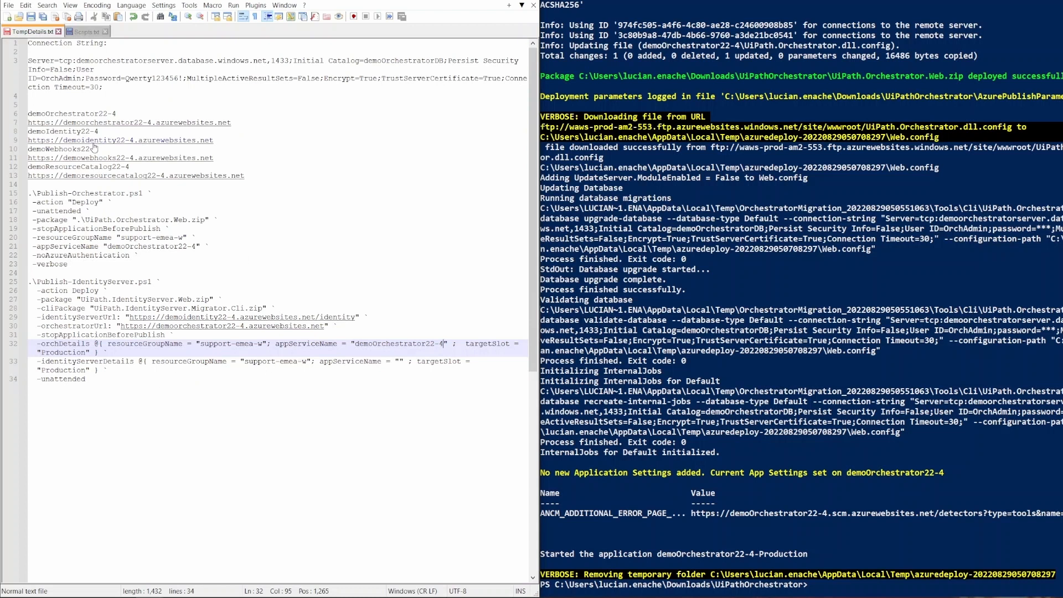
drag(99, 131, 28, 131)
key(ctrl+c)
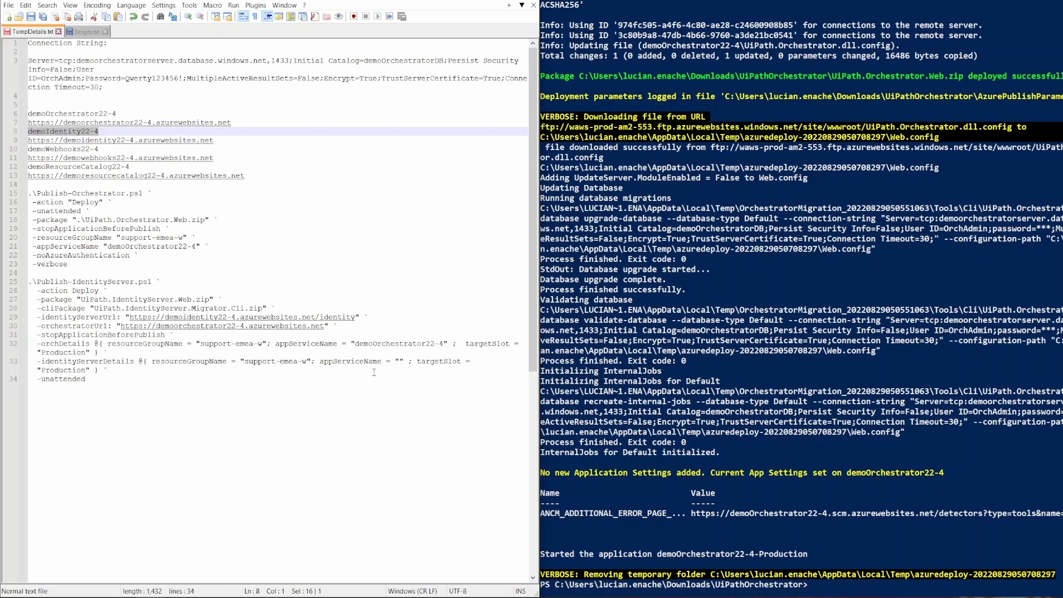
click(398, 361)
key(ctrl+v)
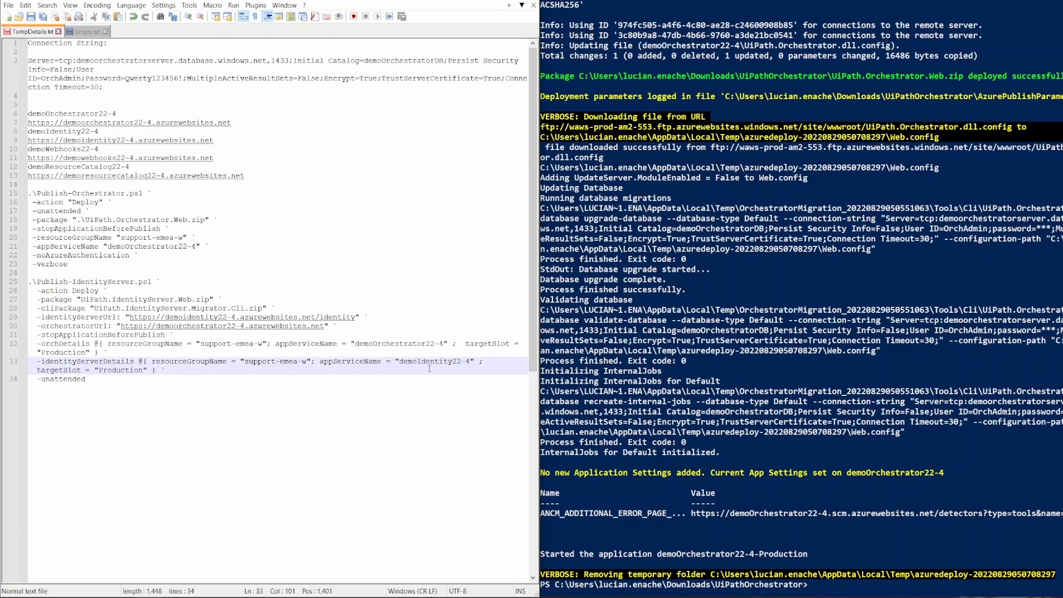
Step: Append -noAzureAuthentication to the Identity command and clear the PowerShell console with cls
click(166, 378)
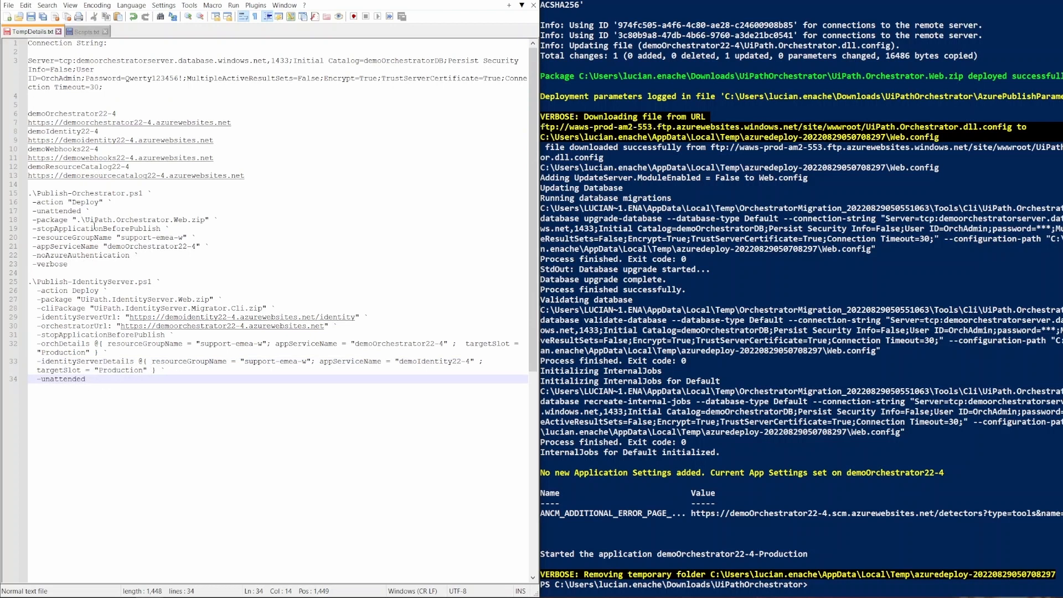
drag(138, 255, 3, 261)
key(ctrl+c)
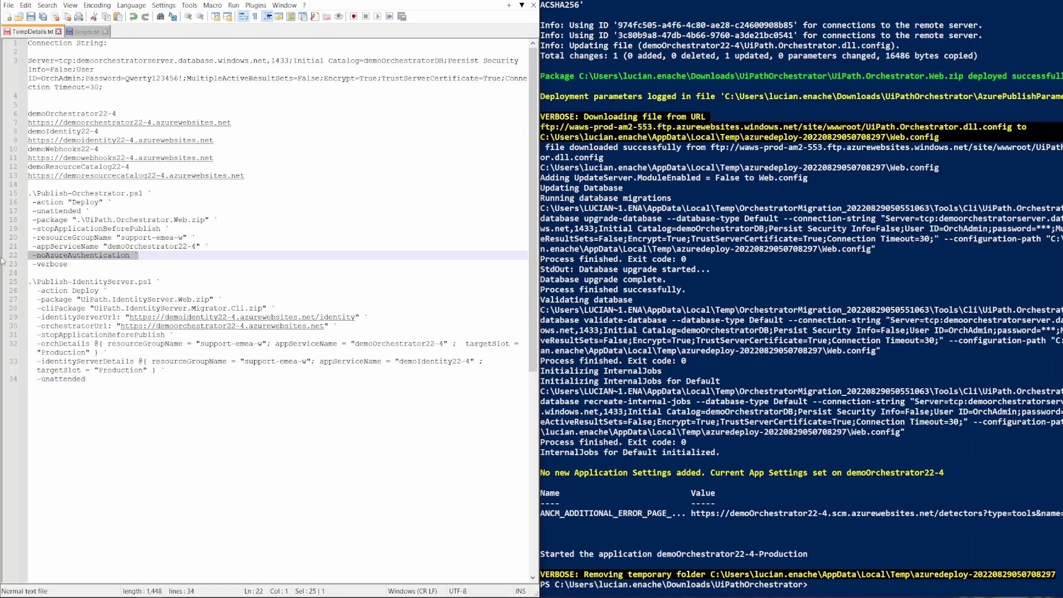
click(169, 370)
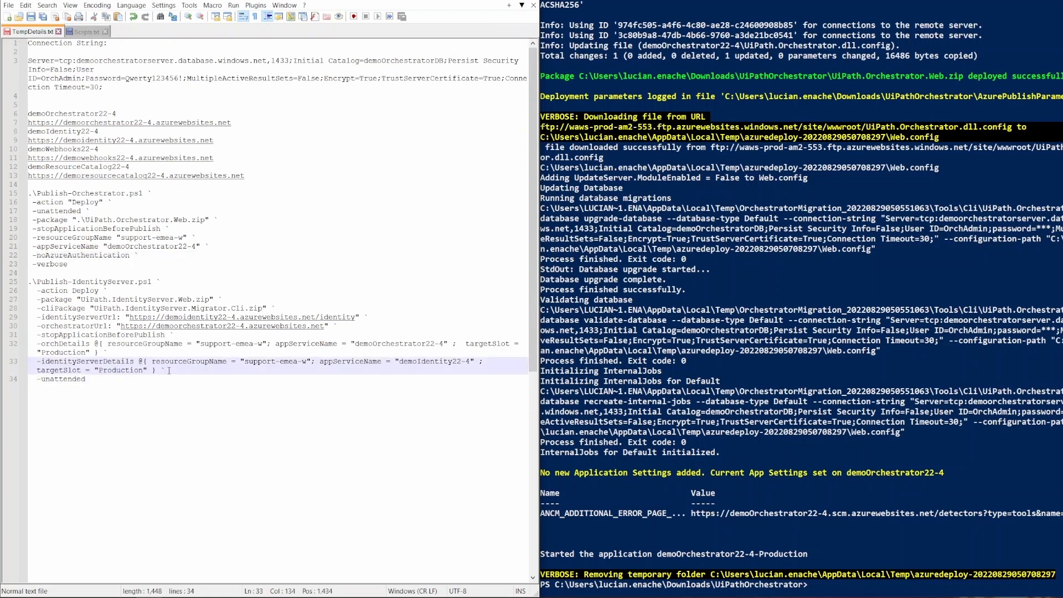
key(Return)
key(ctrl+v)
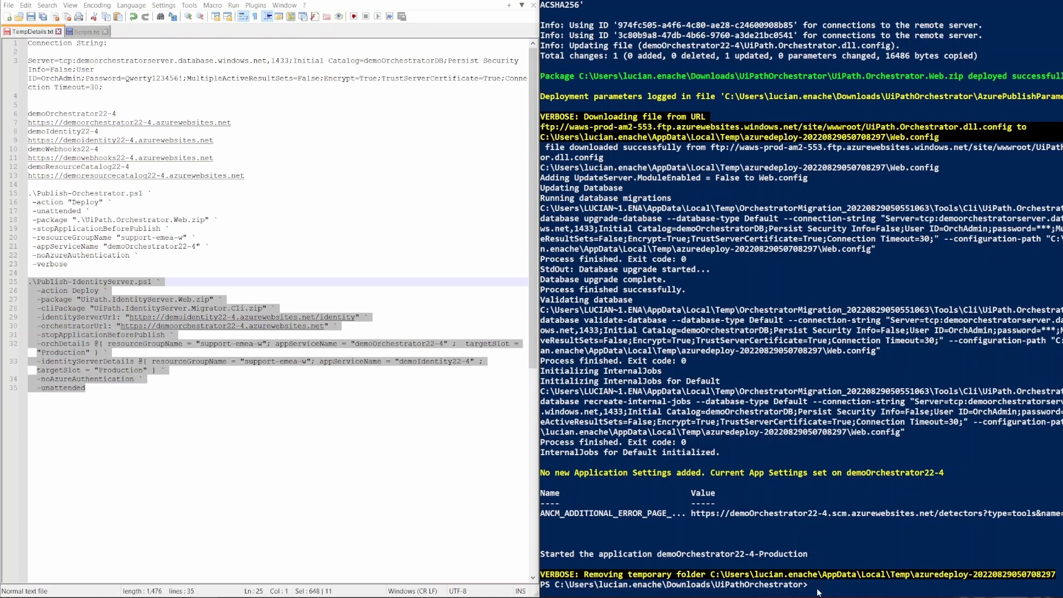
text(cls)
key(Return)
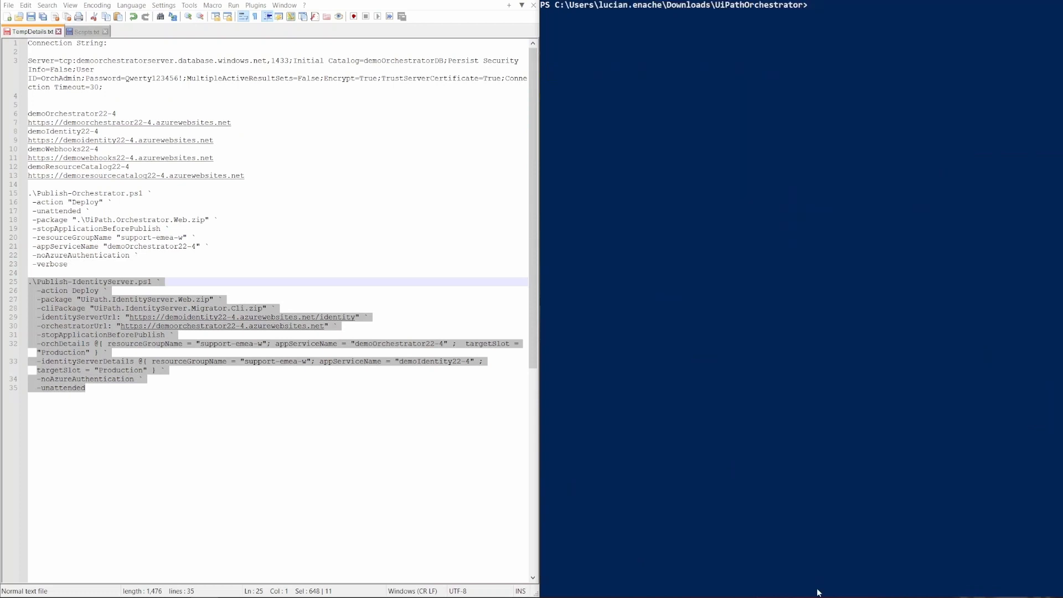
Step: Paste and run the Publish-IdentityServer command in PowerShell to deploy demoIdentity22-4
right_click(819, 592)
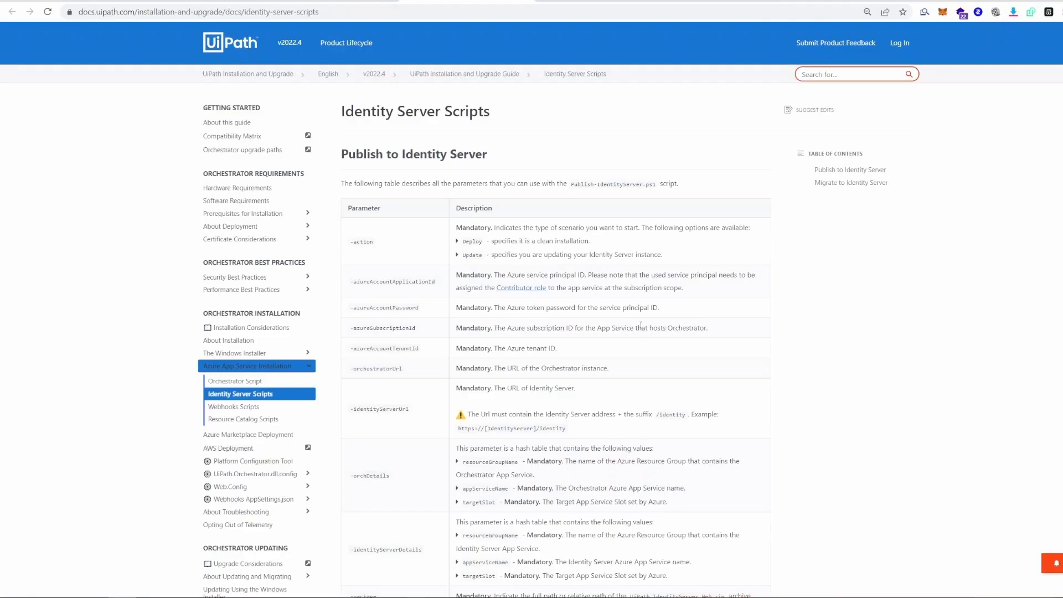
Step: Read the Identity Server post-publish steps and the Important callout warning
scroll(633, 296, down, 10)
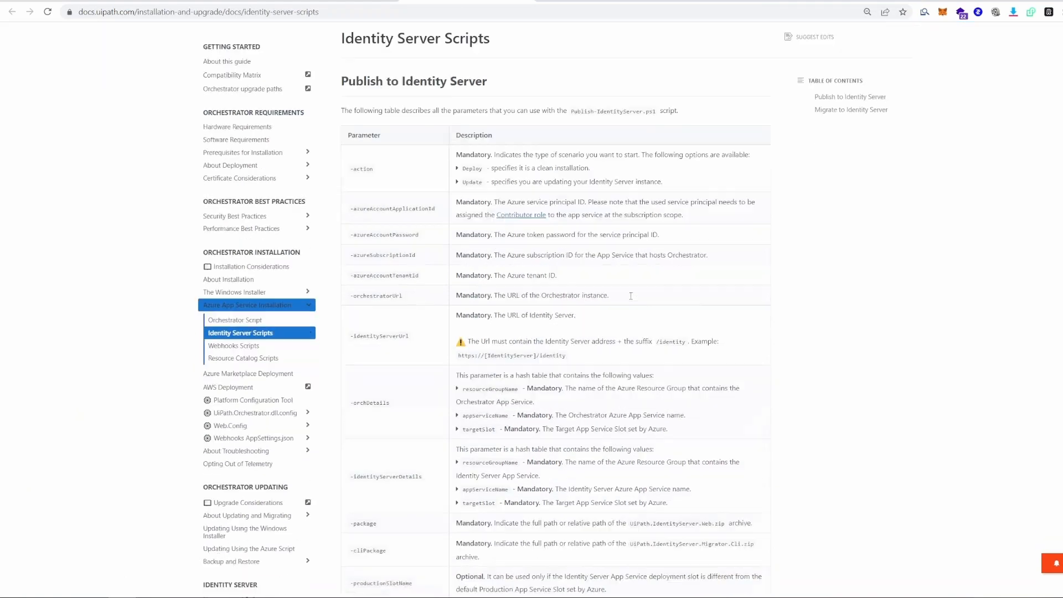
scroll(633, 296, down, 5)
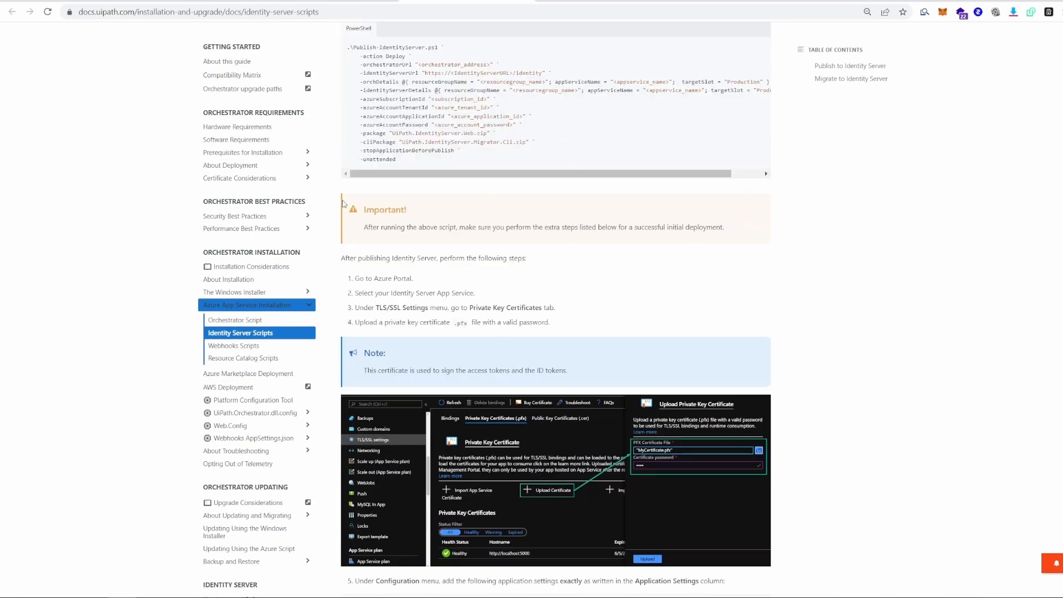
drag(363, 228, 715, 242)
click(457, 229)
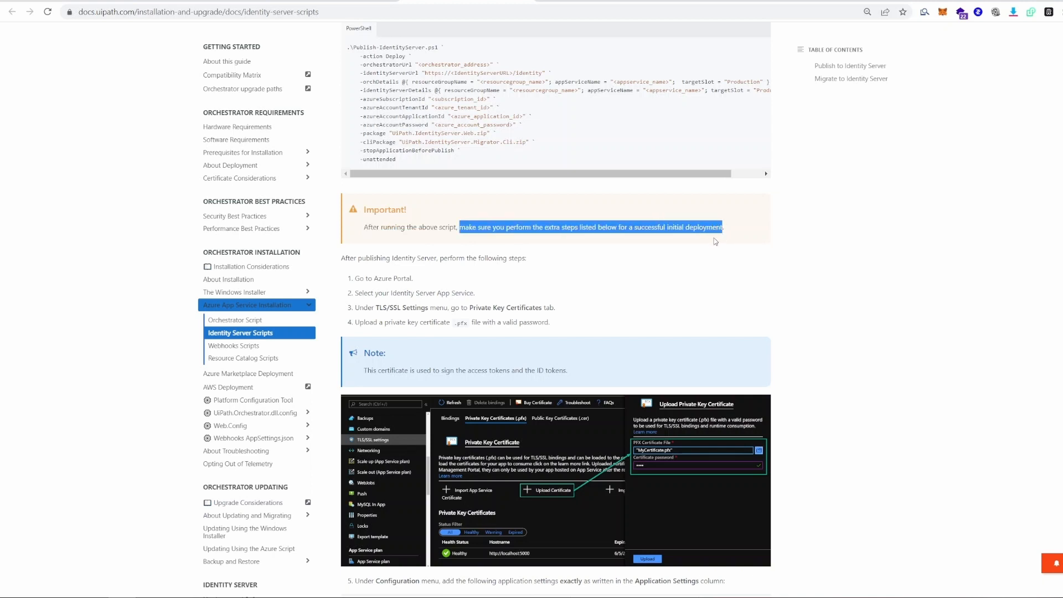
click(754, 267)
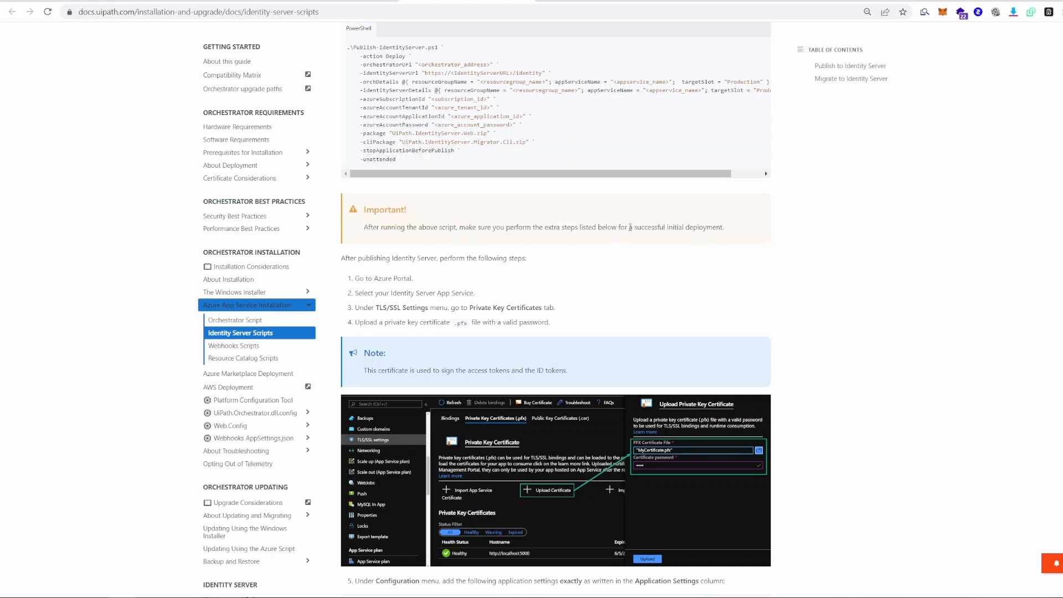
drag(619, 228, 738, 231)
click(780, 262)
scroll(759, 251, down, 2)
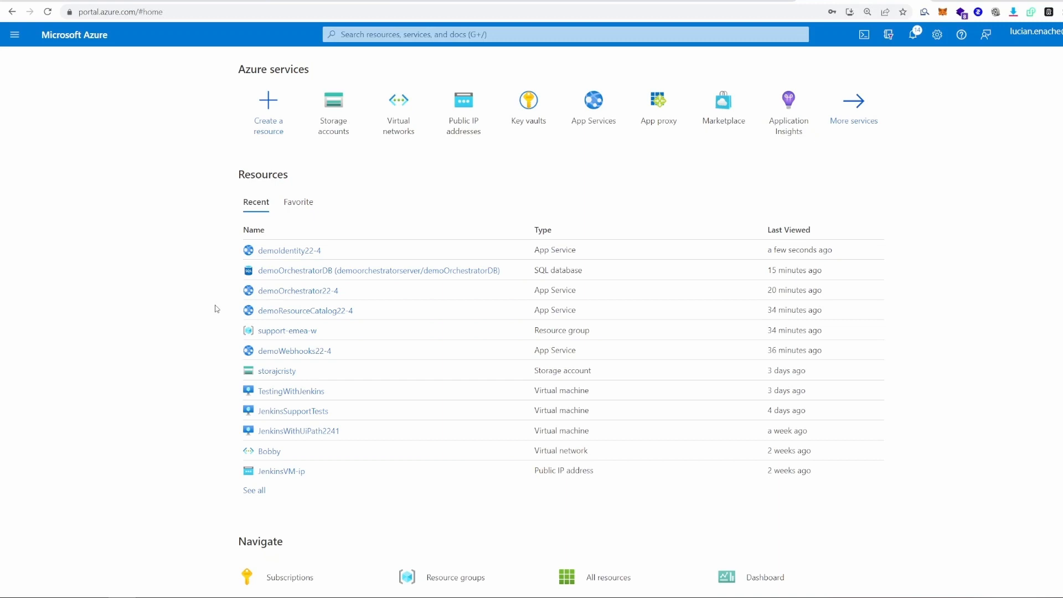
Step: Open the empty Private Key Certificates (.pfx) list in demoIdentity22-4's TLS/SSL settings
click(271, 250)
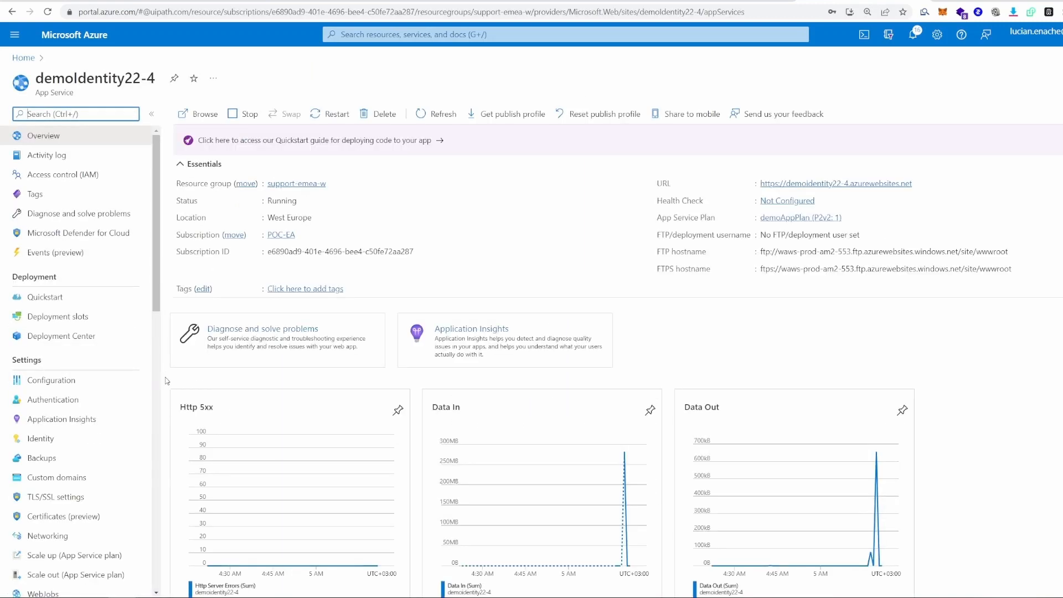
click(92, 497)
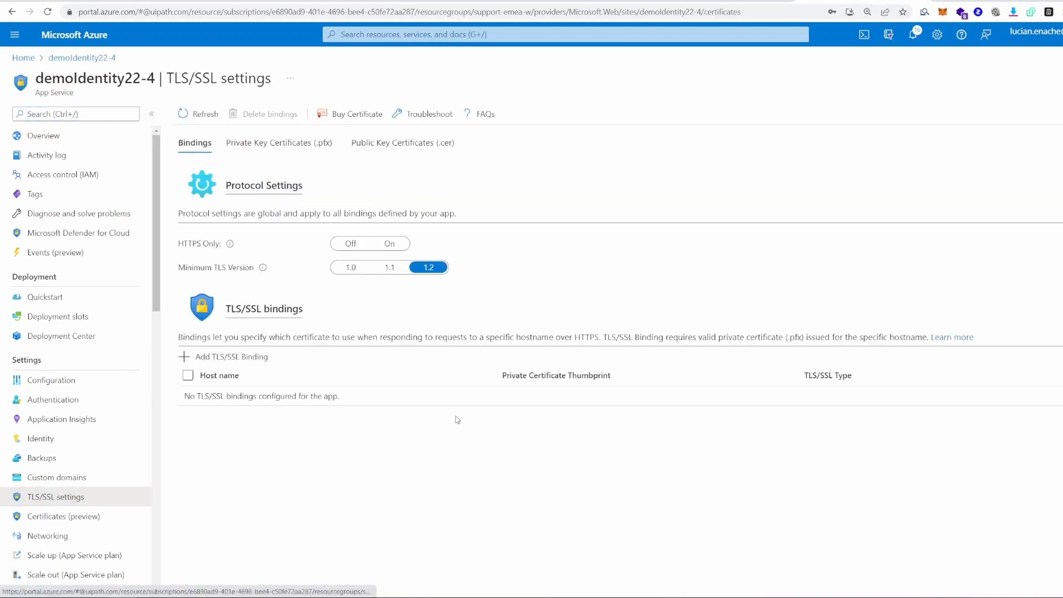
click(262, 148)
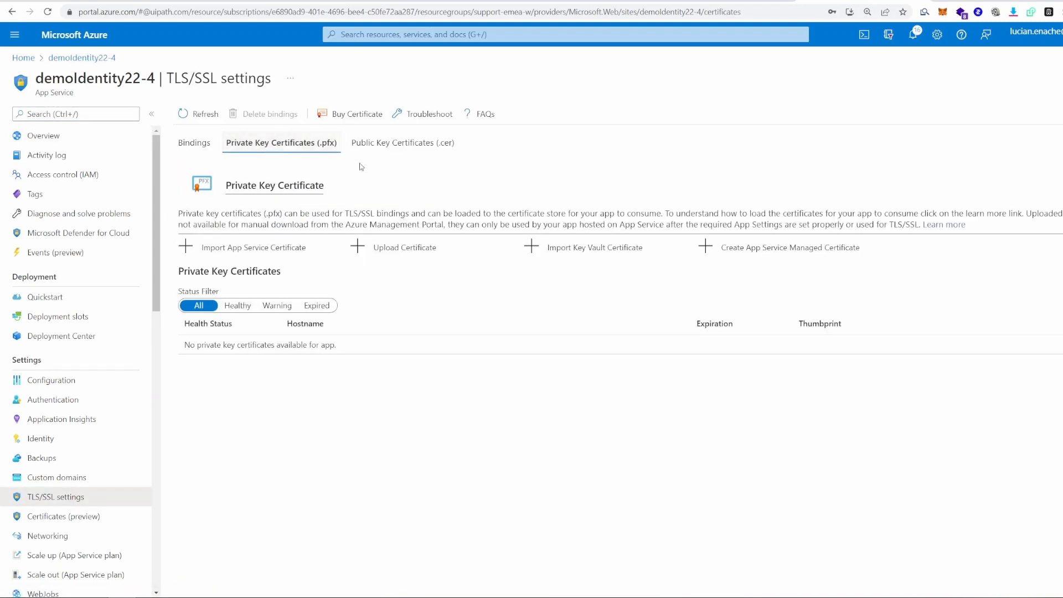
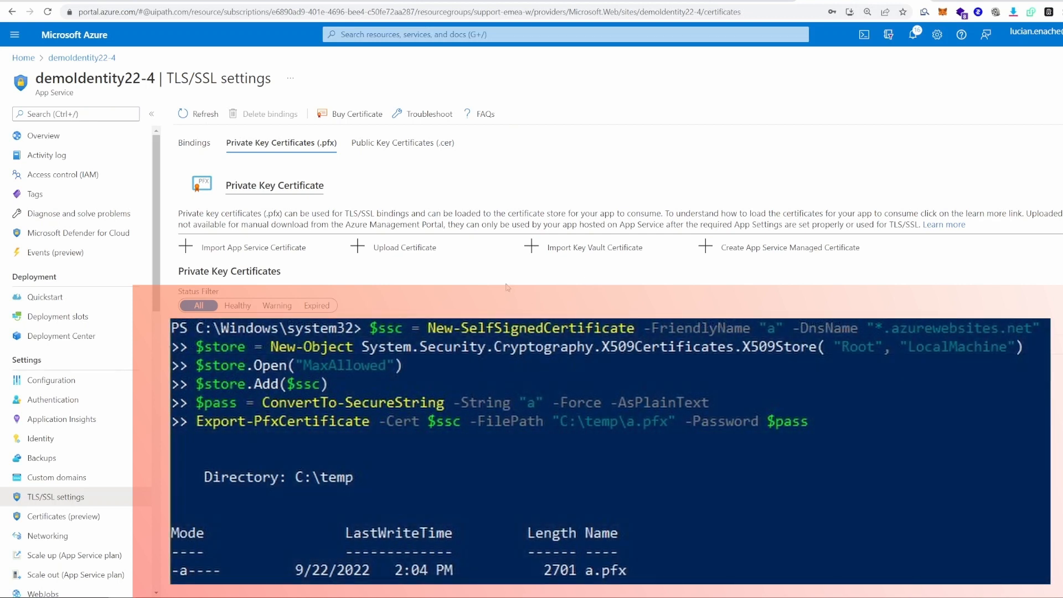
Step: Upload a.pfx as a private key certificate to demoIdentity22-4, entering its password
click(401, 253)
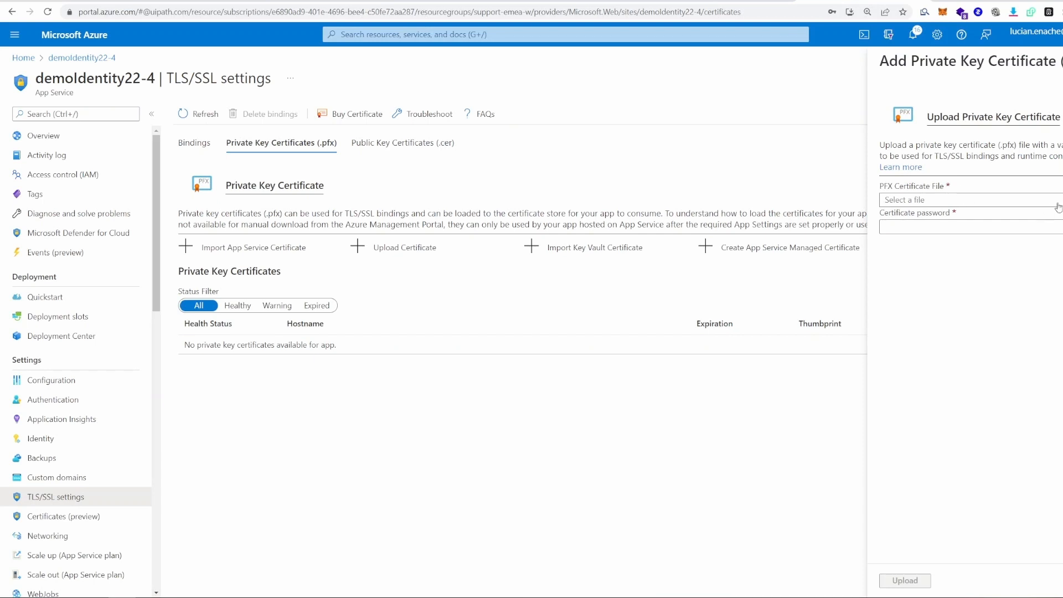
click(914, 200)
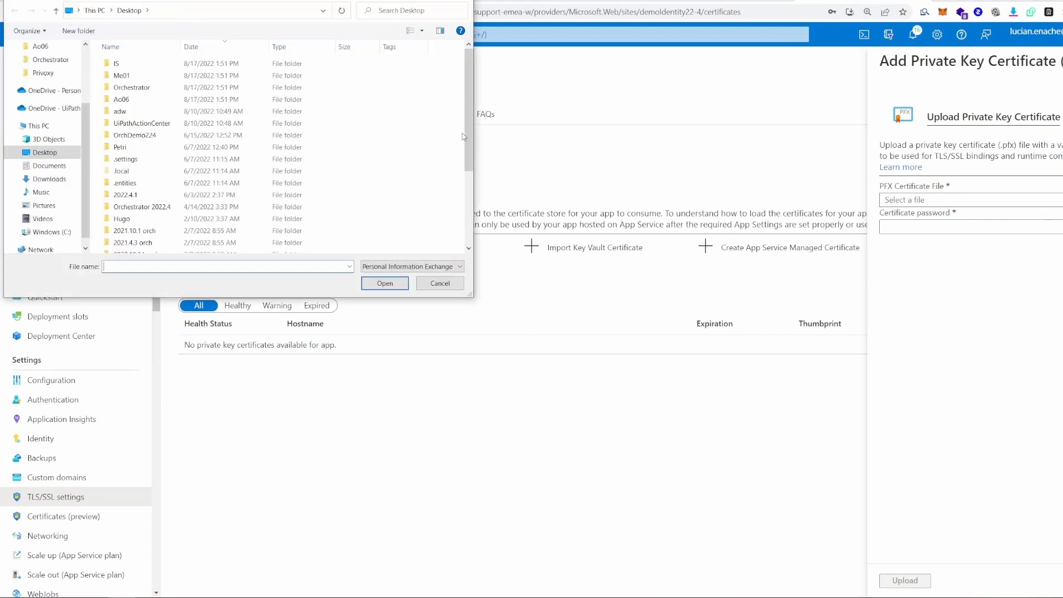
text(a)
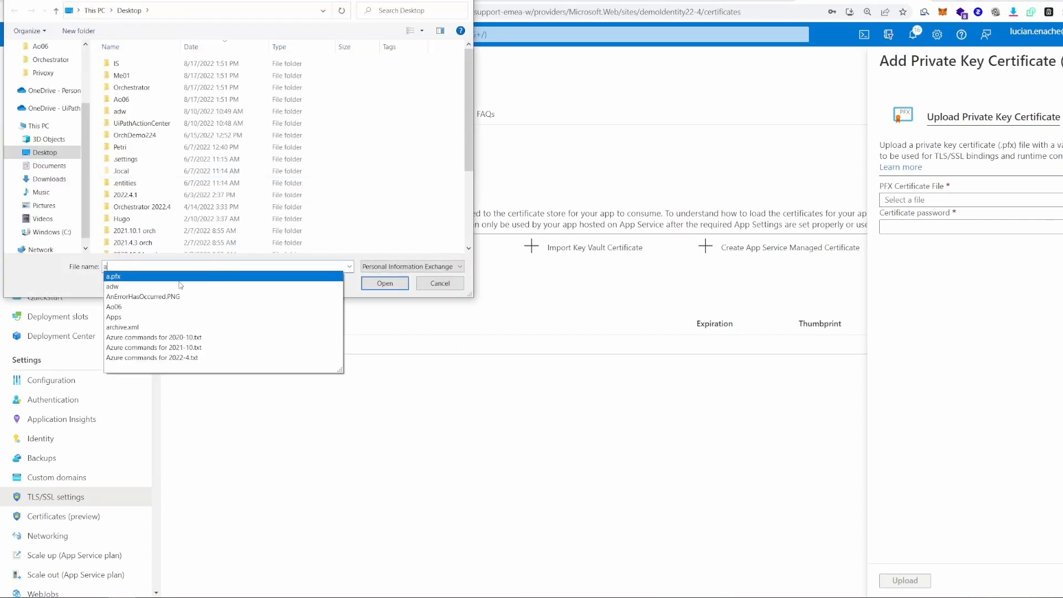
click(157, 276)
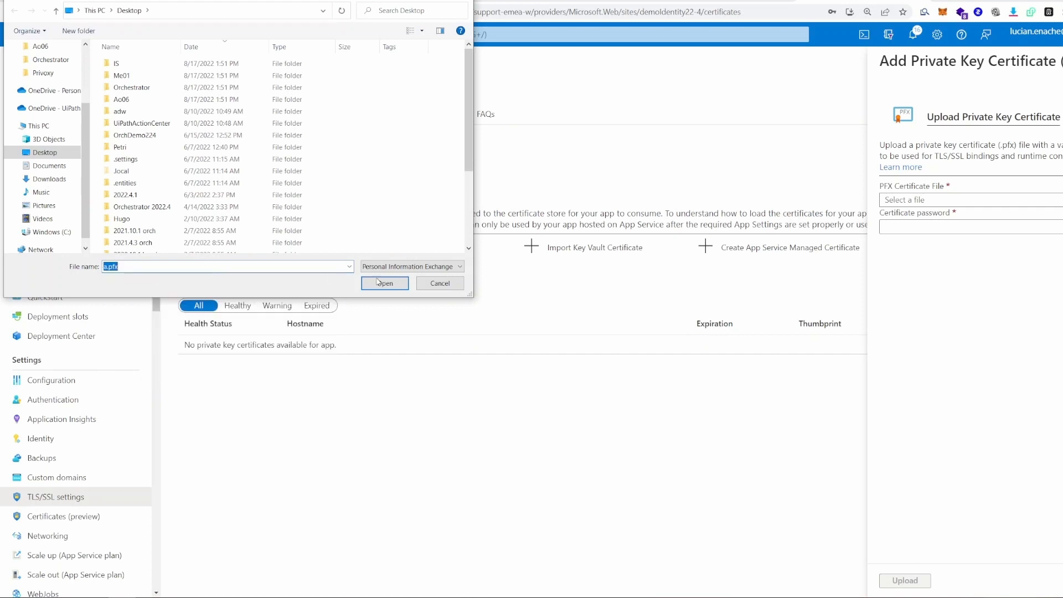
click(385, 283)
click(910, 230)
text(a)
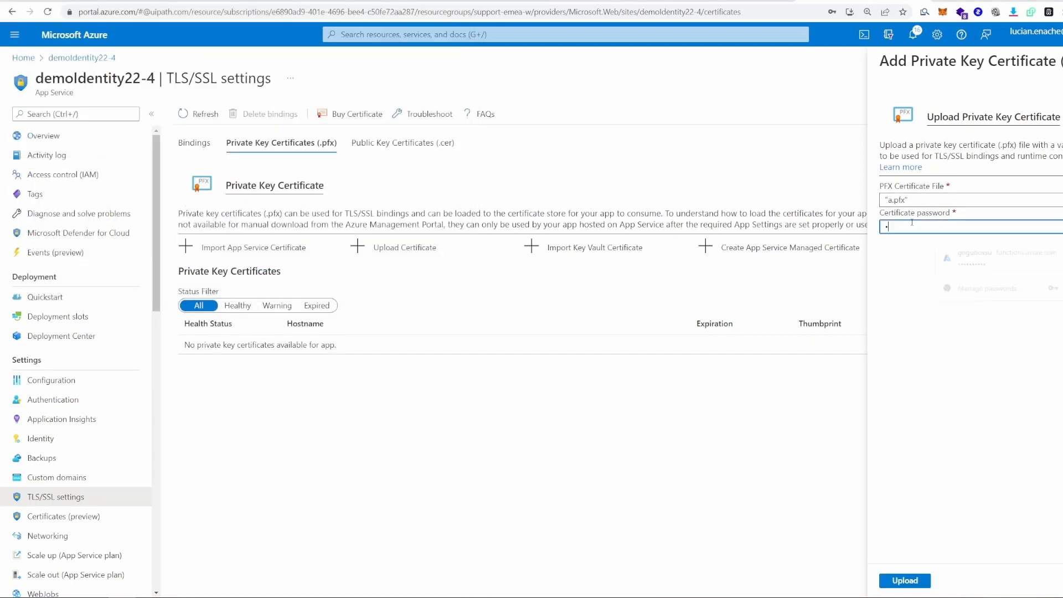
click(891, 583)
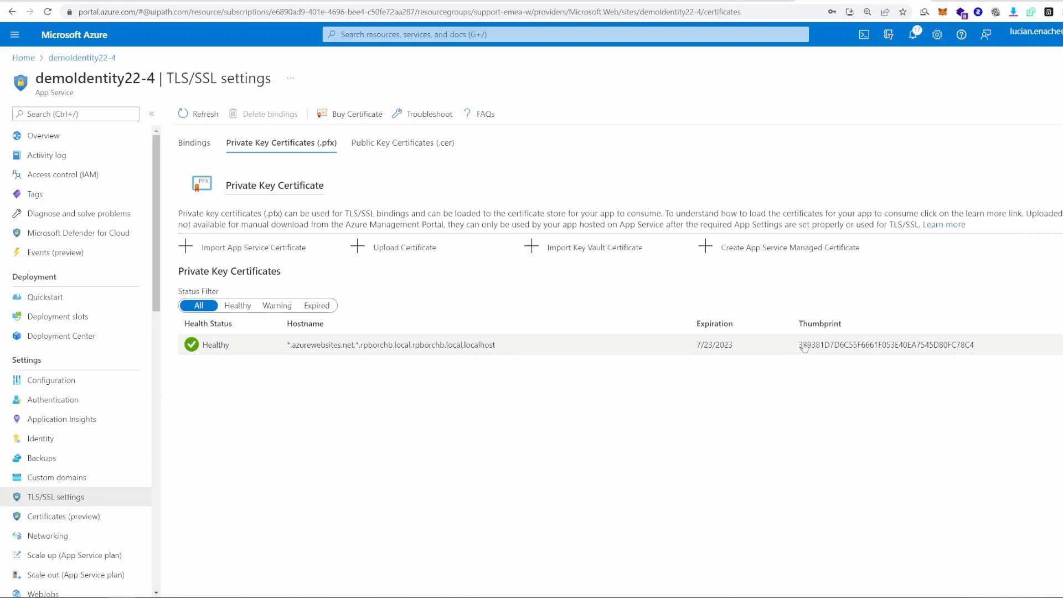
Step: Copy the new certificate's thumbprint onto a new line in the notes, then go to Configuration
drag(803, 347, 992, 352)
key(ctrl+c)
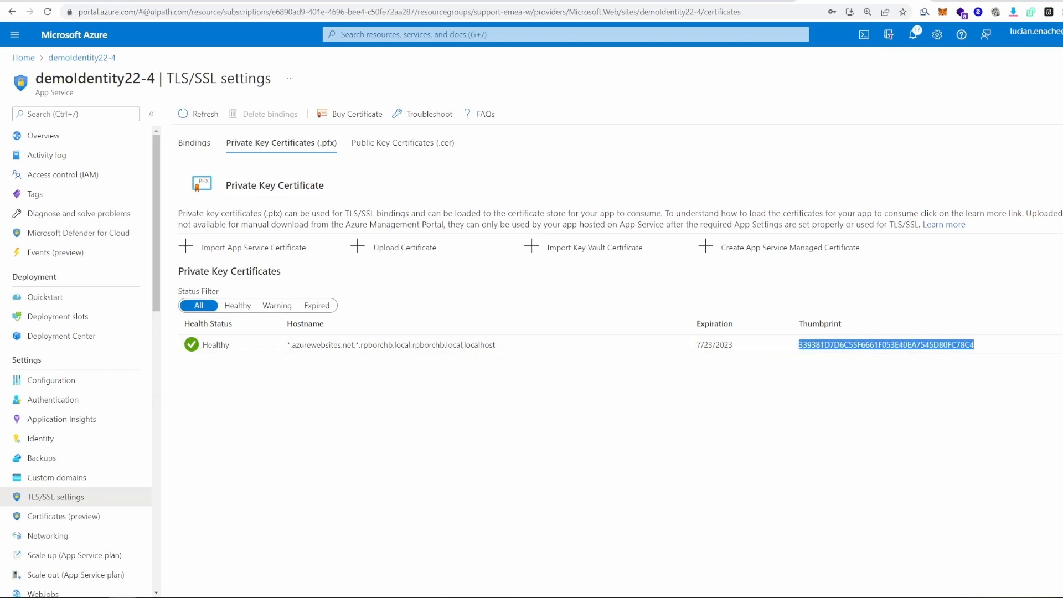
key(alt+Tab)
click(143, 98)
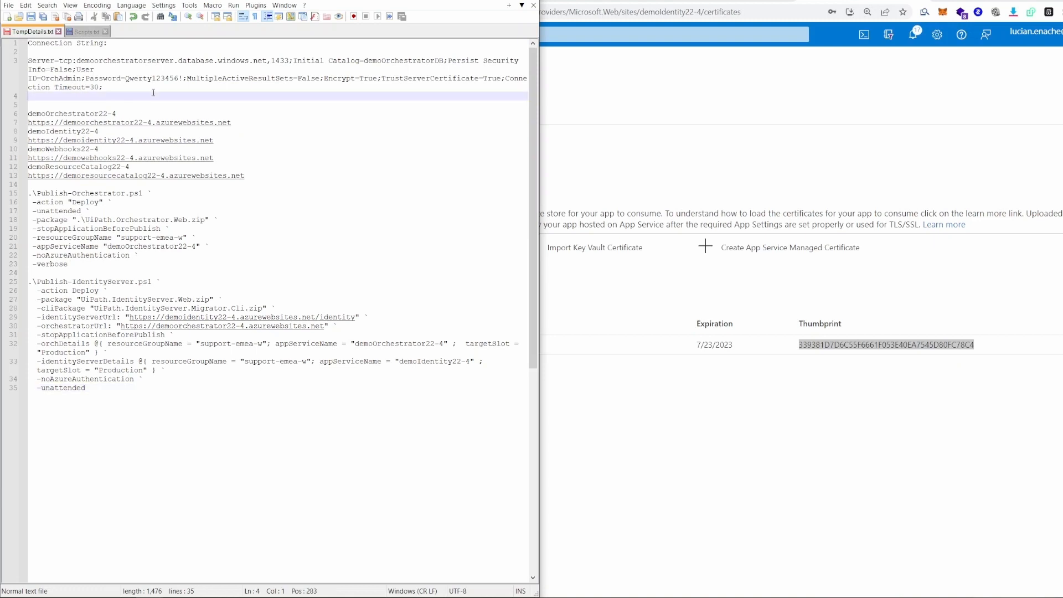
key(Return)
key(ctrl+v)
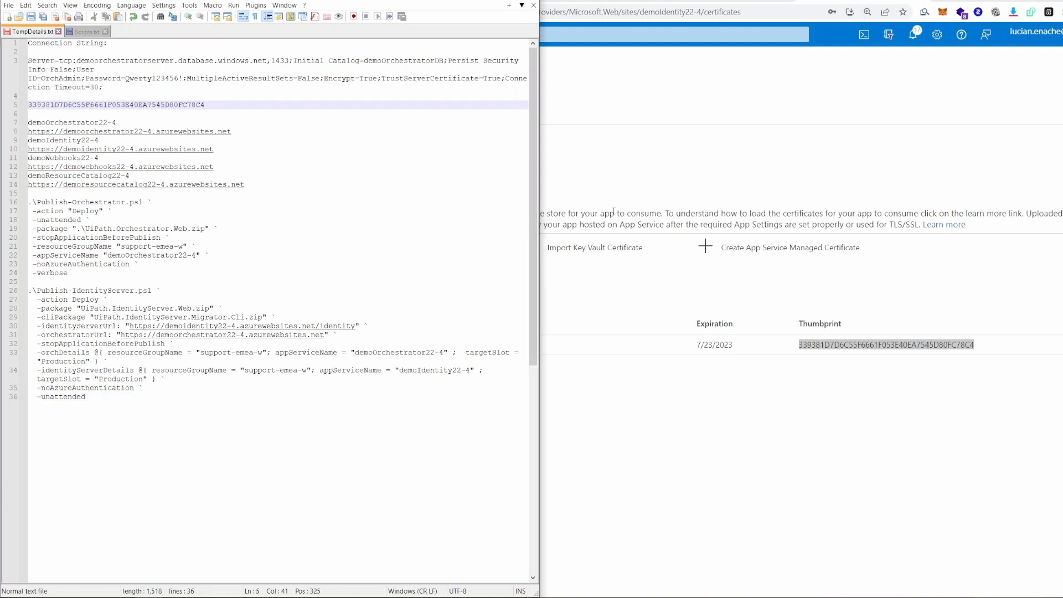
click(641, 179)
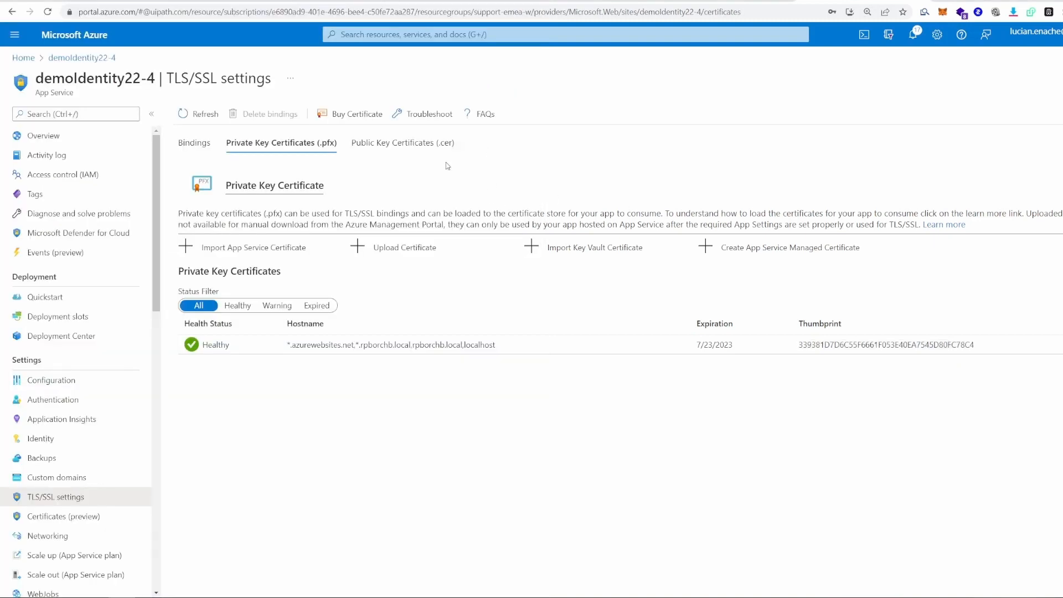
click(82, 381)
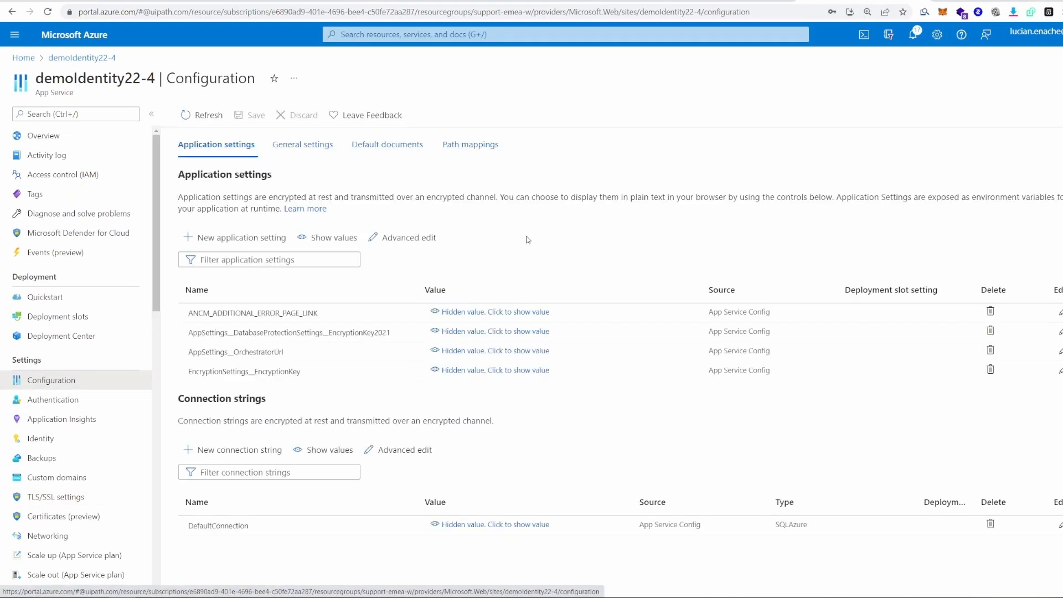
Step: Start a new application setting whose name is copied from the Identity Server docs
click(262, 242)
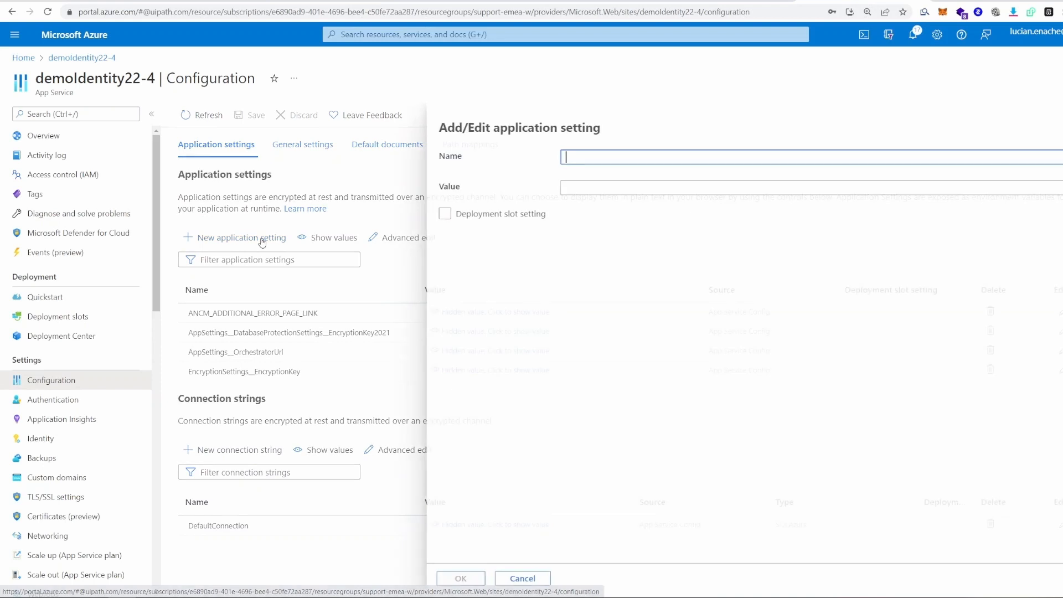
click(476, 1)
scroll(563, 398, down, 4)
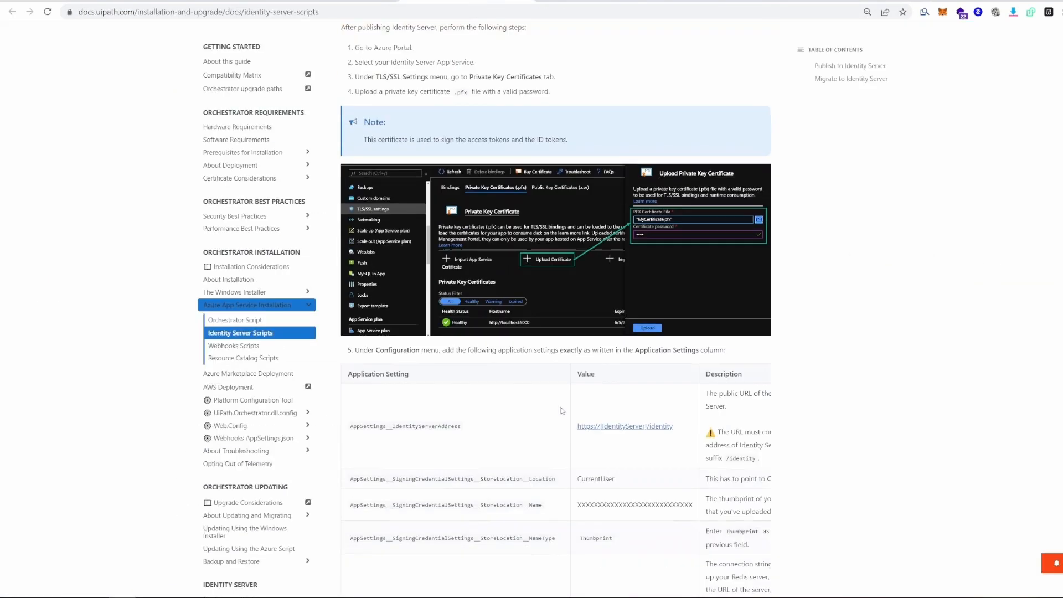
drag(465, 272, 350, 272)
key(ctrl+c)
click(830, 1)
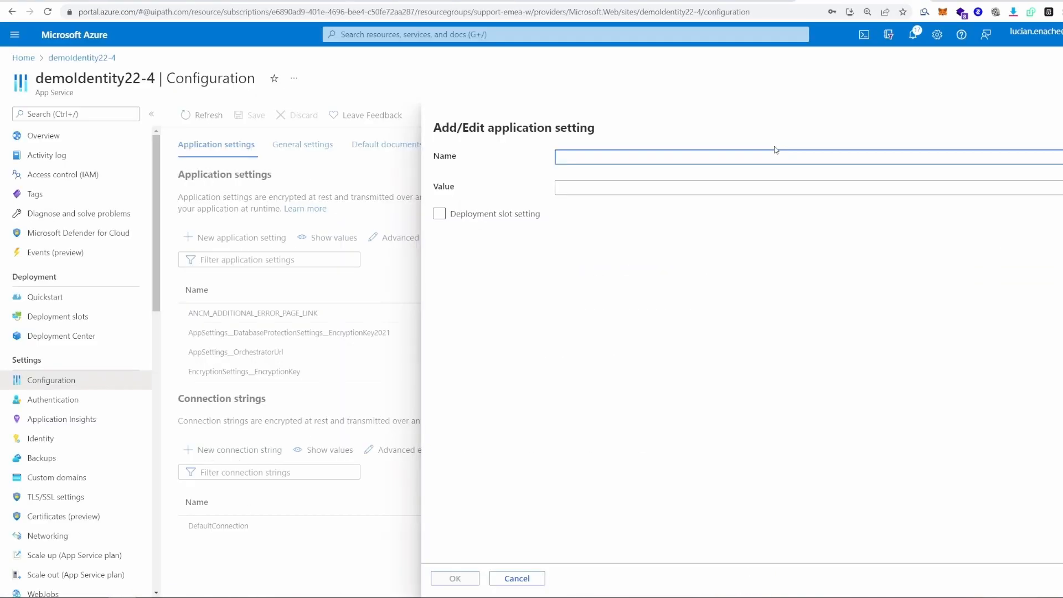
click(769, 158)
key(ctrl+v)
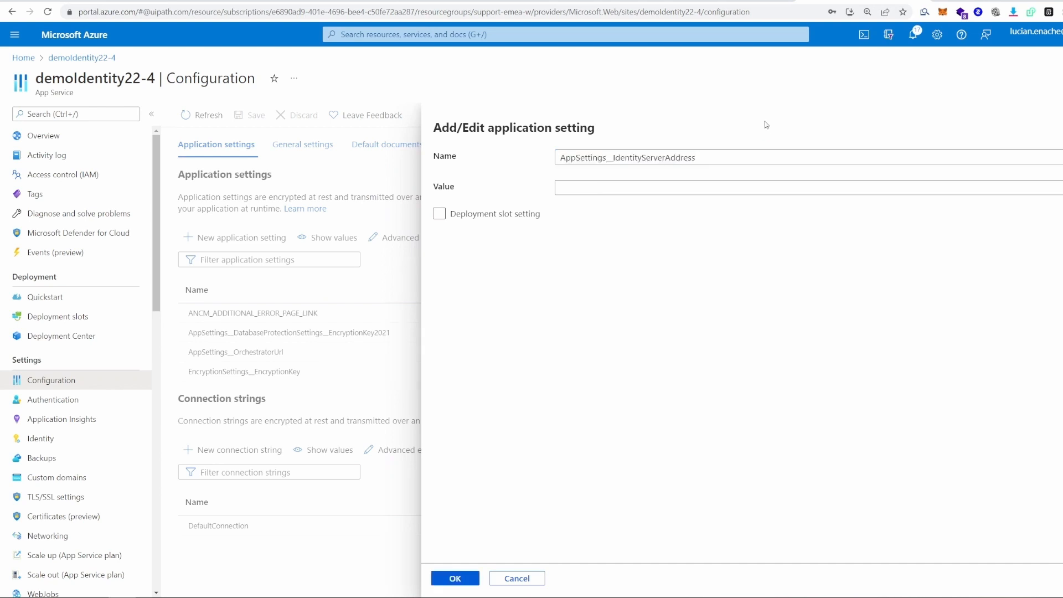
click(449, 2)
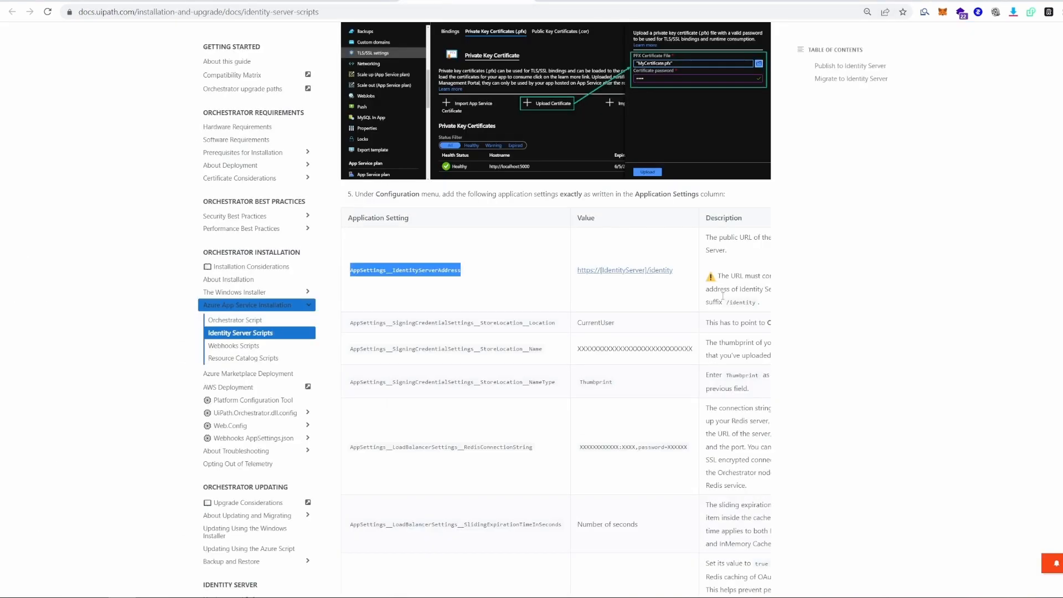
drag(725, 237, 835, 240)
click(740, 263)
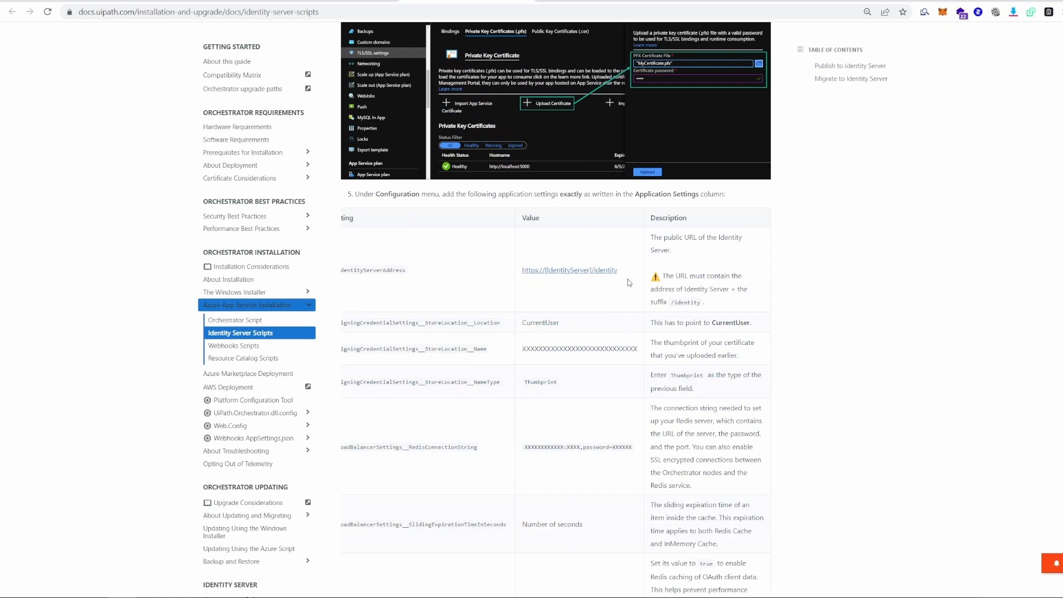
click(884, 2)
Step: Set the StoreLocation Location value to CurrentUser without leading whitespace and save it
mouse_move(148, 596)
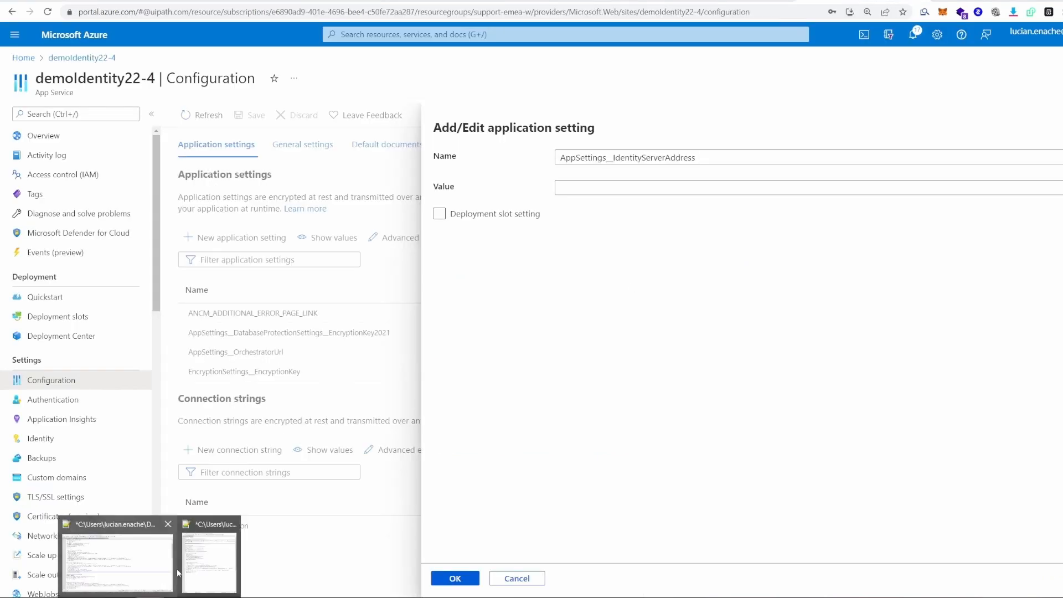
click(204, 554)
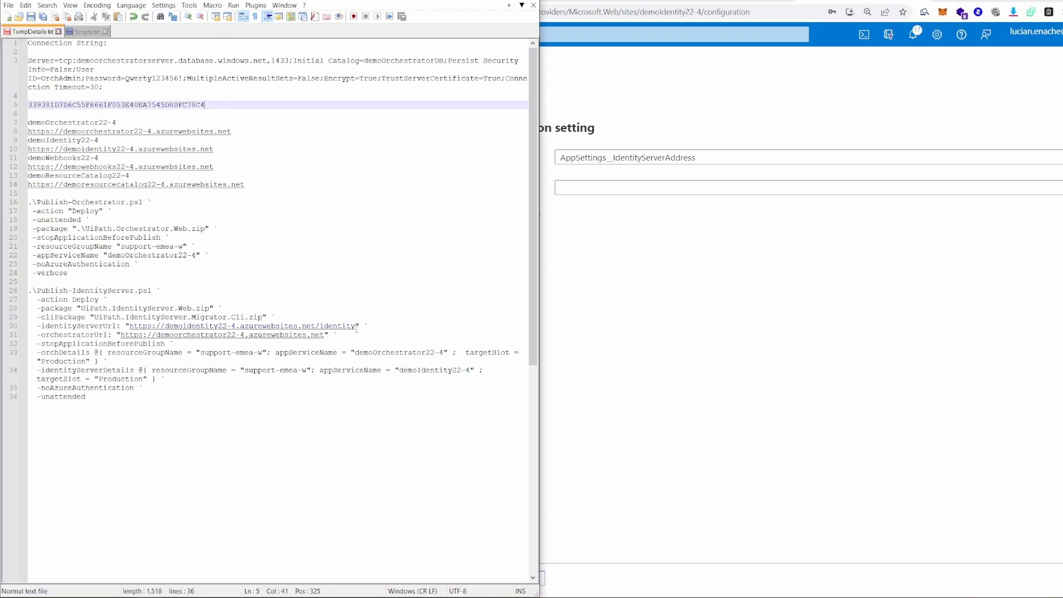
drag(356, 327, 198, 327)
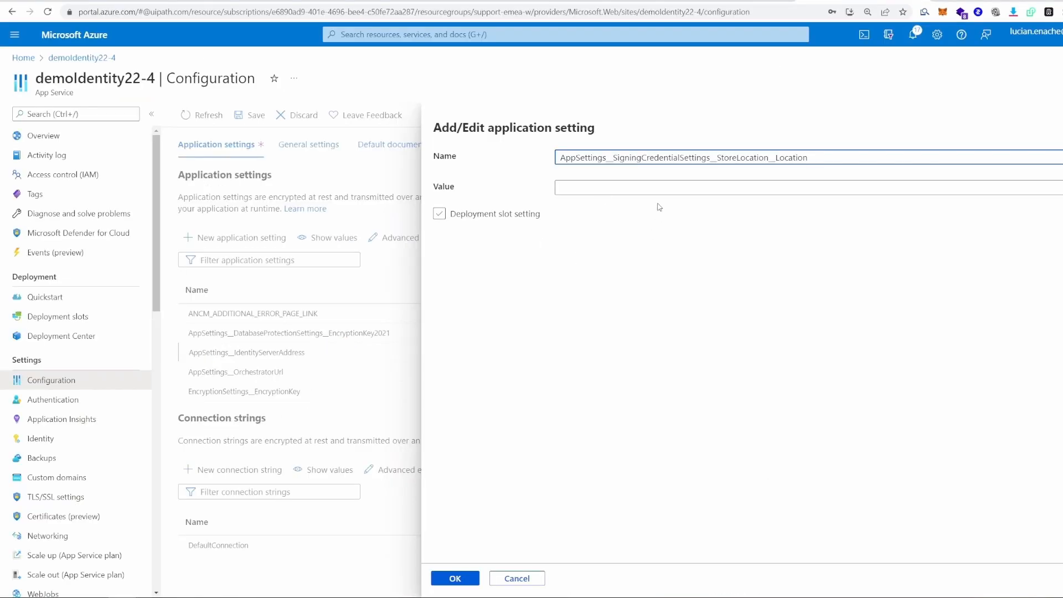
click(658, 187)
text(CurrentUser)
drag(581, 187, 566, 194)
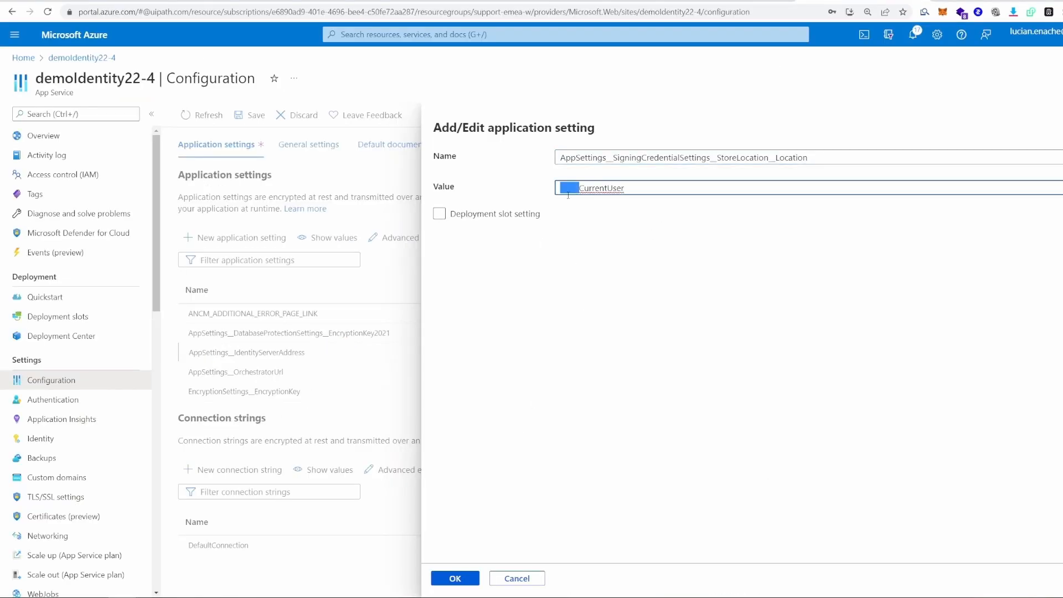
key(BackSpace)
click(455, 579)
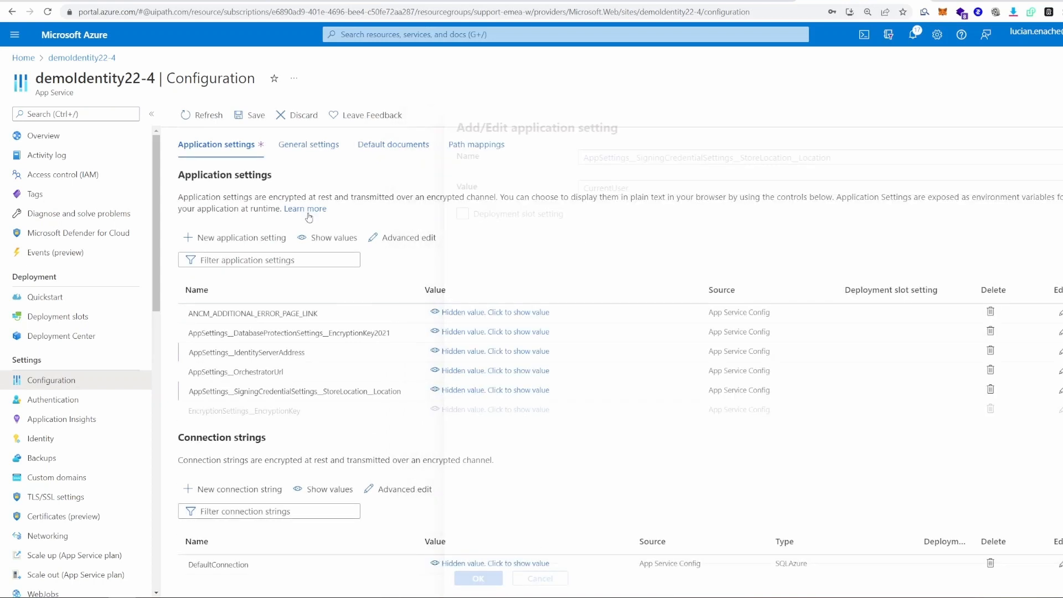
Step: Add the StoreLocation Name setting with the certificate thumbprint as its value
click(223, 240)
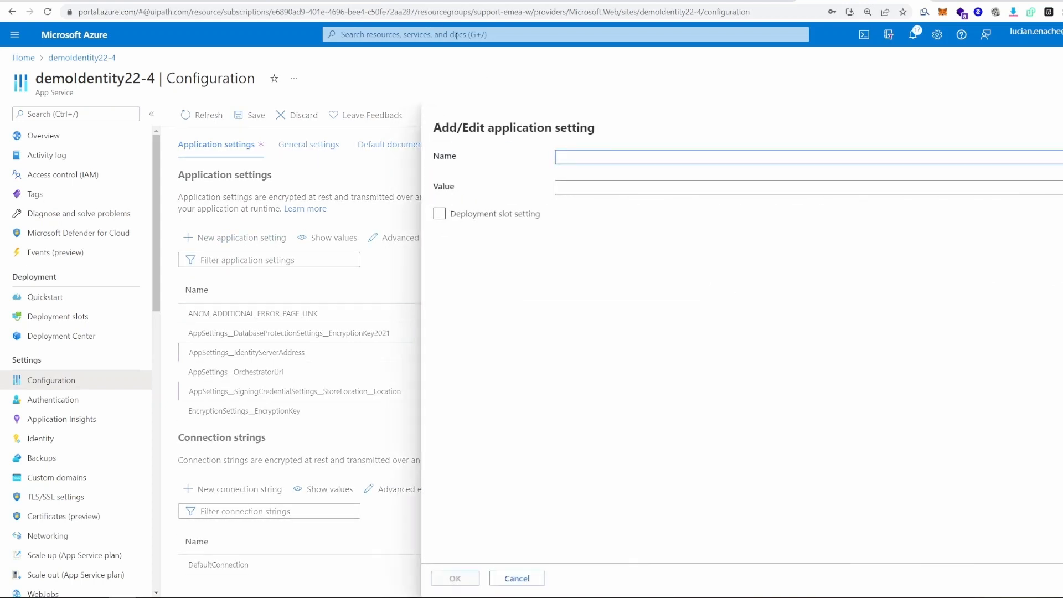
key(alt+Tab)
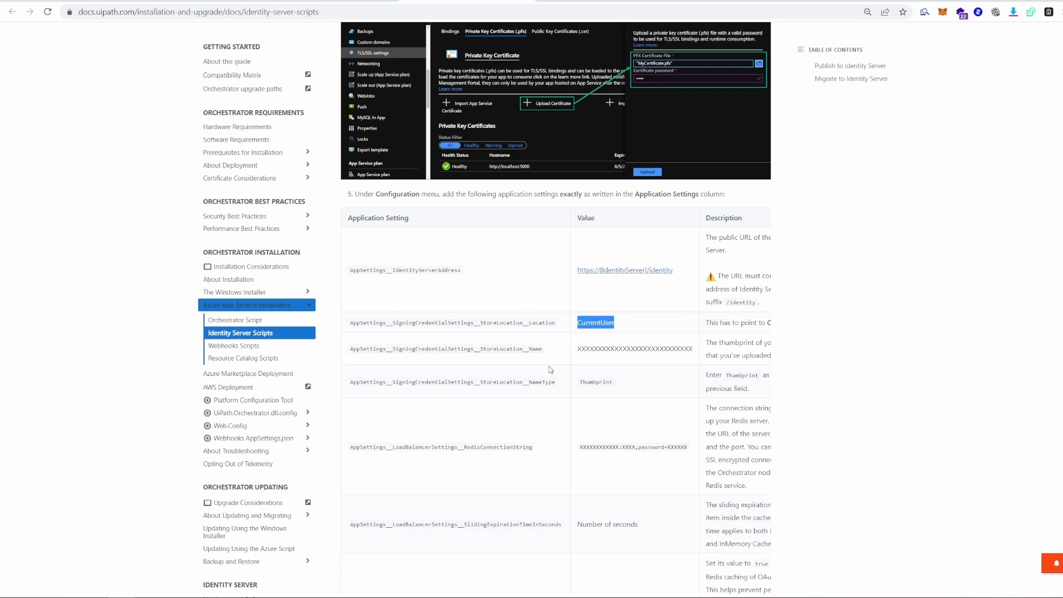
drag(542, 350, 349, 352)
key(ctrl+c)
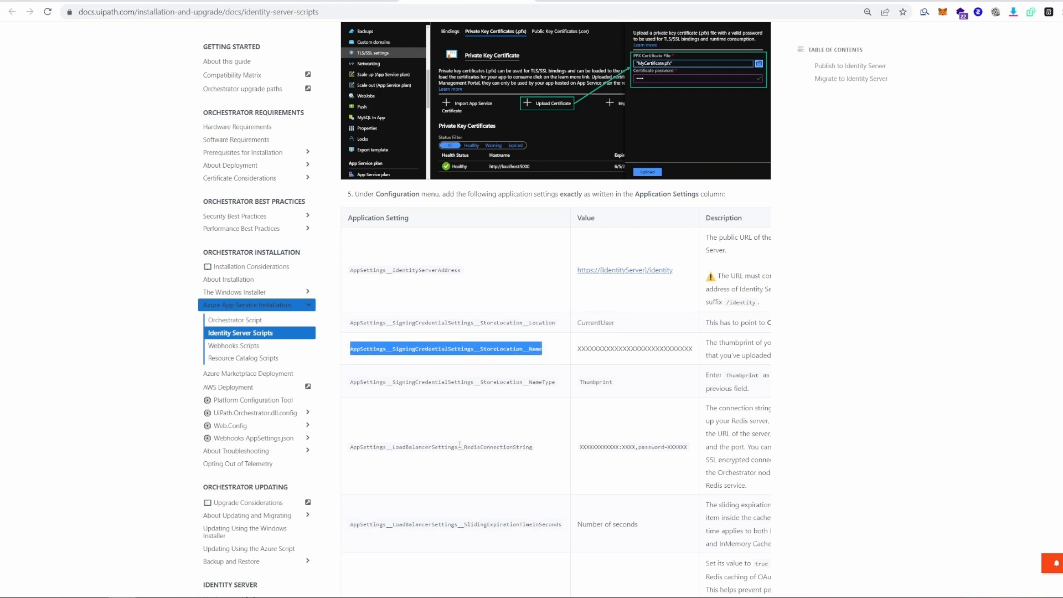
key(alt+Tab)
key(ctrl+v)
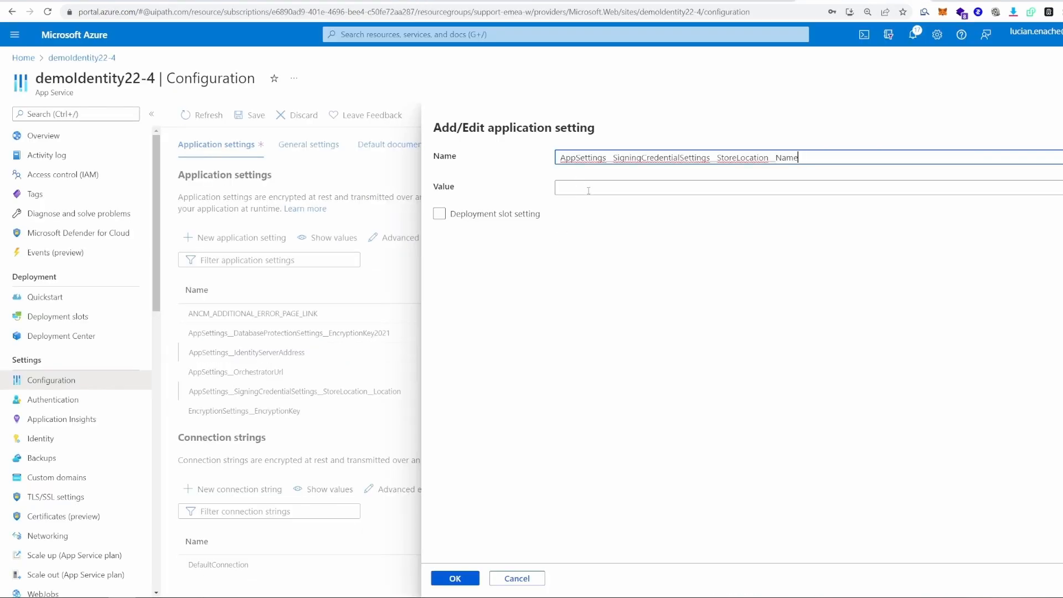
click(588, 189)
key(super+v)
scroll(615, 310, down, 2)
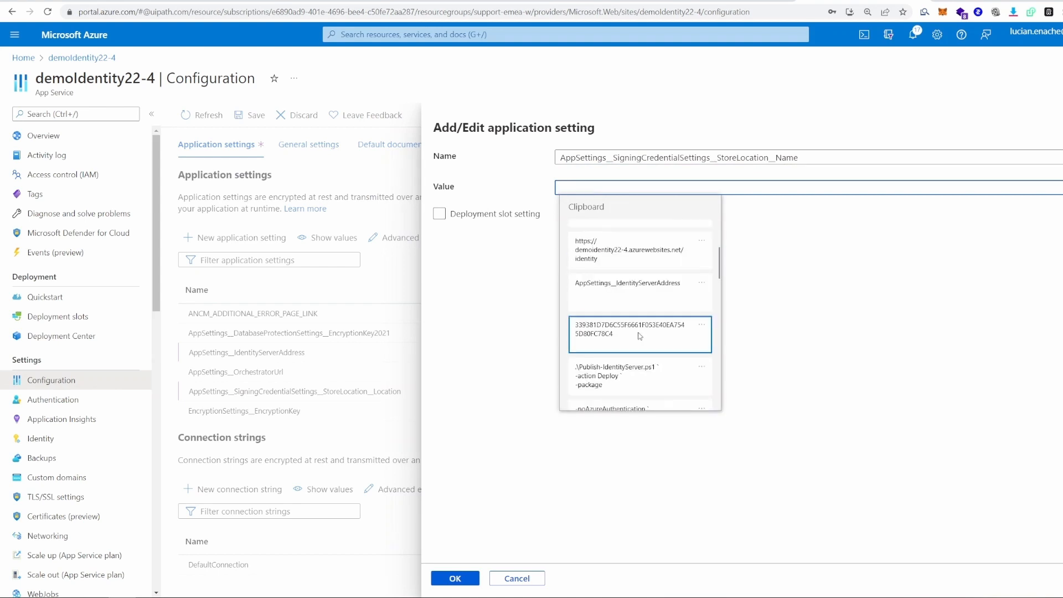
click(614, 332)
click(463, 582)
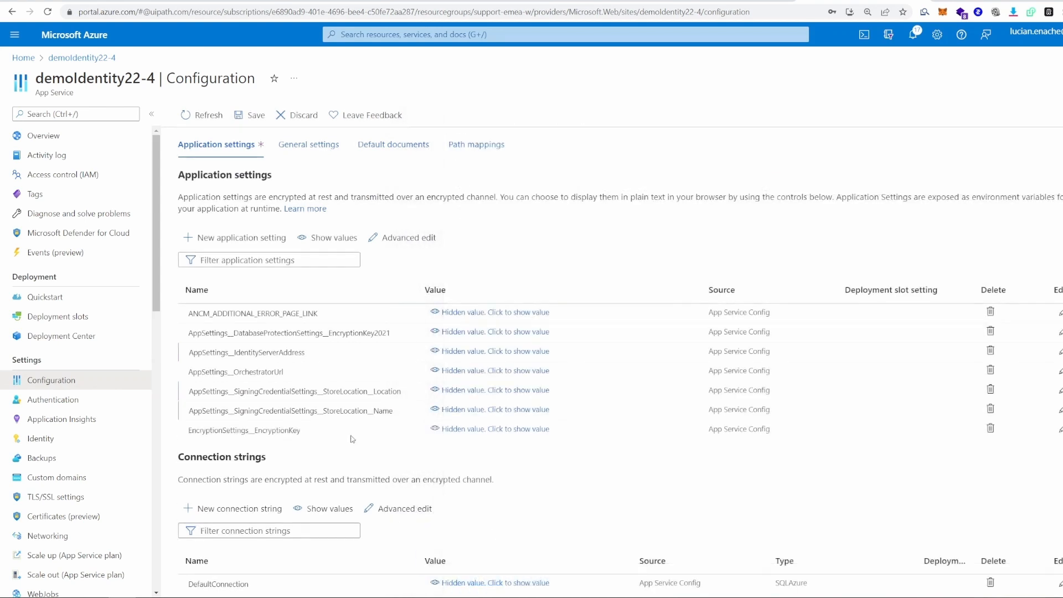
key(alt+Tab)
scroll(569, 331, down, 1)
Step: Review the docs' settings table and copy the WEBSITE_LOAD_CERTIFICATES setting name
double_click(570, 332)
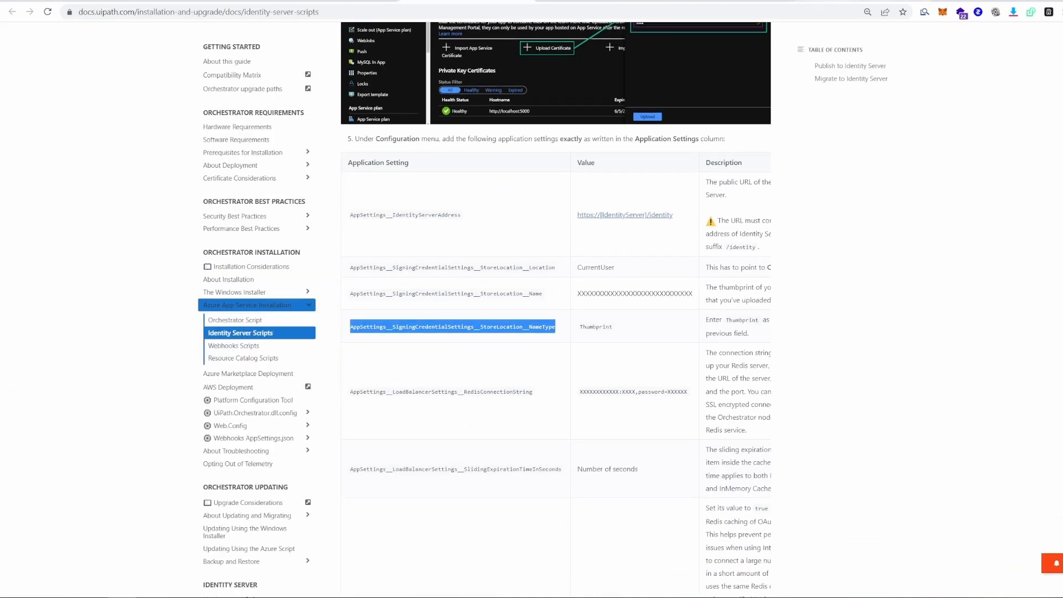
scroll(541, 380, down, 2)
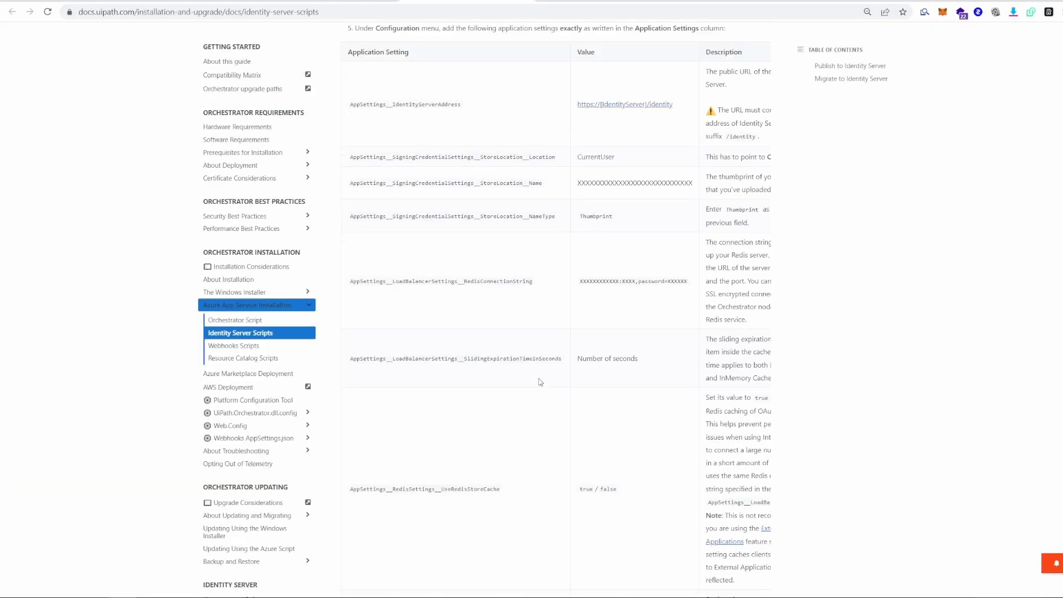
drag(541, 283, 350, 283)
click(509, 317)
scroll(554, 318, down, 1)
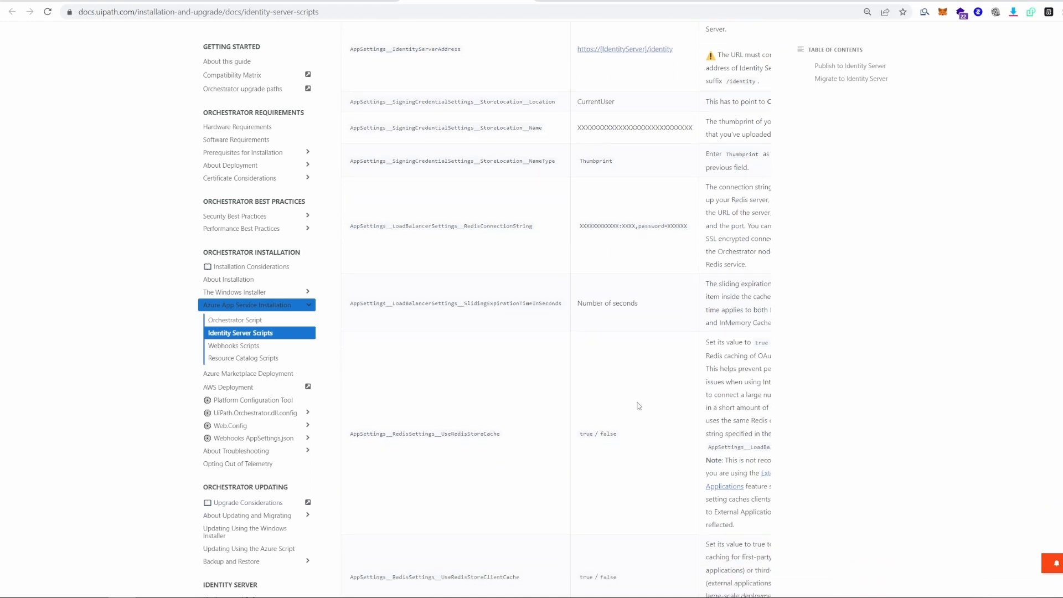
drag(745, 196, 796, 197)
click(650, 340)
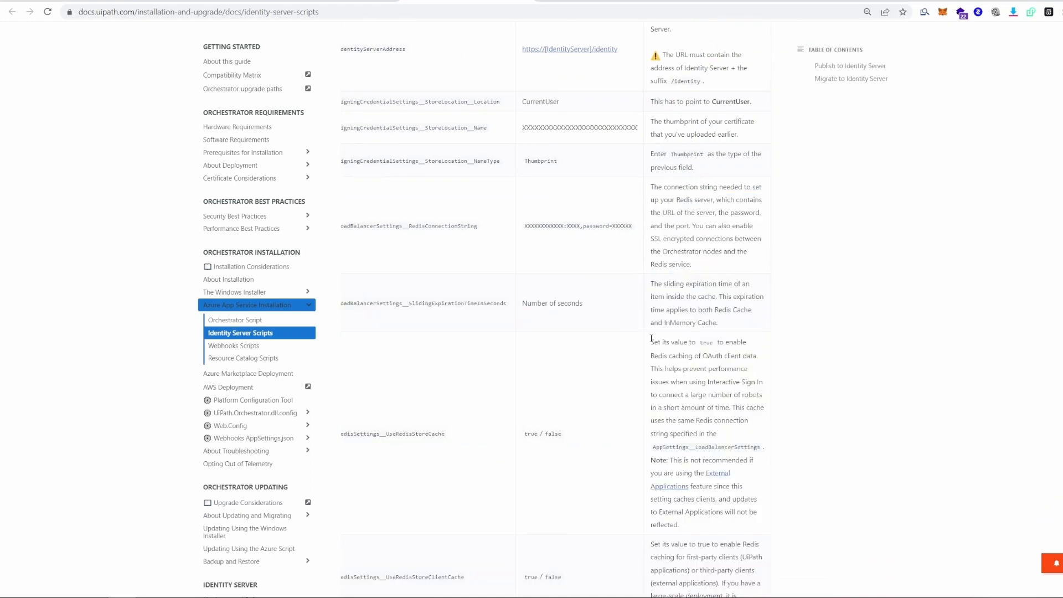
drag(452, 230, 351, 229)
click(563, 274)
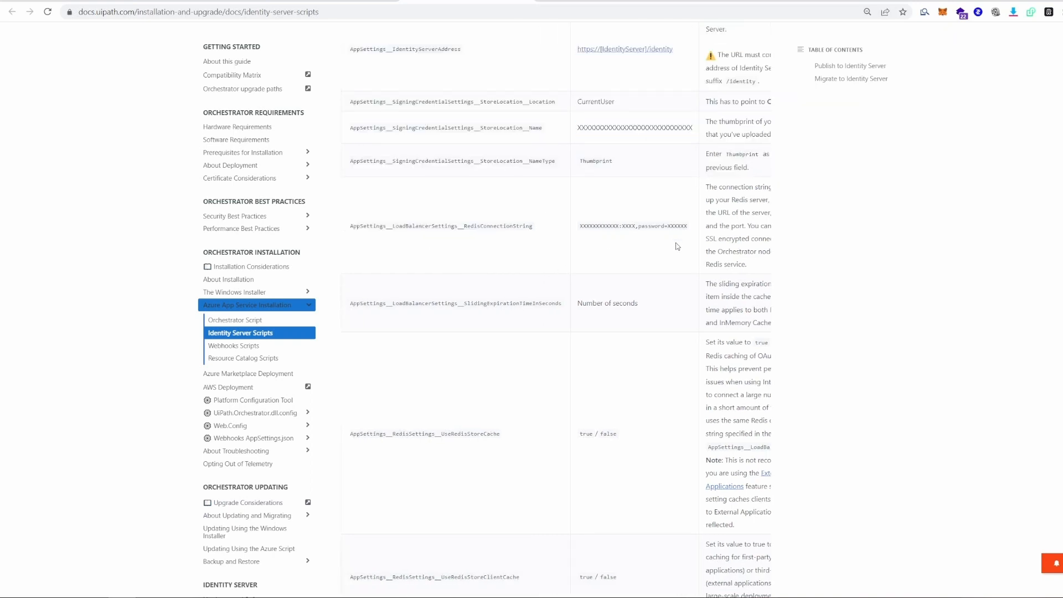
scroll(412, 154, down, 3)
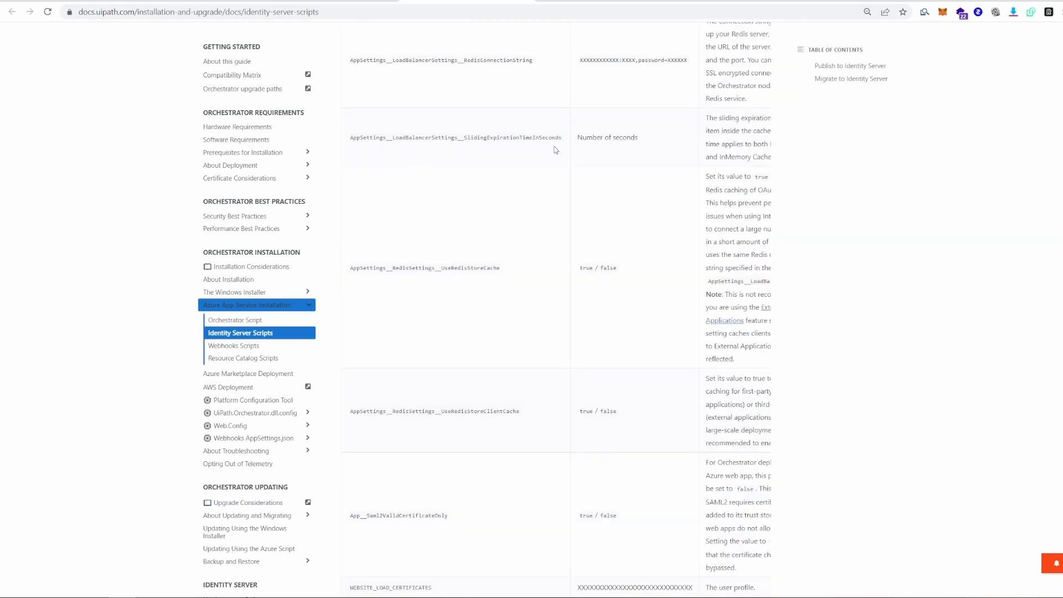
scroll(411, 212, down, 2)
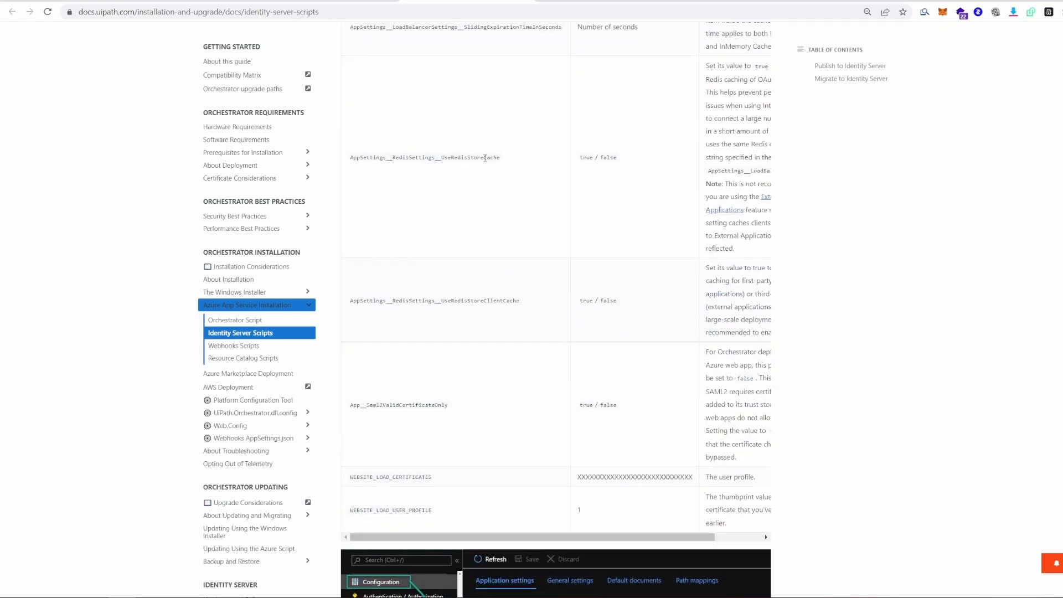
scroll(487, 183, down, 1)
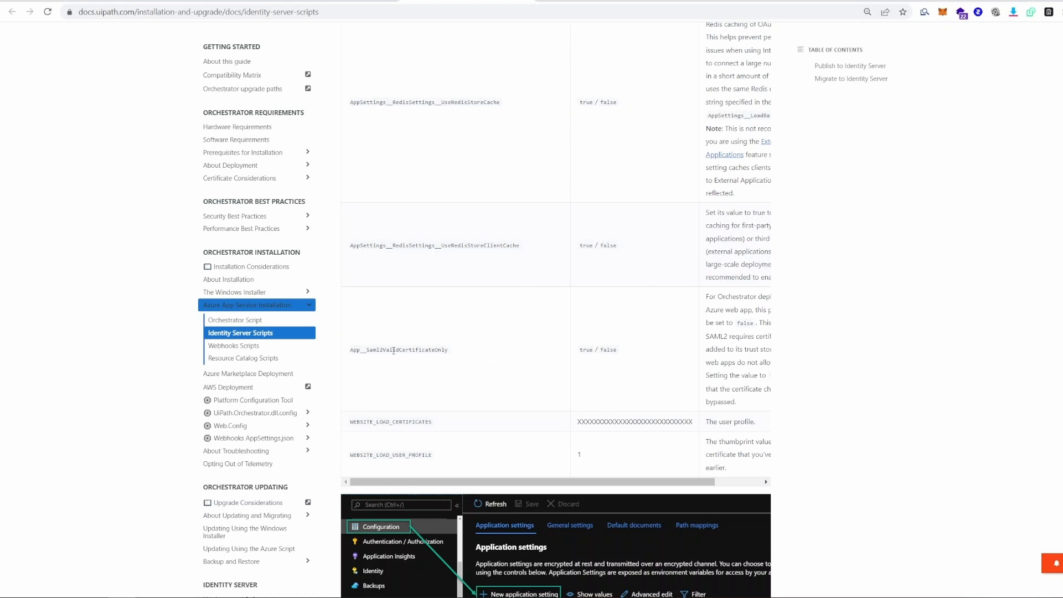
scroll(472, 408, down, 1)
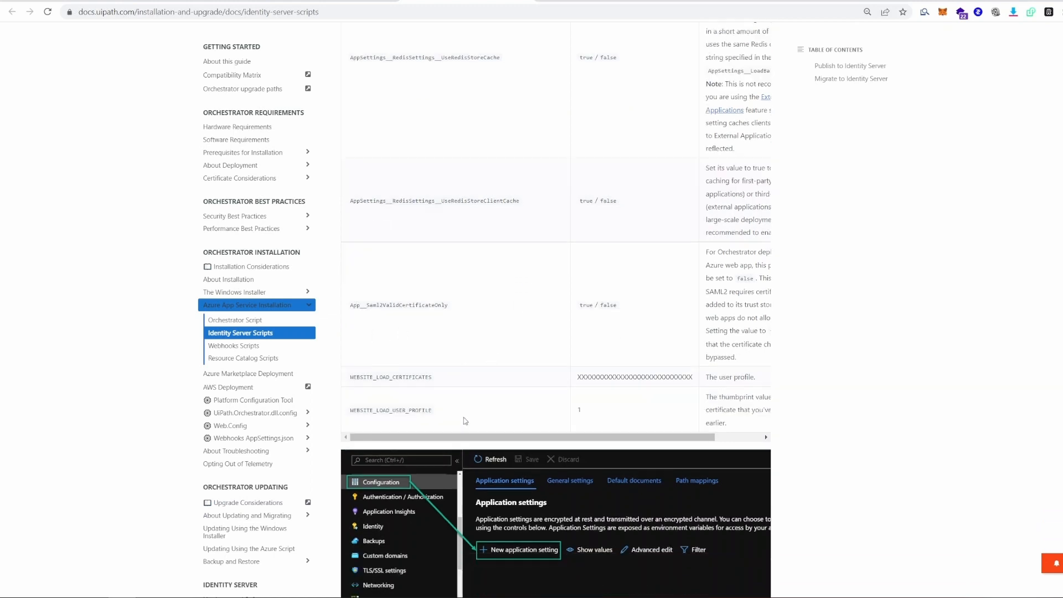
drag(432, 367, 349, 367)
key(ctrl+c)
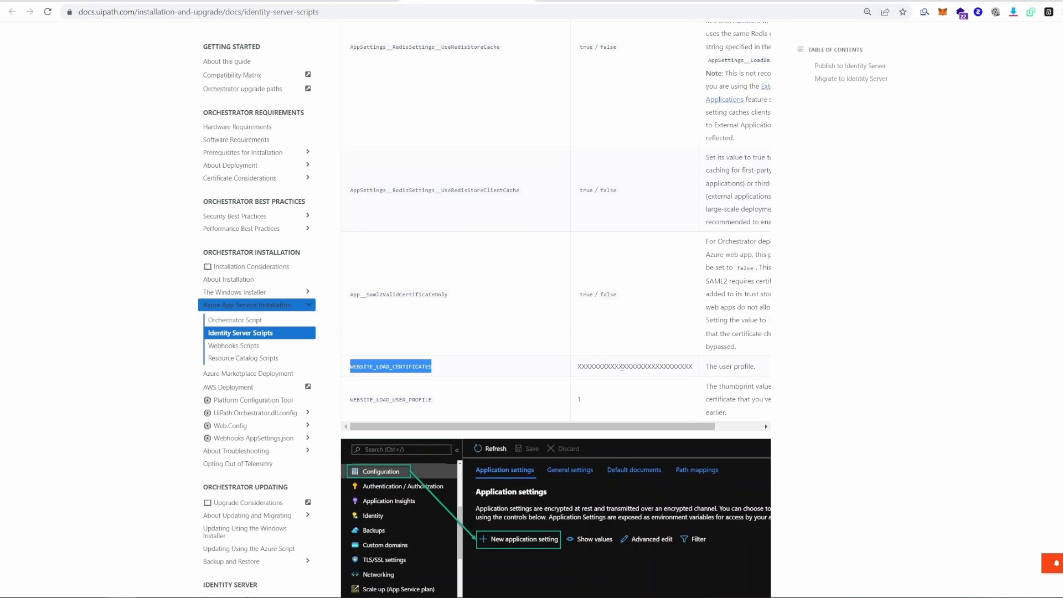
Step: Add the WEBSITE_LOAD_CERTIFICATES setting with the certificate thumbprint as its value
click(821, 1)
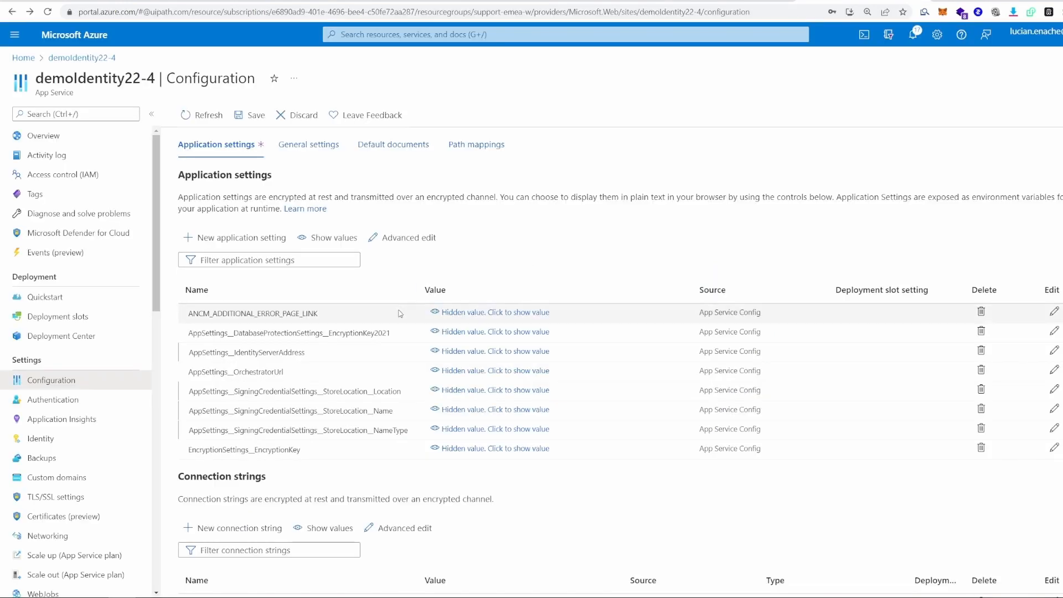
click(242, 238)
key(ctrl+v)
click(596, 188)
key(ctrl+v)
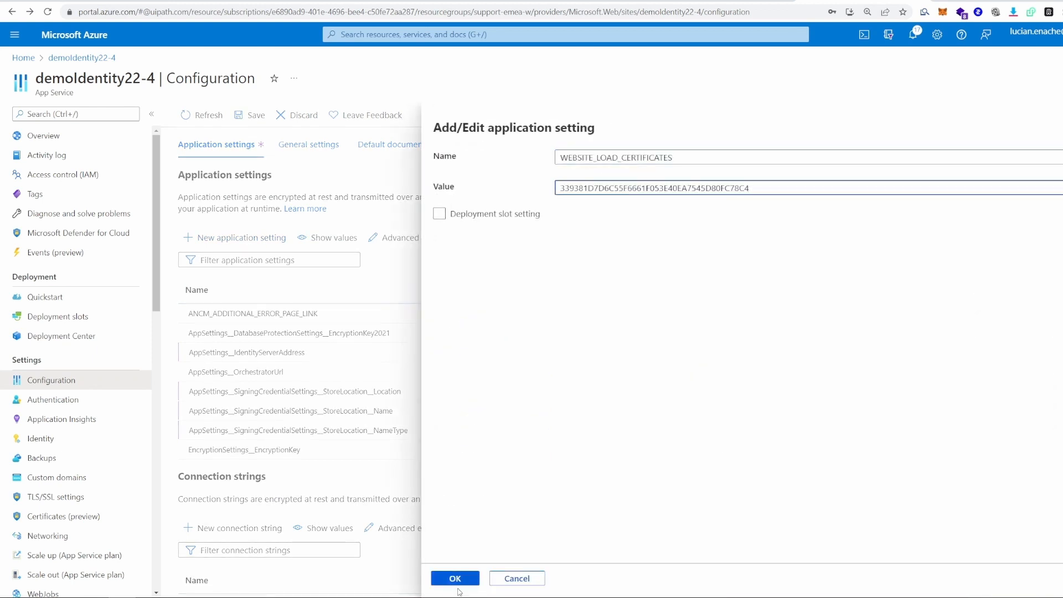
click(456, 579)
Step: Add WEBSITE_LOAD_USER_PROFILE with value 1 and save the settings, accepting the restart
click(468, 3)
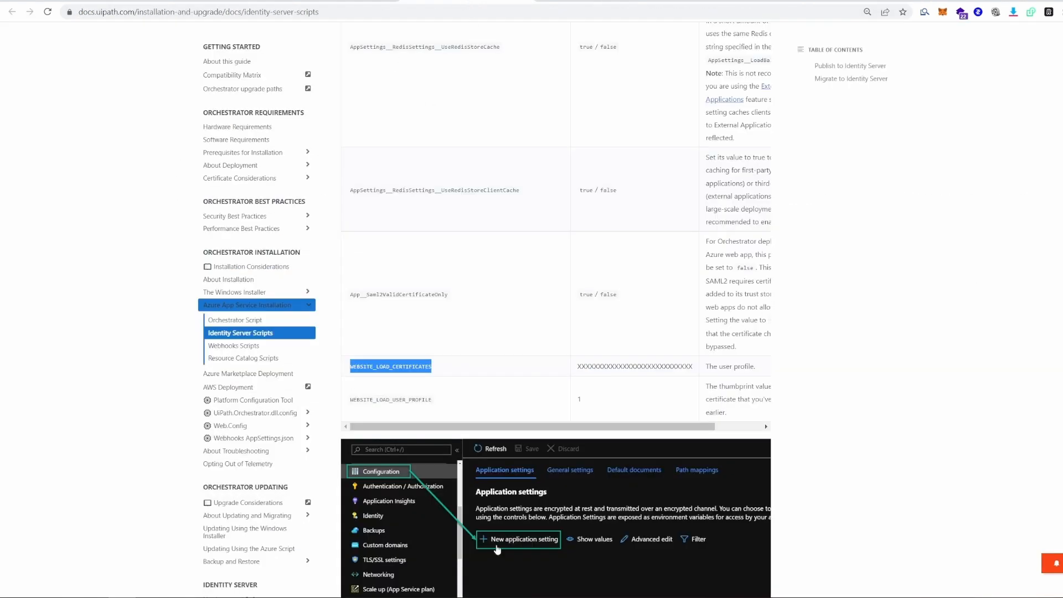
drag(437, 401, 348, 400)
key(ctrl+c)
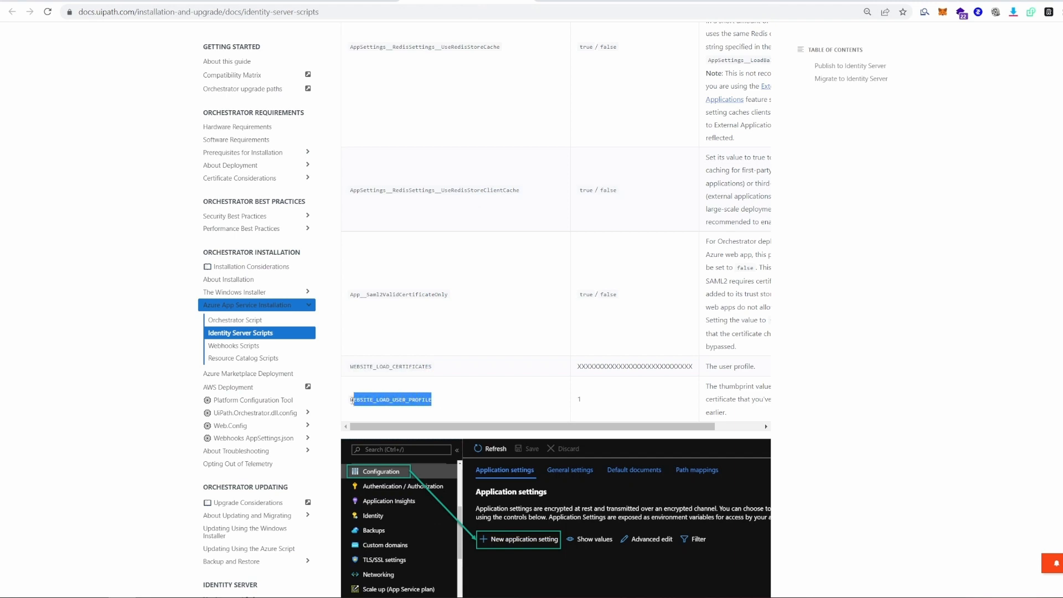
click(856, 3)
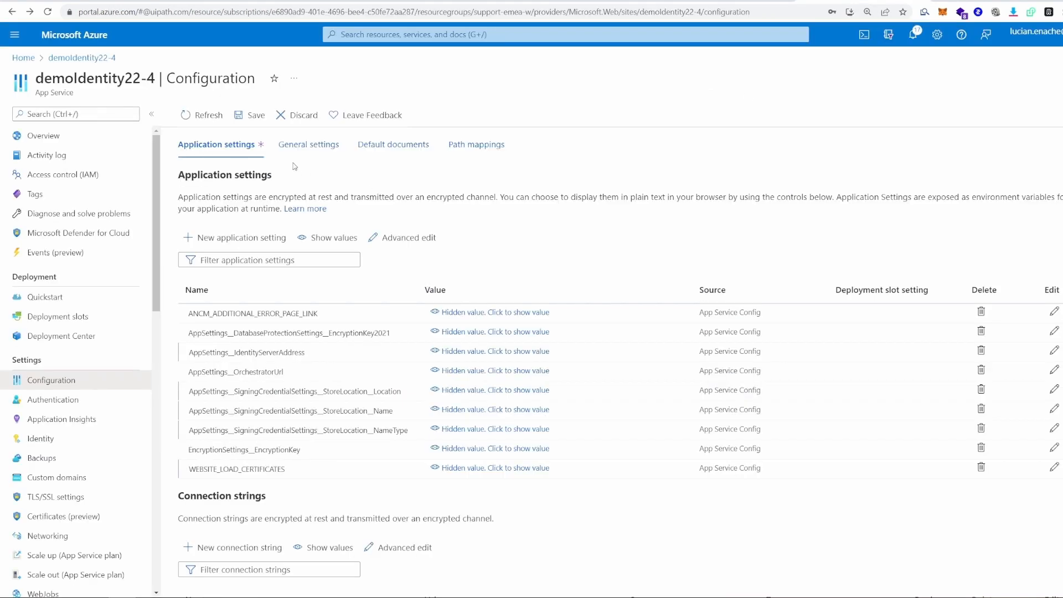
click(225, 238)
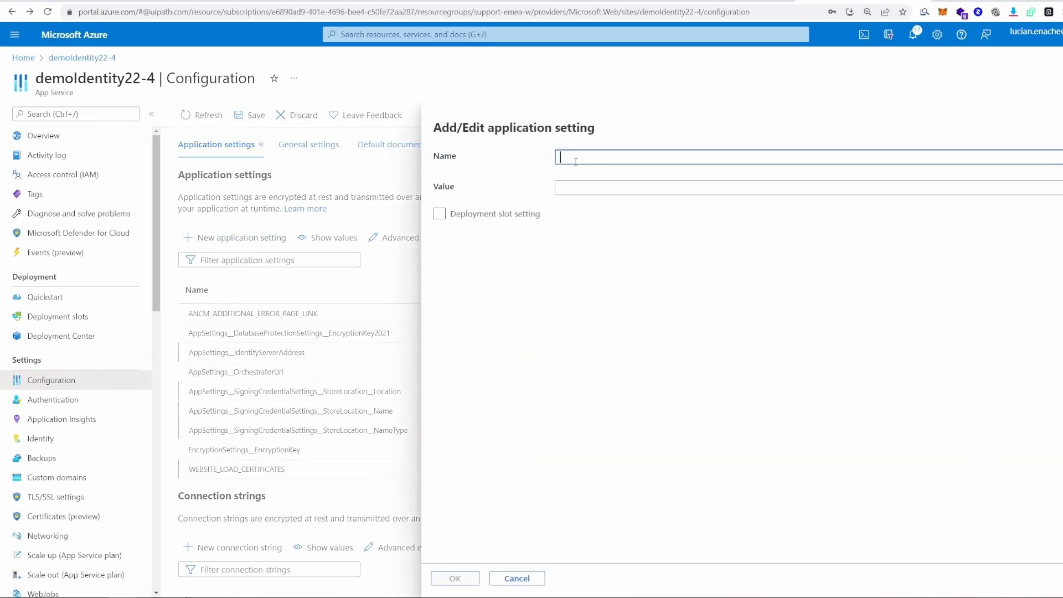
key(ctrl+v)
key(Tab)
text(1)
key(Return)
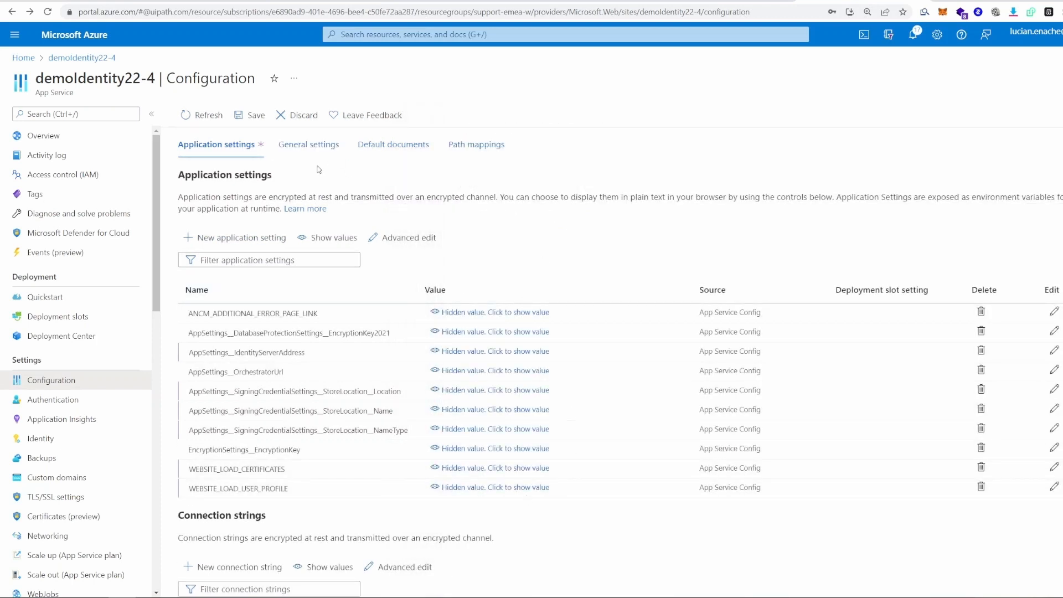
click(252, 115)
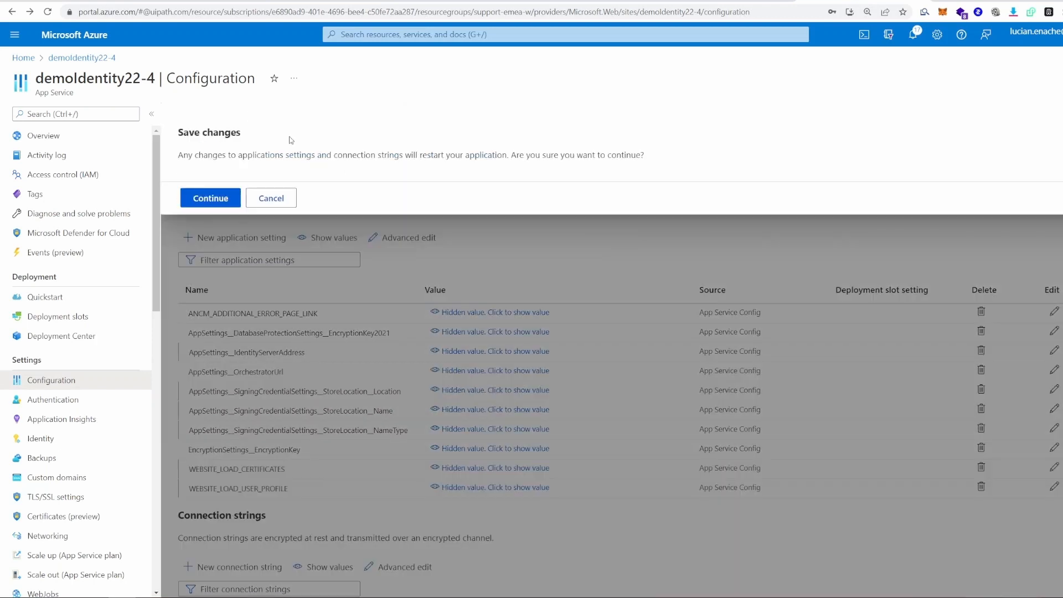
click(215, 199)
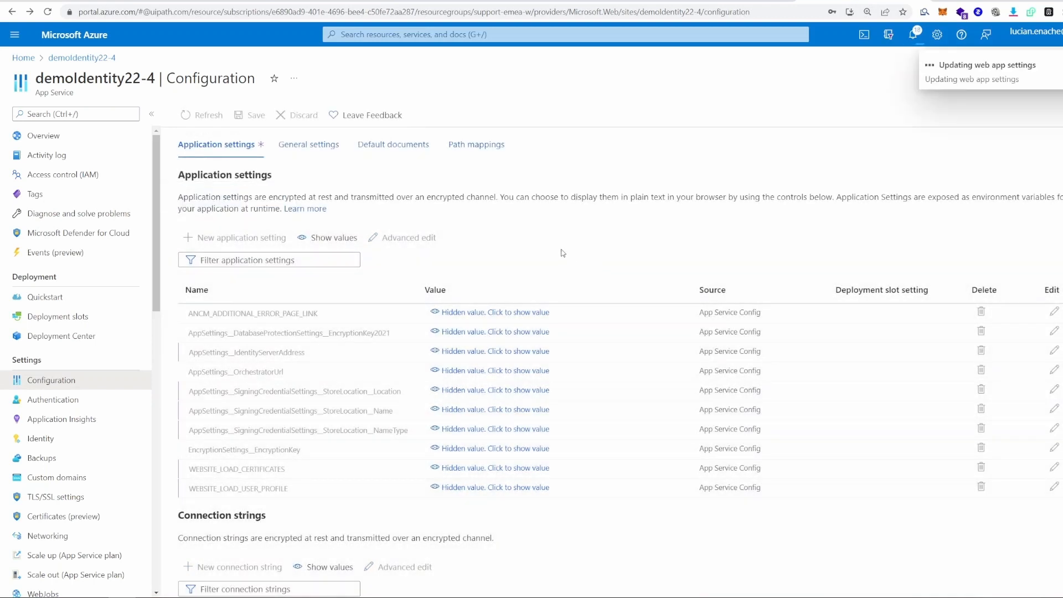
click(329, 238)
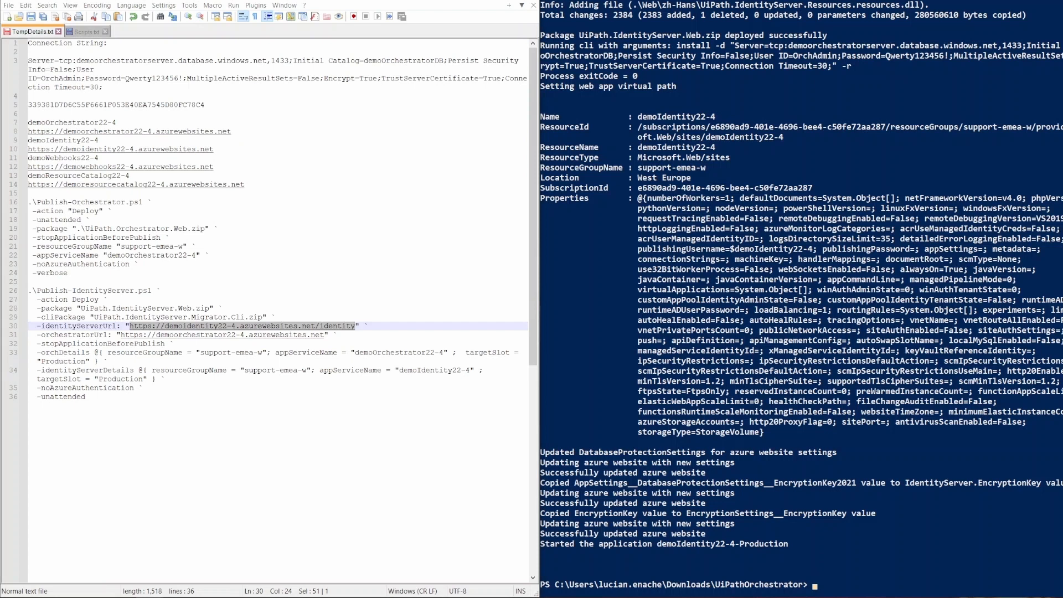
Step: Append the MigrateTo-IdentityServer.ps1 template to the notes and fill in its -orchDetails line
key(ctrl+End)
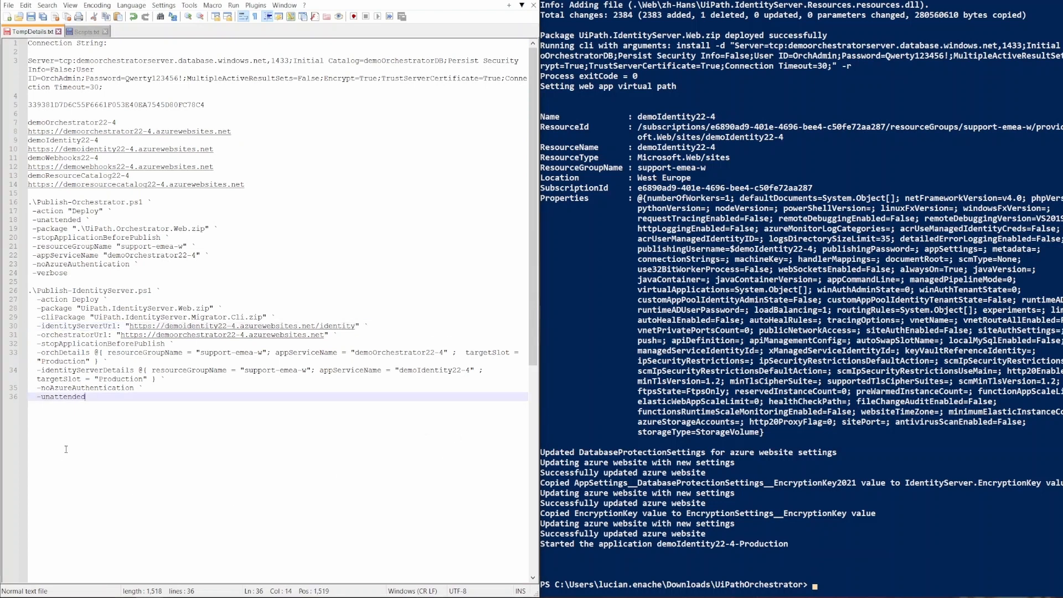
key(Return)
key(Return)
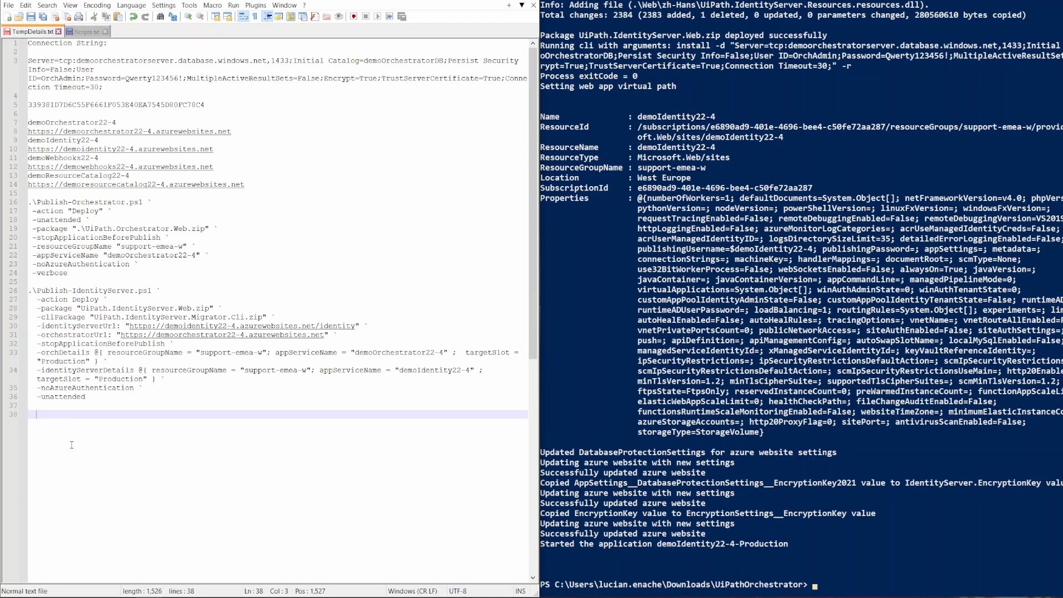
key(ctrl+v)
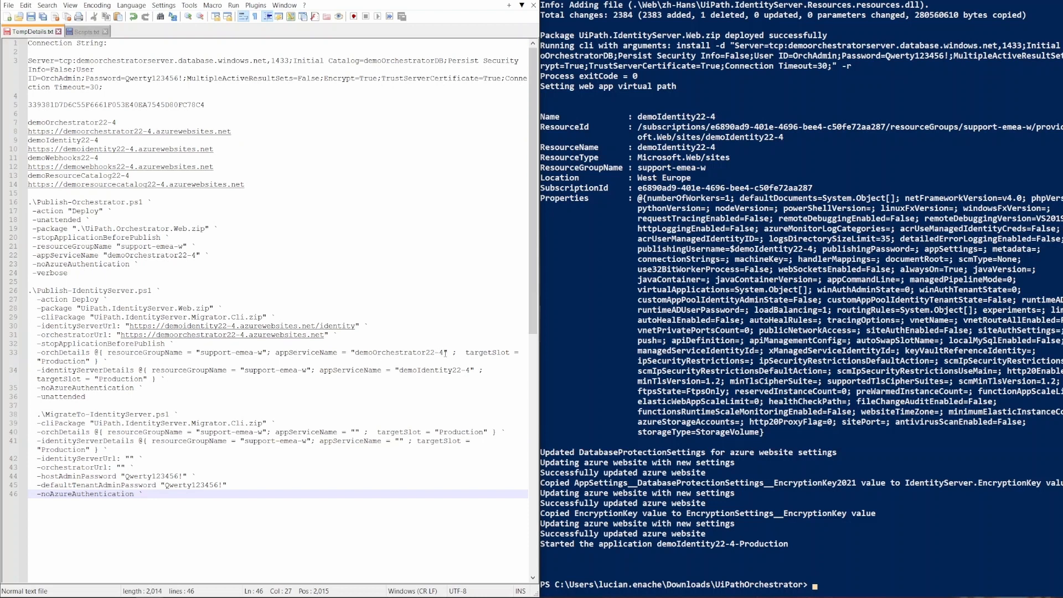
drag(446, 353, 355, 353)
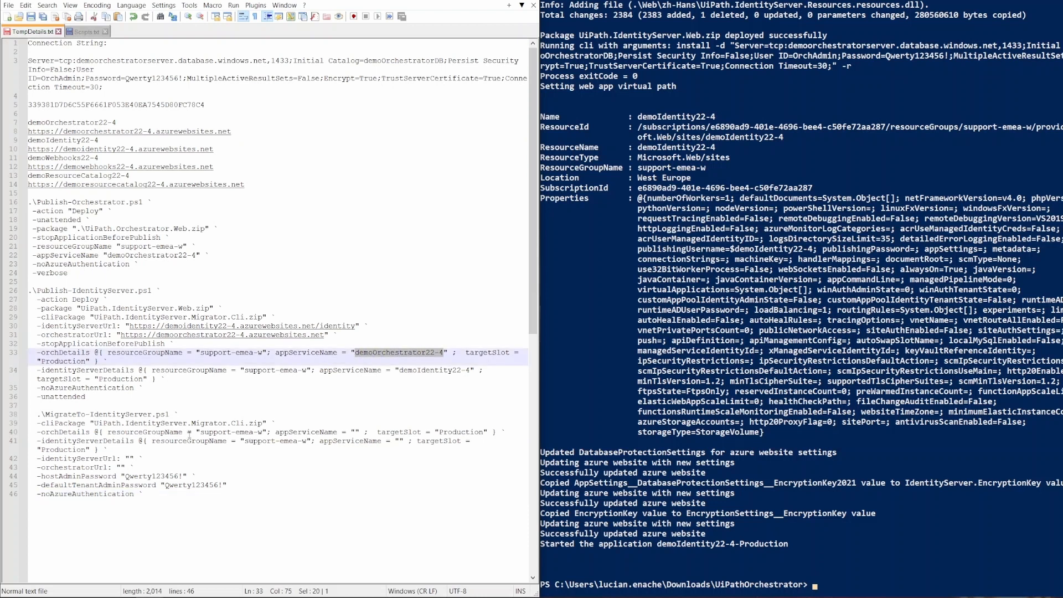
click(356, 432)
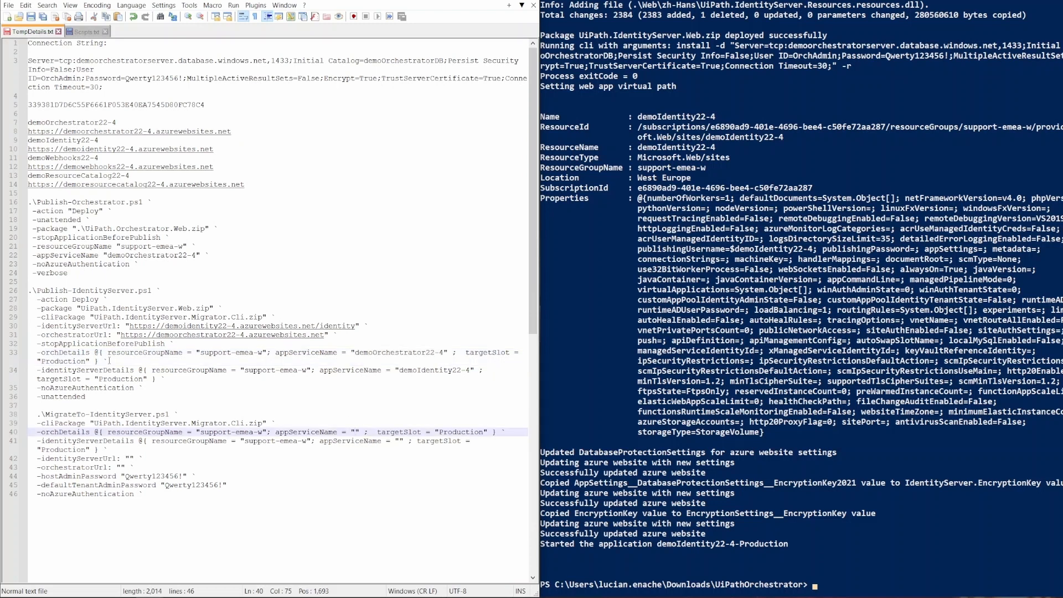
triple_click(107, 362)
key(ctrl+c)
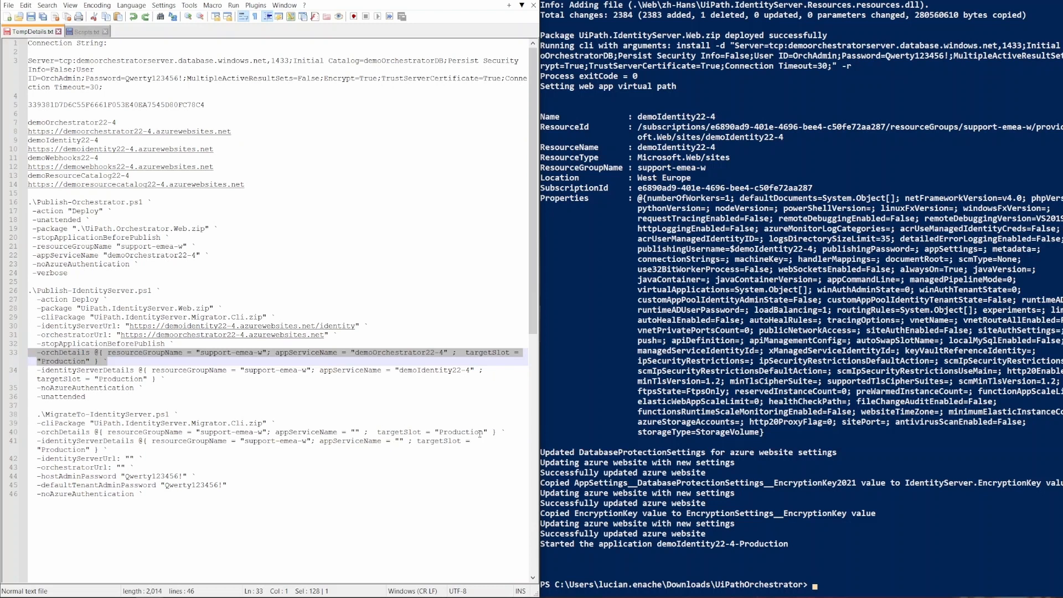
triple_click(514, 430)
key(ctrl+v)
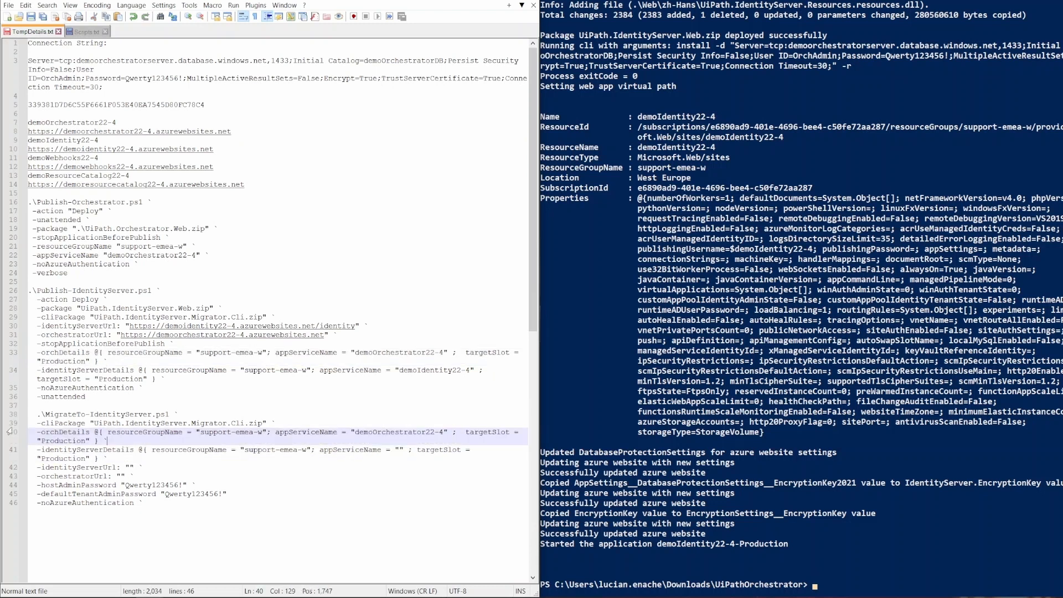
Step: Fill in the -identityServerDetails line, check the URL and password lines, and select the command
triple_click(157, 377)
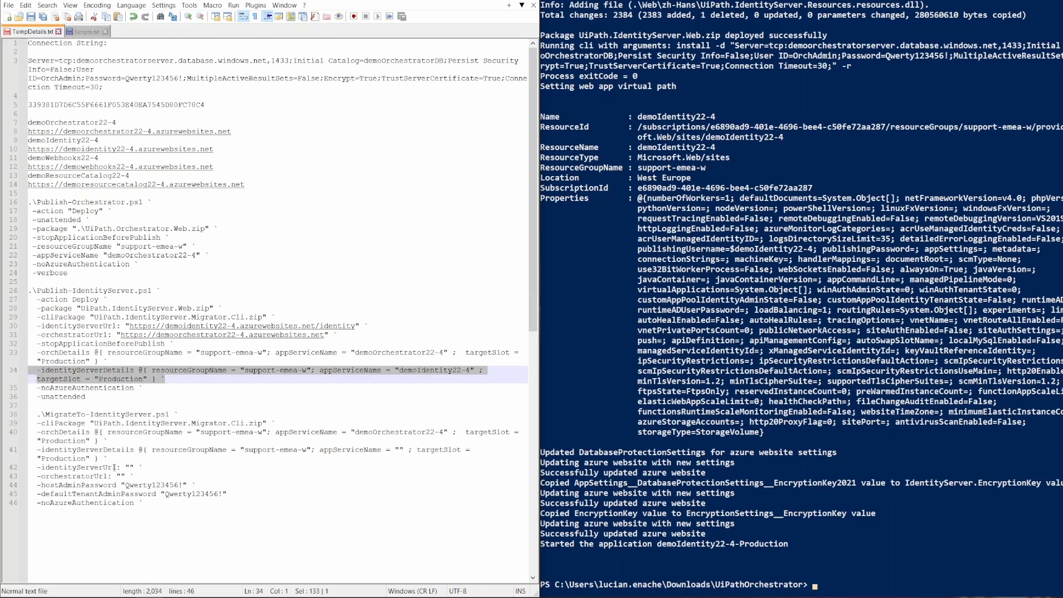
key(ctrl+c)
triple_click(115, 454)
key(ctrl+v)
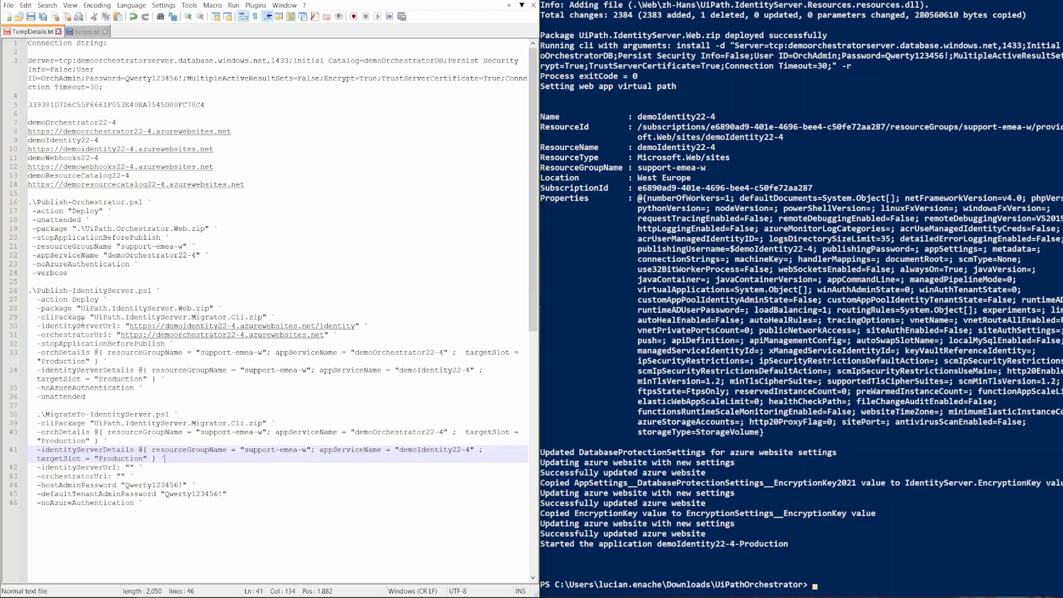
triple_click(332, 335)
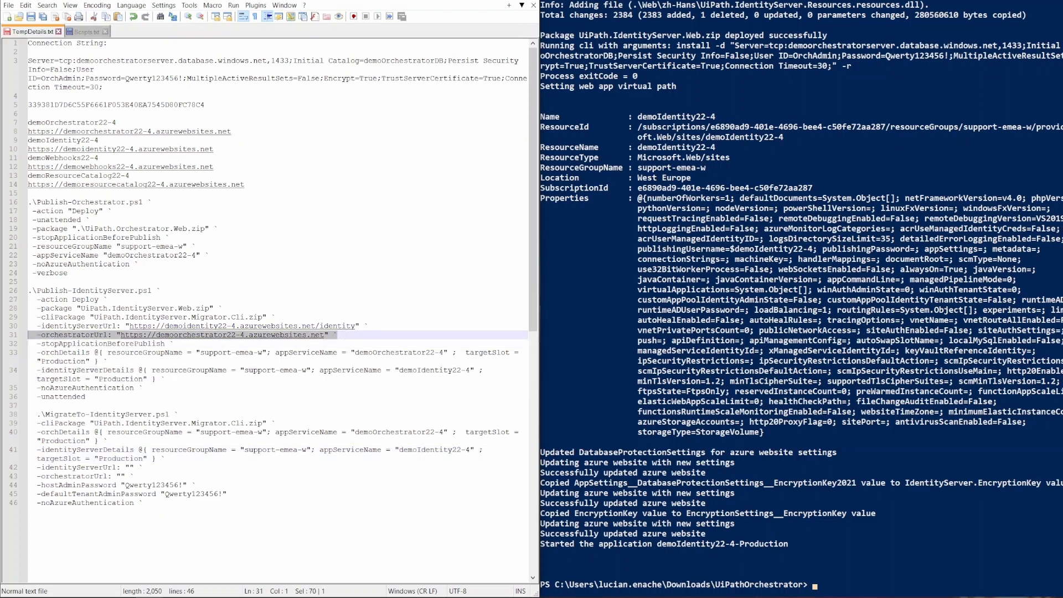
key(shift+Up)
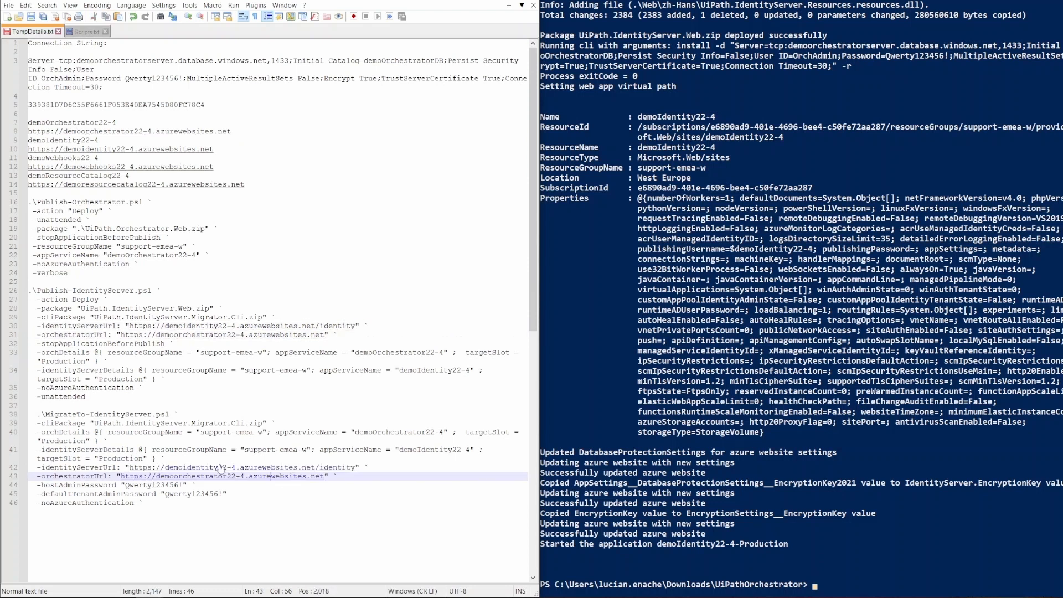
click(169, 494)
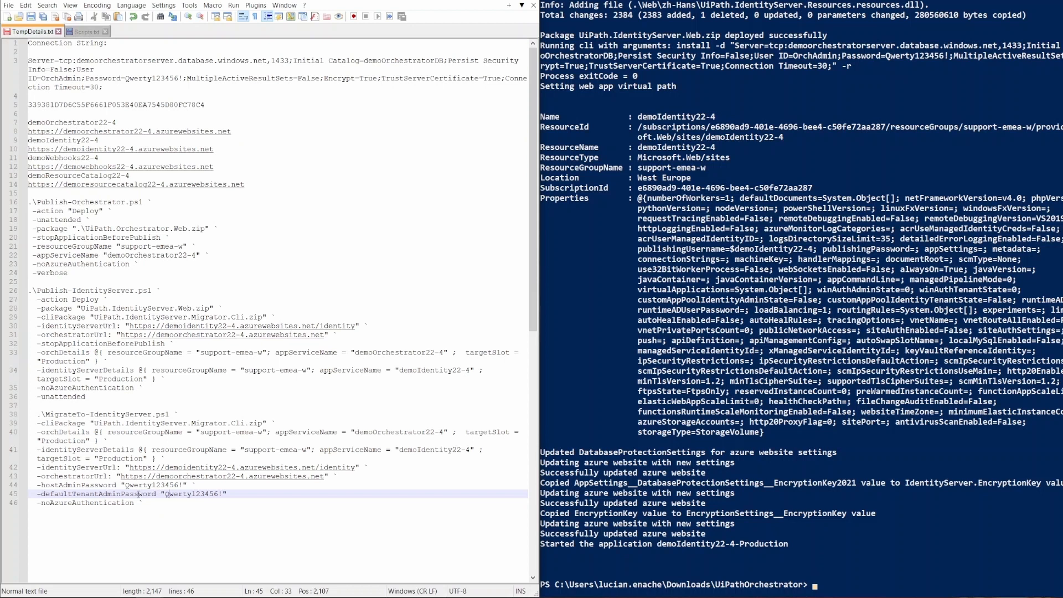
drag(126, 486, 183, 486)
click(158, 499)
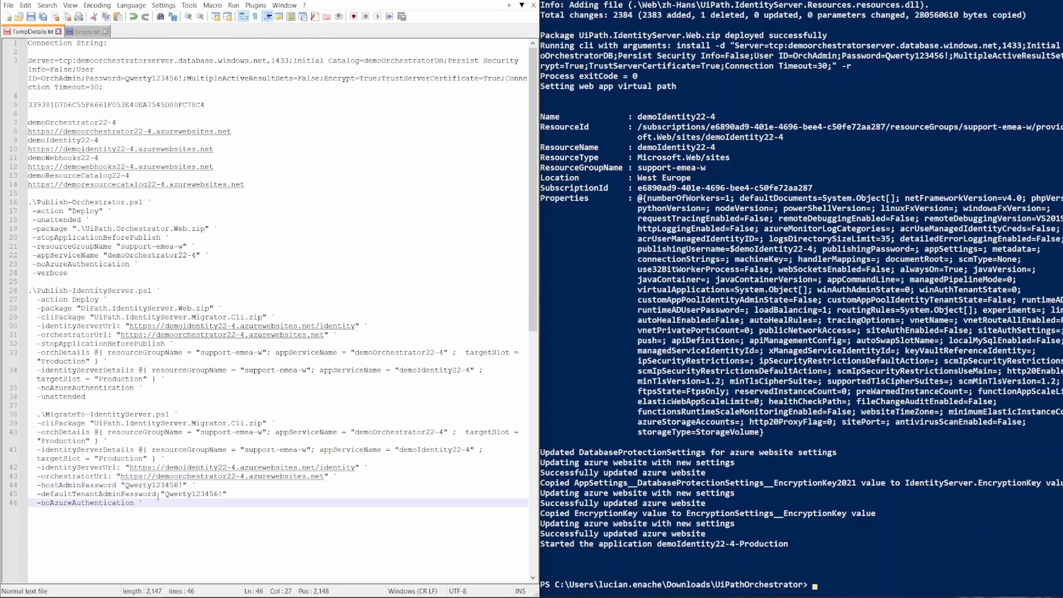
drag(171, 509, 29, 414)
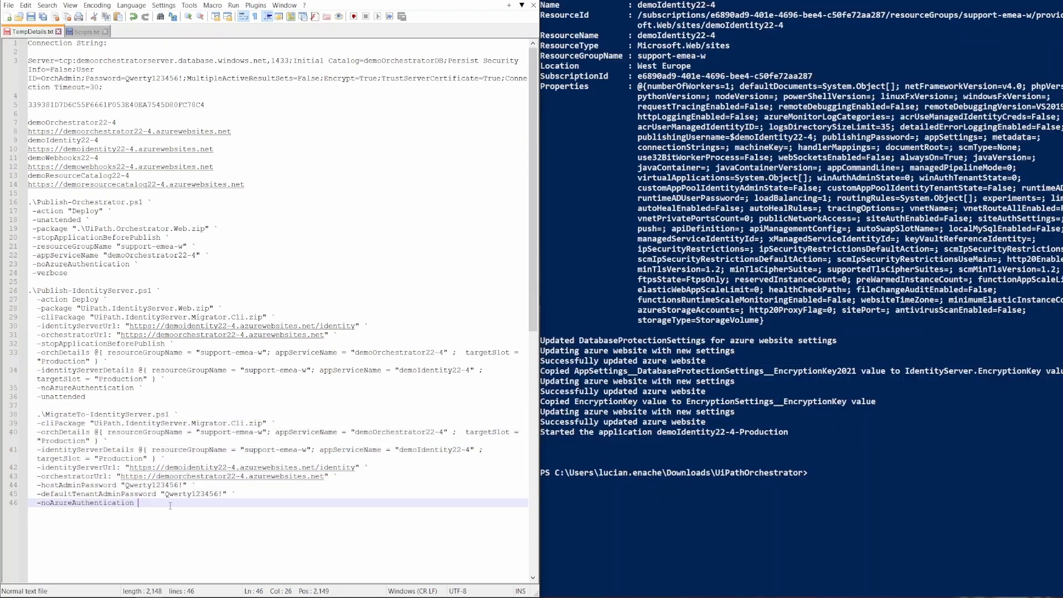
drag(173, 505, 29, 415)
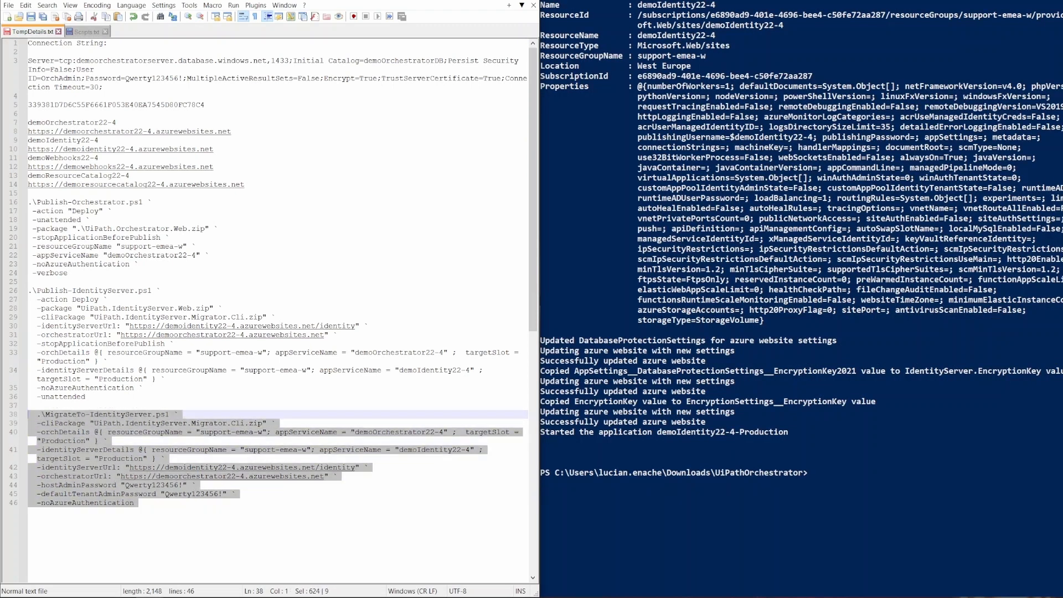
Step: Run the MigrateTo-IdentityServer.ps1 command in a cleared PowerShell console until it completes
text(r)
key(Return)
right_click(845, 476)
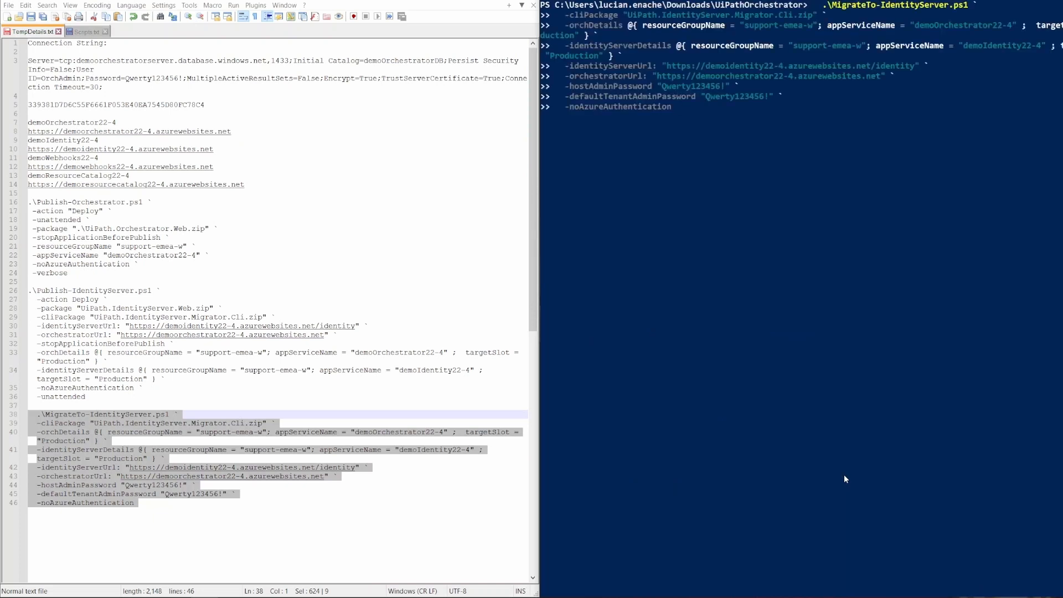
key(Return)
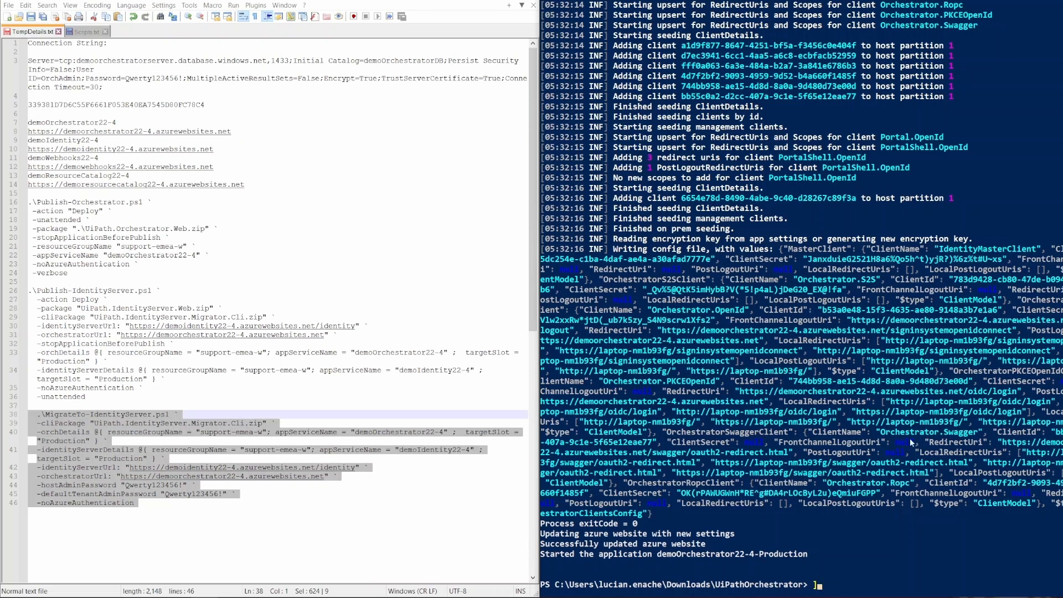
drag(164, 494, 223, 494)
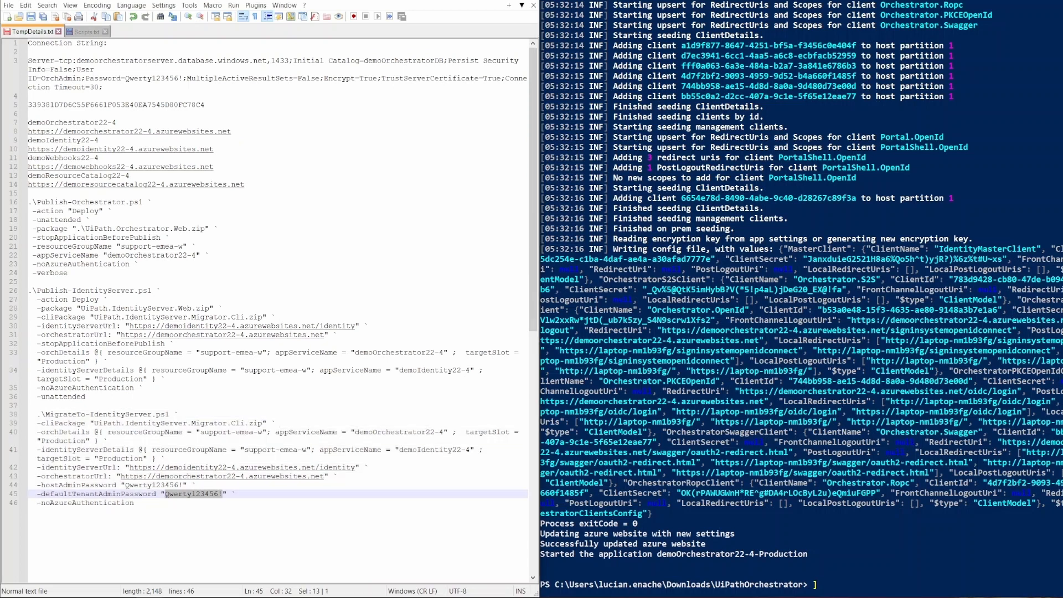
Step: Append a Publish-Webhooks.ps1 command with -appServiceName demoWebhooks22-4 and select the whole block
click(195, 508)
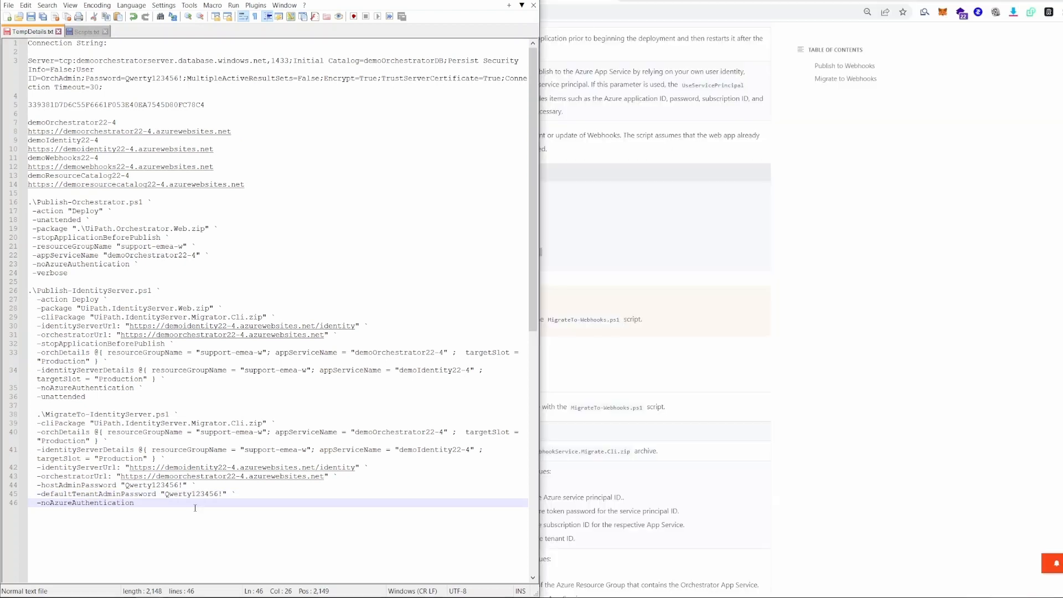
text(.\Publish-Webhooks.ps1 ` -action deploy ` -package ".\UiPath.WebhookService.Web.zip" ` -resourceGroupName "support-emea-w" ` -appServiceName "" ` -noAzureAuthentication)
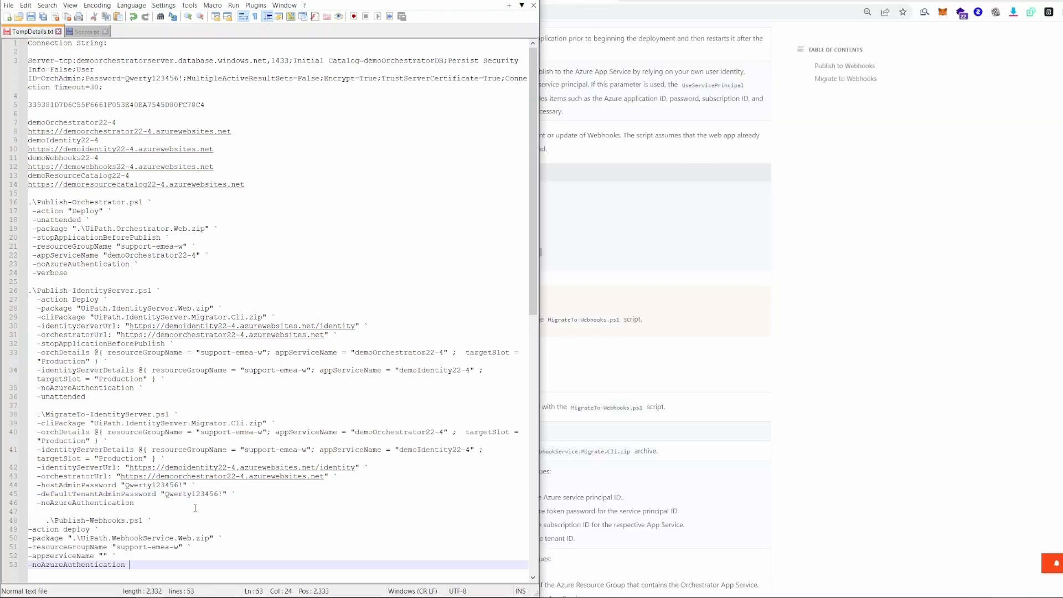
scroll(195, 508, down, 2)
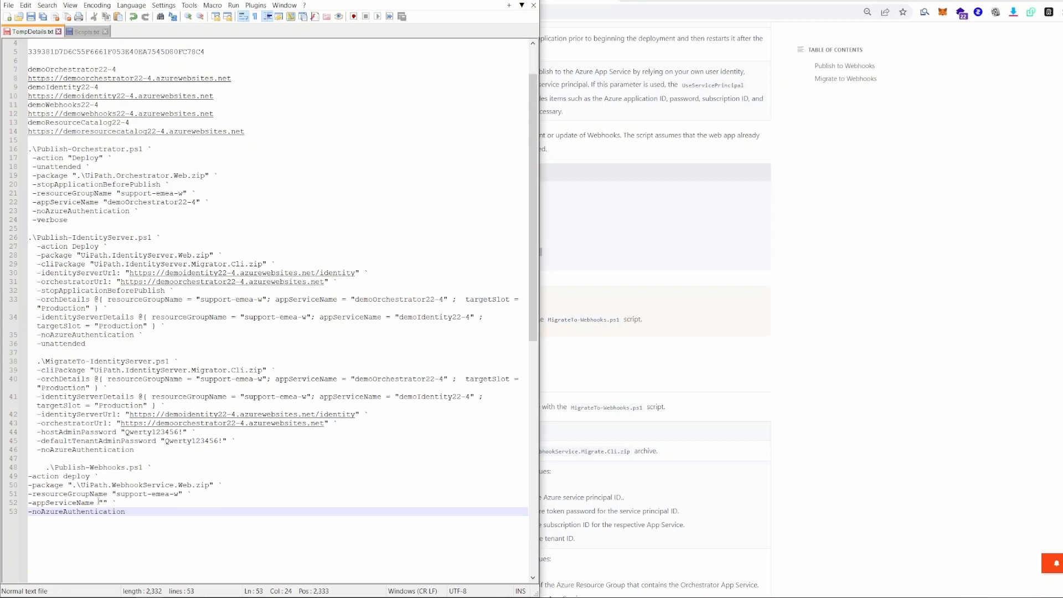
scroll(143, 451, up, 1)
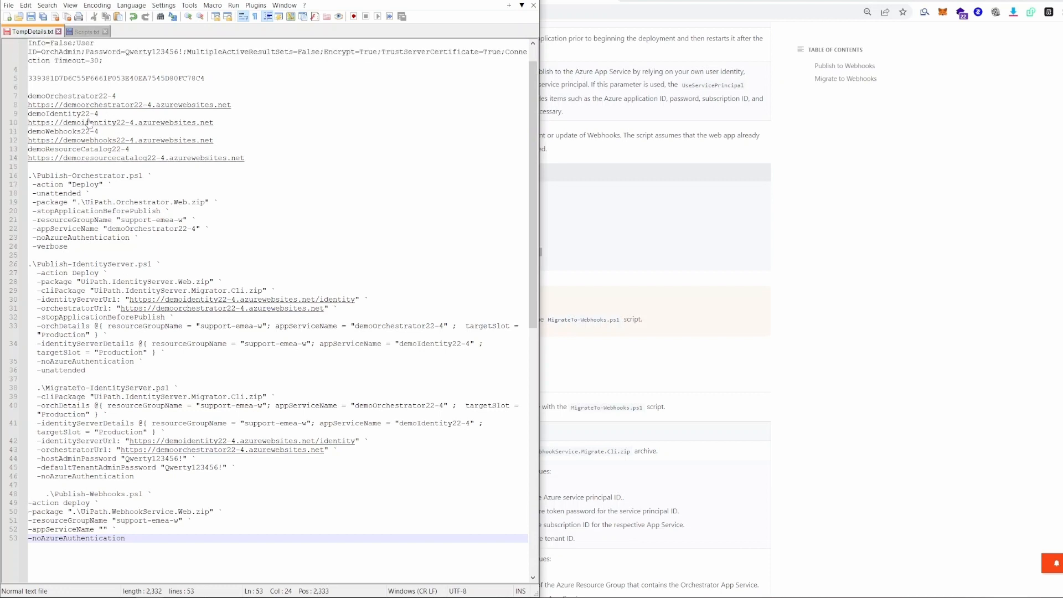
click(101, 133)
drag(101, 133, 26, 133)
key(ctrl+c)
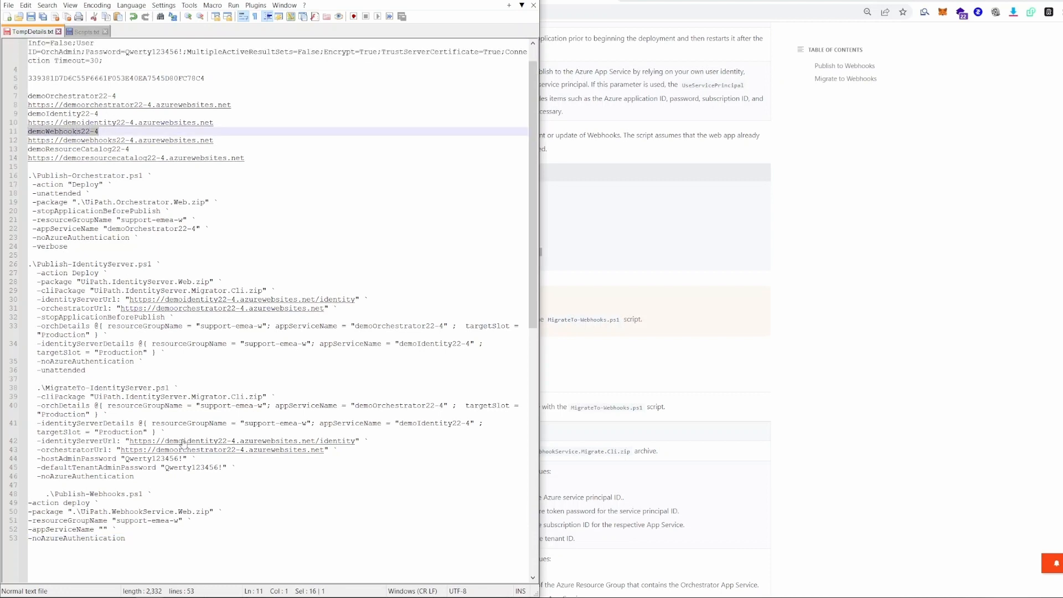
click(104, 530)
key(ctrl+v)
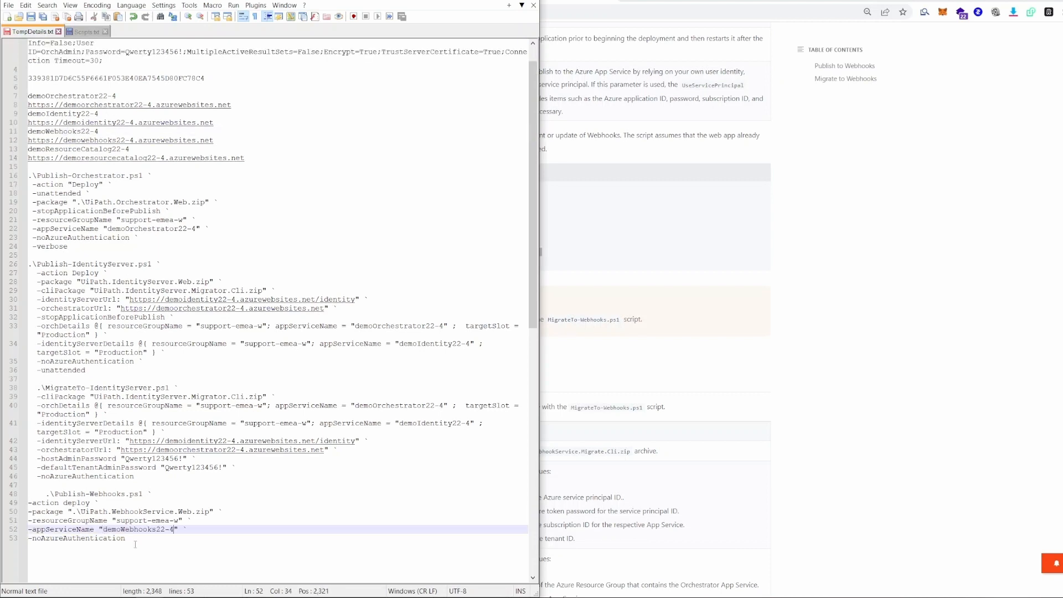
click(139, 540)
drag(143, 535, 3, 496)
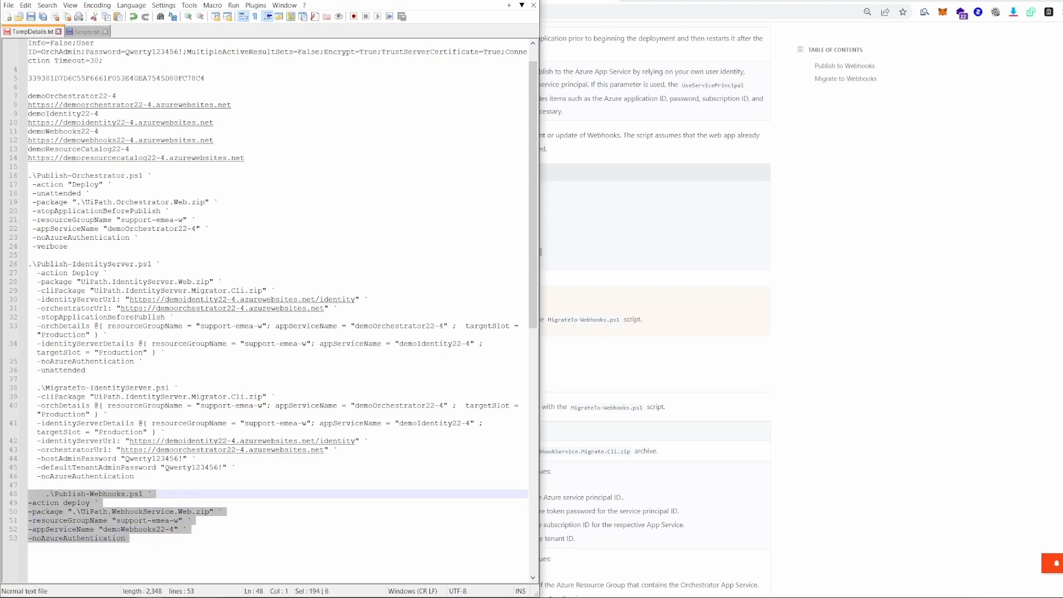
key(alt+Tab)
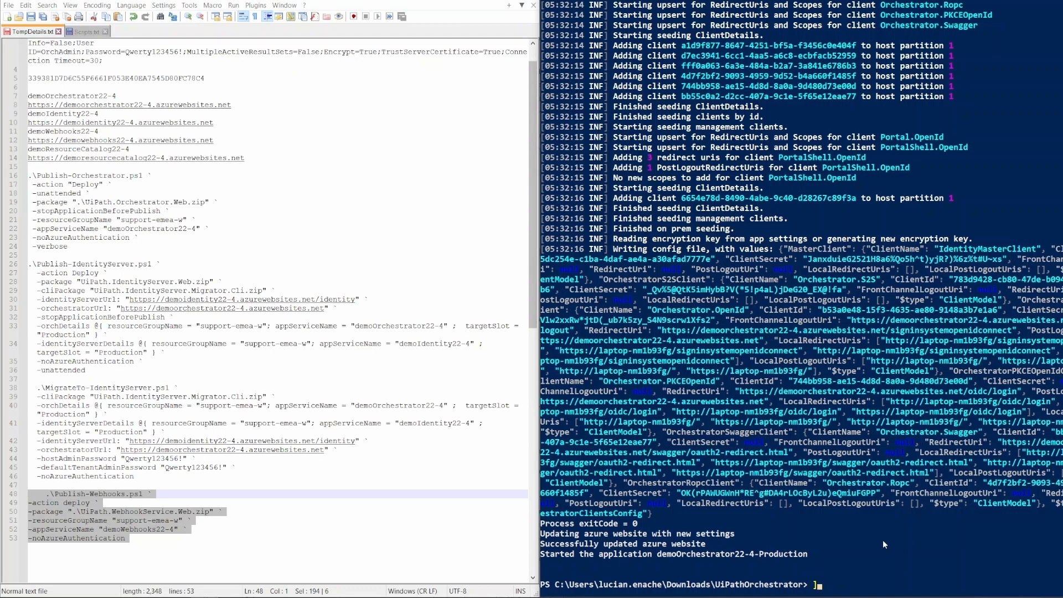
Step: Copy the MasterClient config JSON from the console output below the notes' commands, then clear the console
text(clear)
drag(659, 516, 781, 251)
click(786, 286)
click(208, 564)
key(Return)
key(Return)
key(Return)
key(Return)
key(Return)
key(Return)
key(Return)
key(Return)
key(Return)
key(Return)
key(Return)
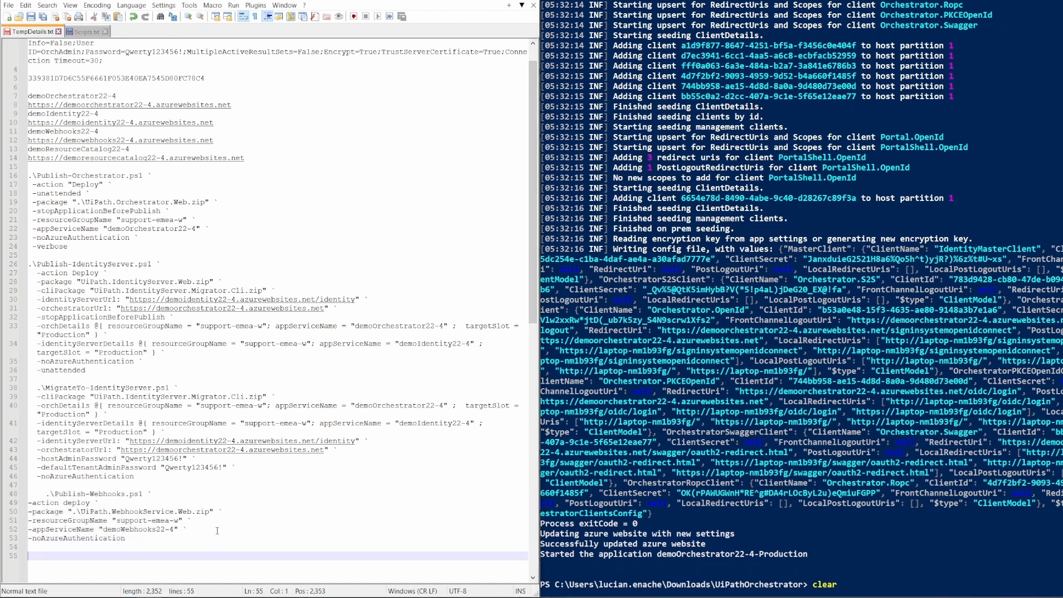
key(Return)
key(Return)
key(Return)
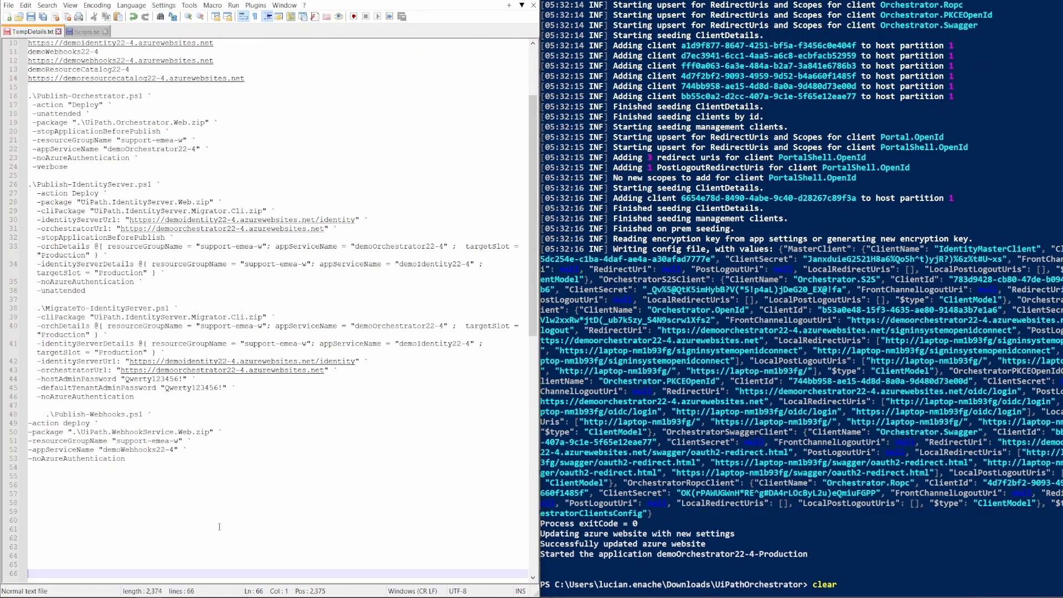
key(ctrl+v)
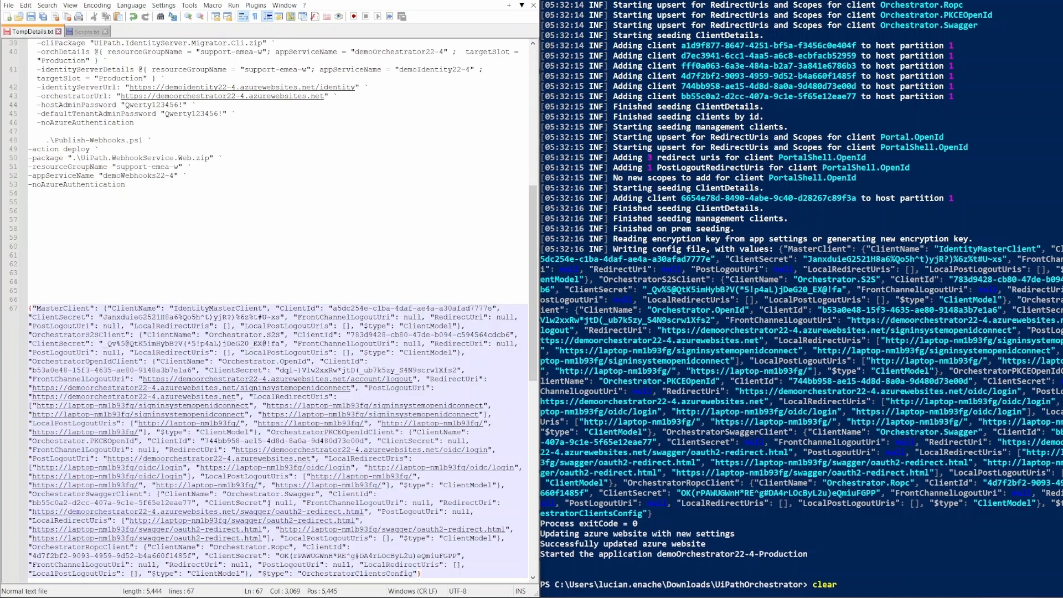
scroll(284, 271, up, 4)
click(180, 337)
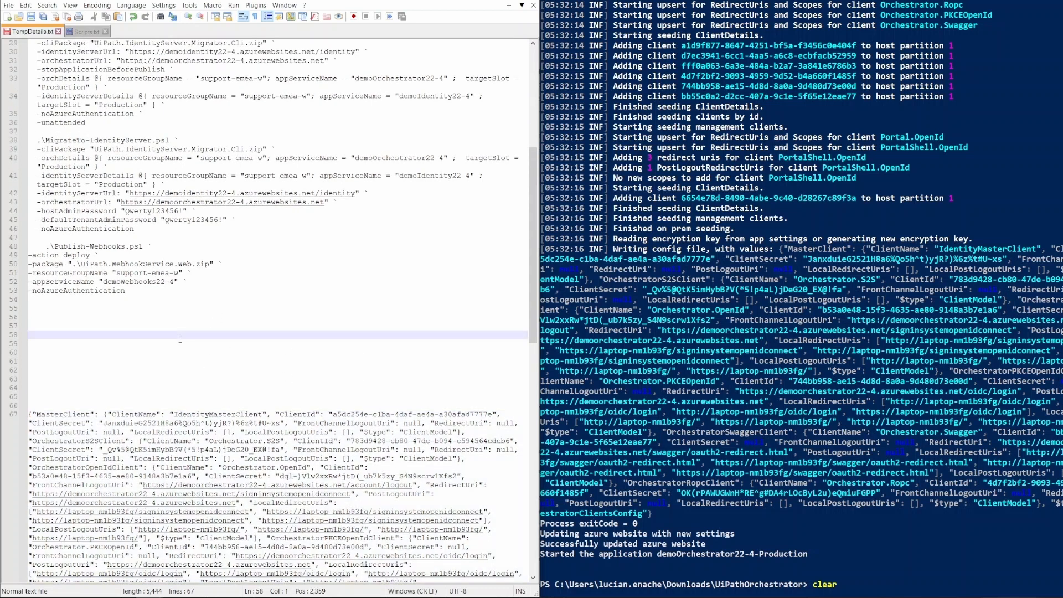
click(229, 302)
click(233, 317)
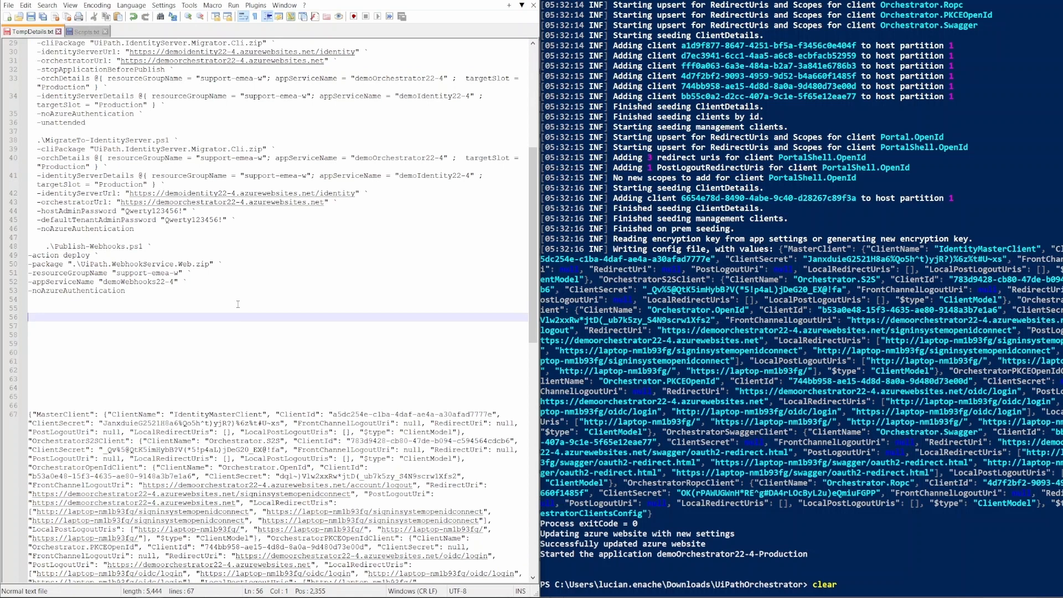
click(875, 582)
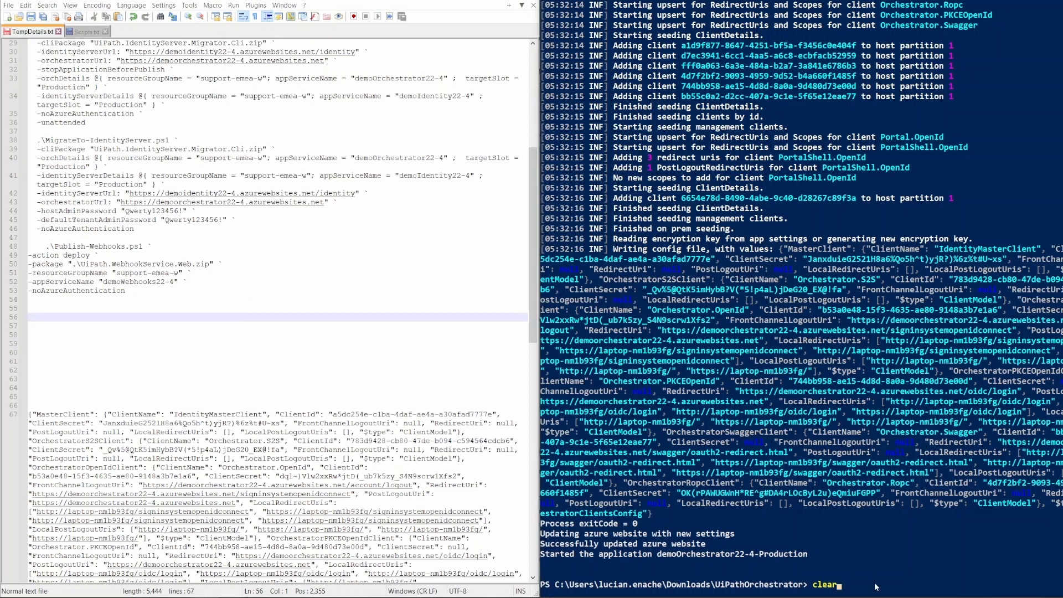
key(Return)
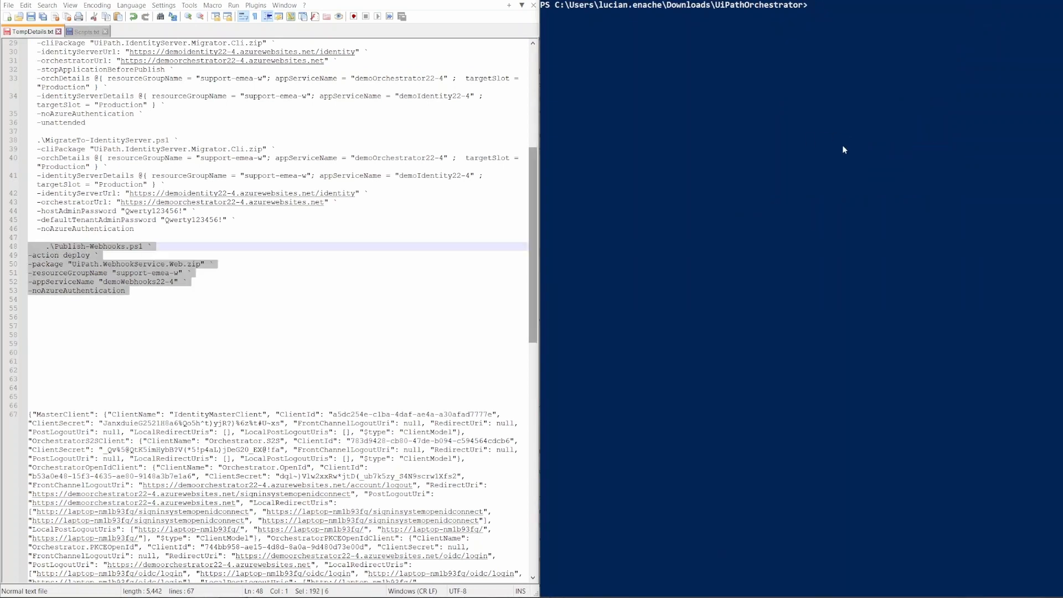
Step: Run Publish-Webhooks.ps1, deploying UiPath.WebhookService.Web.zip to demoWebhooks22-4
right_click(869, 122)
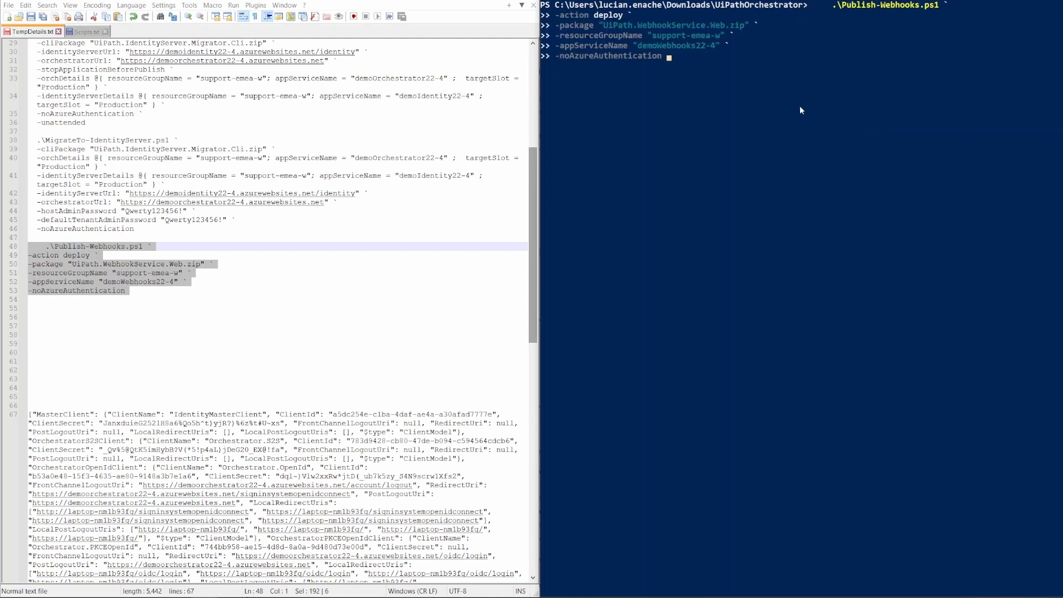
key(Return)
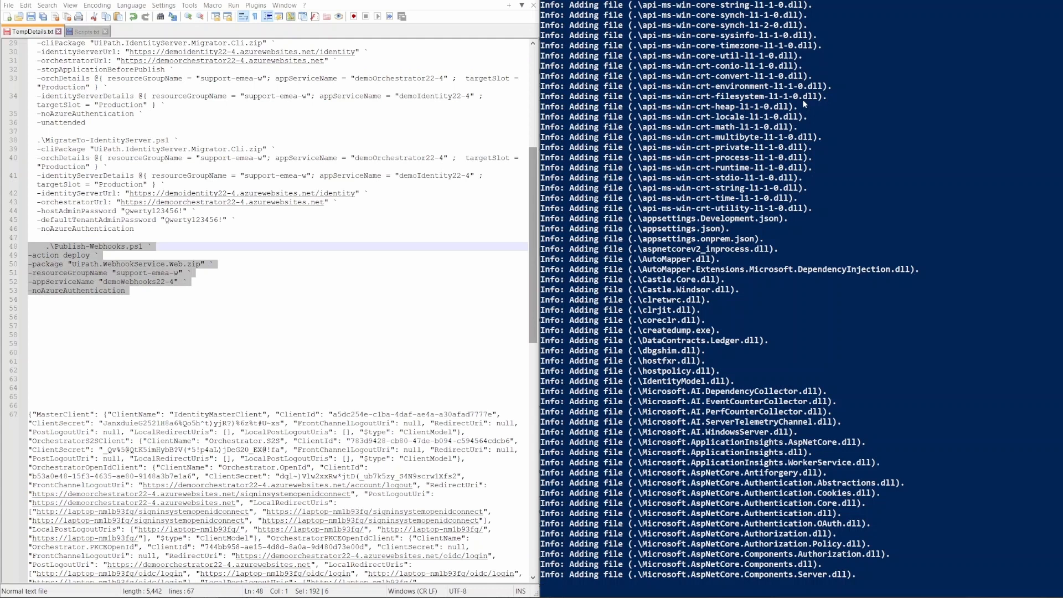
scroll(382, 452, up, 7)
click(381, 459)
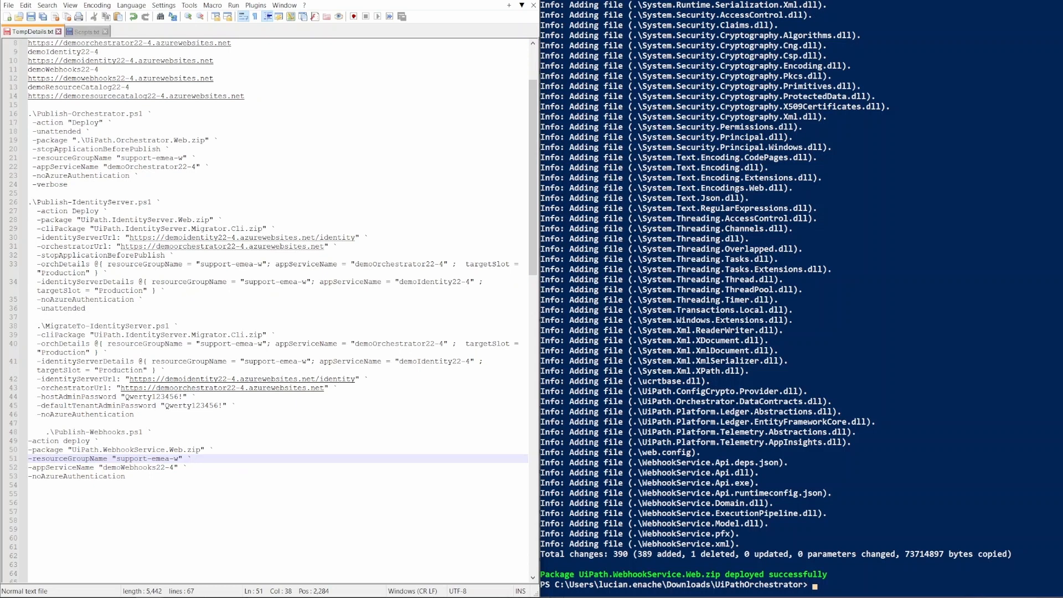
Step: Paste the MigrateTo-Webhooks template on line 56 and fill its -orchDetails line from the identity command
click(202, 502)
text(.\MigrateTo-Webhooks.ps1 `     -cliPackage "UiPath.WebhookService.Migrator.Cli.zip"`     -orchDetails @{ resourceGroupName = "<resourcegroup_name>"; appServiceName = "<appservice_name>"; targetSlot = "Production" } `     -webhookDetails @{ resourceGroupName = "<resourcegroup_name>"; appServiceName = "<appservice_name>"; targetSlot = "Production" } `     -noAzureAuthentication)
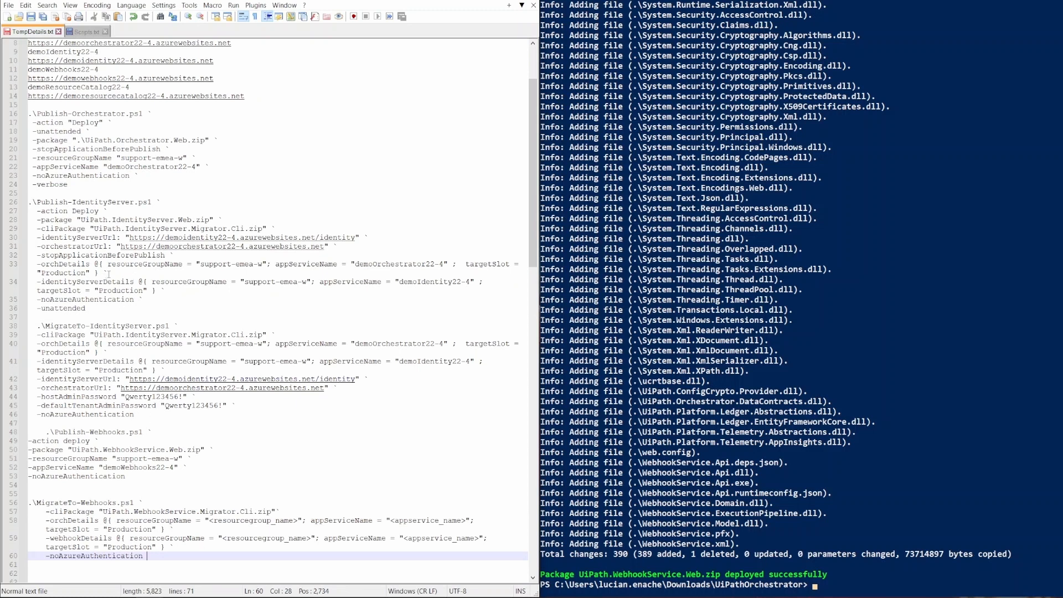
drag(106, 273, 28, 264)
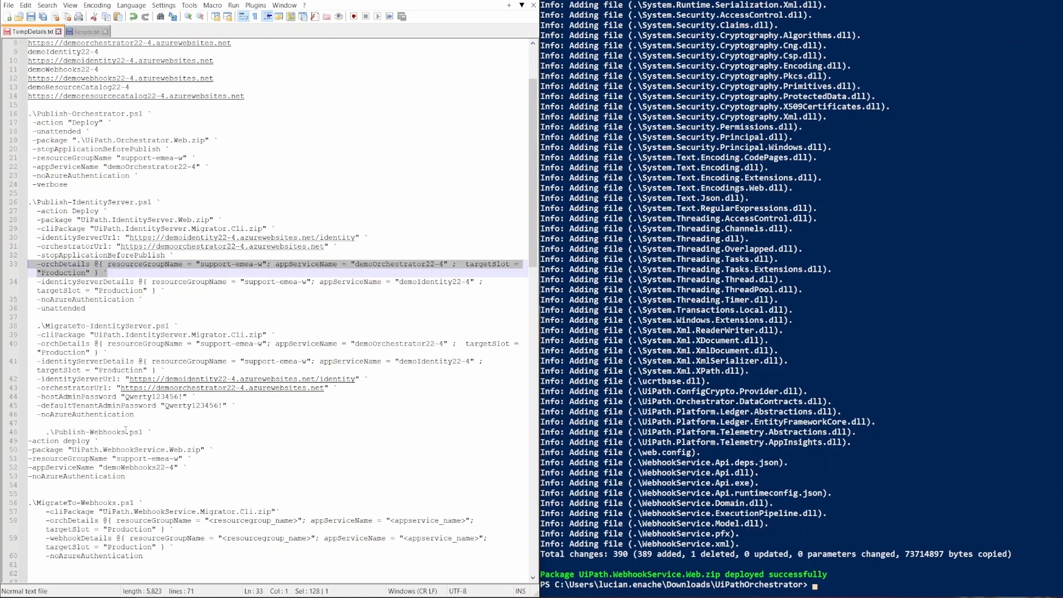
key(ctrl+c)
drag(176, 530, 28, 520)
key(ctrl+v)
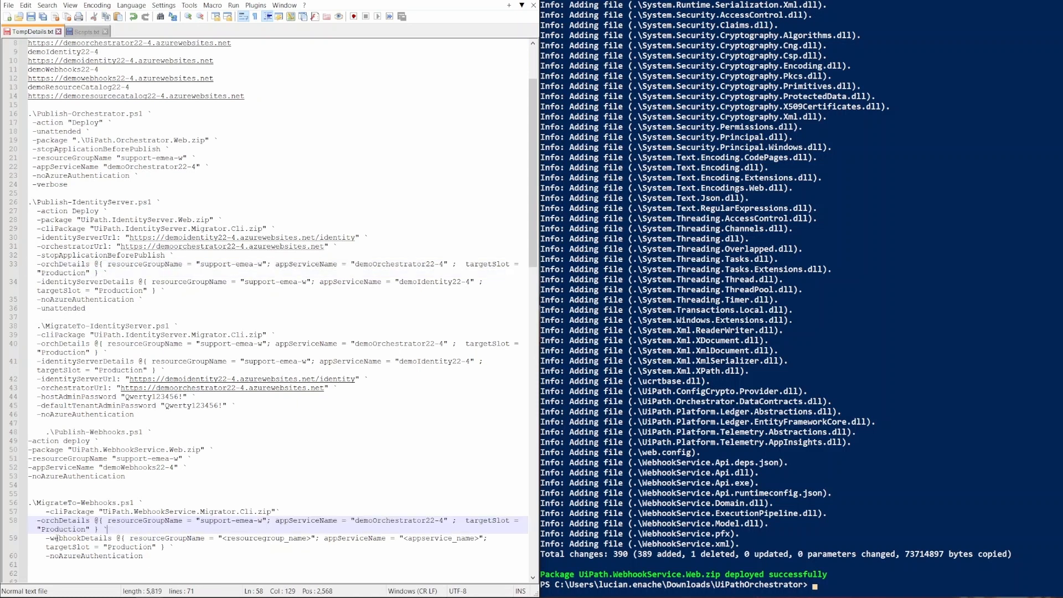
Step: Replace the webhookDetails resource group placeholder with support-emea-w
drag(200, 522, 263, 521)
click(224, 543)
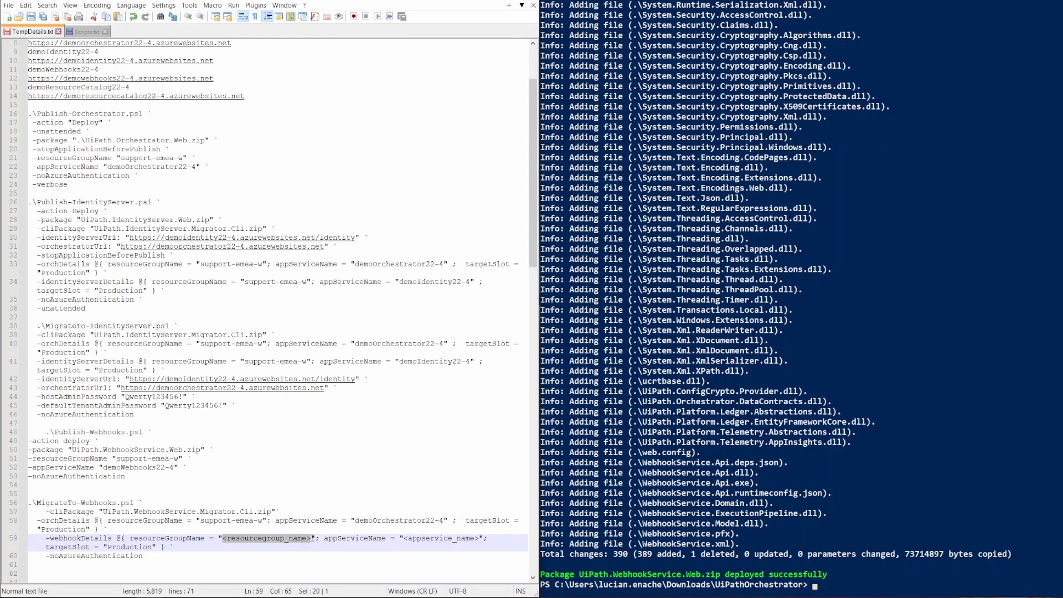
drag(311, 536, 223, 537)
key(ctrl+v)
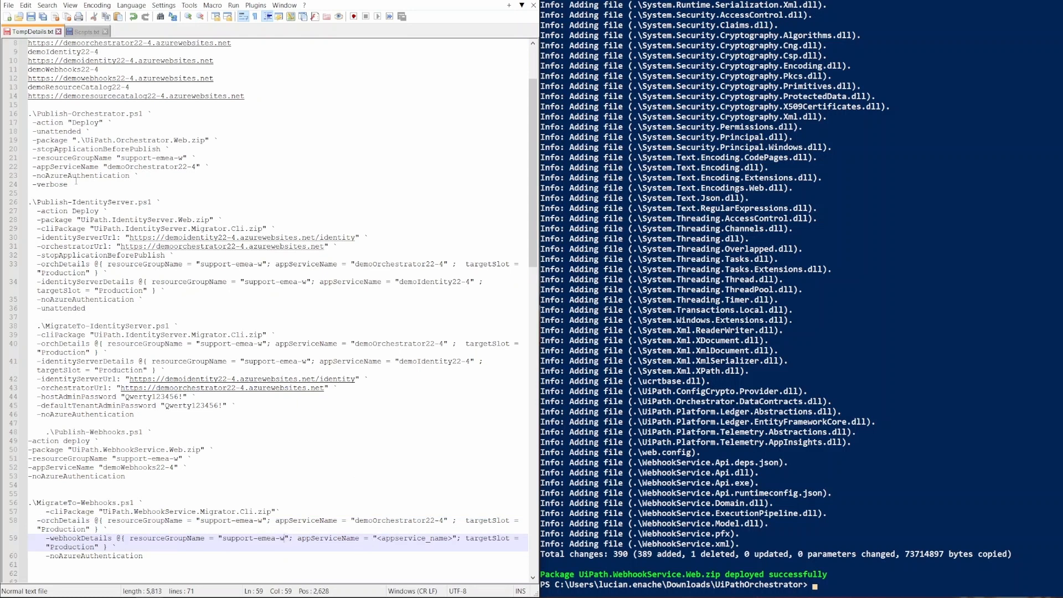
Step: Pick up the demoWebhooks22-4 app name and select the completed MigrateTo-Webhooks command block
scroll(50, 139, up, 2)
double_click(55, 123)
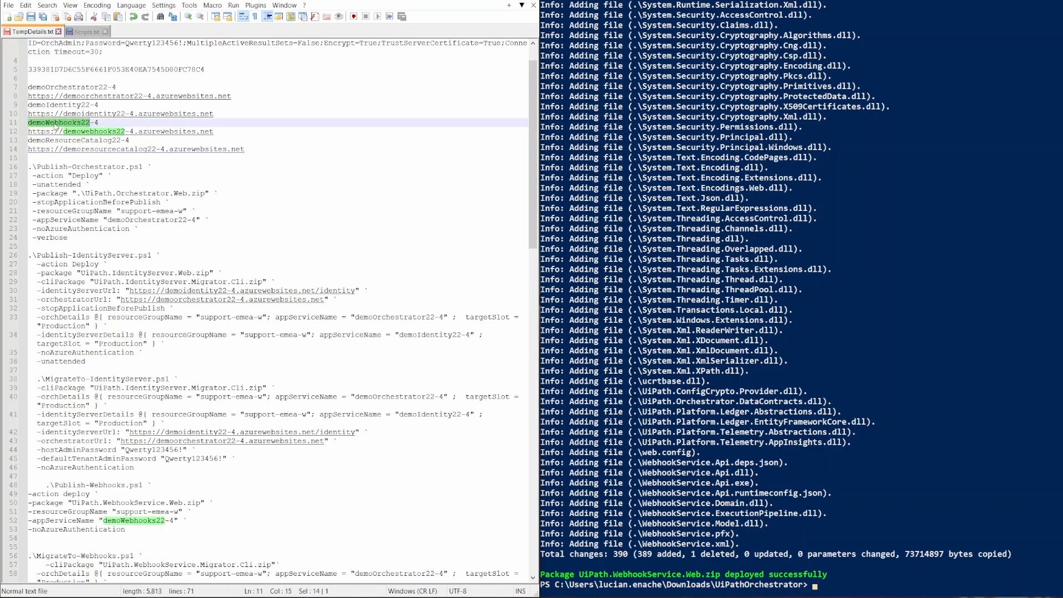
drag(98, 123, 28, 123)
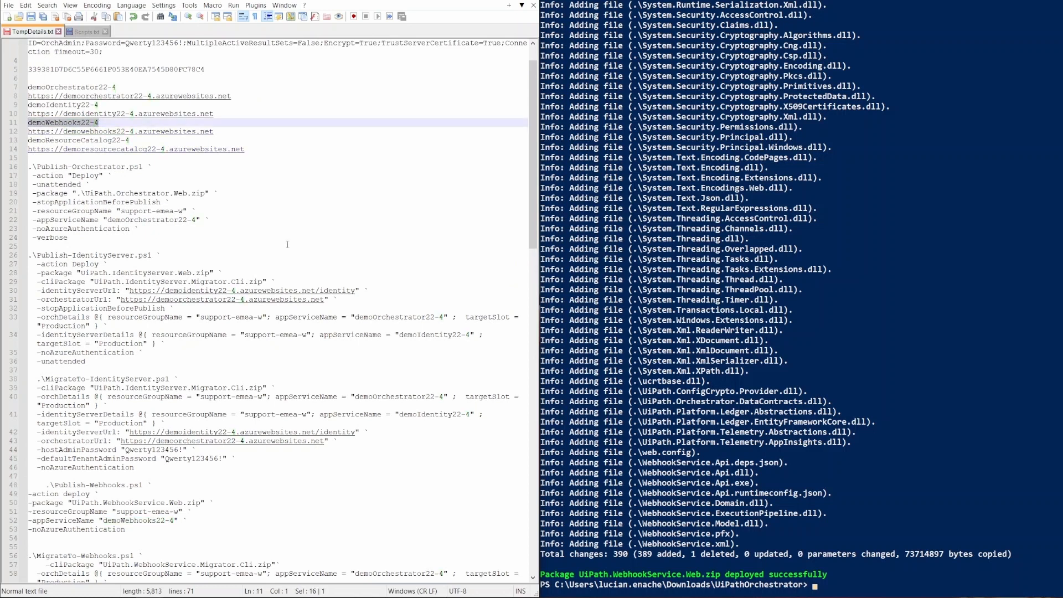
scroll(288, 244, down, 2)
click(158, 564)
drag(173, 560, 1, 504)
click(853, 588)
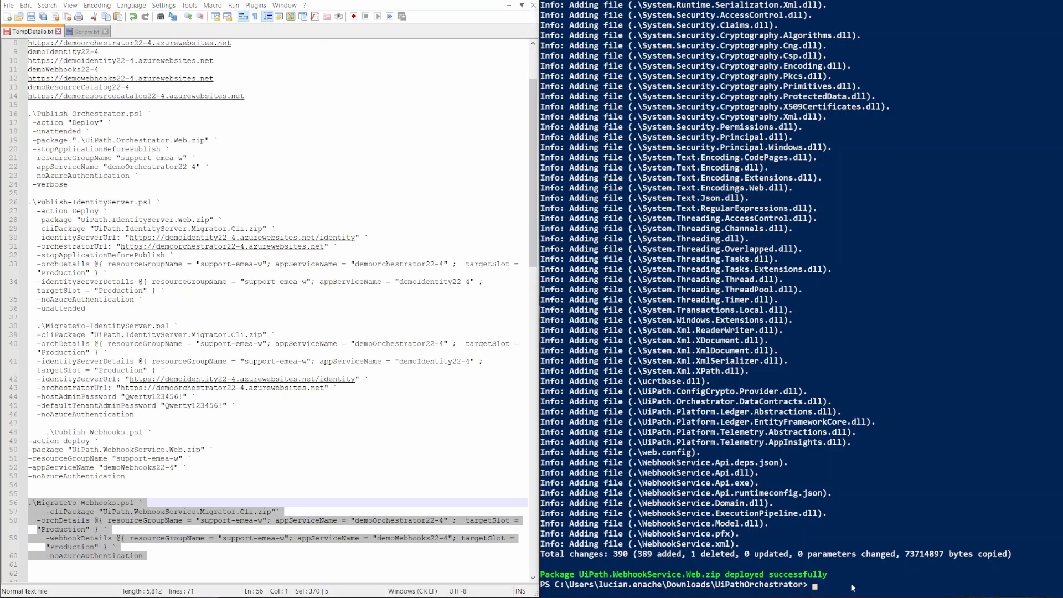
Step: Clear the console with cls and run the MigrateTo-Webhooks command
text(cls)
key(Return)
key(ctrl+v)
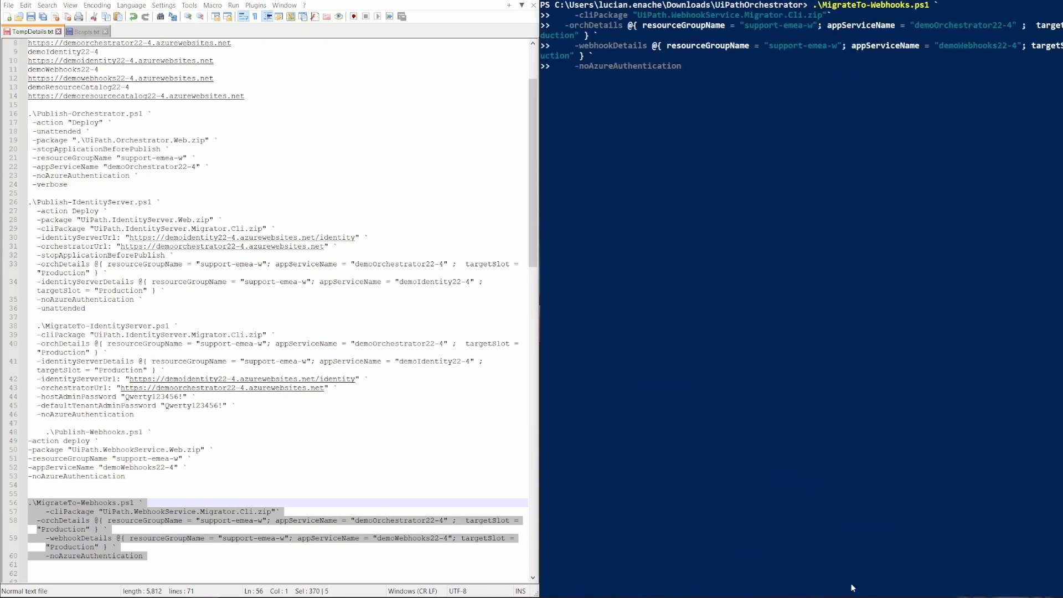
key(Return)
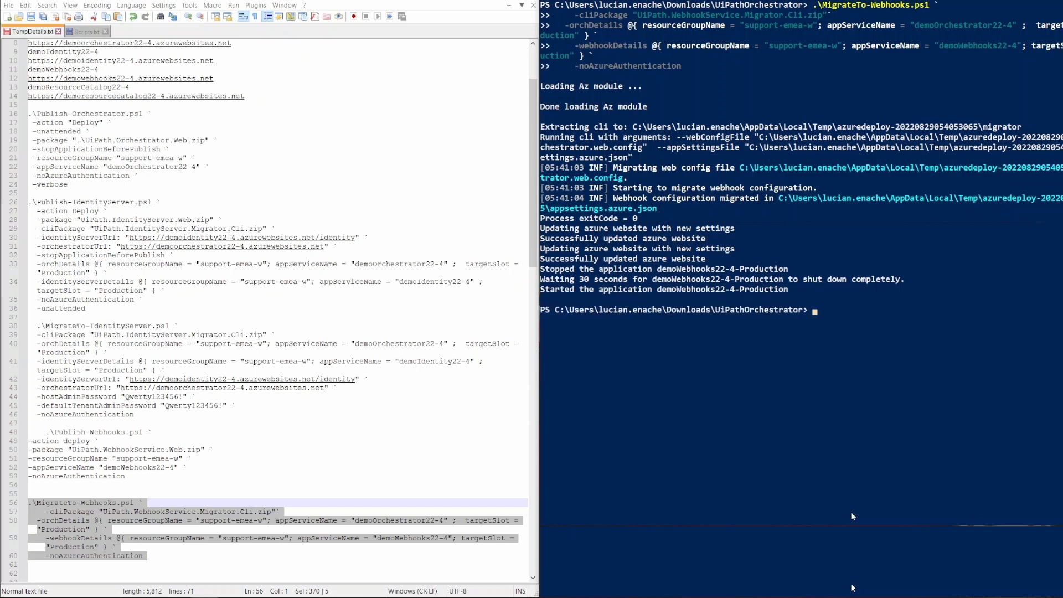
Step: Paste the Publish-ResourceCatalog.ps1 template at the end of the TempDetails.txt notes
scroll(135, 535, down, 5)
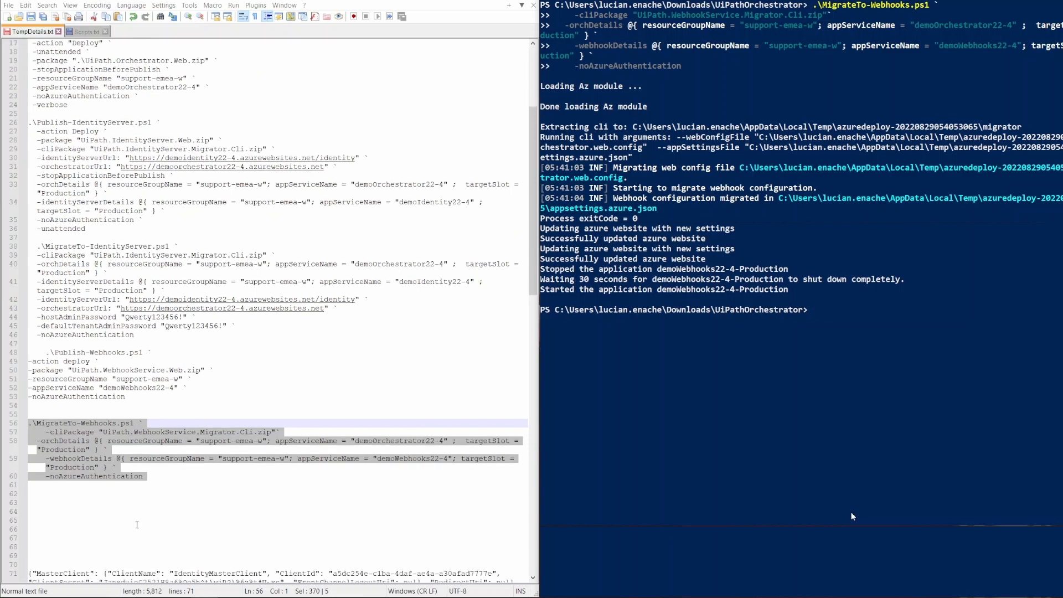
click(135, 441)
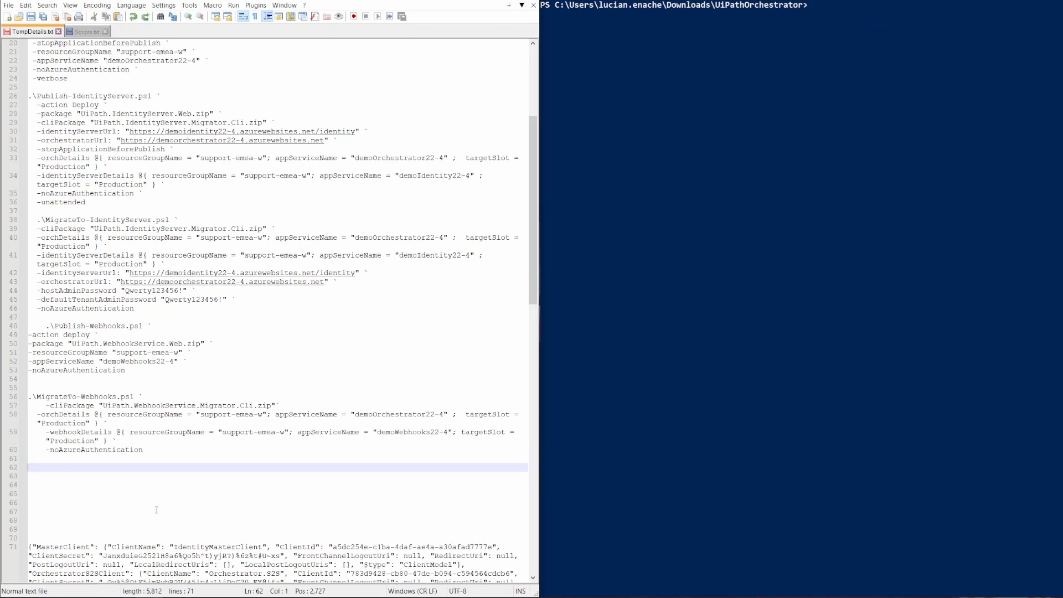
text(.\Publish-ResourceCatalog.ps1 -action deploy  ` -package ".\UiPath.ResourceCatalogService-Win64.zip"  ` -resourceGroupName "support-emea-w"  ` -appServiceName ""  ` -noAzureAuthentication)
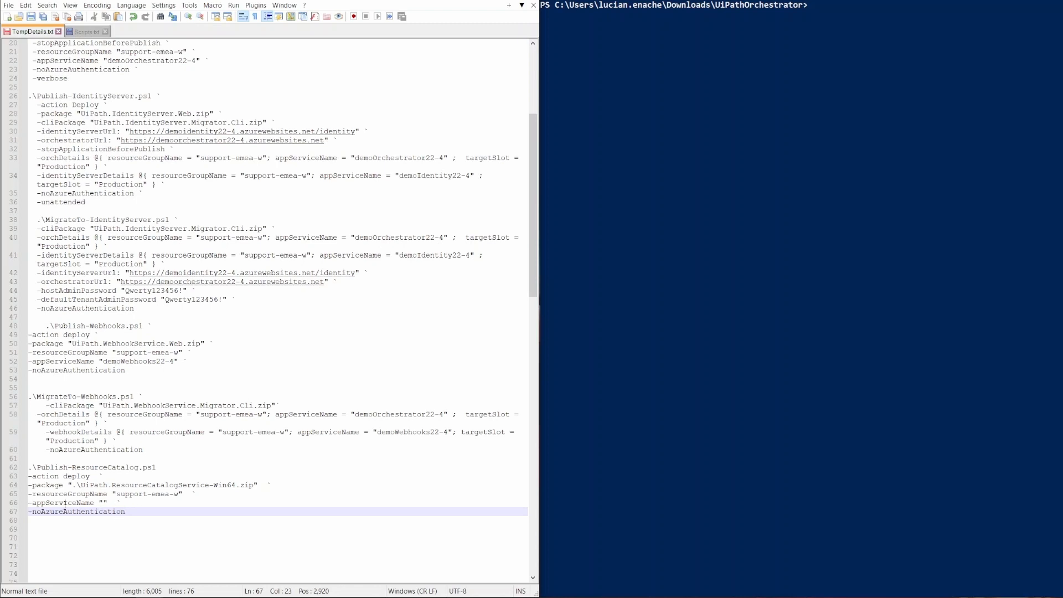
Step: Fill the Publish-ResourceCatalog -appServiceName with demoResourceCatalog22-4
scroll(141, 218, up, 5)
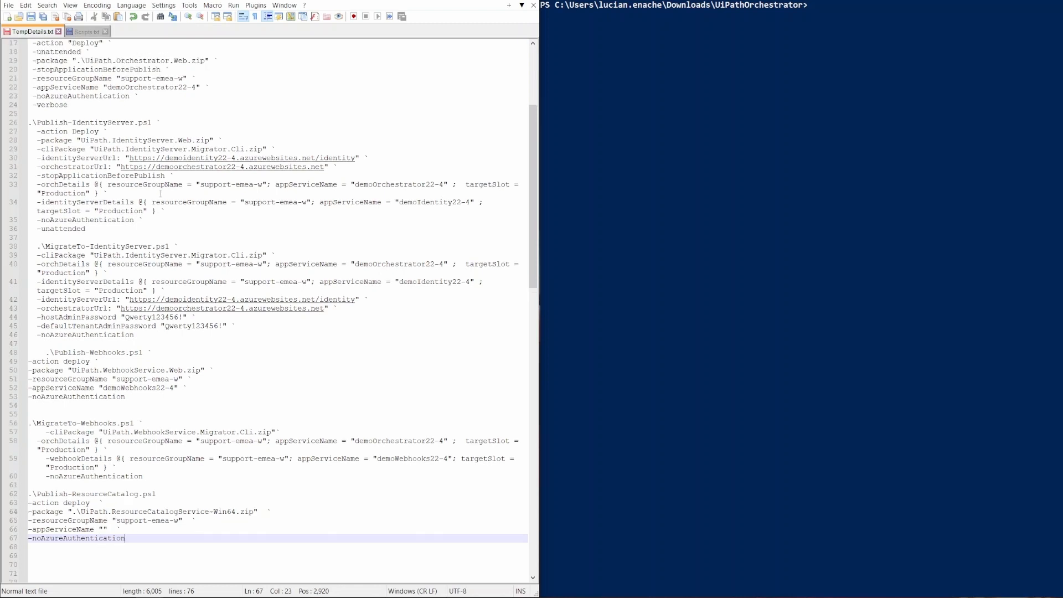
drag(136, 113, 28, 113)
key(ctrl+c)
scroll(260, 398, down, 4)
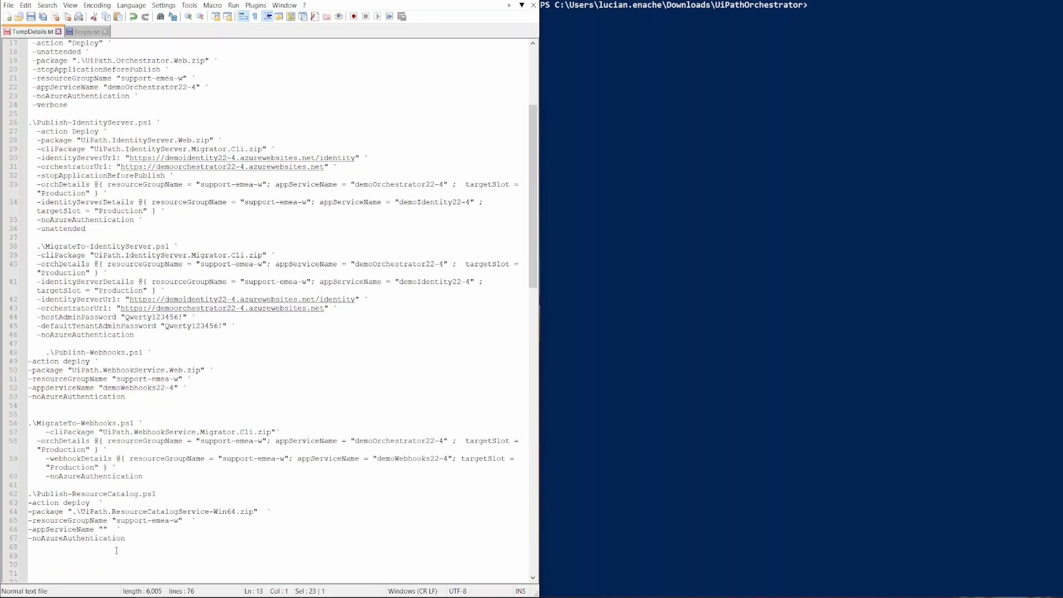
click(101, 529)
key(ctrl+v)
Step: Run the publish block in PowerShell to deploy UiPath.ResourceCatalogService-Win64.zip
drag(127, 537, 11, 490)
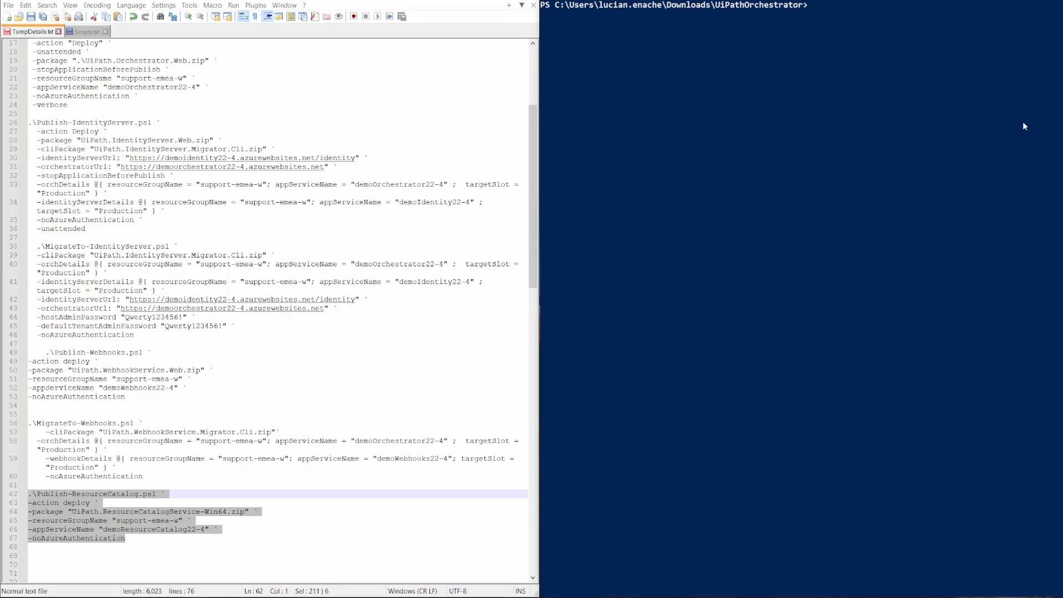
right_click(1023, 121)
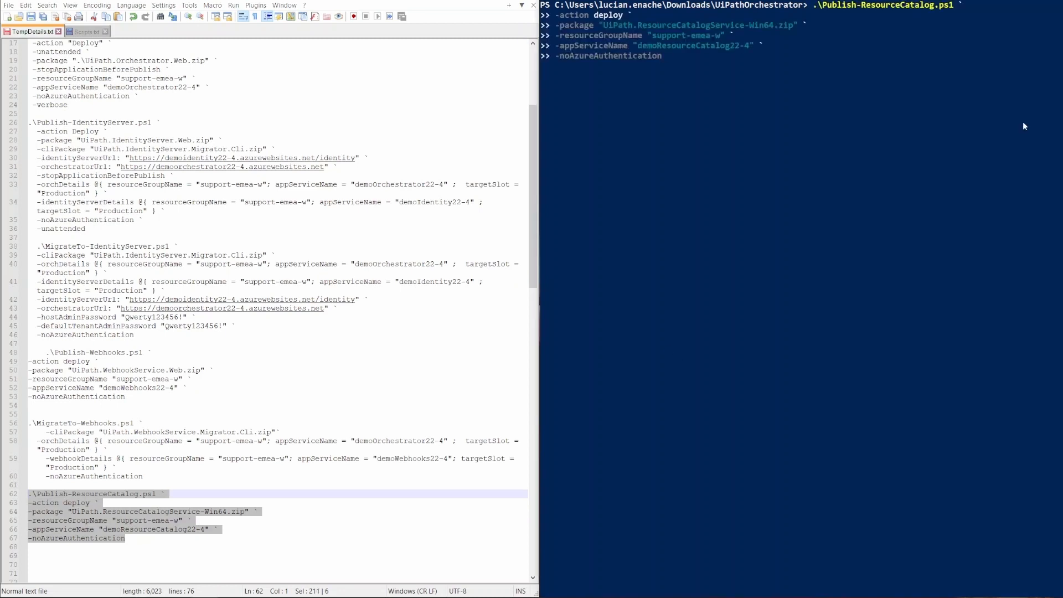
key(Return)
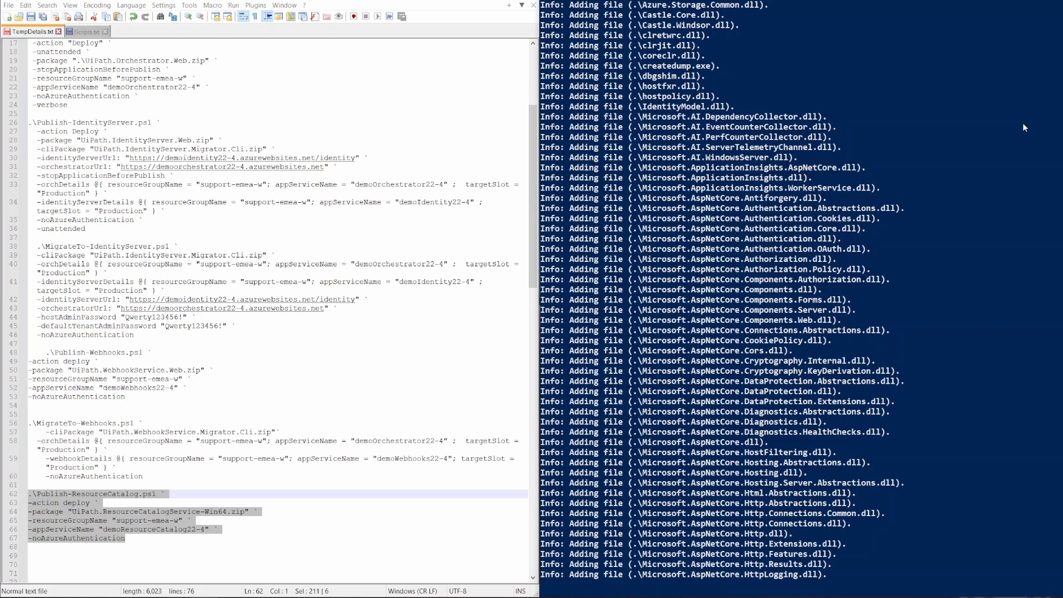
click(253, 545)
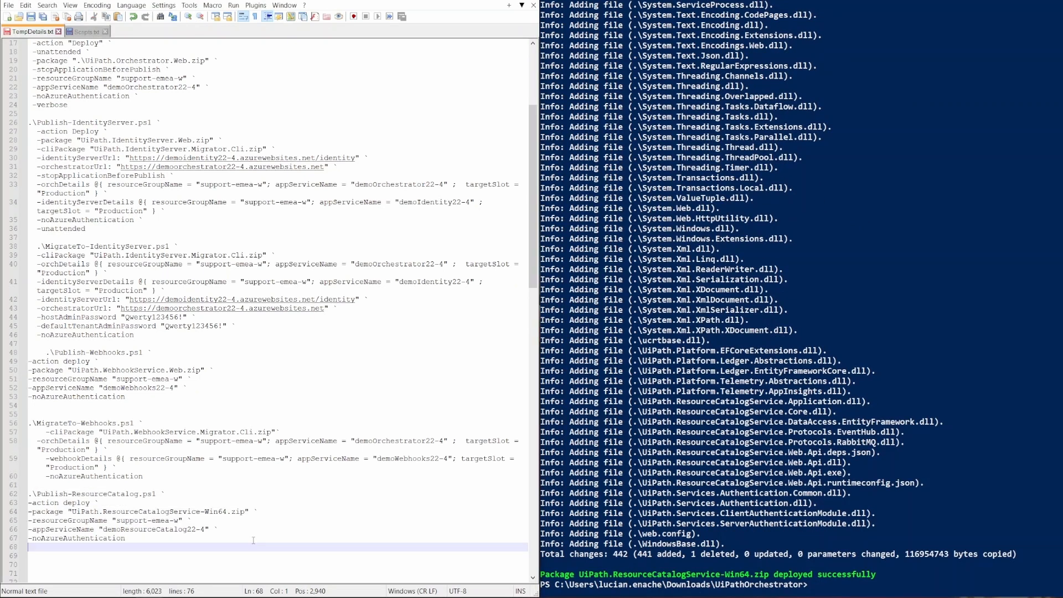
Step: Paste the MigrateTo-ResourceCatalog template and fill its -orchDetails line from the Webhooks migration
key(Return)
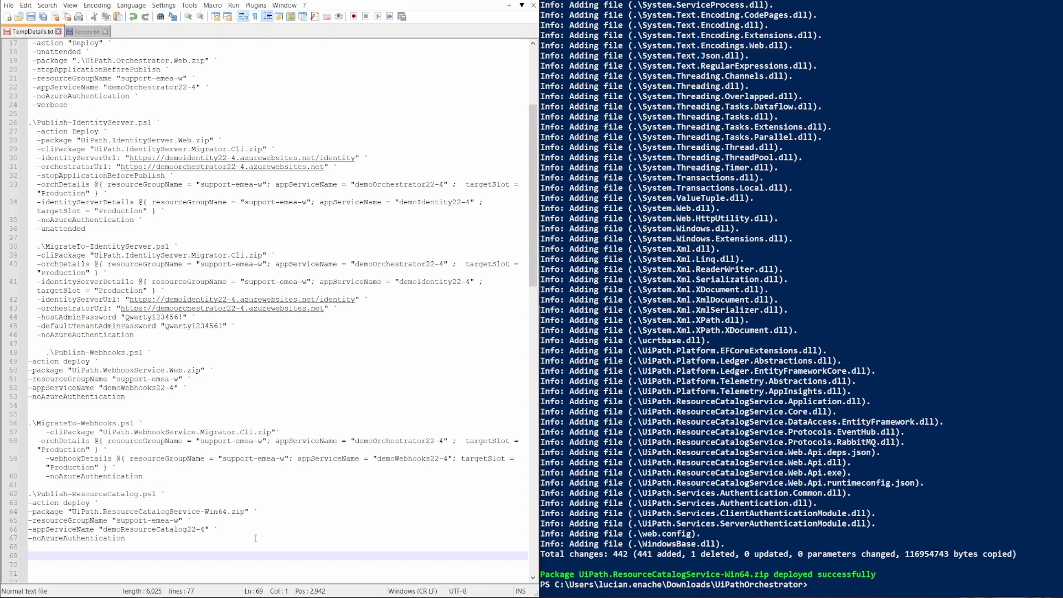
text(.\MigrateTo-ResourceCatalog.ps1 -cliPackage "UiPath.ResourceCatalogService.CLI-Win64.zip" -orchDetails @{ resourceGroupName = "support-emea-w"; appServiceName = ""; targetSlot = "Production" } -resourceCatalogDetails @{ resourceGroupName = "support-emea-w"; appServiceName = ""; targetSlot = "Production"} -resourceCatalogUrl "" -identityServerUrl "")
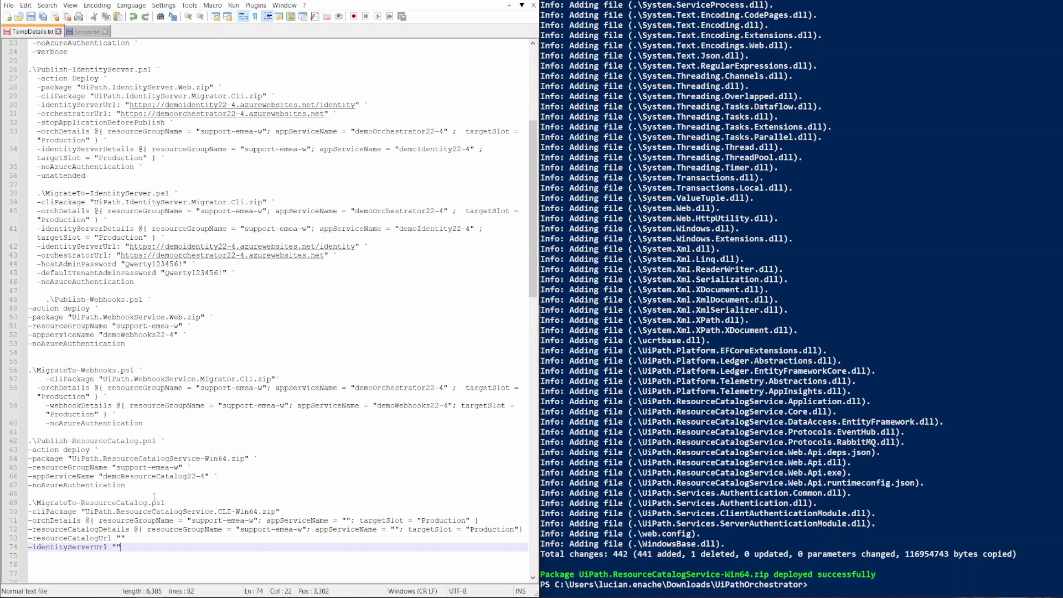
triple_click(109, 397)
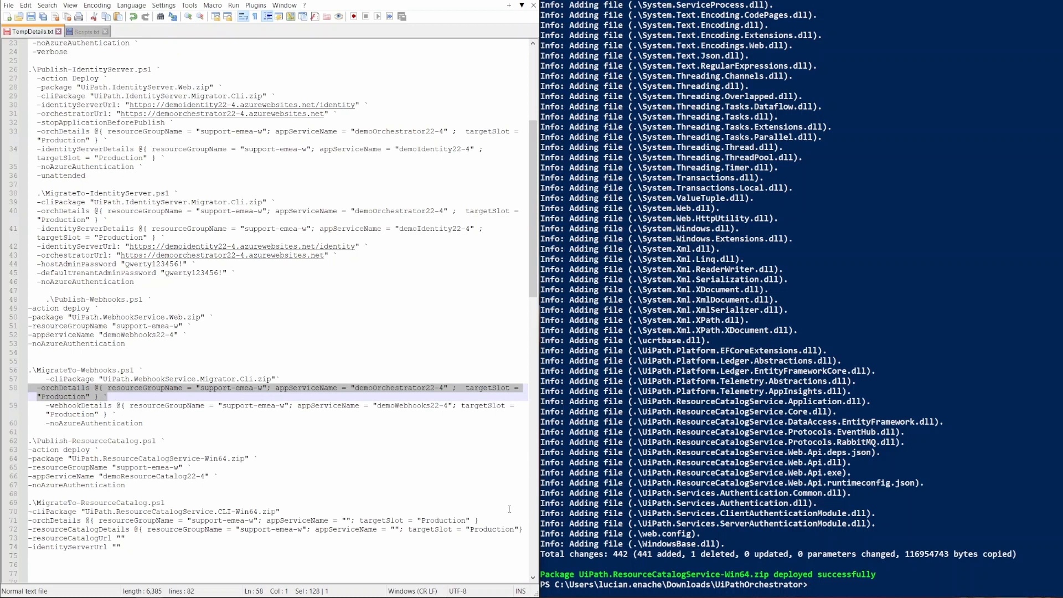
key(ctrl+c)
drag(482, 521, 11, 525)
key(ctrl+v)
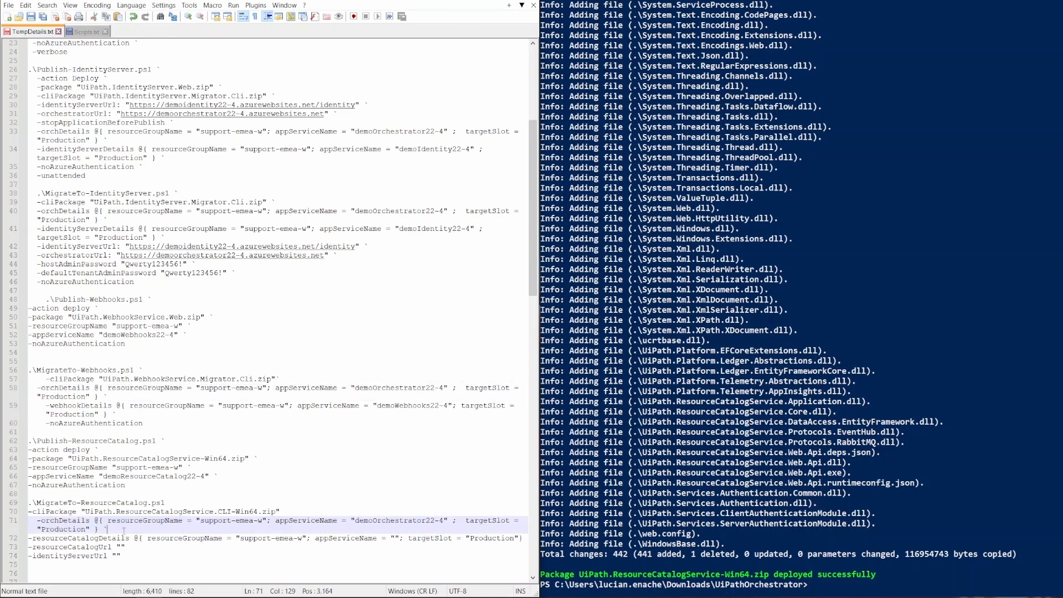
click(34, 520)
key(BackSpace)
key(BackSpace)
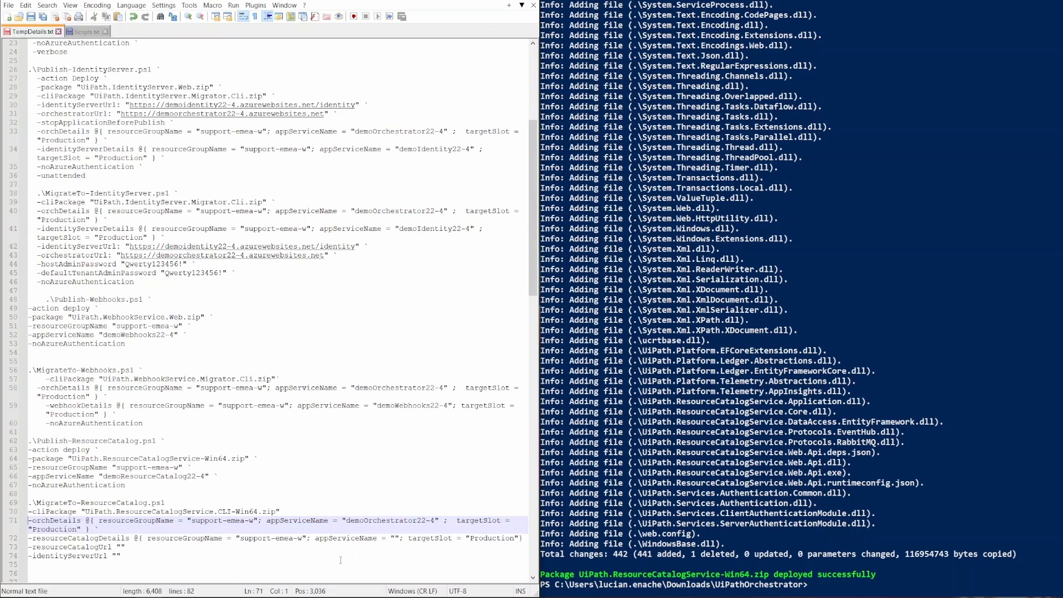
Step: Fill in demoResourceCatalog22-4 as the catalog app and add the Resource Catalog site URL
drag(130, 87, 25, 89)
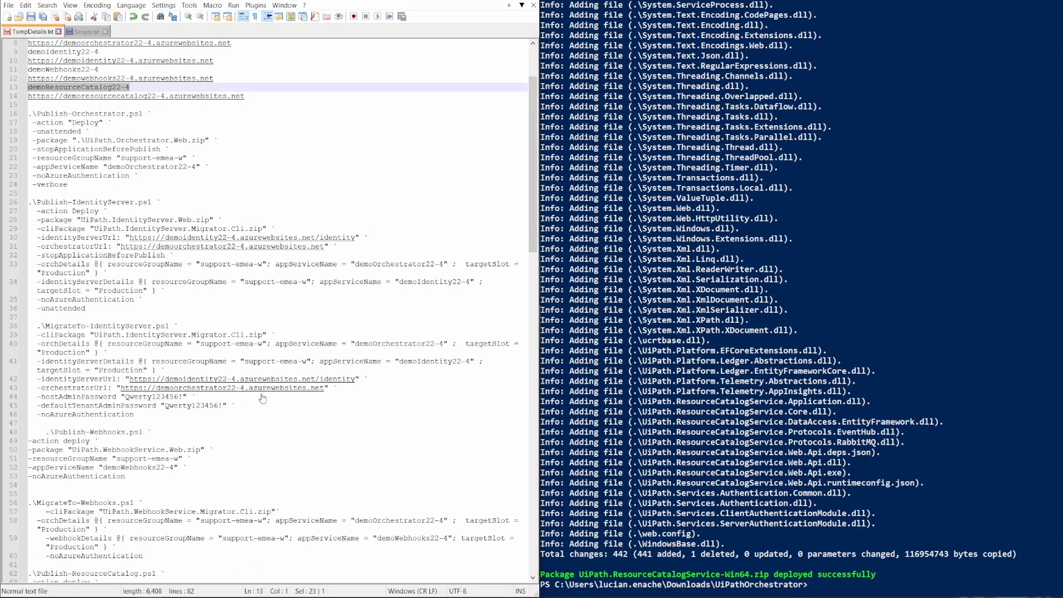
scroll(312, 432, down, 3)
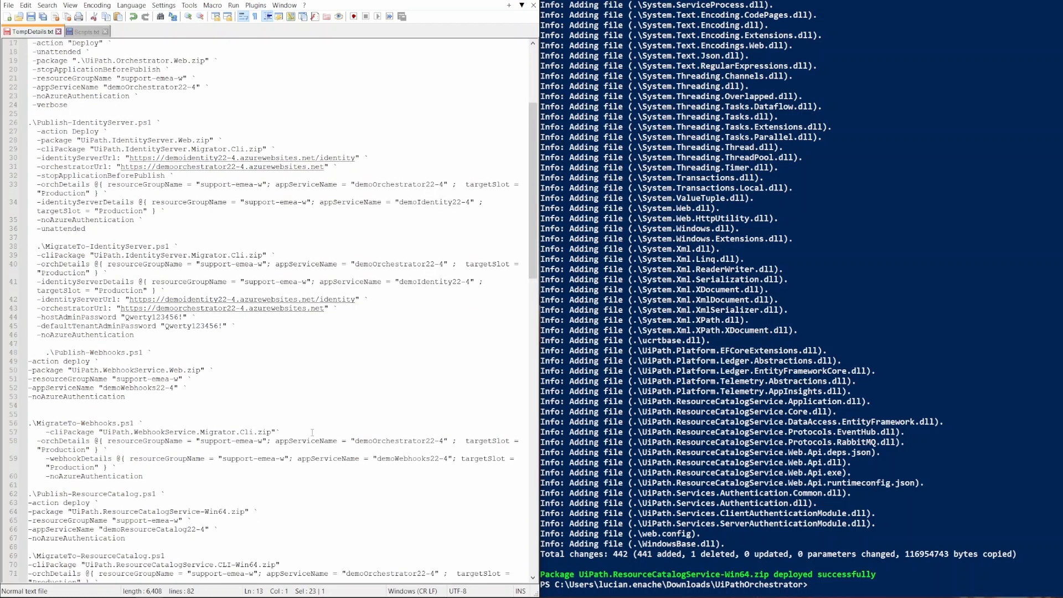
scroll(312, 433, down, 3)
click(395, 512)
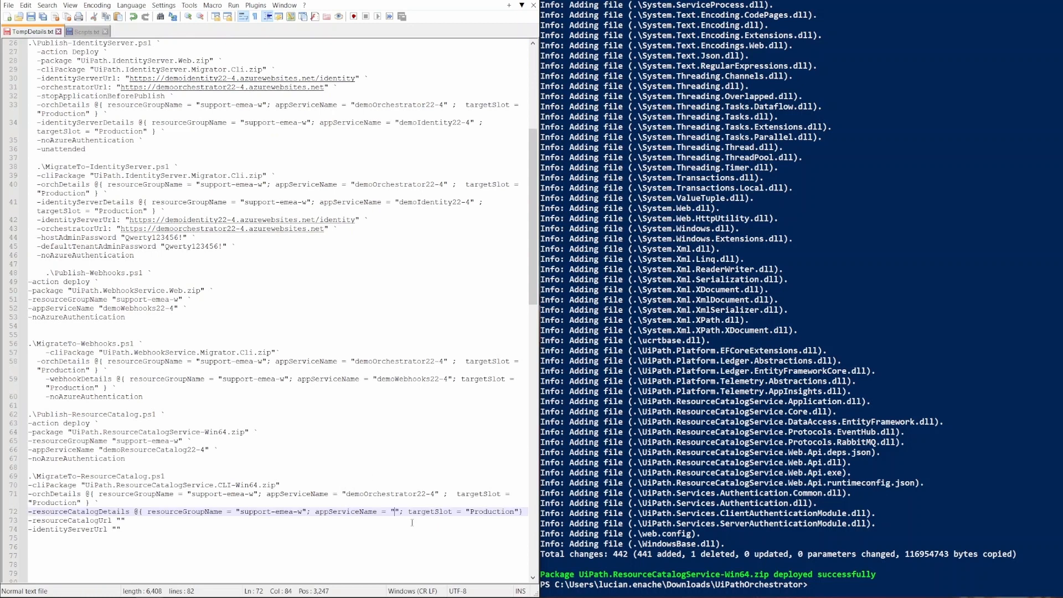
key(ctrl+v)
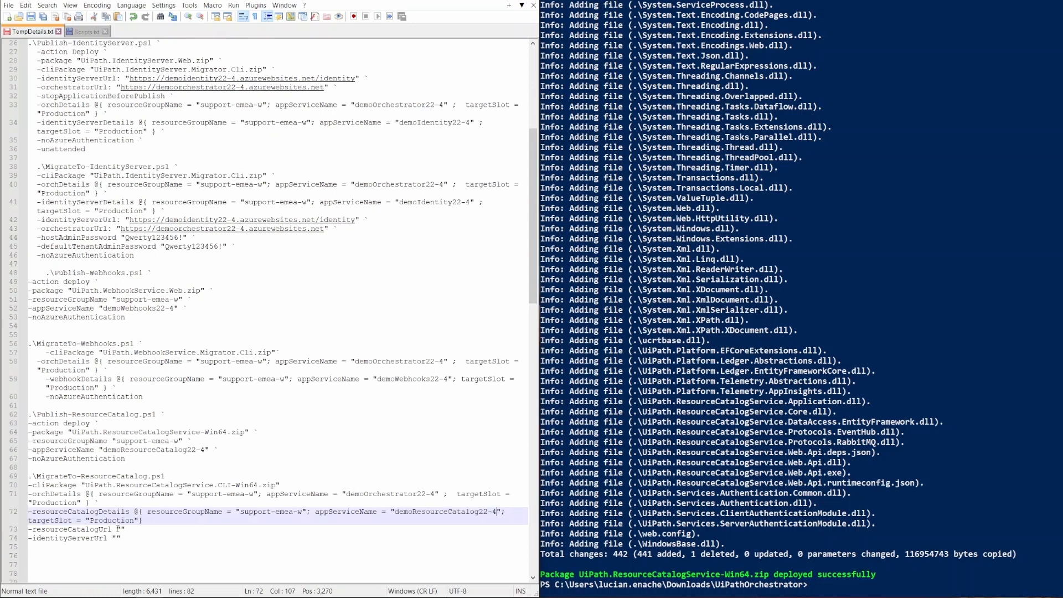
scroll(234, 251, up, 4)
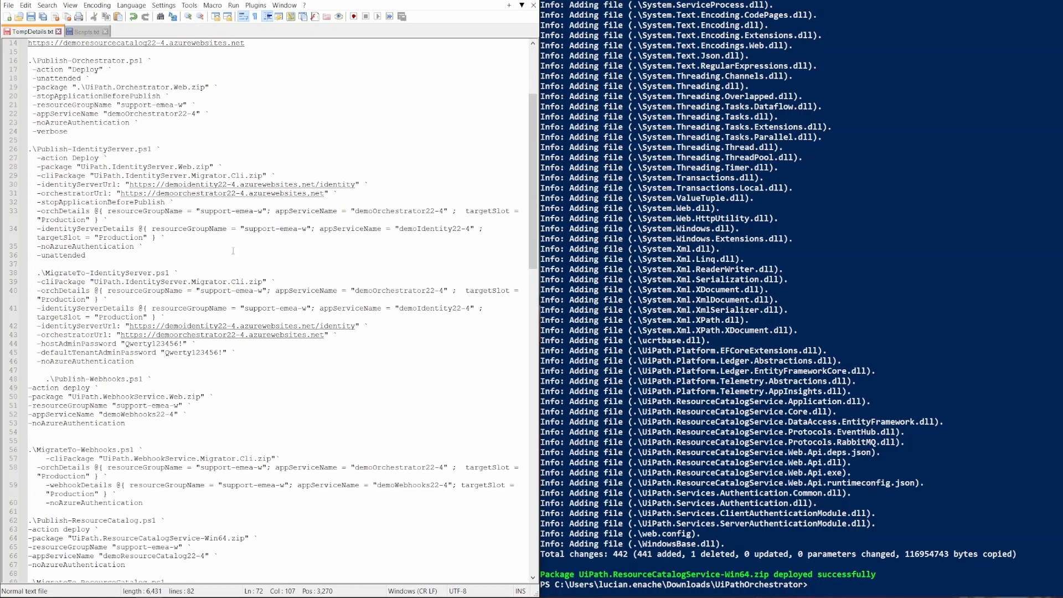
scroll(233, 251, down, 3)
click(118, 556)
key(ctrl+v)
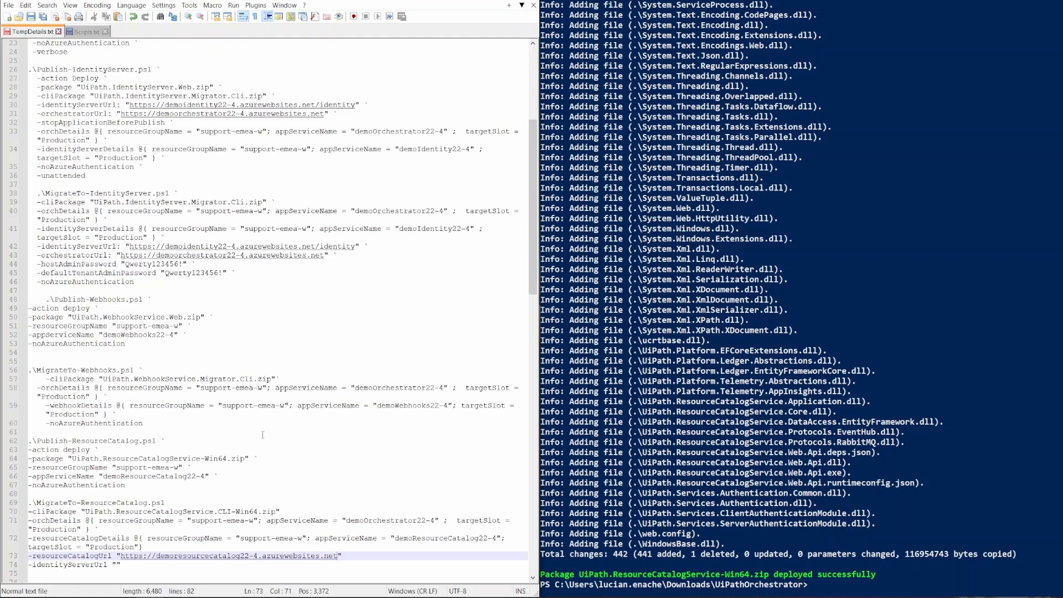
Step: Add the identity server URL and -noAzureAuthentication flag, then select the finished block
scroll(330, 333, up, 1)
drag(357, 273, 126, 273)
click(136, 335)
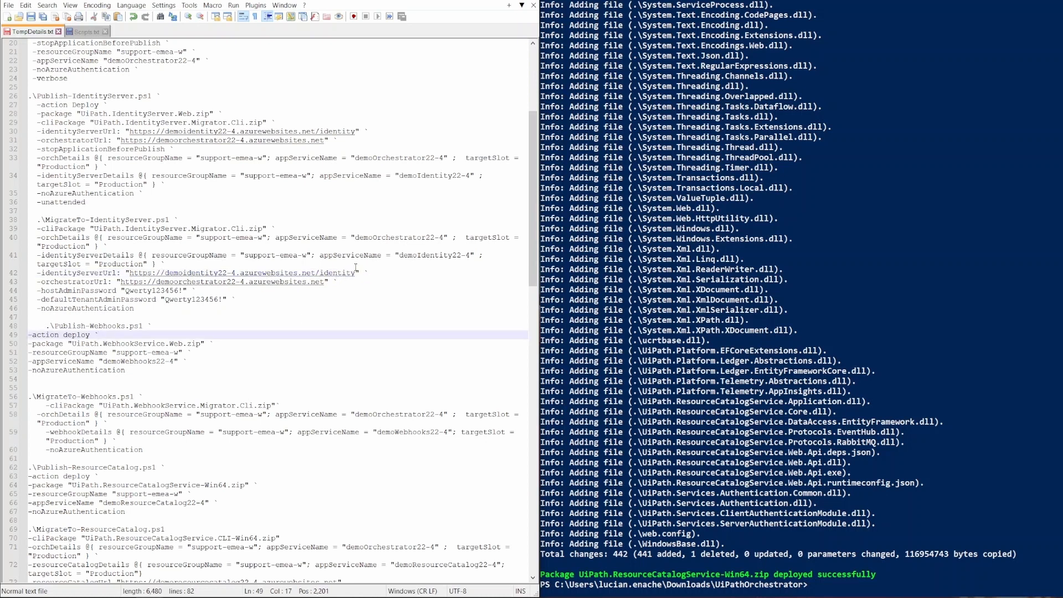
drag(355, 273, 132, 274)
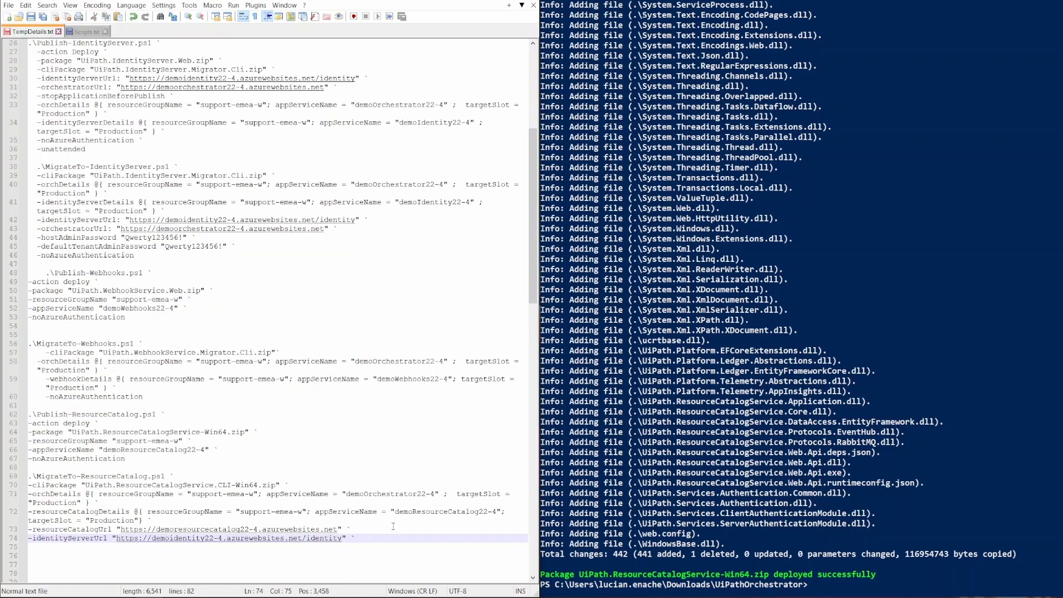
key(Return)
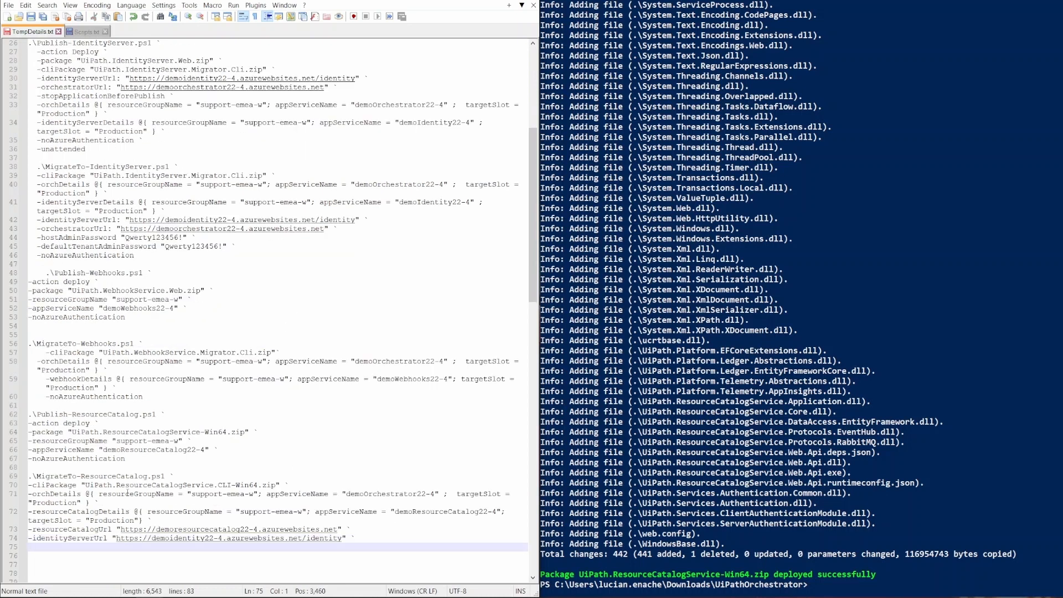
drag(141, 460, 20, 455)
key(ctrl+c)
click(51, 551)
key(ctrl+v)
key(Down)
key(Down)
key(Down)
key(Down)
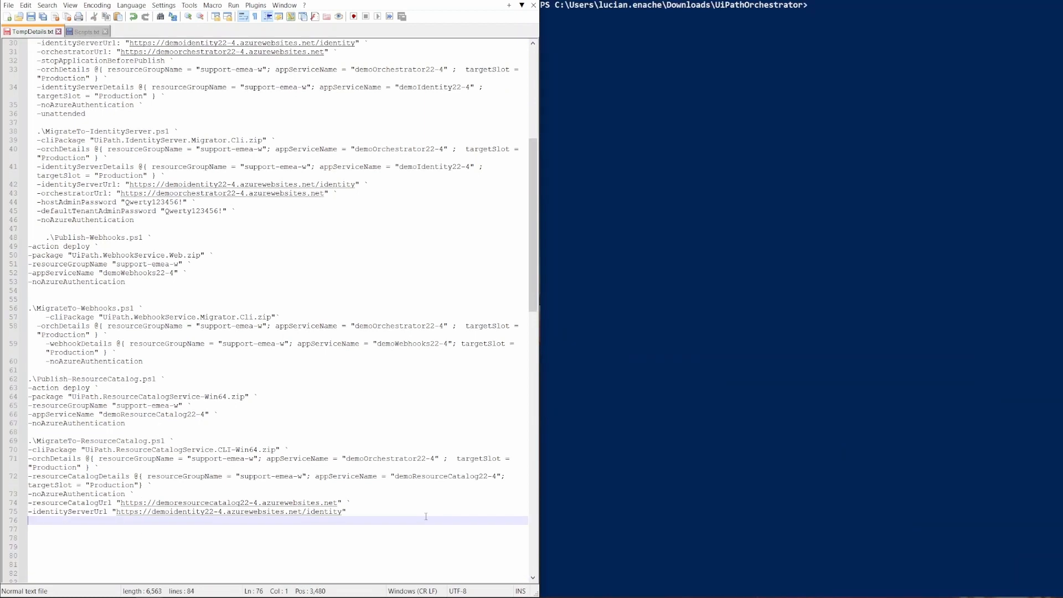
drag(344, 509, 27, 442)
key(super+c)
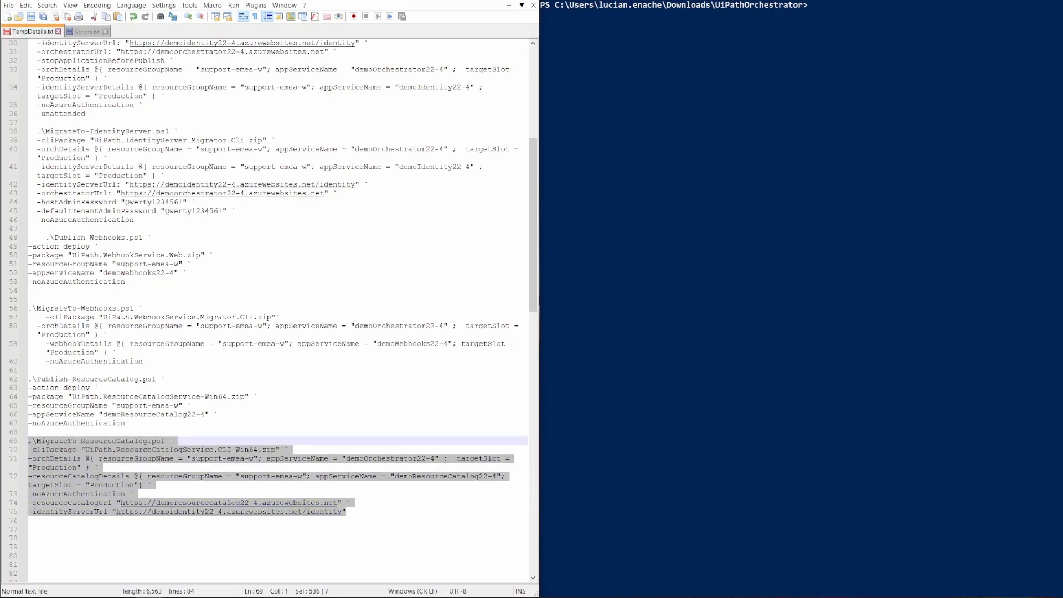
Step: Run the MigrateTo-ResourceCatalog block in PowerShell, then return to the demoOrchestrator22-4 portal page
click(903, 184)
right_click(903, 184)
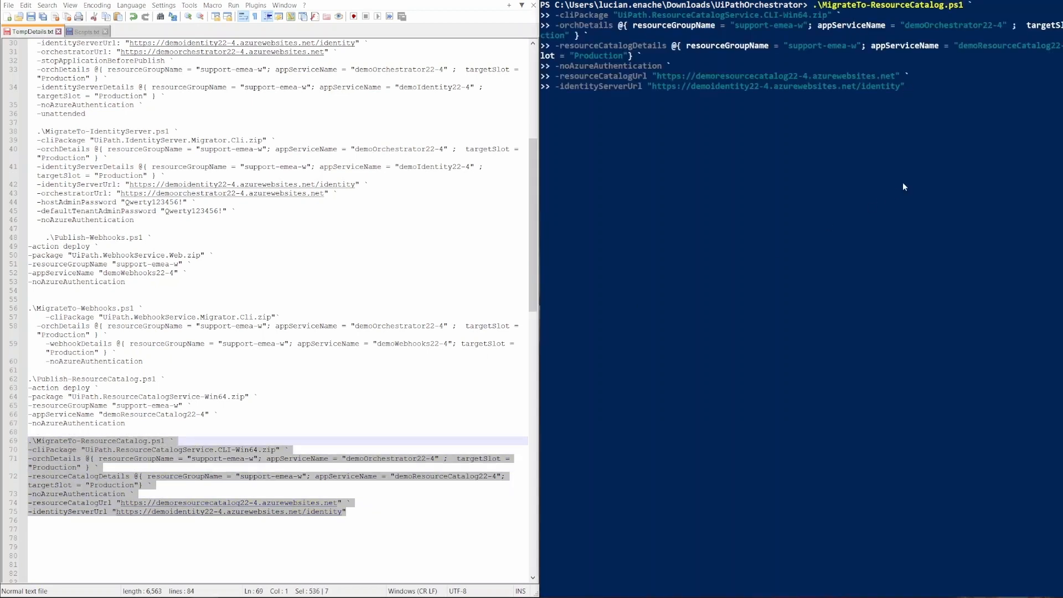
key(Return)
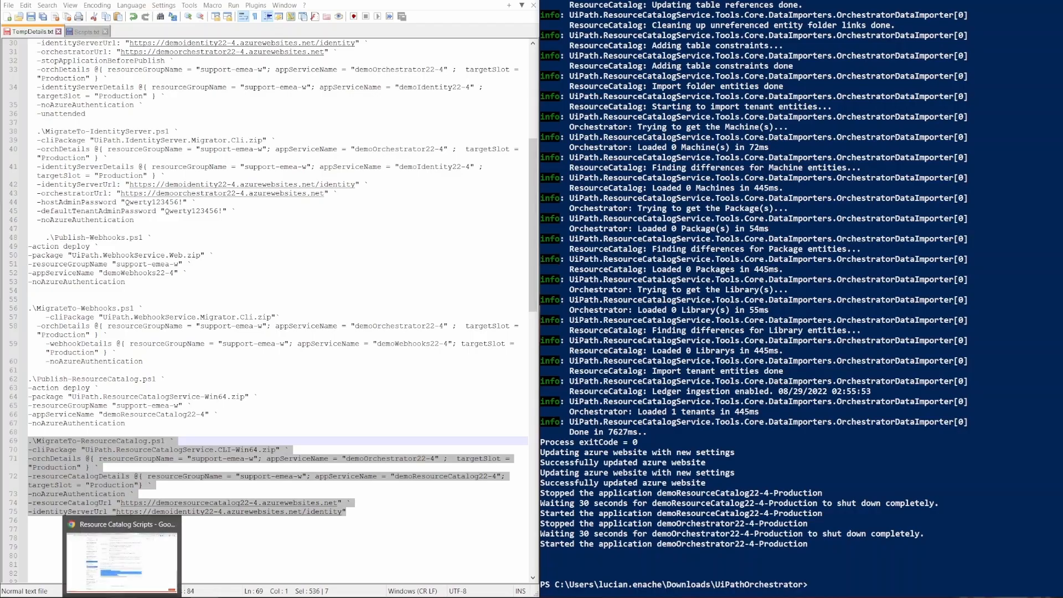
click(121, 596)
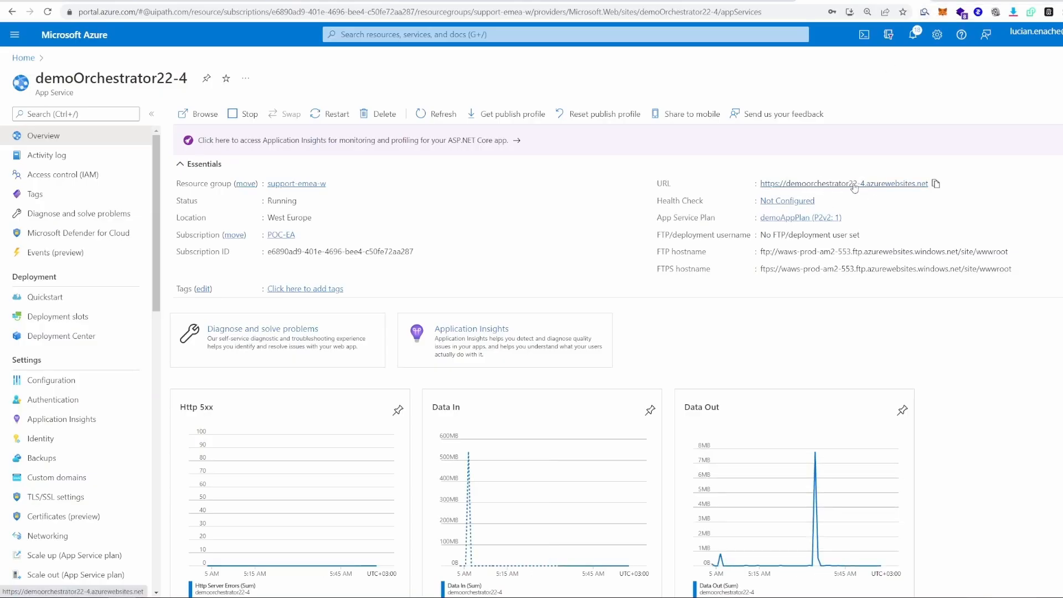
Step: Open the demoOrchestrator22-4 site, sign in through the Identity Server, and open the tenant Robots page
click(855, 184)
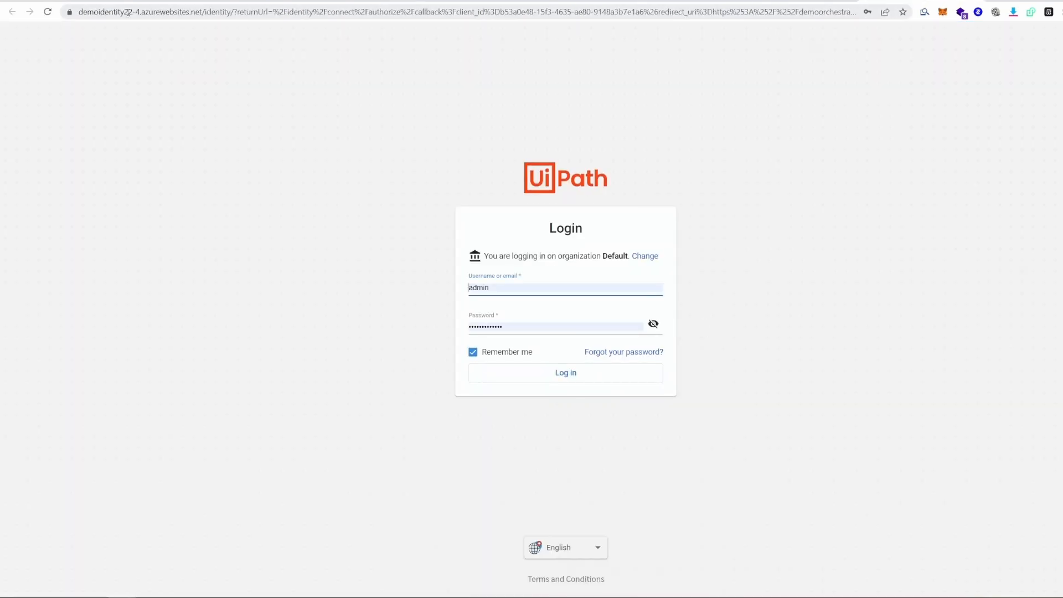
drag(128, 12, 161, 13)
click(208, 12)
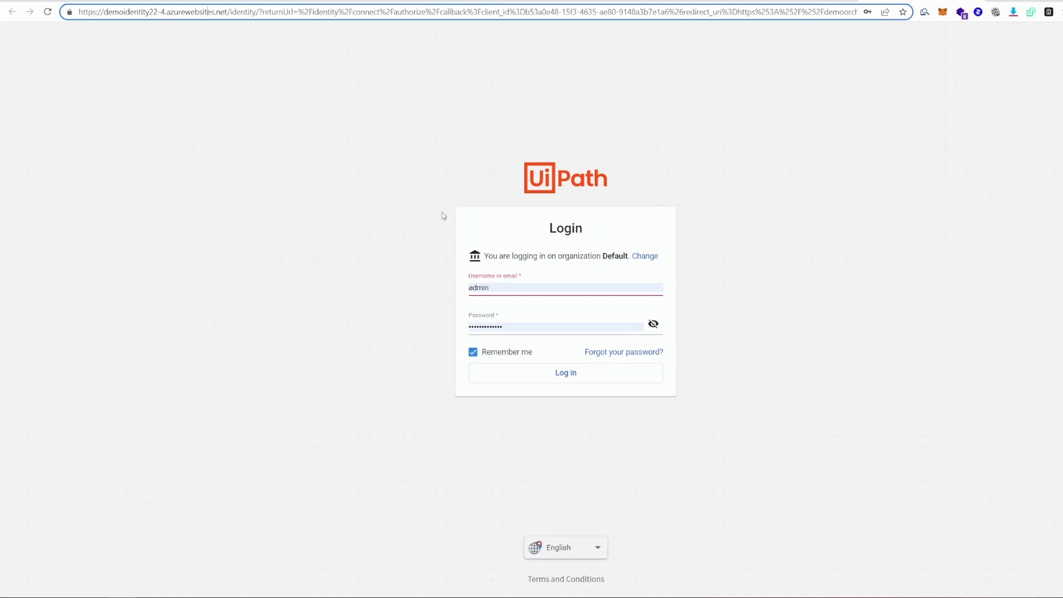
click(494, 376)
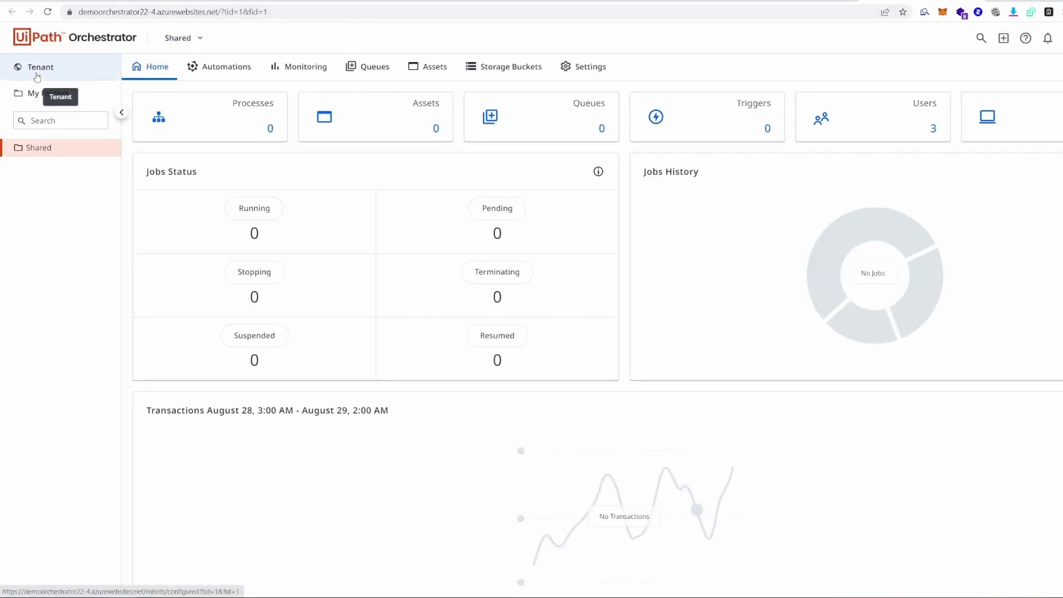
click(35, 71)
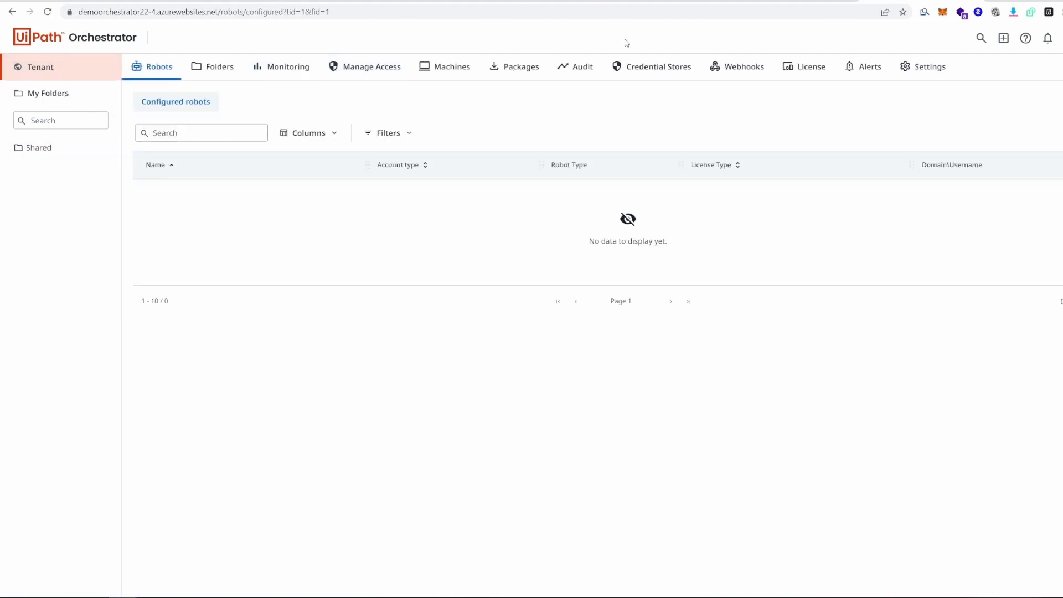